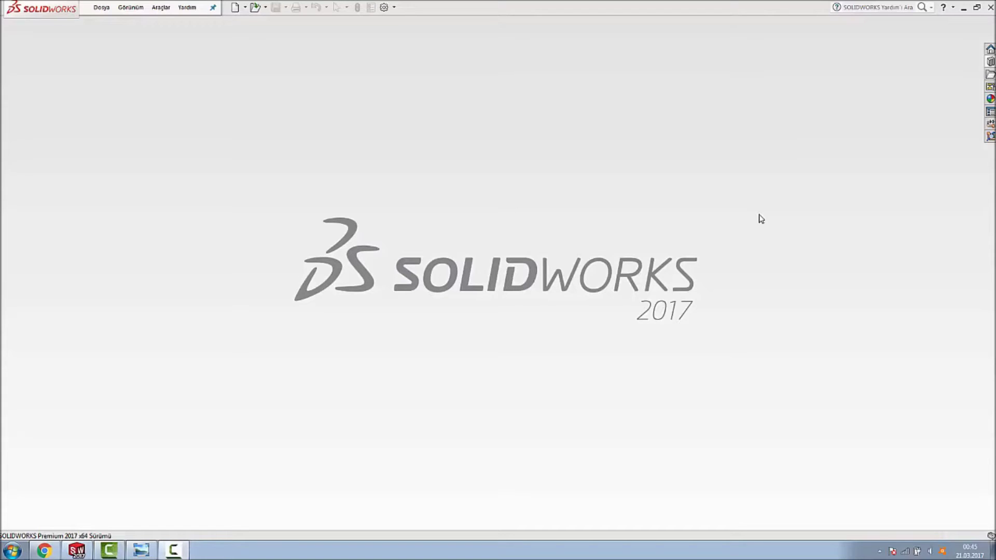
Step: Create a new part and sketch a circle centred on the origin on the Front plane
{"action": "left_click", "coordinate": [234, 8]}
{"action": "double_click", "coordinate": [295, 223]}
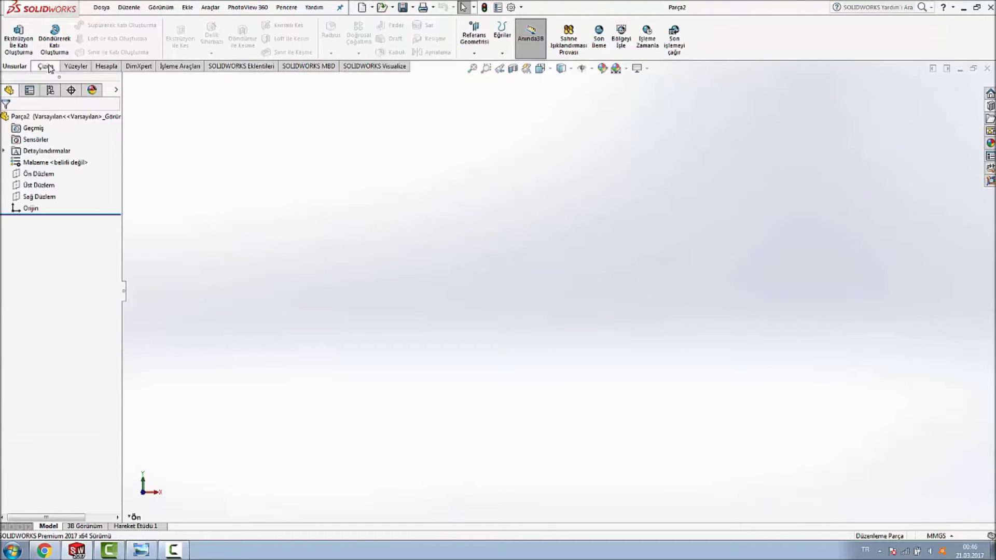
{"action": "left_click", "coordinate": [46, 66]}
{"action": "left_click", "coordinate": [84, 28]}
{"action": "left_click", "coordinate": [11, 30]}
{"action": "left_click", "coordinate": [493, 241]}
{"action": "left_click", "coordinate": [555, 291]}
{"action": "left_click", "coordinate": [605, 247]}
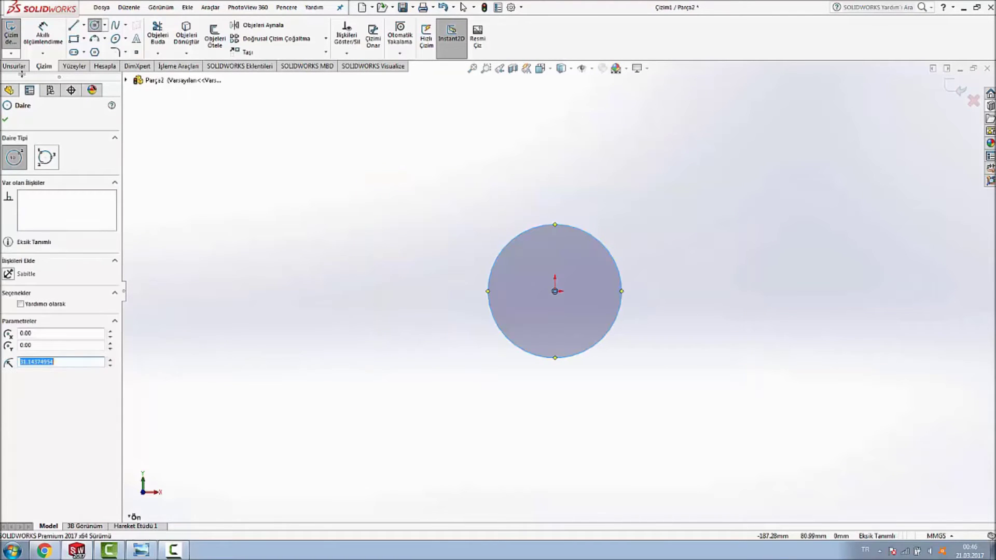
Step: Dimension the circle's diameter to 26 mm
{"action": "left_click", "coordinate": [43, 36]}
{"action": "left_click", "coordinate": [583, 233]}
{"action": "left_click", "coordinate": [653, 189]}
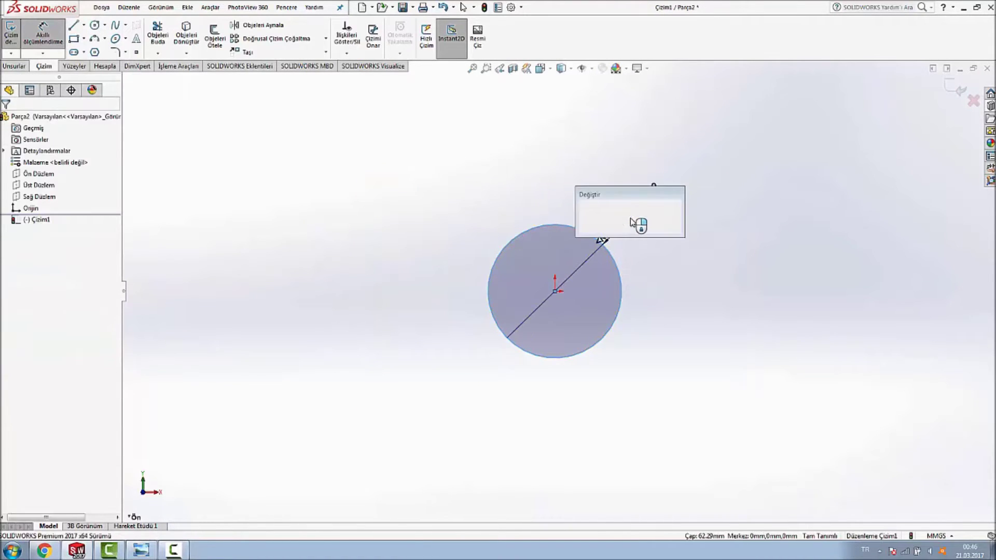
{"action": "type", "text": "26"}
{"action": "key", "text": "Return"}
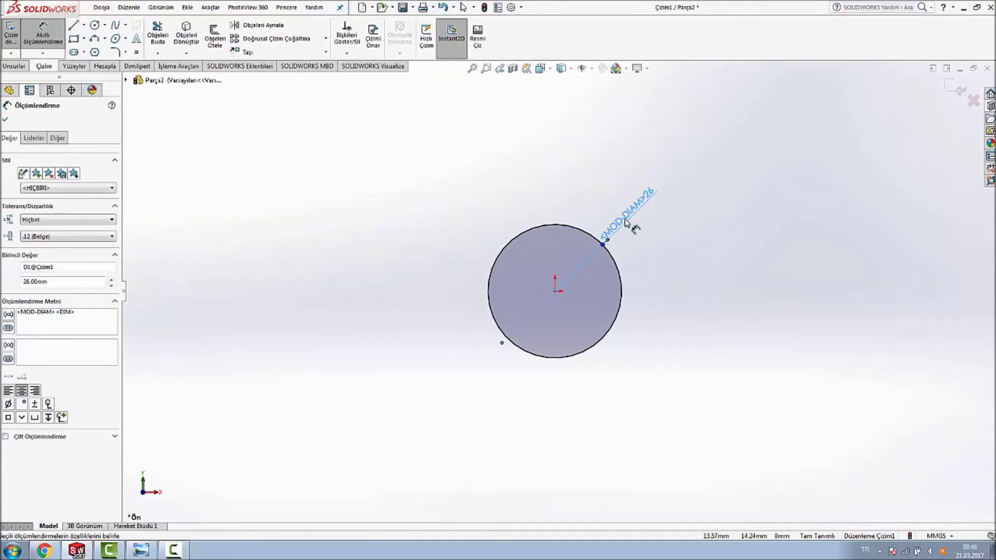
Step: Extrude the circle 120 mm into a solid cylinder
{"action": "left_click", "coordinate": [6, 68]}
{"action": "left_click", "coordinate": [19, 39]}
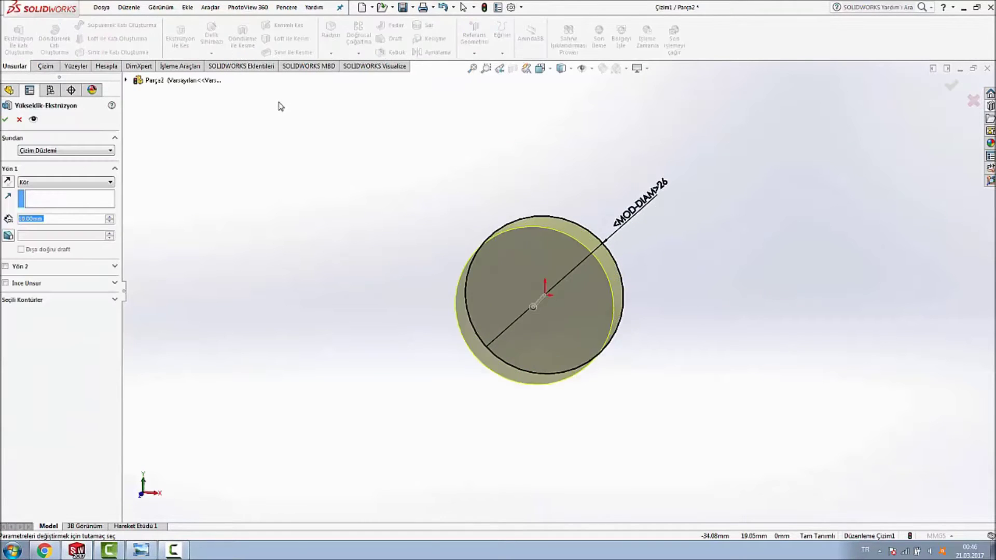
{"action": "type", "text": "120"}
{"action": "key", "text": "Return"}
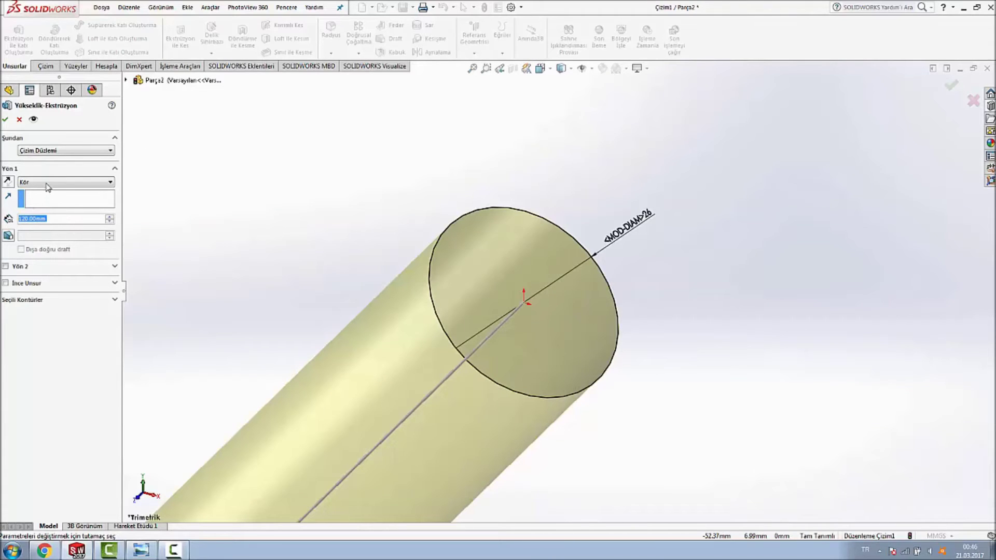
{"action": "left_click", "coordinate": [6, 120]}
{"action": "scroll", "coordinate": [378, 178], "scroll_direction": "up", "scroll_amount": 2}
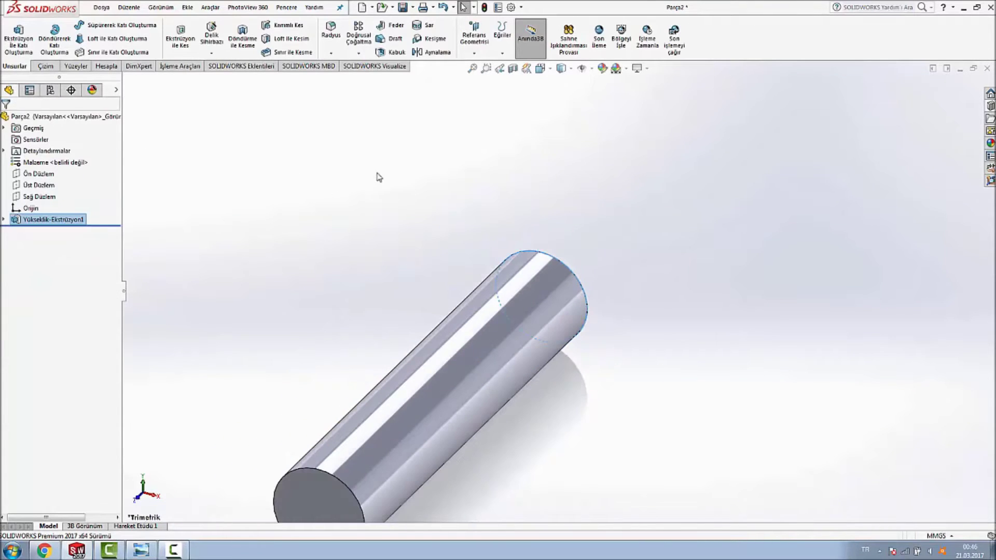
Step: Fillet the cylinder's circular end edge 6 mm, then view the Top plane head-on
{"action": "middle_click_drag", "start_coordinate": [422, 178], "coordinate": [348, 172]}
{"action": "left_click", "coordinate": [330, 31]}
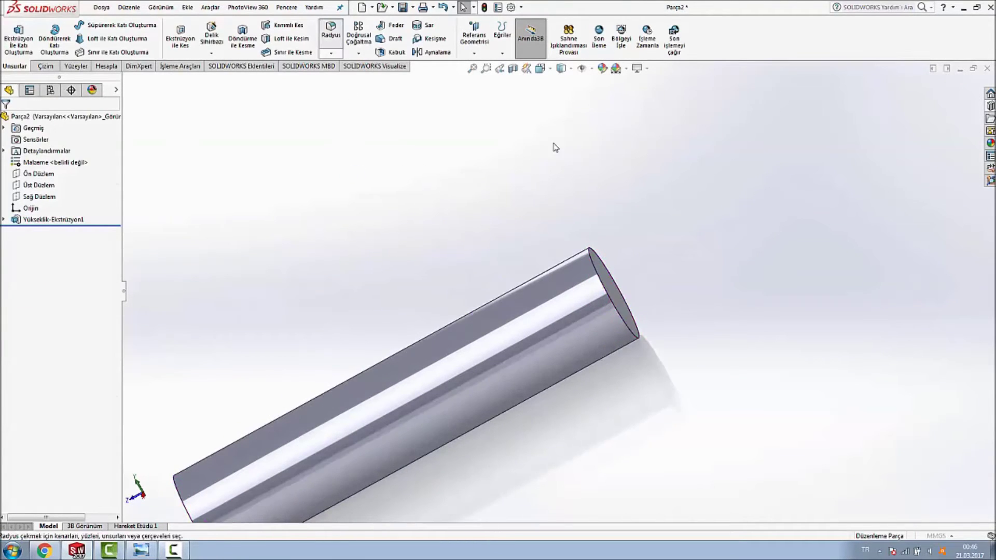
{"action": "middle_click_drag", "start_coordinate": [554, 149], "coordinate": [565, 191]}
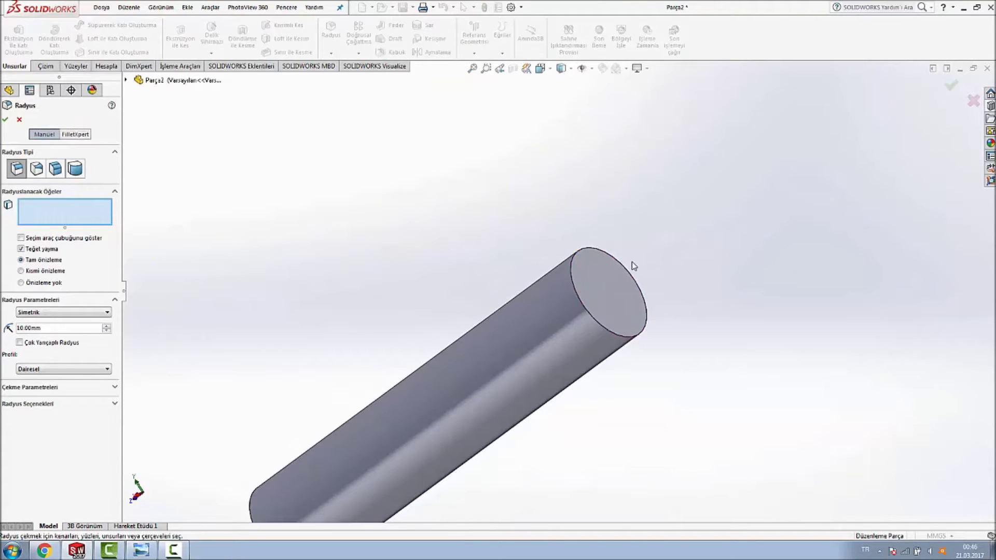
{"action": "left_click", "coordinate": [626, 275]}
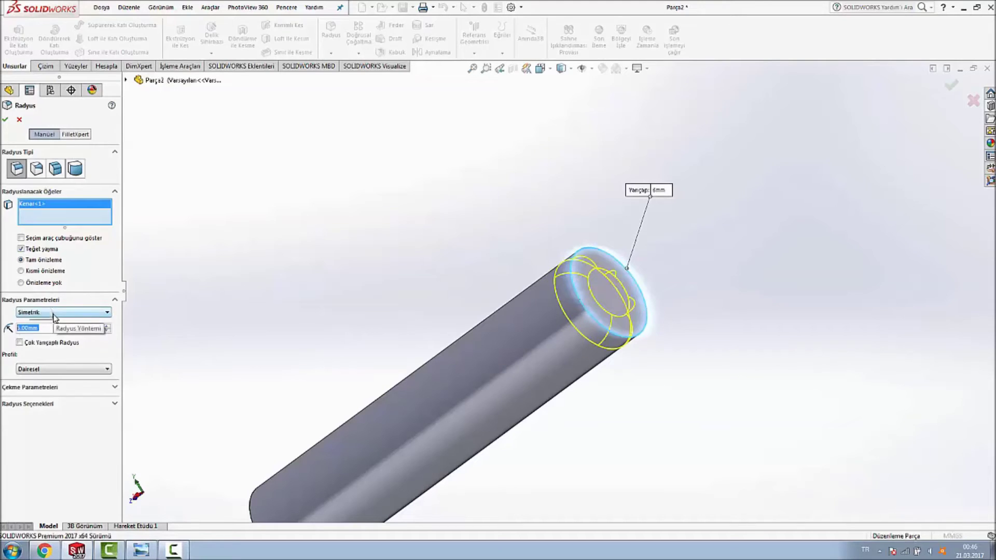
{"action": "key", "text": "Return"}
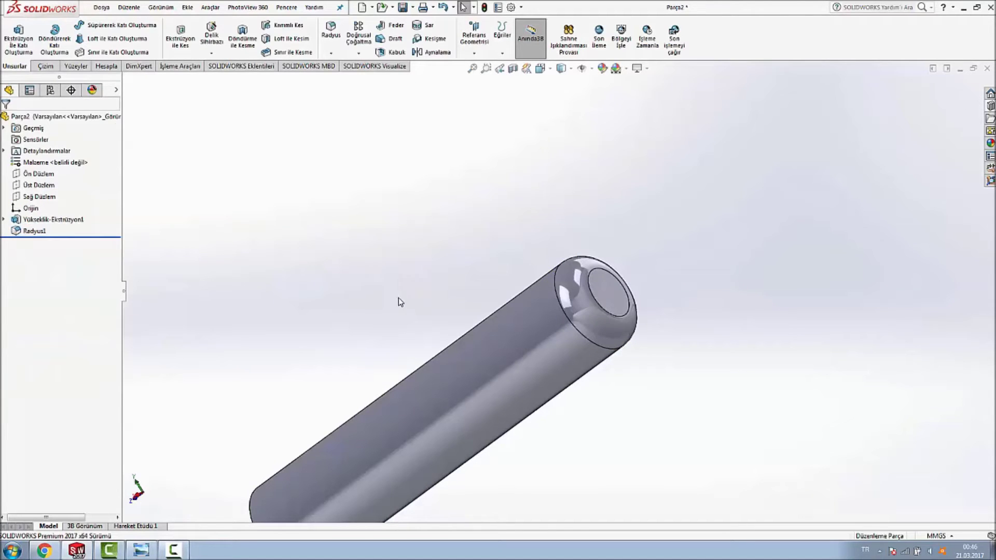
{"action": "left_click", "coordinate": [41, 186]}
{"action": "key", "text": "ctrl+8"}
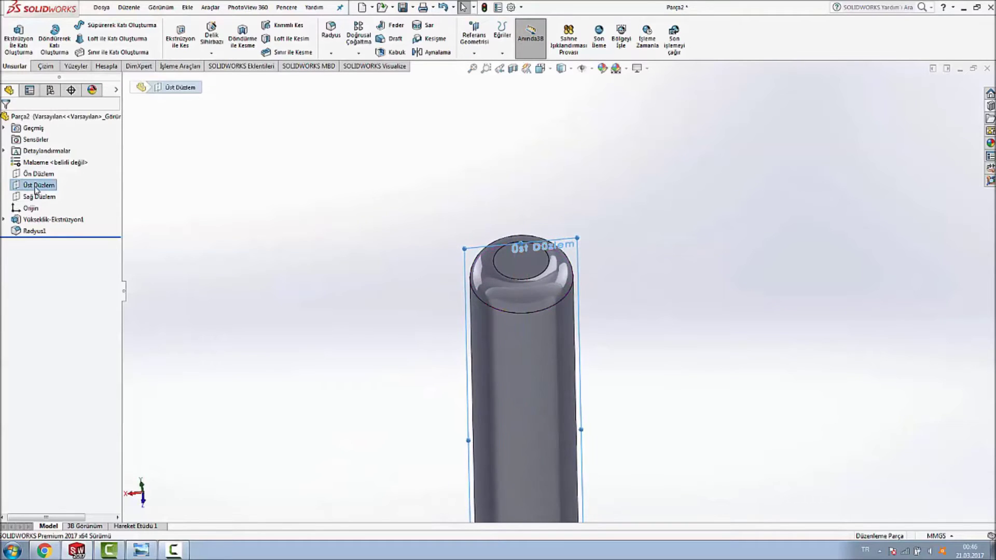
Step: Start a sketch on the Top plane and view it normal to the screen
{"action": "right_click", "coordinate": [35, 189]}
{"action": "left_click", "coordinate": [43, 170]}
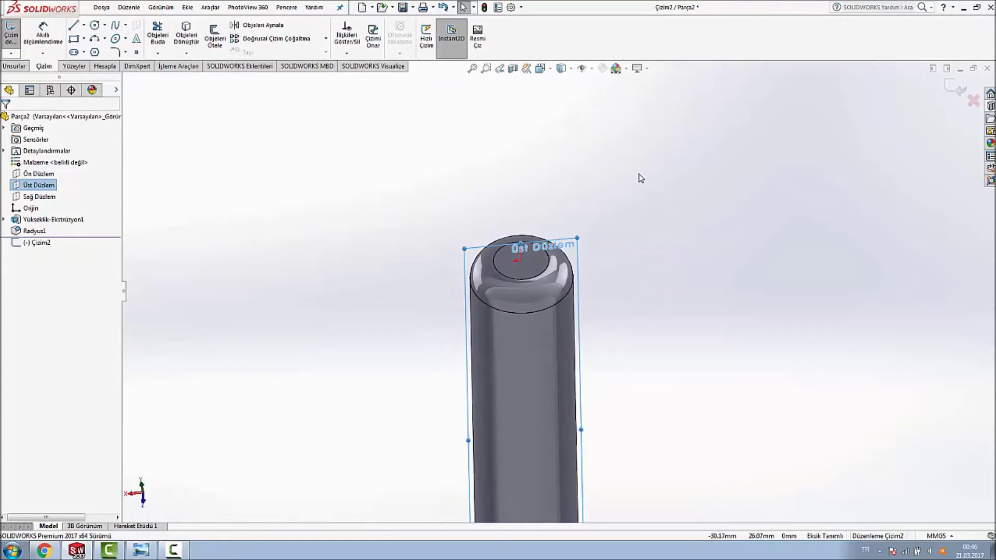
{"action": "key", "text": "space"}
{"action": "left_click", "coordinate": [379, 124]}
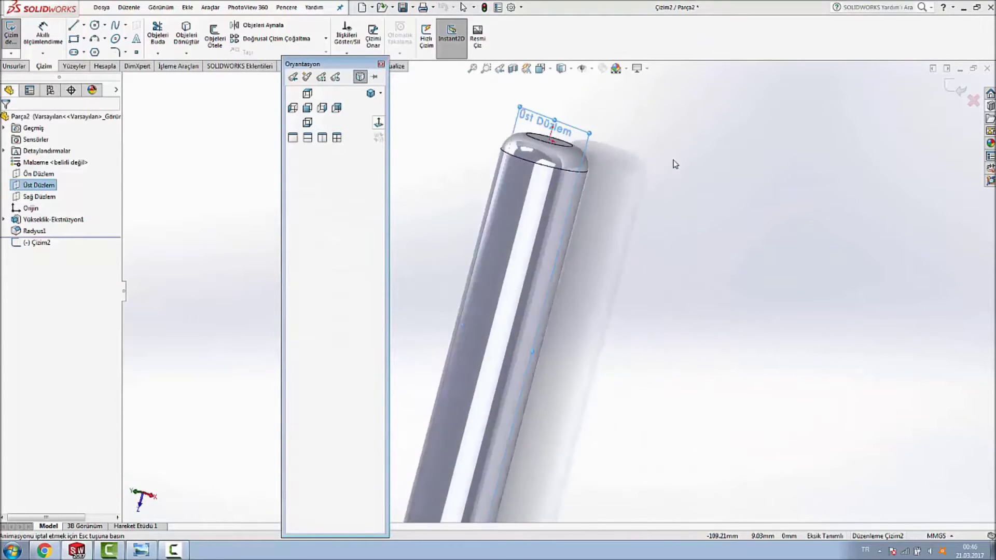
{"action": "scroll", "coordinate": [585, 91], "scroll_direction": "down", "scroll_amount": 3}
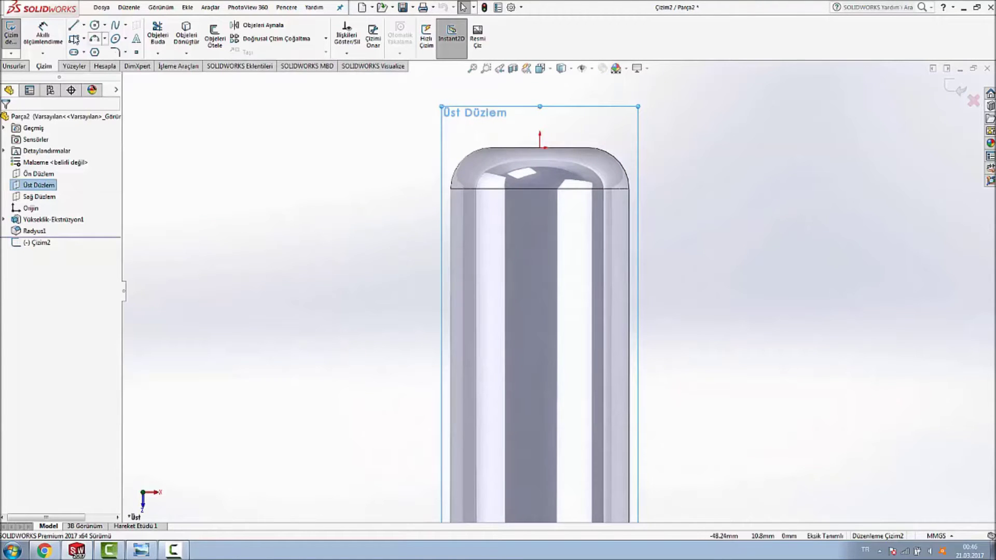
Step: Draw a vertical centerline from the origin straight down along the pin's axis
{"action": "left_click", "coordinate": [83, 25]}
{"action": "left_click", "coordinate": [96, 50]}
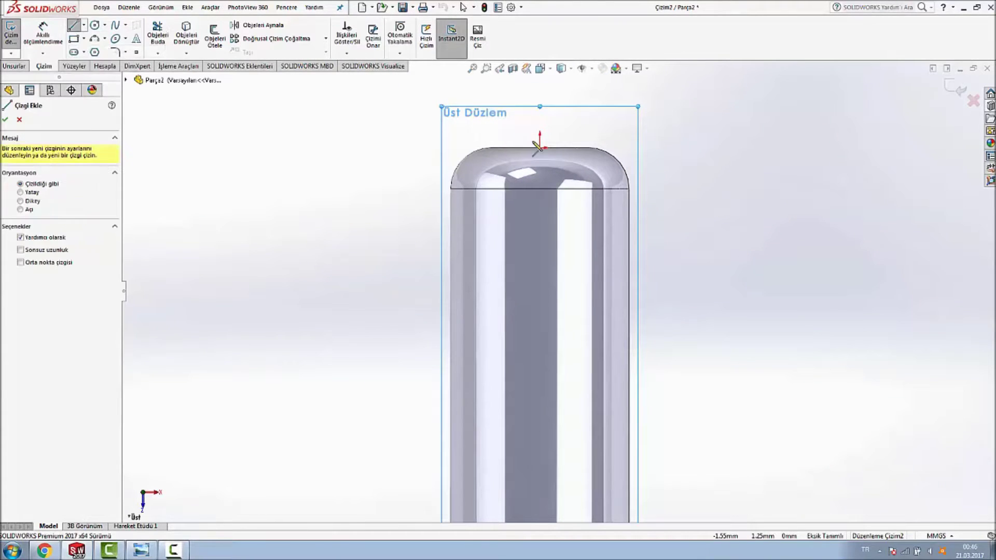
{"action": "left_click", "coordinate": [540, 147]}
{"action": "left_click", "coordinate": [540, 268]}
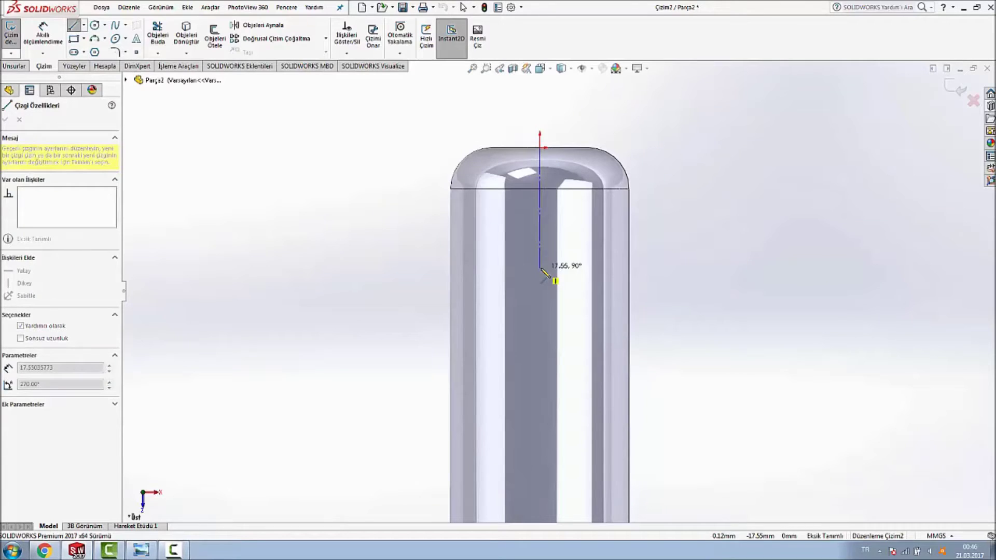
{"action": "key", "text": "Escape"}
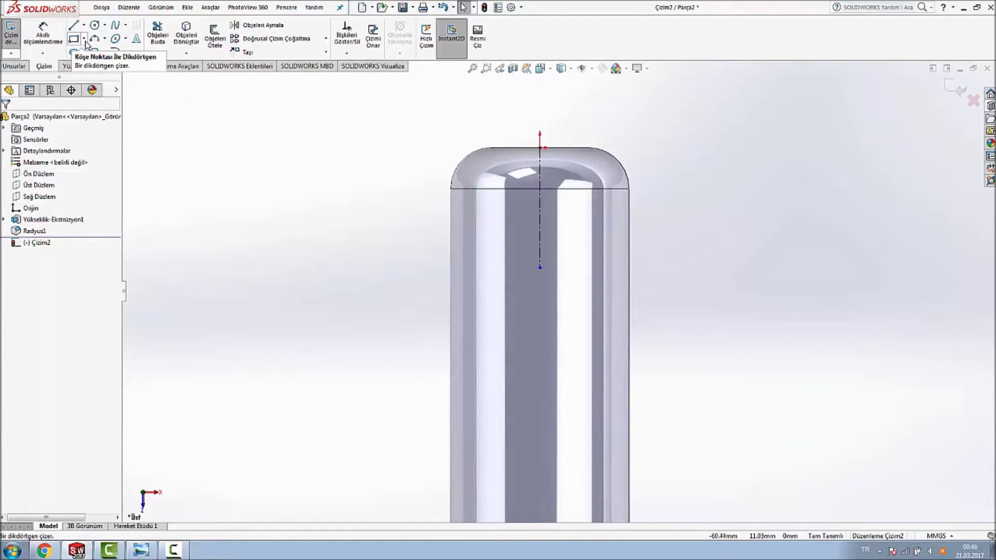
Step: Draw two corner rectangles from the pin's top, one on each side of the centerline
{"action": "left_click", "coordinate": [84, 39]}
{"action": "left_click", "coordinate": [88, 50]}
{"action": "left_click", "coordinate": [569, 148]}
{"action": "left_click", "coordinate": [668, 251]}
{"action": "left_click", "coordinate": [520, 148]}
{"action": "left_click", "coordinate": [433, 263]}
Step: Dimension both rectangles' inner edges 7 mm from the centerline
{"action": "right_click_drag", "start_coordinate": [546, 187], "coordinate": [546, 150]}
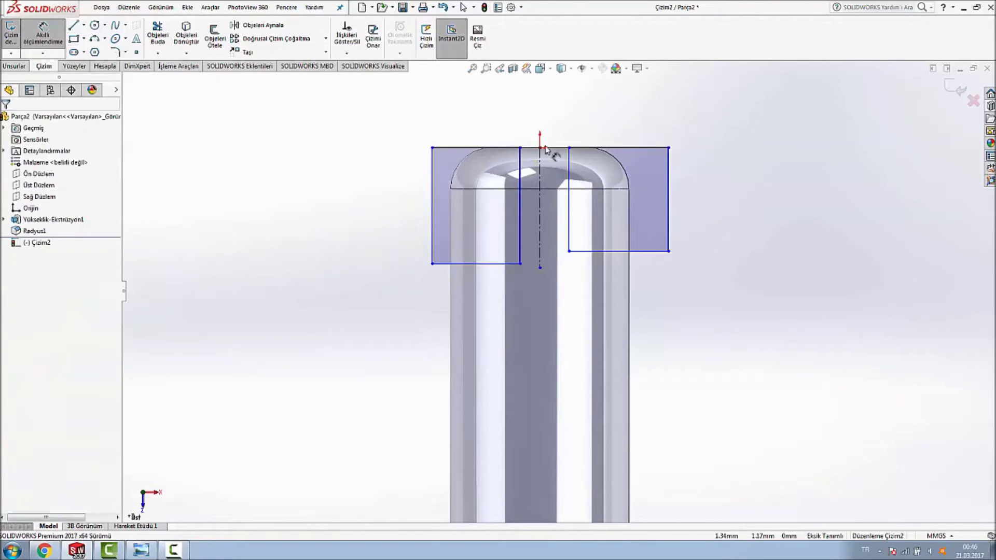
{"action": "left_click", "coordinate": [520, 166]}
{"action": "left_click", "coordinate": [539, 162]}
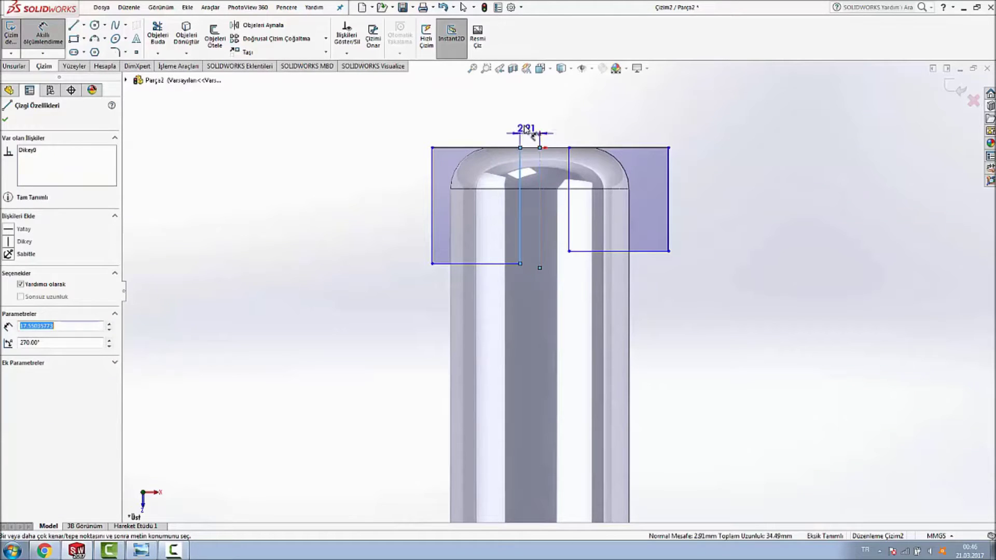
{"action": "left_click", "coordinate": [524, 120]}
{"action": "type", "text": "7"}
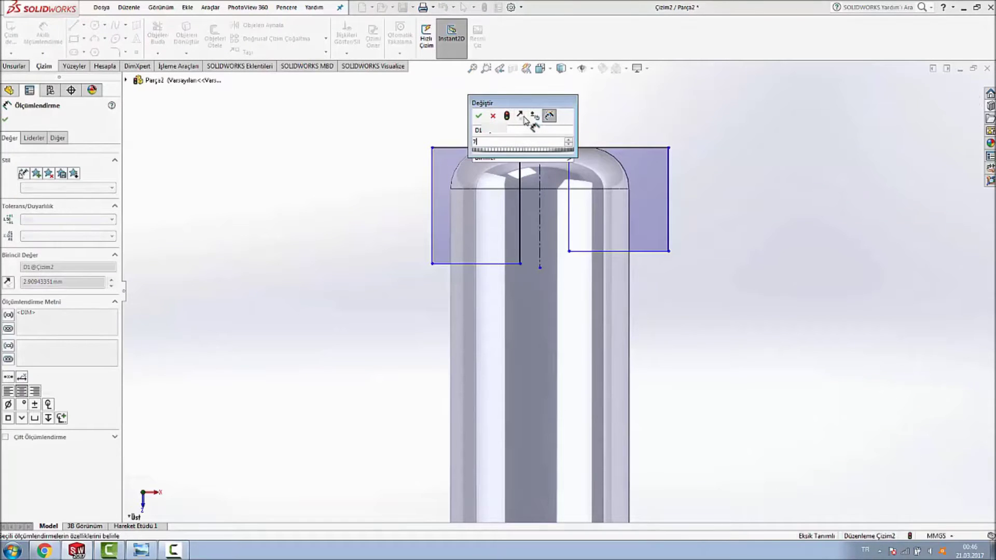
{"action": "key", "text": "Return"}
{"action": "left_click", "coordinate": [596, 107]}
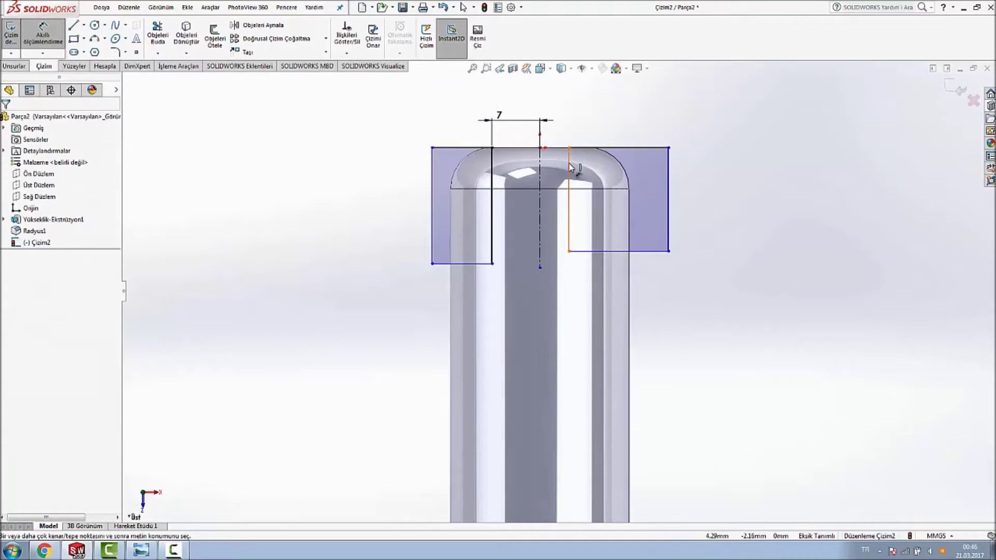
{"action": "left_click", "coordinate": [570, 167]}
{"action": "left_click", "coordinate": [540, 165]}
{"action": "left_click", "coordinate": [565, 119]}
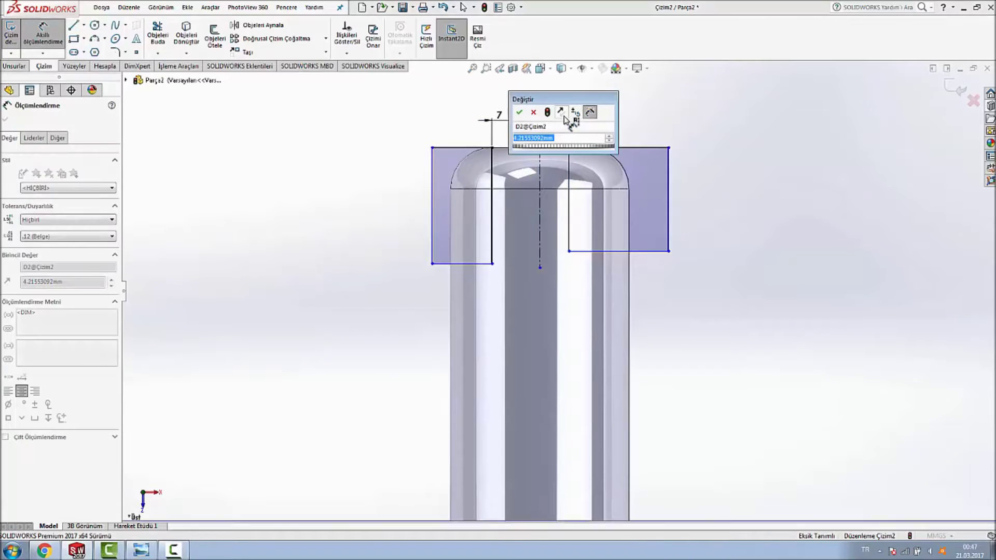
{"action": "type", "text": "7"}
{"action": "key", "text": "Return"}
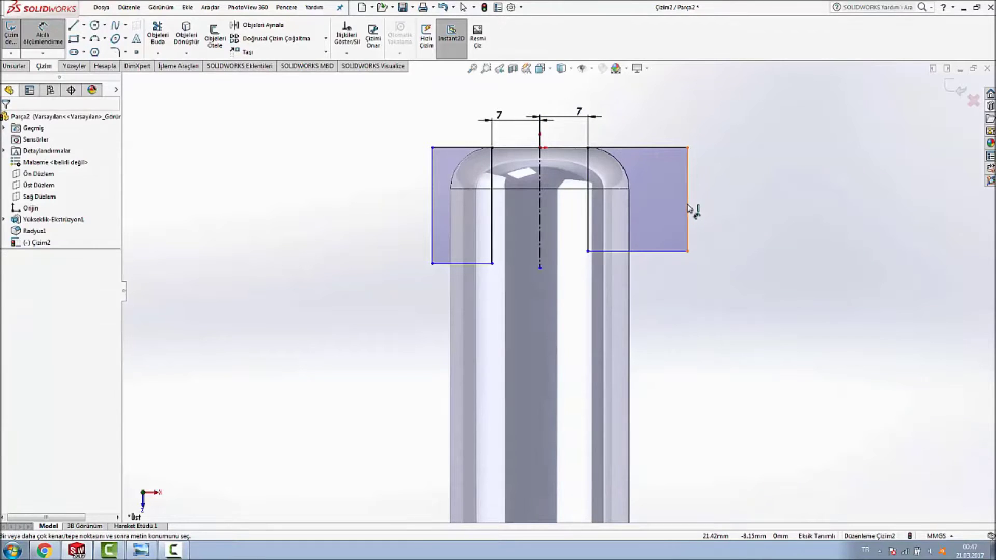
Step: Dimension both rectangles' heights to 22 mm
{"action": "left_click", "coordinate": [692, 205]}
{"action": "left_click", "coordinate": [755, 205]}
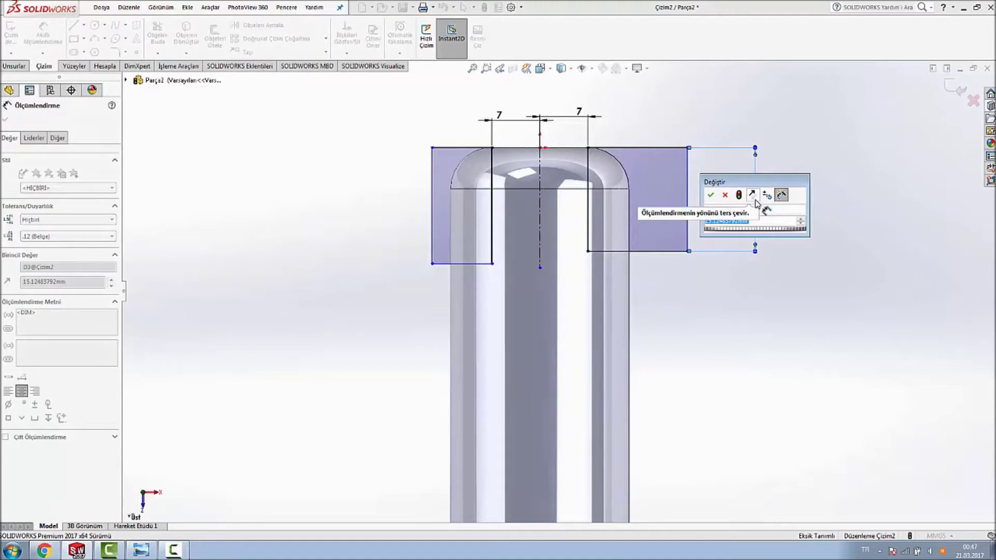
{"action": "type", "text": "22"}
{"action": "key", "text": "Return"}
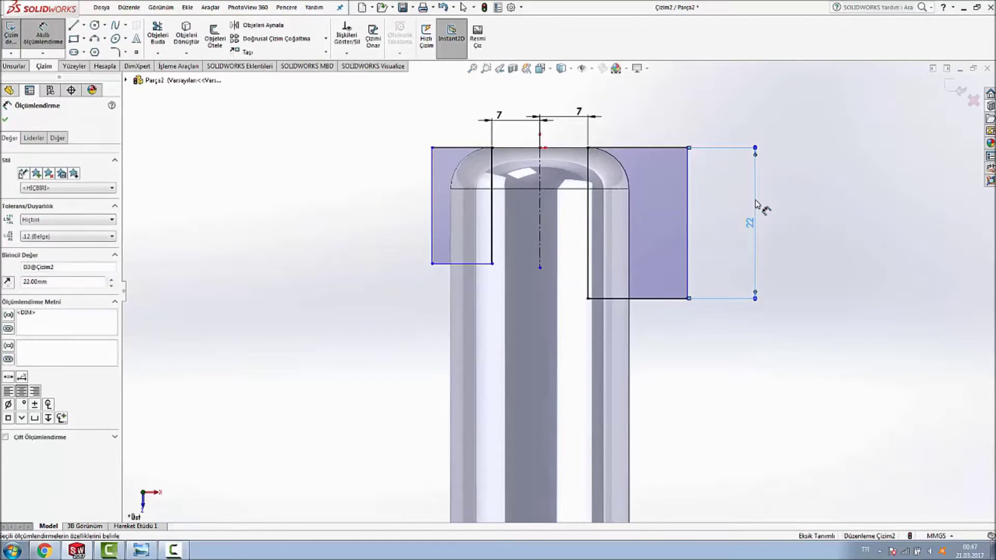
{"action": "left_click", "coordinate": [432, 196]}
{"action": "left_click", "coordinate": [381, 213]}
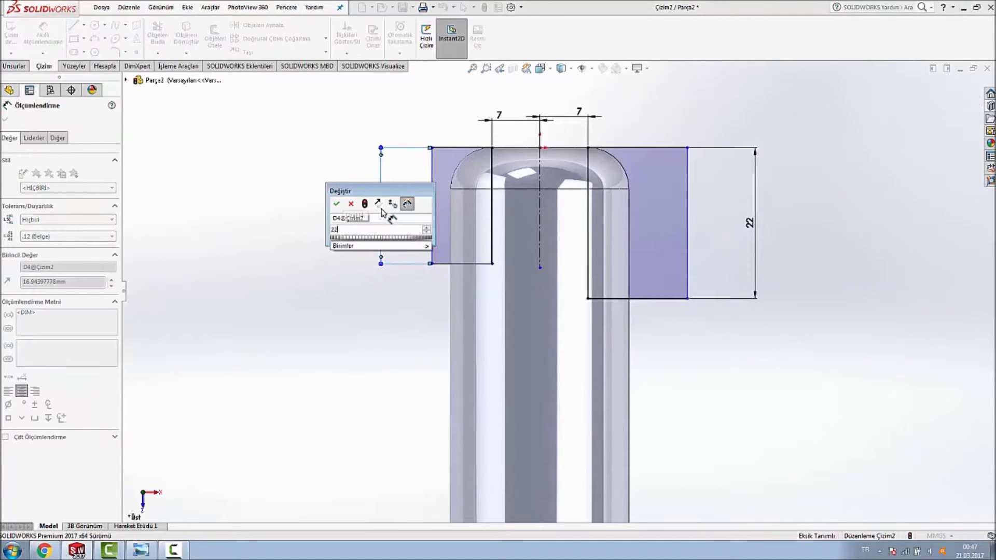
{"action": "key", "text": "Return"}
{"action": "key", "text": "Escape"}
Step: Start an Extruded Cut from the two rectangles
{"action": "middle_click_drag", "start_coordinate": [323, 189], "coordinate": [403, 183]}
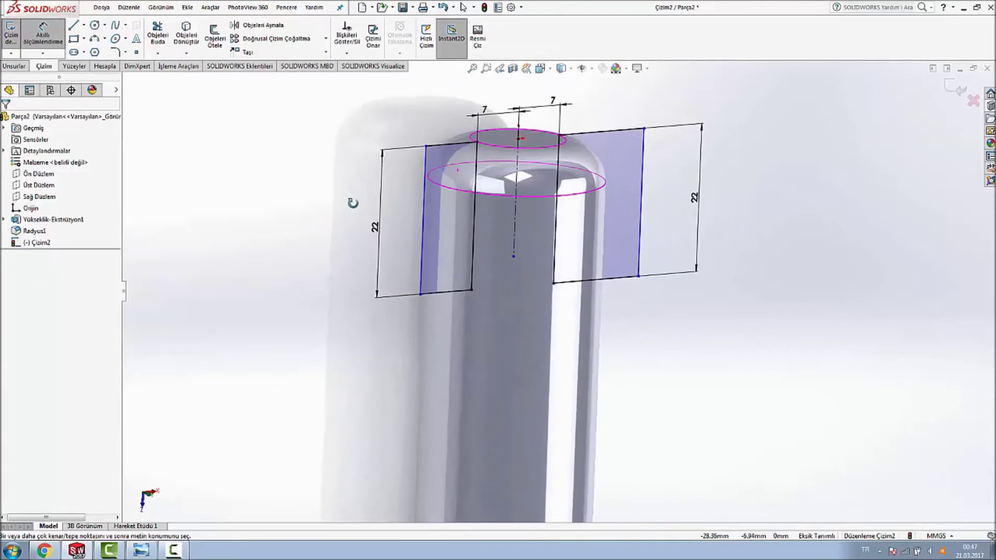
{"action": "scroll", "coordinate": [612, 178], "scroll_direction": "up", "scroll_amount": 3}
{"action": "scroll", "coordinate": [612, 178], "scroll_direction": "down", "scroll_amount": 2}
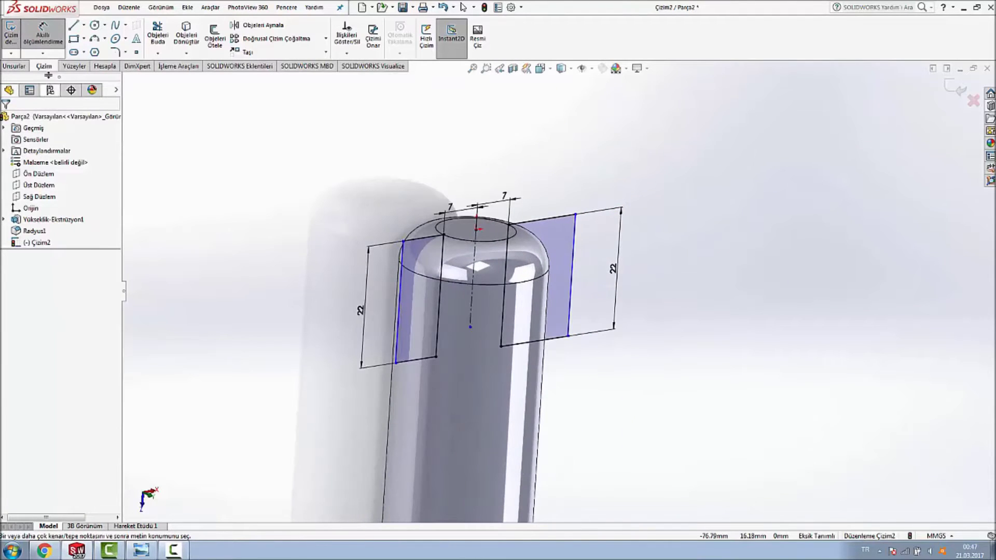
{"action": "left_click", "coordinate": [14, 66]}
{"action": "left_click", "coordinate": [188, 50]}
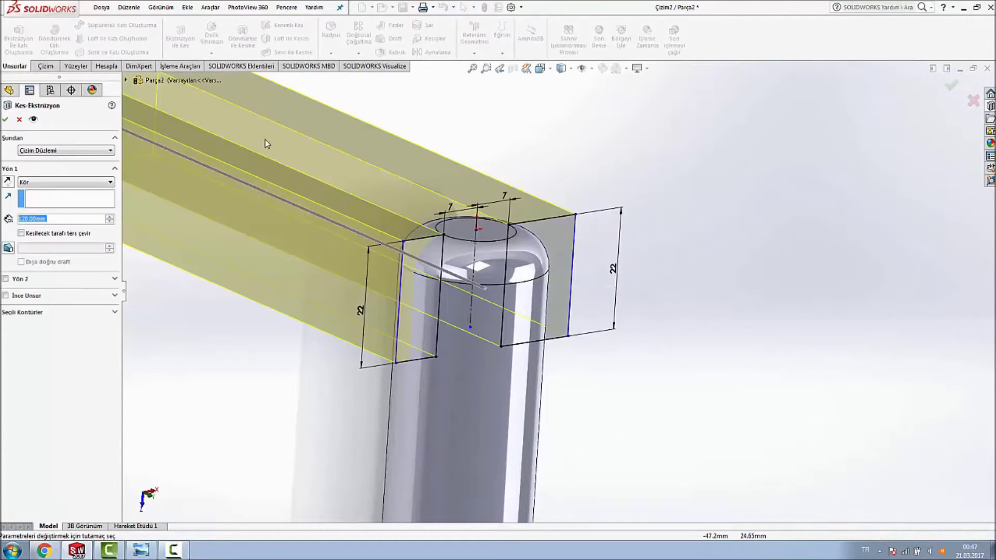
Step: Set the cut to Mid Plane and accept it, leaving a 14 mm flat tab at the pin end
{"action": "left_click", "coordinate": [83, 182]}
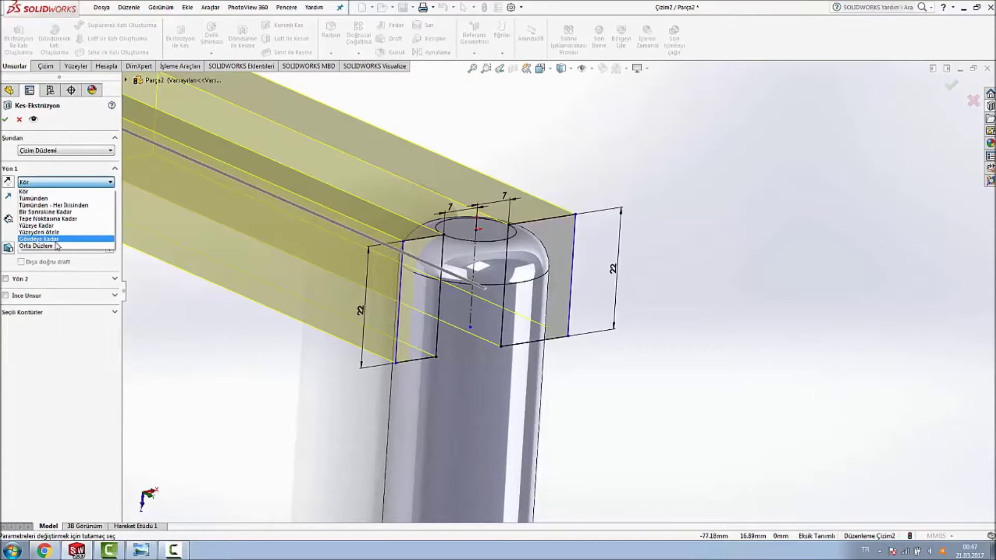
{"action": "left_click", "coordinate": [36, 246]}
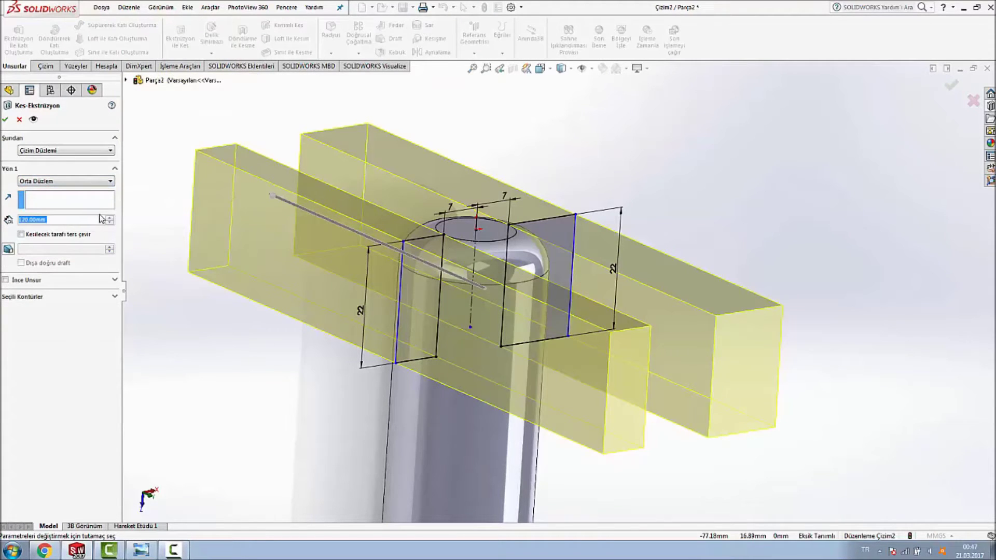
{"action": "left_click", "coordinate": [5, 120]}
{"action": "mouse_move", "coordinate": [664, 182]}
{"action": "middle_mouse_down"}
{"action": "mouse_move", "coordinate": [687, 170]}
{"action": "mouse_move", "coordinate": [624, 216]}
{"action": "mouse_move", "coordinate": [641, 217]}
{"action": "middle_mouse_up"}
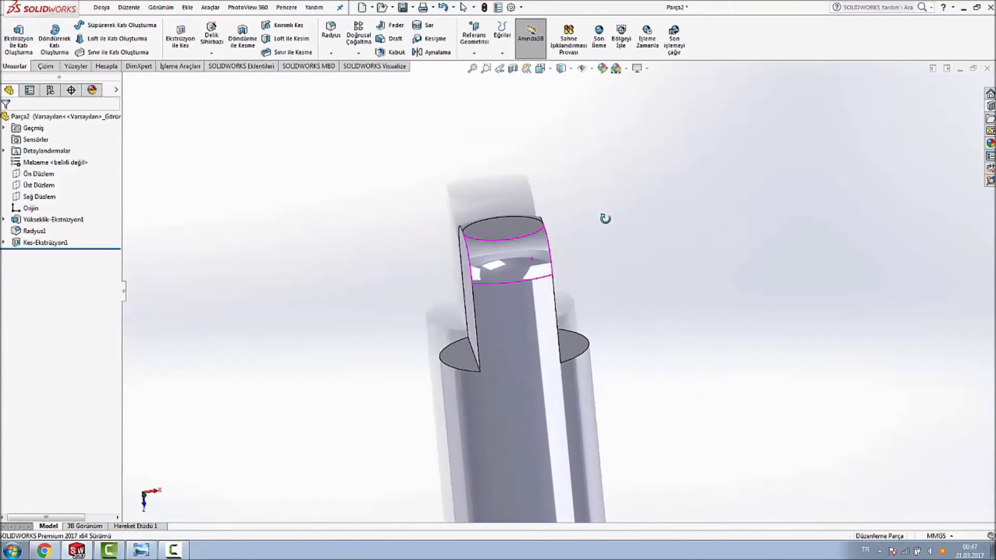
{"action": "middle_click_drag", "start_coordinate": [645, 225], "coordinate": [653, 271]}
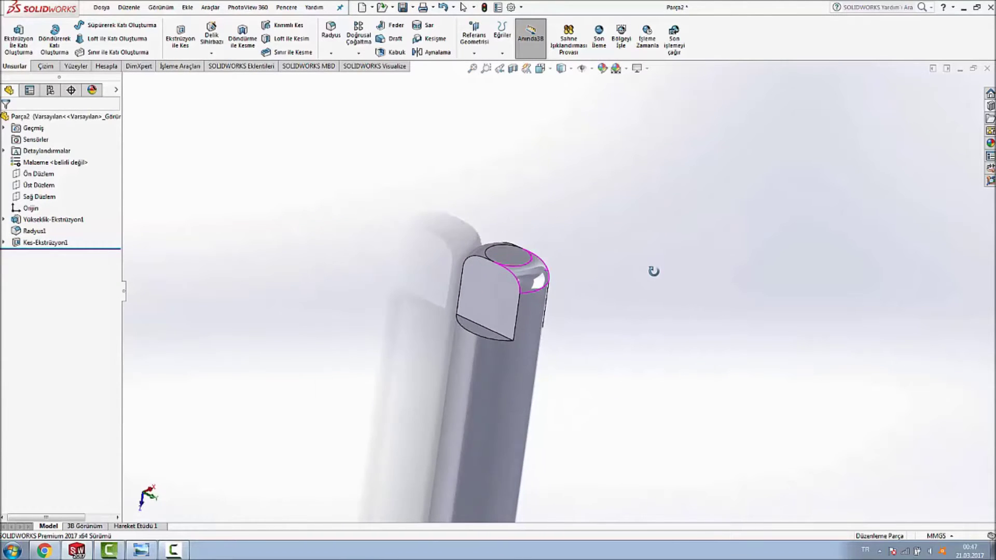
{"action": "mouse_move", "coordinate": [633, 308]}
{"action": "middle_mouse_down"}
{"action": "mouse_move", "coordinate": [592, 343]}
{"action": "mouse_move", "coordinate": [581, 343]}
{"action": "mouse_move", "coordinate": [571, 314]}
{"action": "middle_mouse_up"}
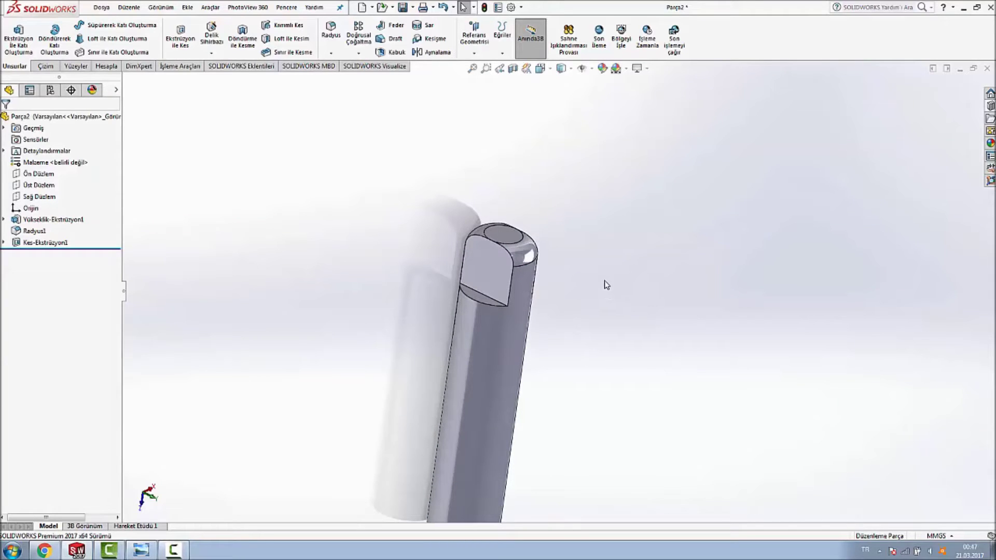
Step: Open a sketch on the flat cut face, then exit it without keeping it
{"action": "left_click", "coordinate": [493, 266]}
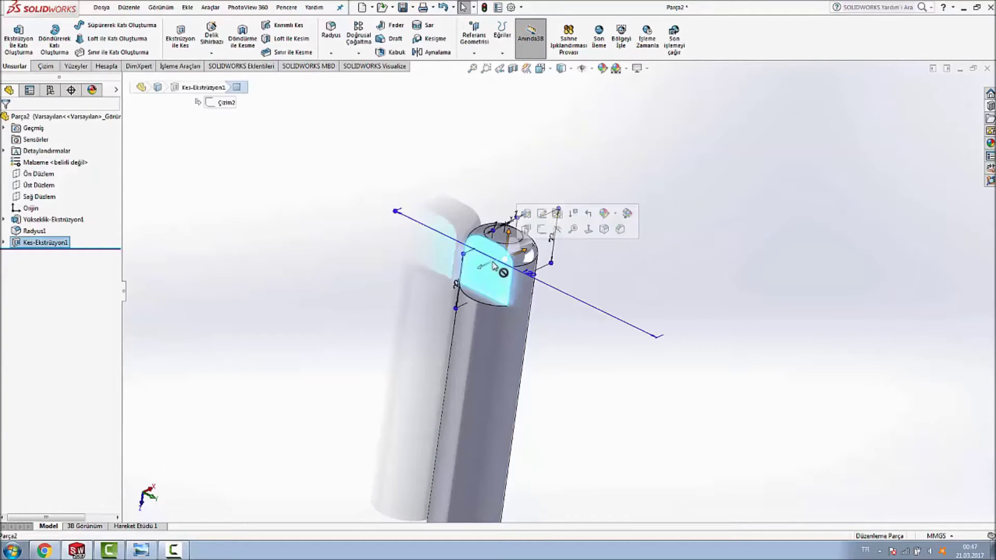
{"action": "right_click", "coordinate": [492, 266]}
{"action": "left_click", "coordinate": [515, 236]}
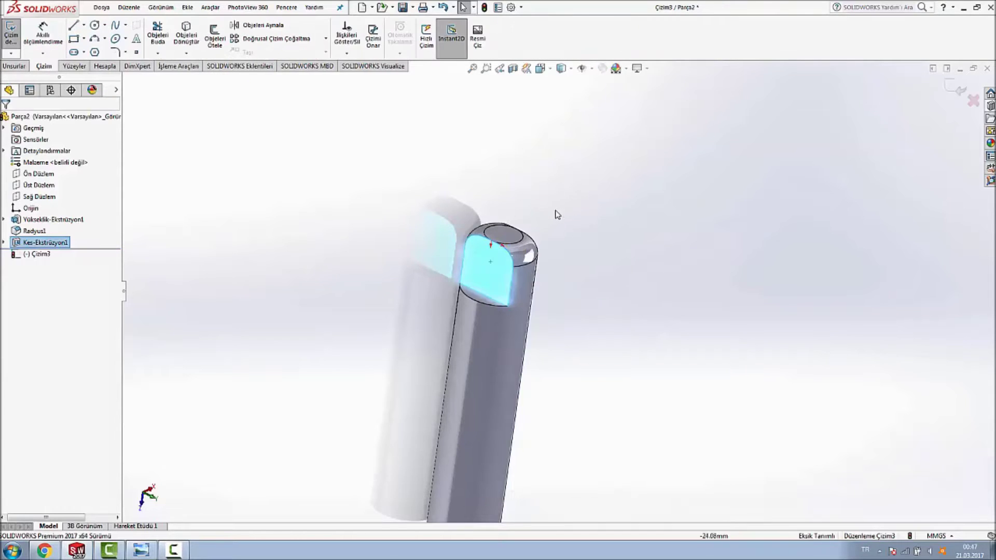
{"action": "key", "text": "space"}
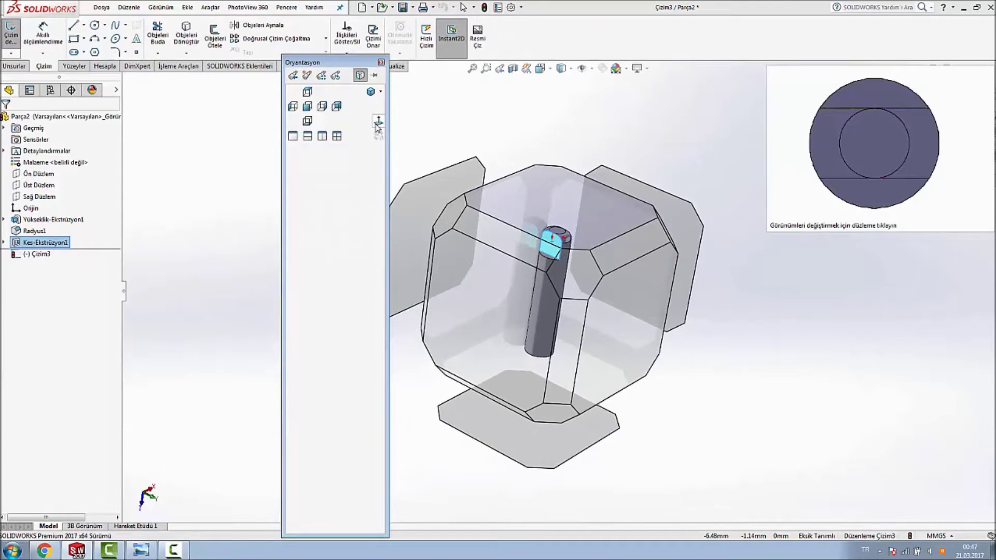
{"action": "middle_click_drag", "start_coordinate": [231, 155], "coordinate": [696, 245]}
{"action": "left_click", "coordinate": [696, 245]}
{"action": "left_click", "coordinate": [966, 104]}
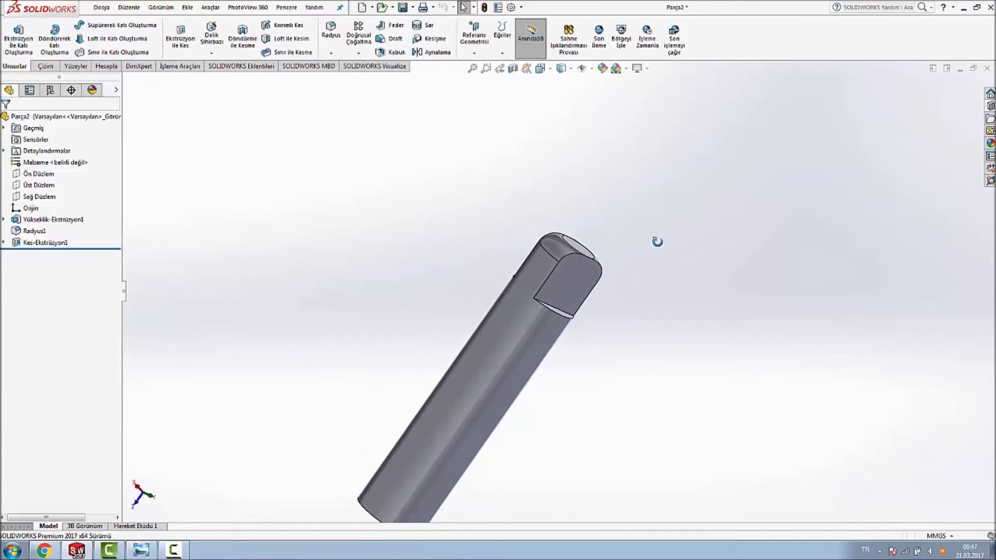
Step: Start a new sketch on the Sağ Düzlem plane
{"action": "left_click", "coordinate": [40, 197]}
{"action": "mouse_move", "coordinate": [215, 196]}
{"action": "middle_mouse_down"}
{"action": "mouse_move", "coordinate": [199, 259]}
{"action": "mouse_move", "coordinate": [204, 176]}
{"action": "mouse_move", "coordinate": [204, 186]}
{"action": "middle_mouse_up"}
{"action": "right_click", "coordinate": [49, 200]}
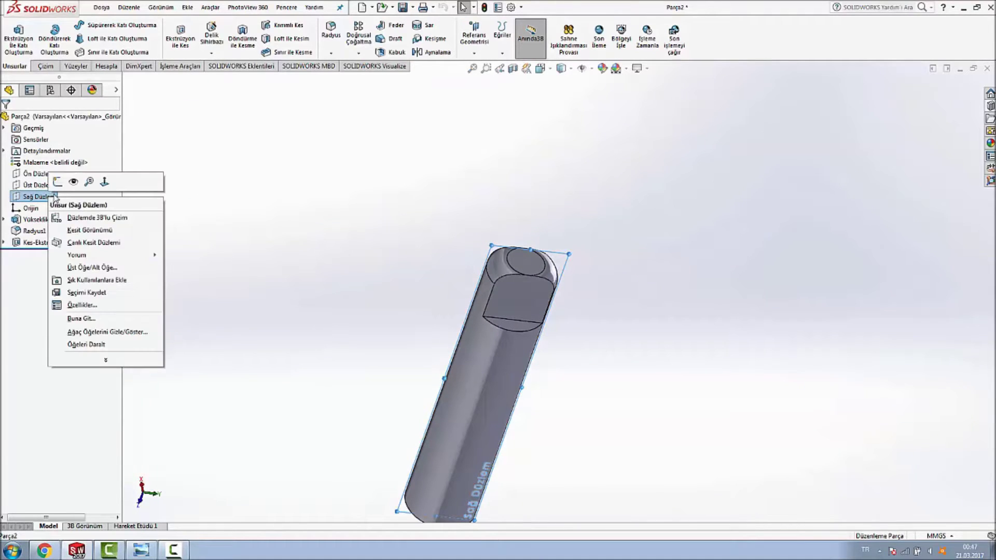
{"action": "left_click", "coordinate": [62, 187]}
{"action": "key", "text": "space"}
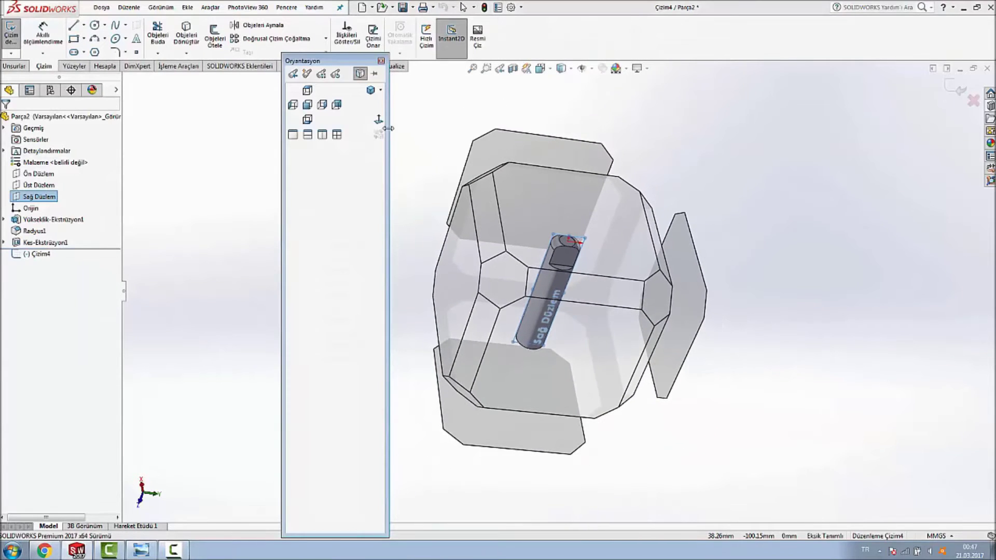
Step: Draw a construction centreline in from the pin's end and dimension it 10 mm
{"action": "left_click", "coordinate": [378, 124]}
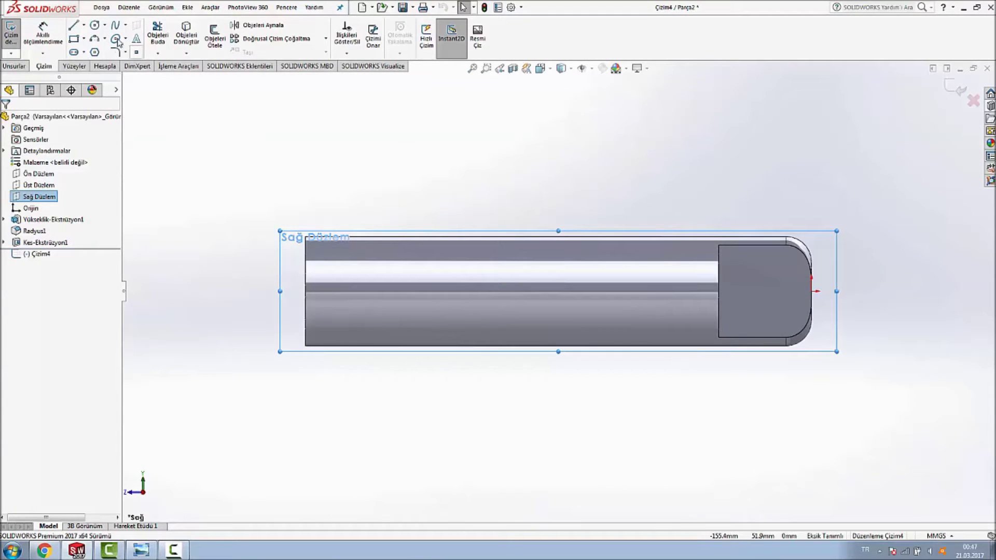
{"action": "left_click", "coordinate": [95, 26]}
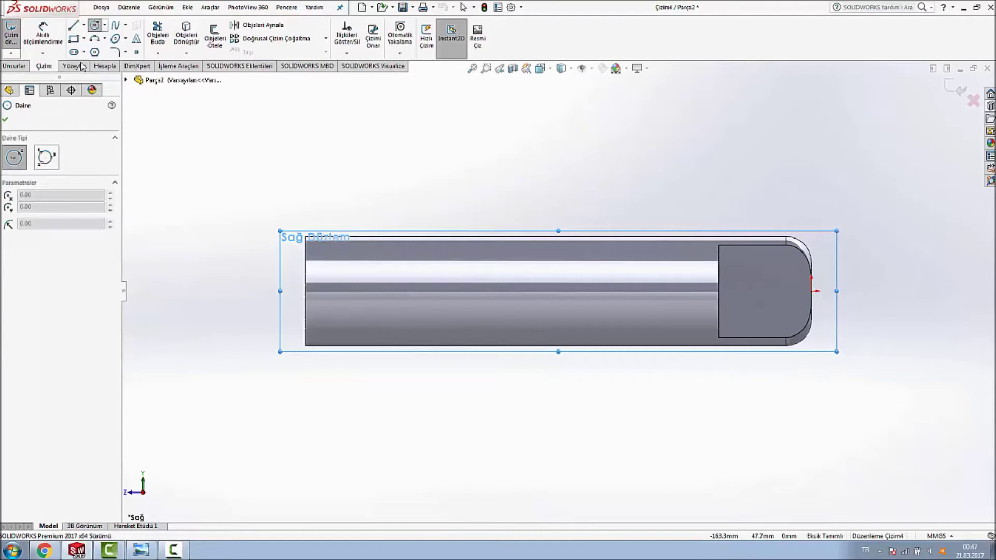
{"action": "left_click", "coordinate": [83, 25]}
{"action": "left_click", "coordinate": [41, 46]}
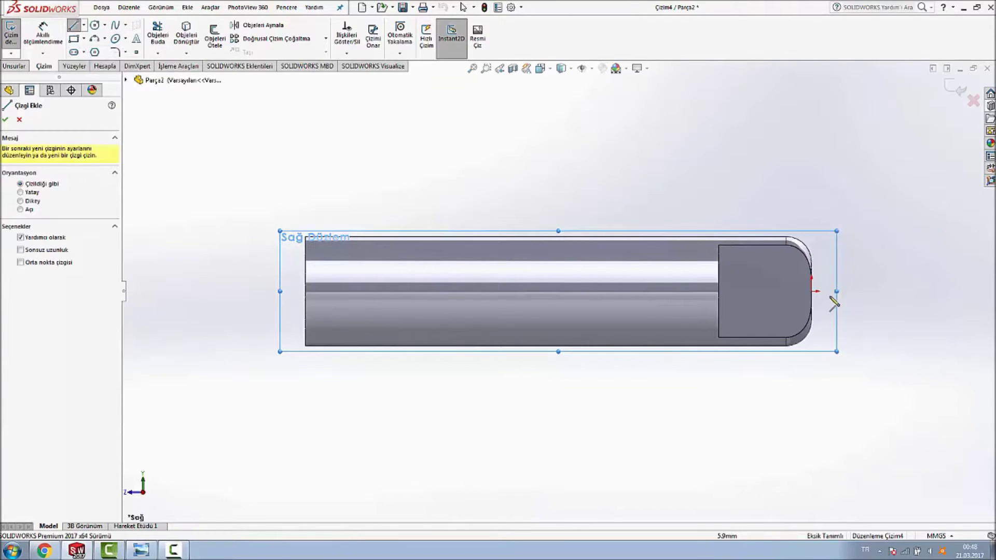
{"action": "left_click", "coordinate": [811, 292]}
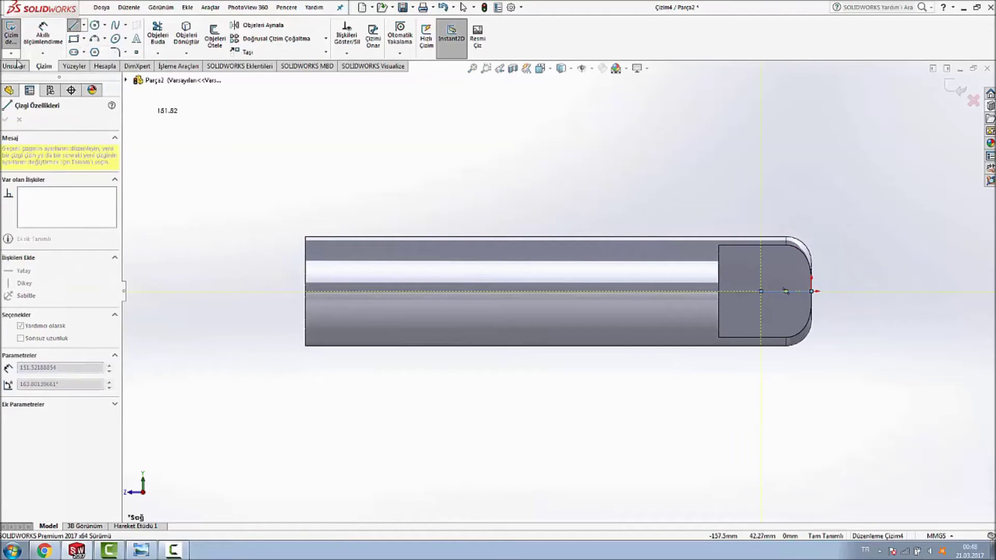
{"action": "left_click", "coordinate": [52, 40]}
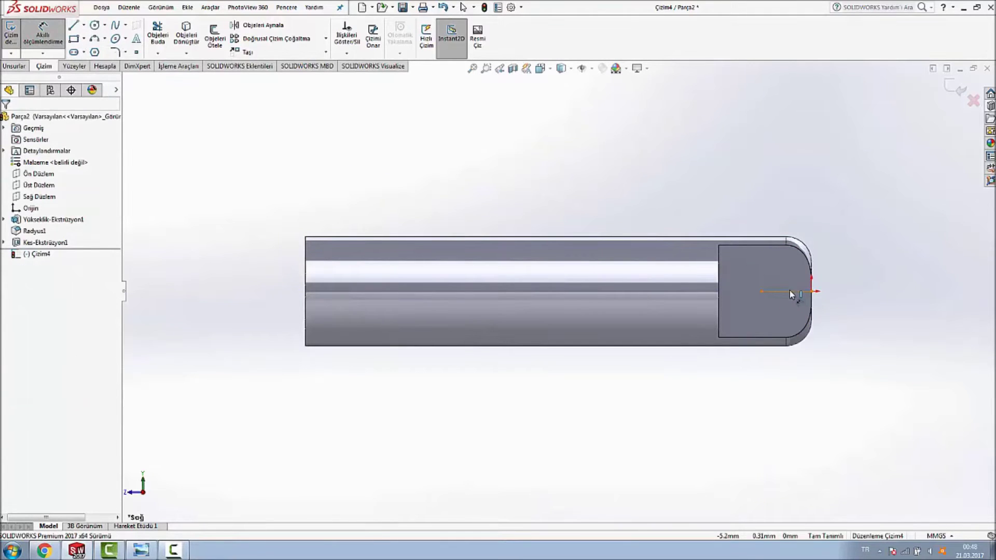
{"action": "left_click", "coordinate": [790, 291]}
{"action": "left_click", "coordinate": [789, 186]}
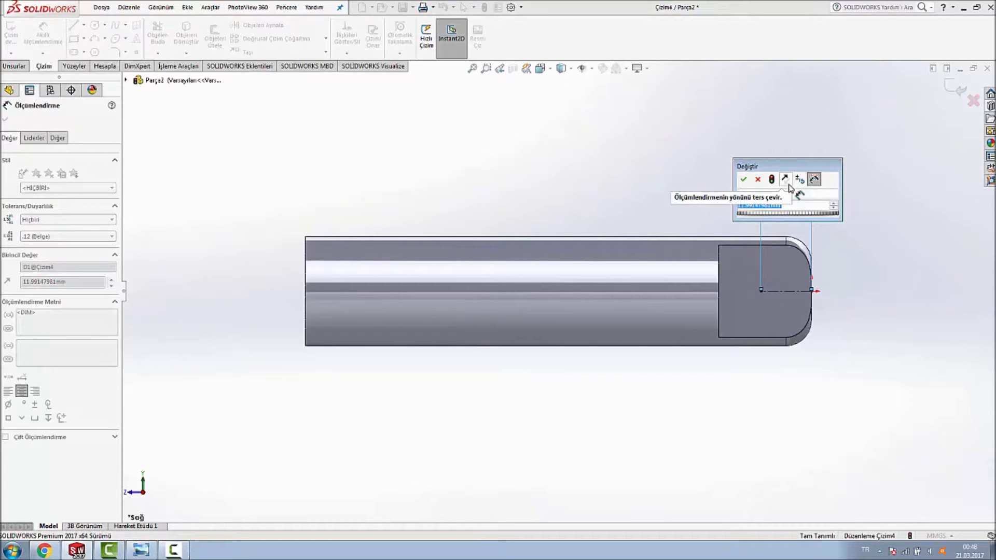
{"action": "type", "text": "10"}
{"action": "key", "text": "Return"}
{"action": "left_click", "coordinate": [569, 191]}
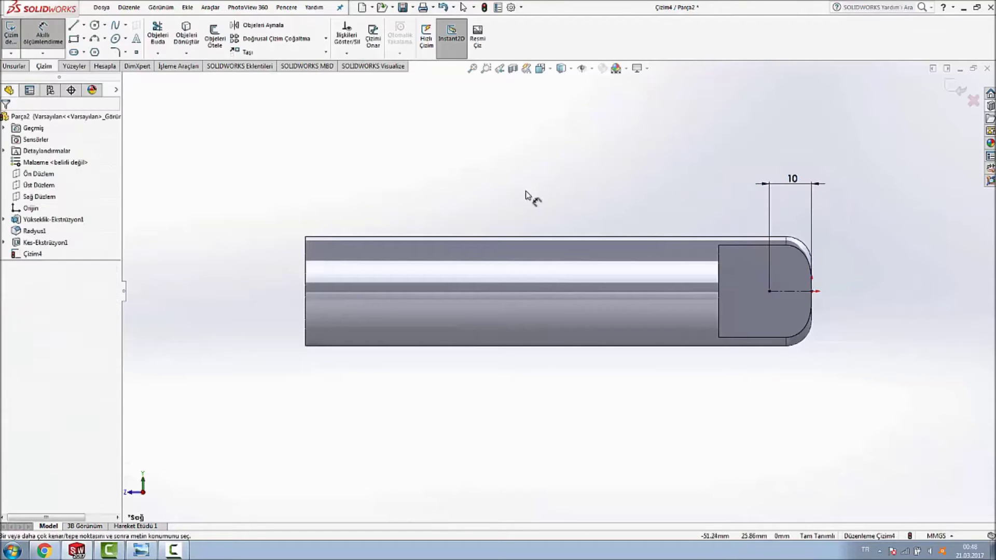
Step: Draw a circle at the centreline's end and dimension its diameter 16 mm
{"action": "left_click", "coordinate": [94, 25]}
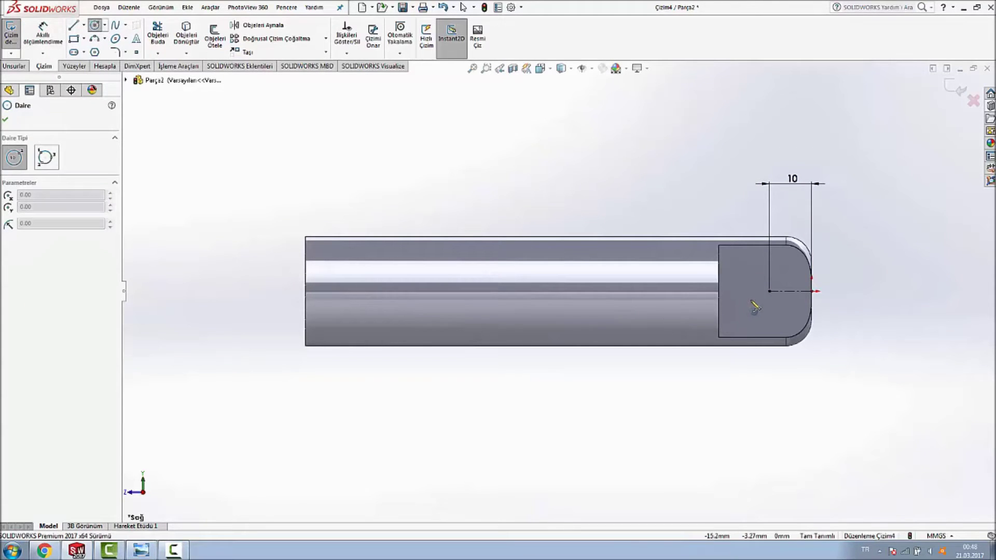
{"action": "left_click", "coordinate": [769, 291]}
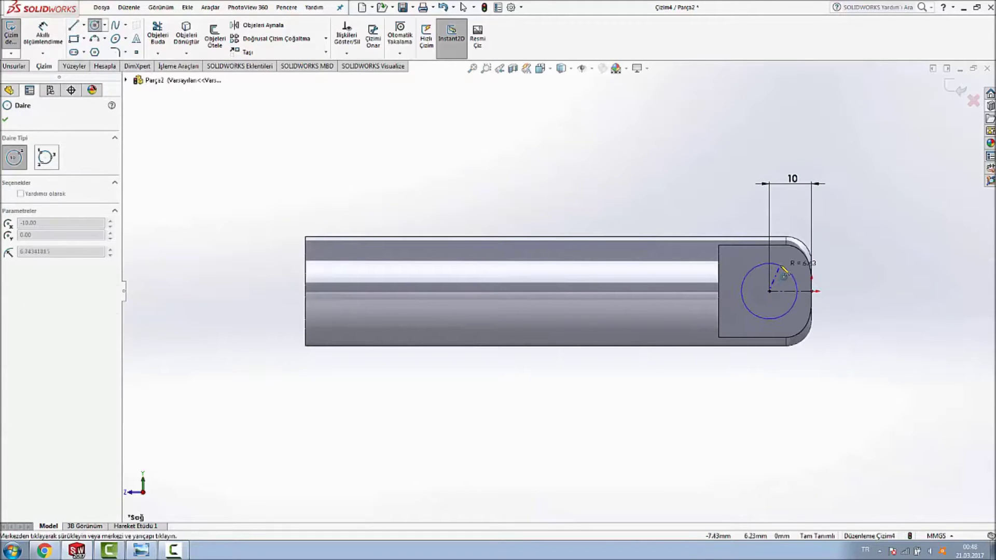
{"action": "left_click", "coordinate": [789, 271]}
{"action": "left_click", "coordinate": [44, 37]}
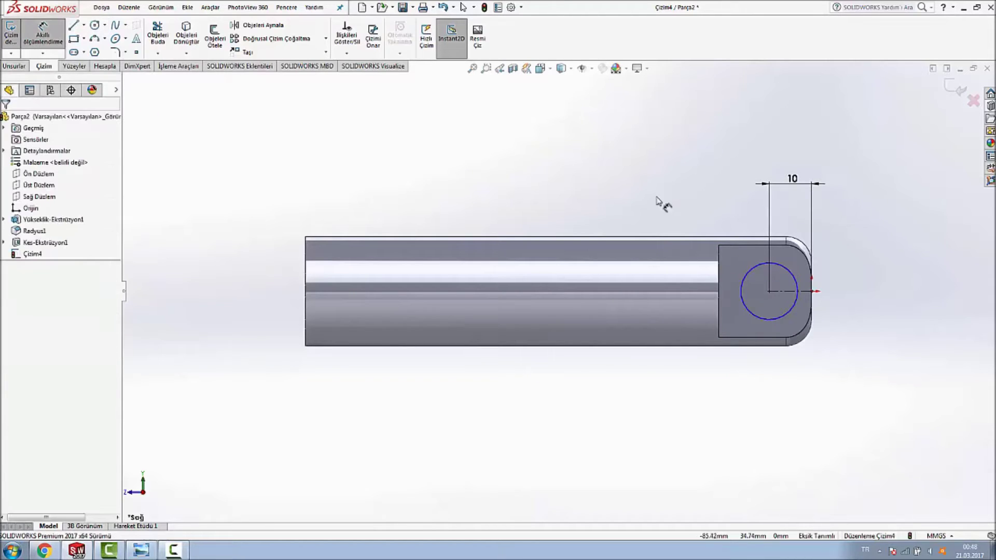
{"action": "left_click", "coordinate": [763, 267]}
{"action": "left_click", "coordinate": [665, 151]}
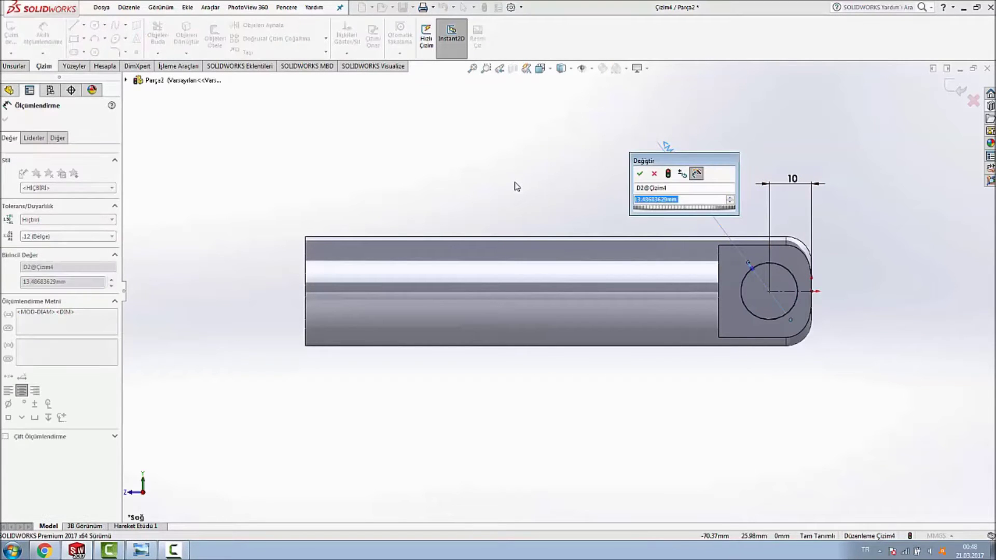
{"action": "type", "text": "16"}
{"action": "key", "text": "Return"}
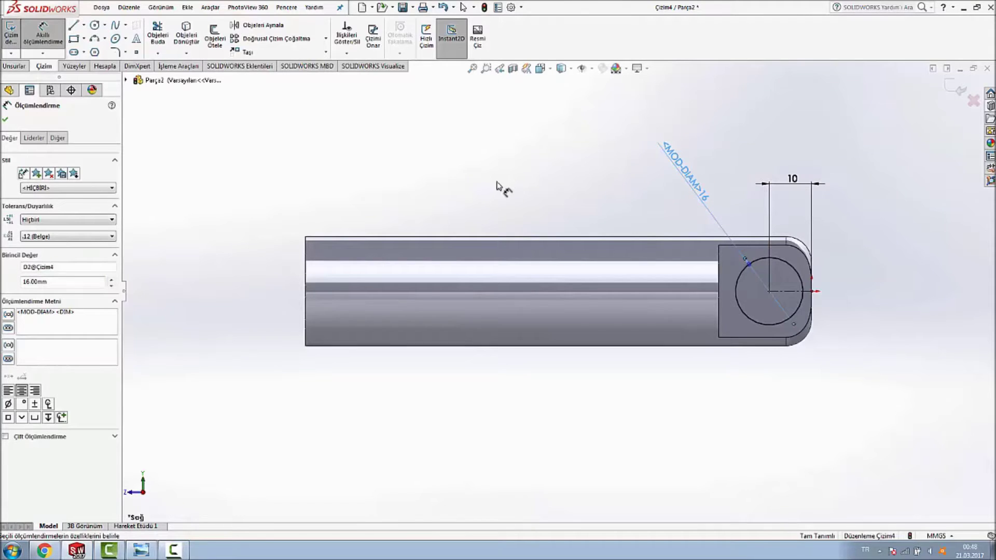
{"action": "left_click", "coordinate": [944, 176]}
{"action": "mouse_move", "coordinate": [911, 200]}
{"action": "middle_mouse_down"}
{"action": "mouse_move", "coordinate": [838, 166]}
{"action": "mouse_move", "coordinate": [880, 167]}
{"action": "mouse_move", "coordinate": [552, 160]}
{"action": "middle_mouse_up"}
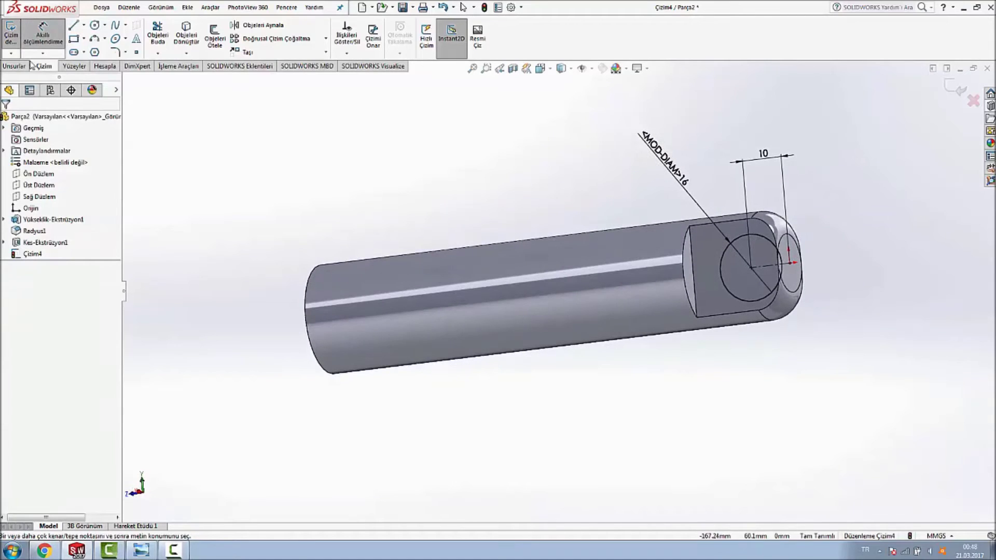
{"action": "left_click", "coordinate": [14, 67]}
Step: Extrude the 16 mm circle as a Mid Plane boss 20 mm deep
{"action": "left_click", "coordinate": [19, 37]}
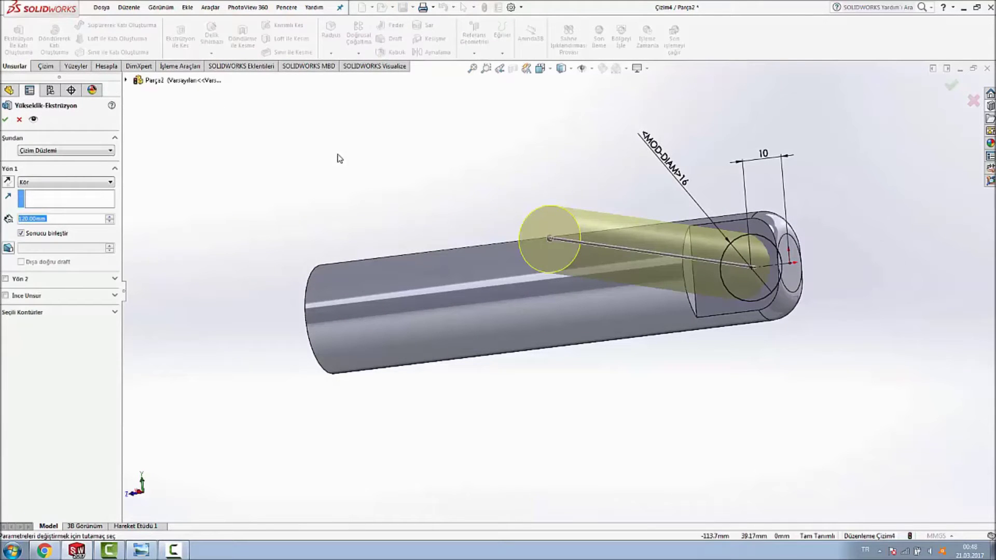
{"action": "left_click", "coordinate": [82, 182]}
{"action": "left_click", "coordinate": [57, 238]}
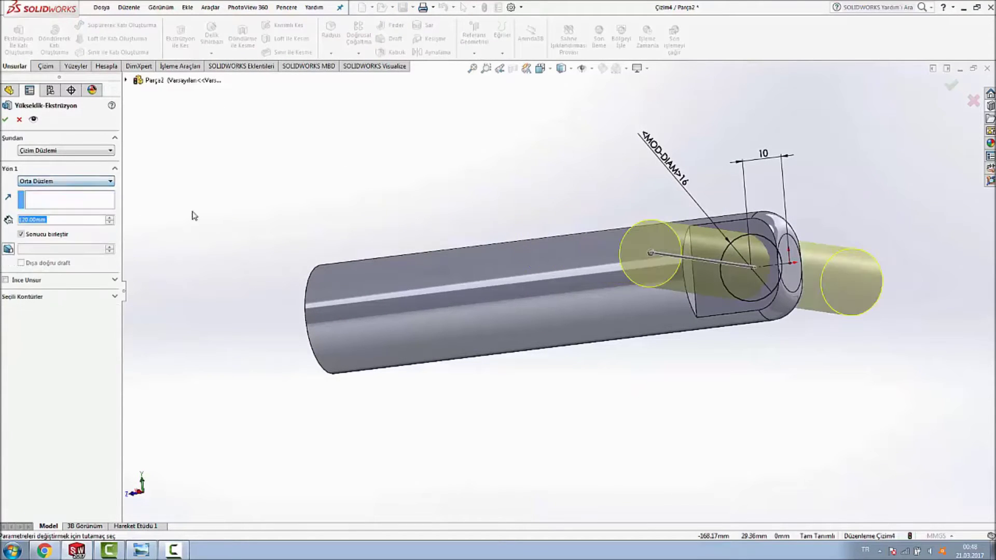
{"action": "middle_click_drag", "start_coordinate": [468, 151], "coordinate": [463, 142]}
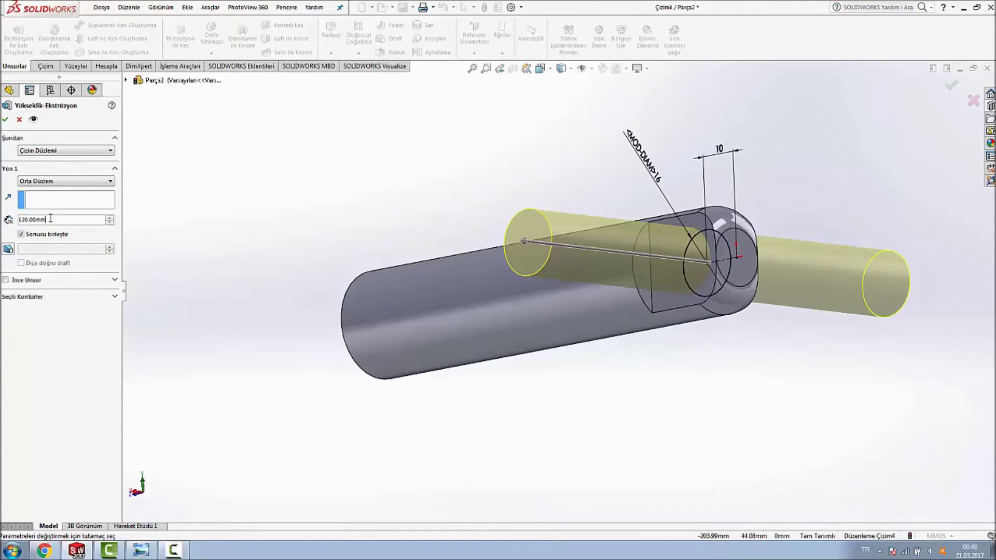
{"action": "type", "text": "20"}
{"action": "key", "text": "Return"}
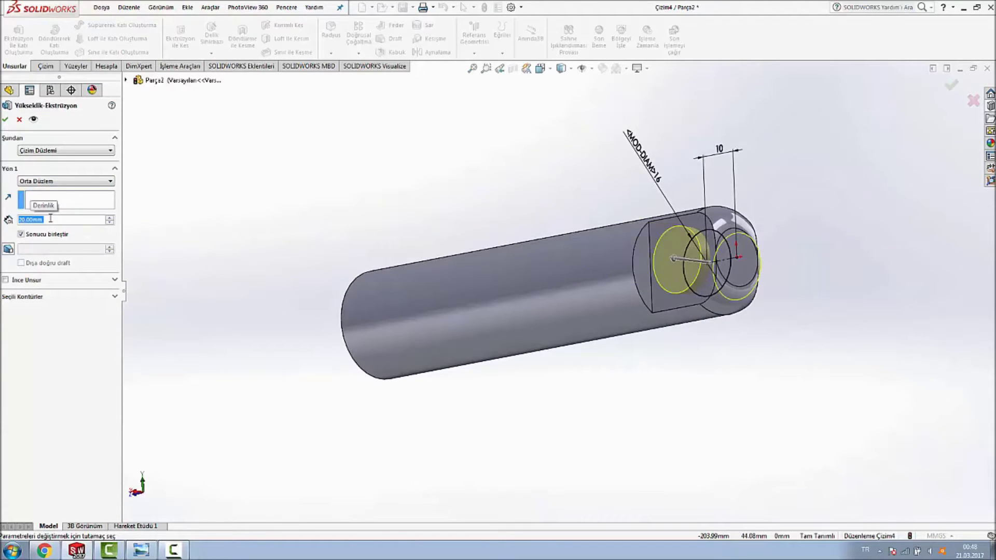
{"action": "mouse_move", "coordinate": [291, 172]}
{"action": "middle_mouse_down"}
{"action": "mouse_move", "coordinate": [247, 133]}
{"action": "mouse_move", "coordinate": [236, 144]}
{"action": "middle_mouse_up"}
{"action": "left_click", "coordinate": [4, 119]}
{"action": "mouse_move", "coordinate": [334, 167]}
{"action": "middle_mouse_down"}
{"action": "mouse_move", "coordinate": [420, 195]}
{"action": "mouse_move", "coordinate": [477, 259]}
{"action": "middle_mouse_up"}
{"action": "scroll", "coordinate": [820, 268], "scroll_direction": "down", "scroll_amount": 2}
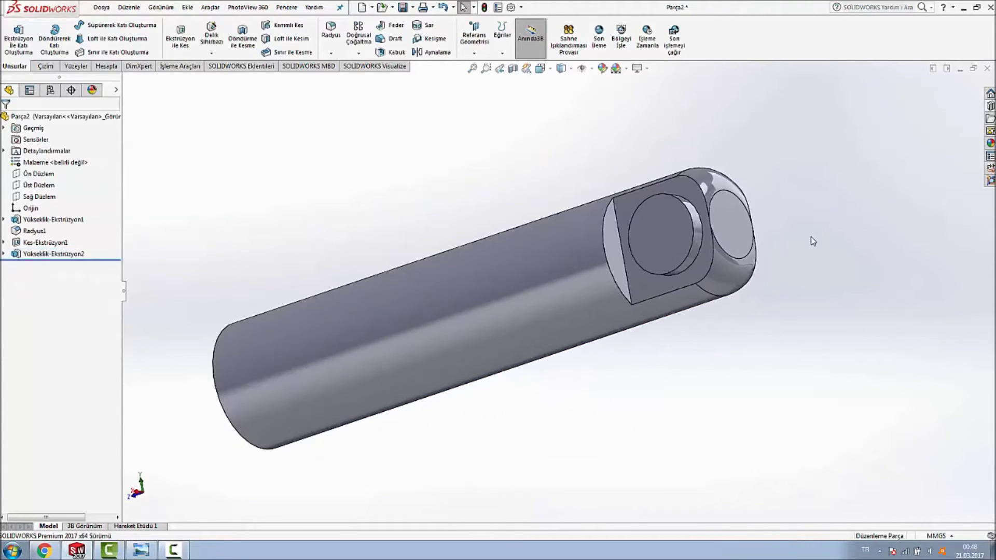
{"action": "left_click", "coordinate": [664, 237]}
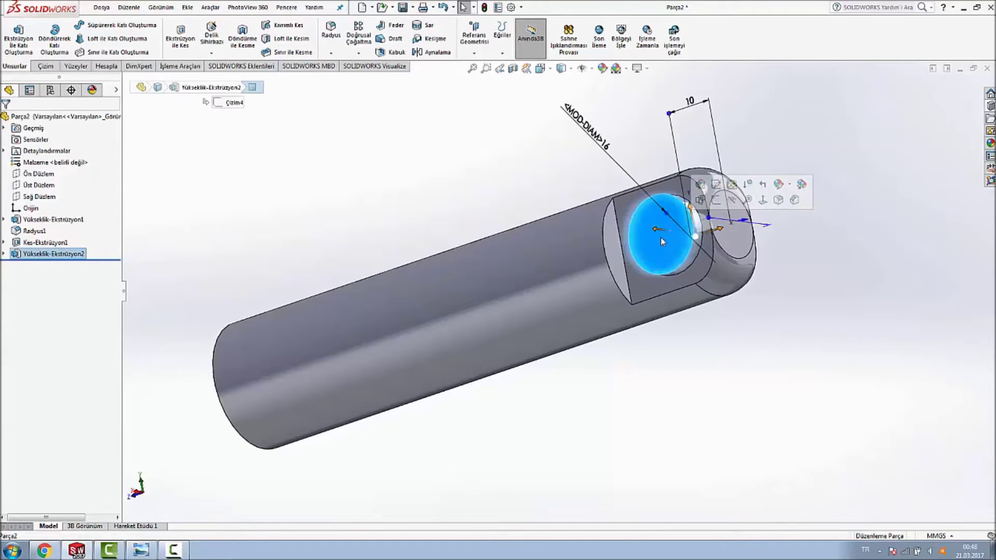
Step: Sketch an 8 mm diameter circle at the centre of the boss face
{"action": "right_click", "coordinate": [666, 245]}
{"action": "left_click", "coordinate": [675, 207]}
{"action": "key", "text": "space"}
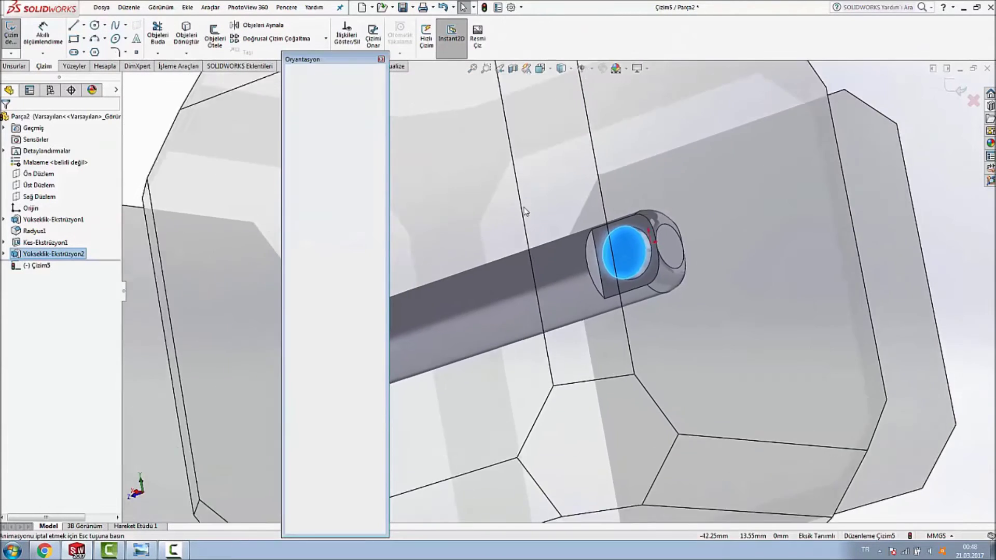
{"action": "left_click", "coordinate": [379, 117]}
{"action": "left_click", "coordinate": [94, 25]}
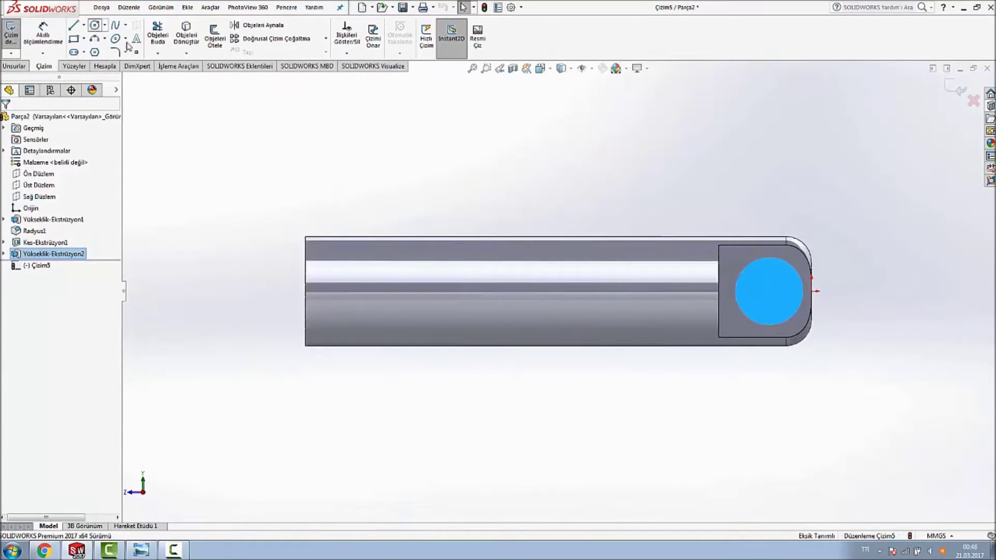
{"action": "left_click", "coordinate": [769, 292]}
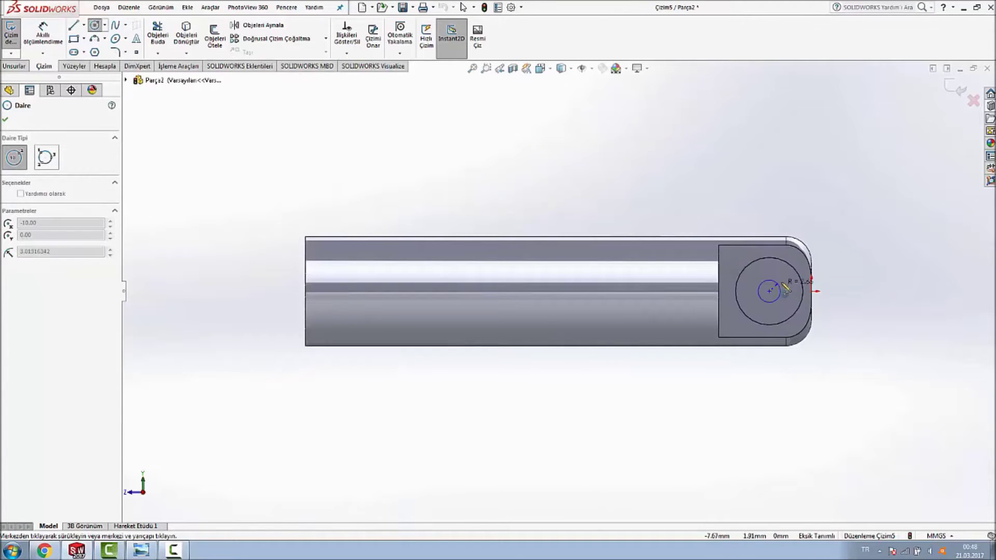
{"action": "left_click", "coordinate": [43, 34]}
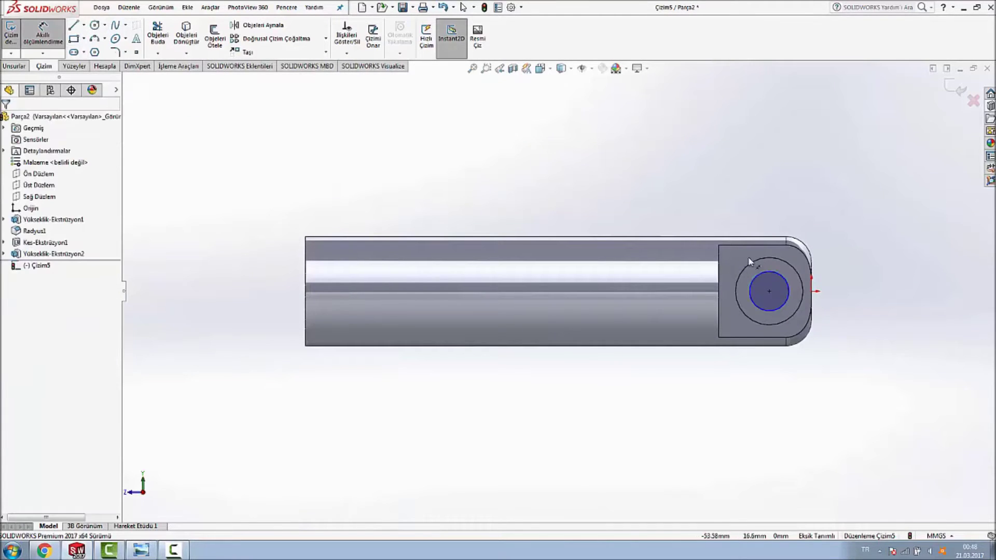
{"action": "left_click", "coordinate": [789, 288]}
{"action": "left_click", "coordinate": [882, 263]}
{"action": "type", "text": "8"}
{"action": "key", "text": "Return"}
Step: Cut the 8 mm circle 68 mm deep through the boss
{"action": "middle_click_drag", "start_coordinate": [767, 189], "coordinate": [439, 173]}
{"action": "left_click", "coordinate": [20, 67]}
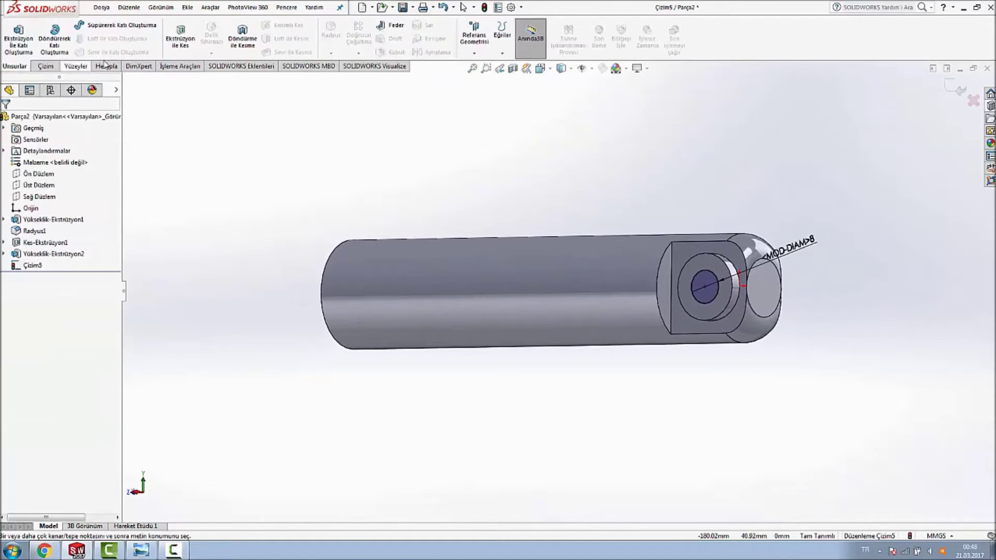
{"action": "left_click", "coordinate": [181, 41]}
{"action": "mouse_move", "coordinate": [761, 290]}
{"action": "left_mouse_down"}
{"action": "mouse_move", "coordinate": [866, 267]}
{"action": "mouse_move", "coordinate": [897, 270]}
{"action": "left_mouse_up"}
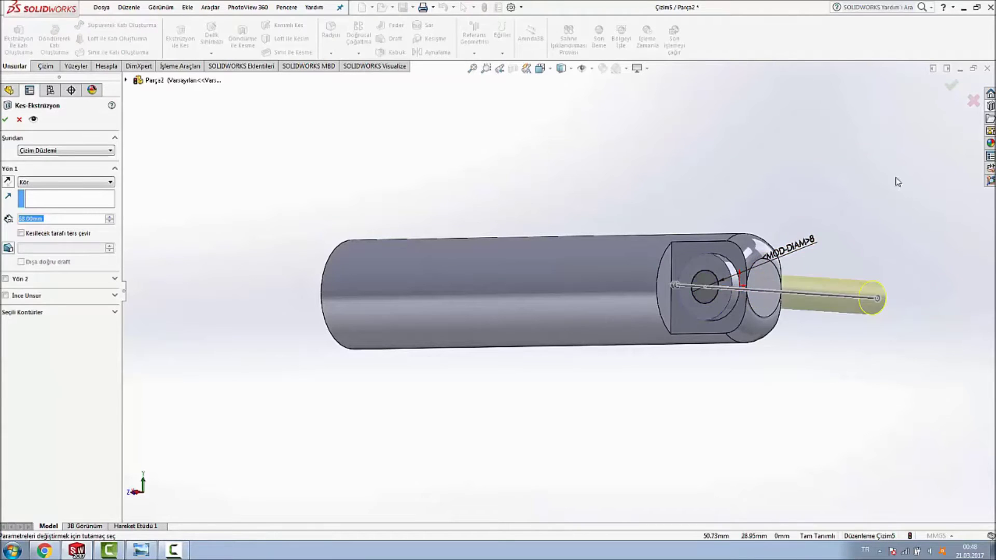
{"action": "middle_click_drag", "start_coordinate": [910, 167], "coordinate": [818, 160]}
{"action": "left_click", "coordinate": [950, 86]}
{"action": "mouse_move", "coordinate": [760, 171]}
{"action": "middle_mouse_down"}
{"action": "mouse_move", "coordinate": [827, 258]}
{"action": "mouse_move", "coordinate": [818, 236]}
{"action": "mouse_move", "coordinate": [832, 220]}
{"action": "mouse_move", "coordinate": [867, 218]}
{"action": "mouse_move", "coordinate": [866, 206]}
{"action": "mouse_move", "coordinate": [824, 211]}
{"action": "mouse_move", "coordinate": [816, 223]}
{"action": "middle_mouse_up"}
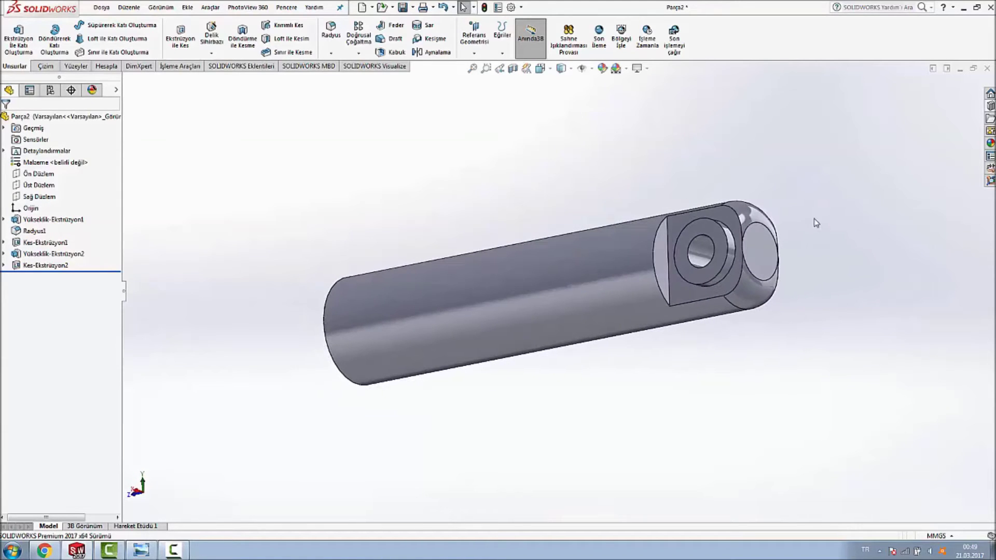
Step: Start a new sketch on the flat face of the earlier cut
{"action": "mouse_move", "coordinate": [579, 186]}
{"action": "middle_mouse_down"}
{"action": "mouse_move", "coordinate": [591, 182]}
{"action": "mouse_move", "coordinate": [649, 244]}
{"action": "middle_mouse_up"}
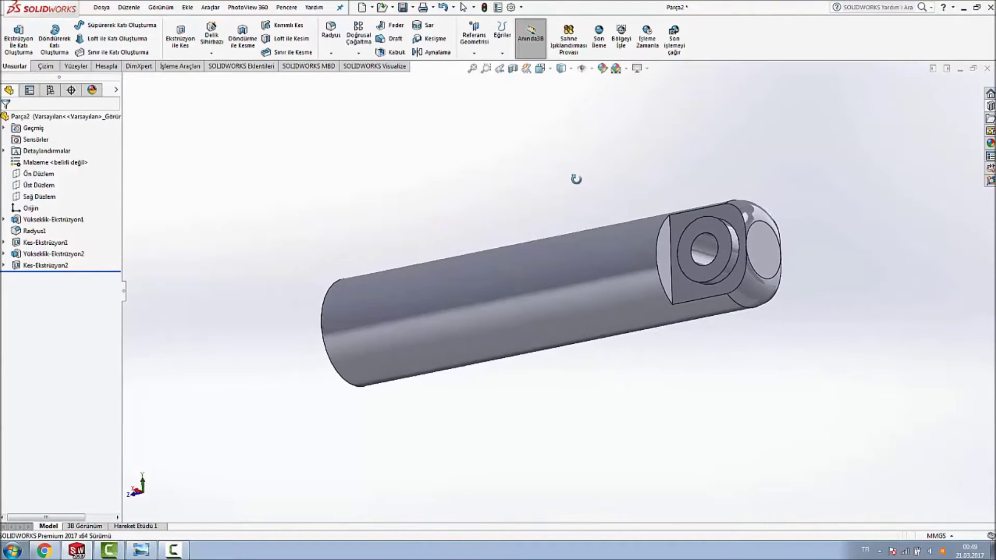
{"action": "left_click", "coordinate": [664, 253]}
{"action": "left_click", "coordinate": [695, 158]}
{"action": "scroll", "coordinate": [701, 163], "scroll_direction": "down", "scroll_amount": 2}
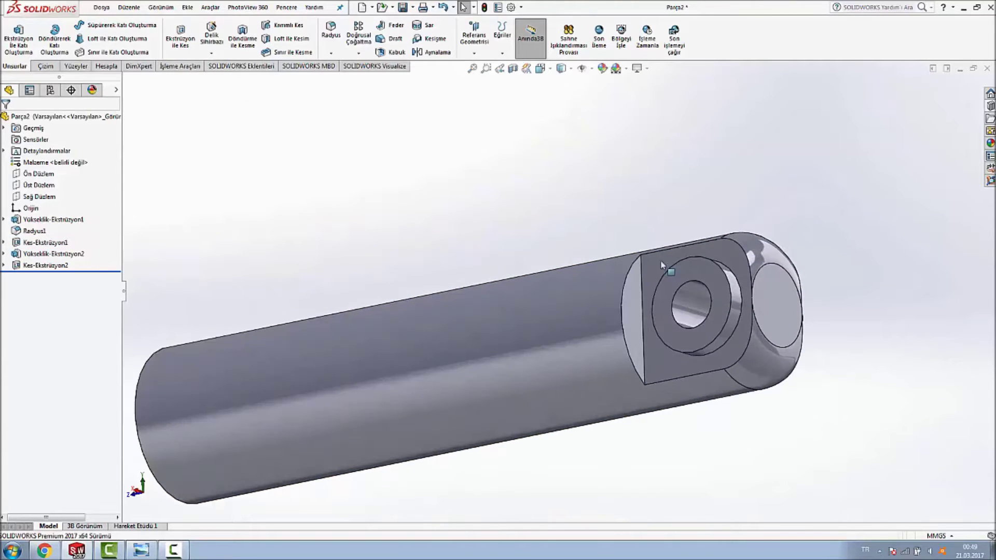
{"action": "left_click", "coordinate": [633, 305]}
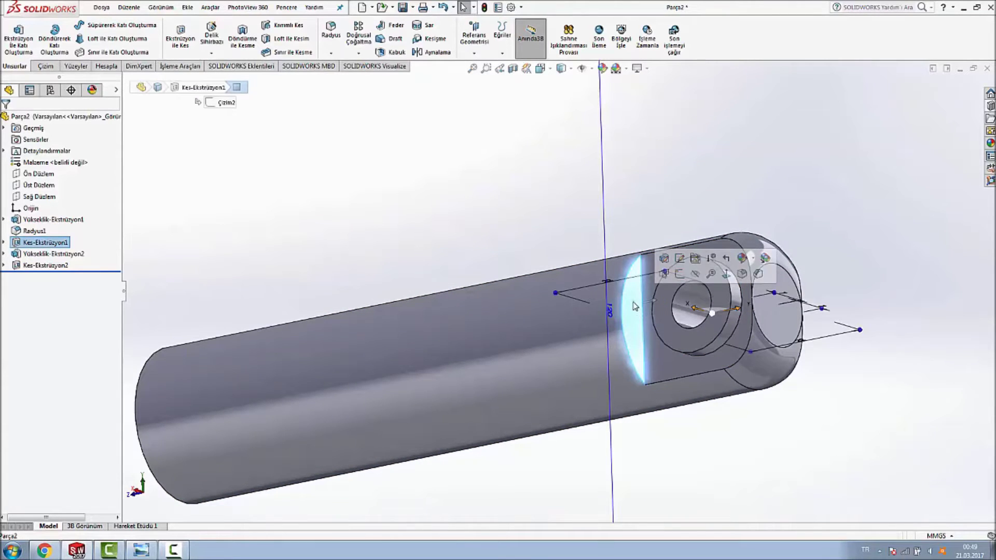
{"action": "right_click", "coordinate": [641, 321]}
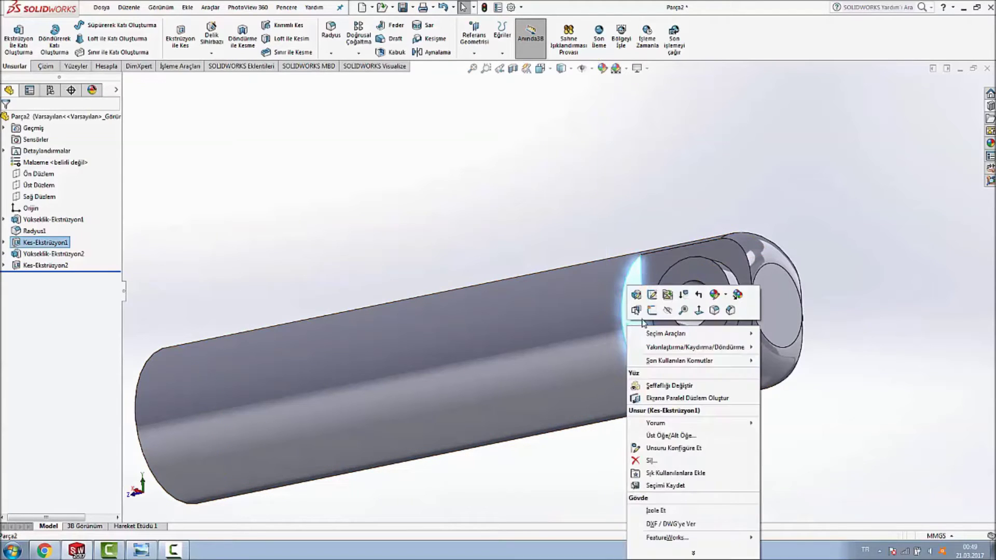
{"action": "left_click", "coordinate": [652, 310]}
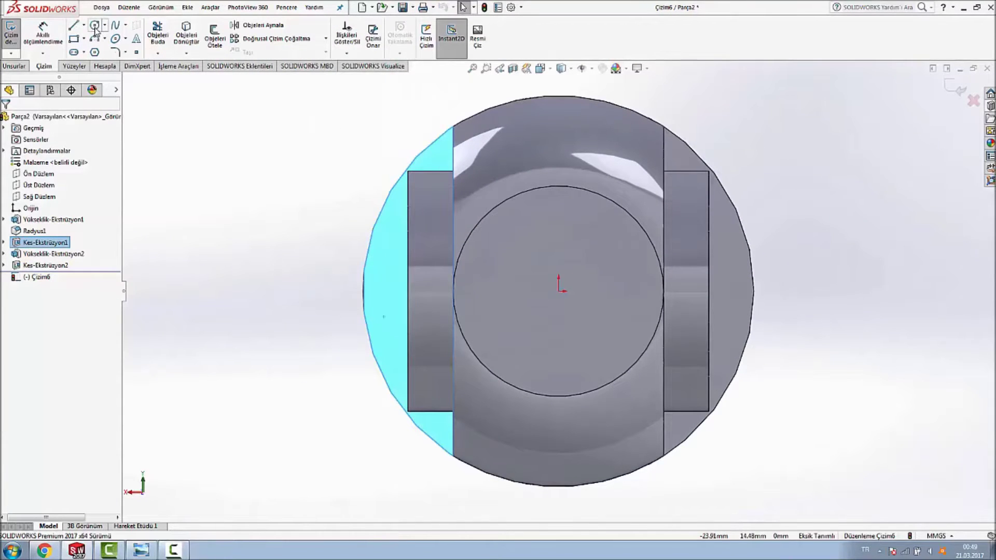
Step: Draw a radius 13 circle centred on the sketch origin at the pin's axis
{"action": "left_click", "coordinate": [95, 27]}
{"action": "left_click", "coordinate": [559, 292]}
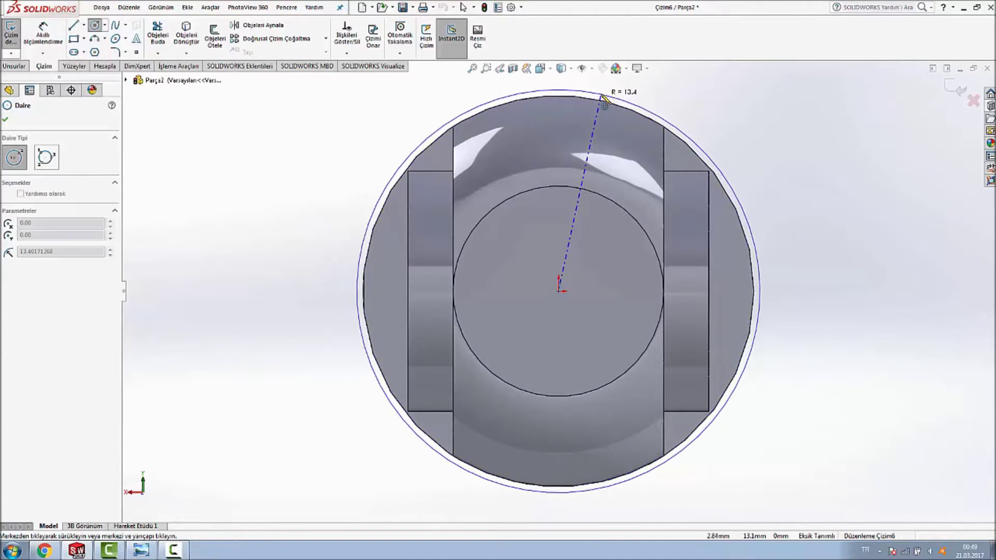
{"action": "left_click", "coordinate": [604, 103]}
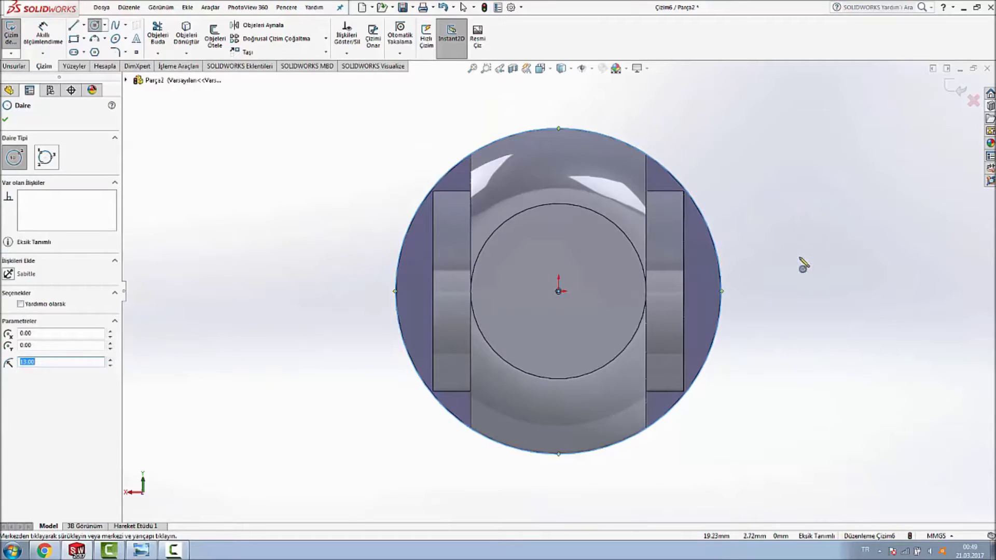
{"action": "middle_click_drag", "start_coordinate": [807, 262], "coordinate": [395, 249]}
{"action": "key", "text": "Escape"}
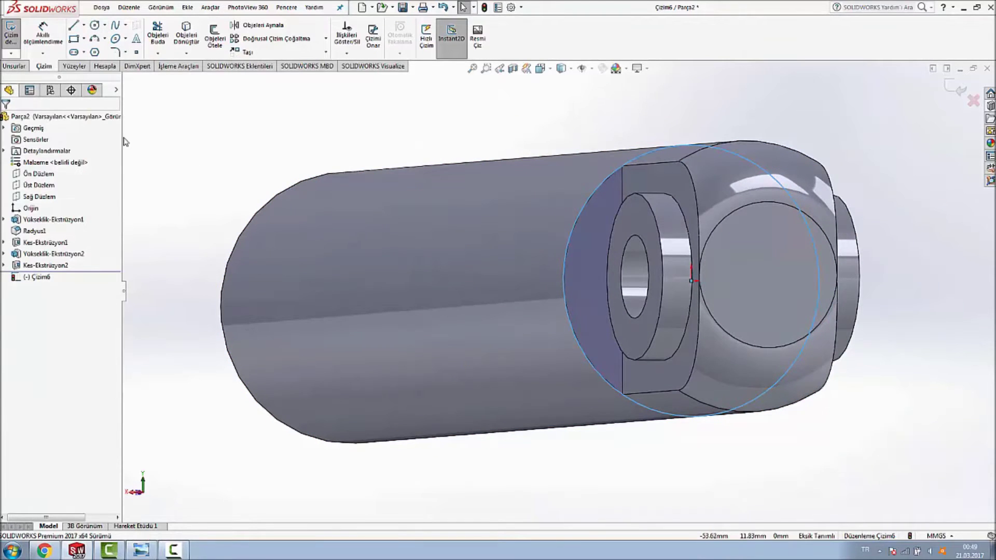
{"action": "left_click", "coordinate": [15, 66]}
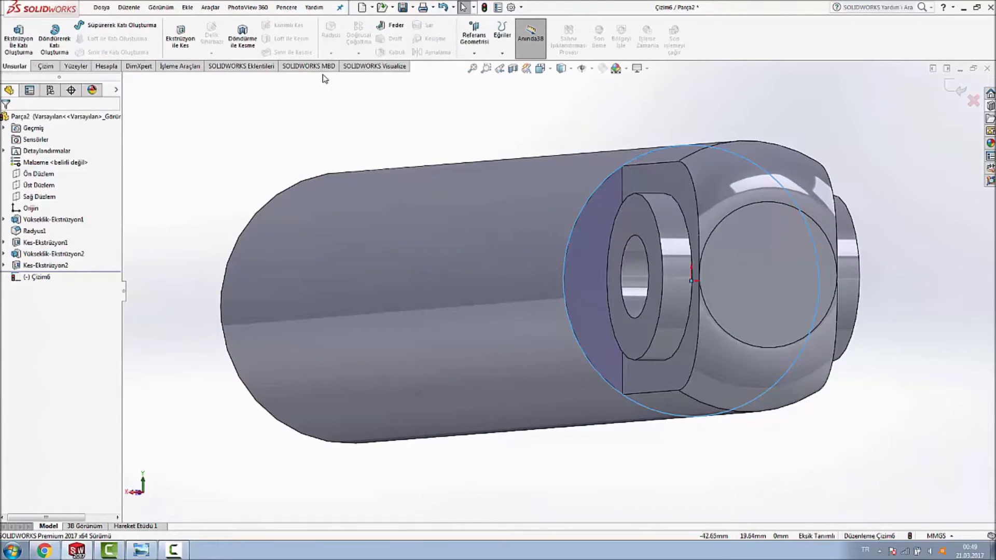
Step: Create a helix from the circle, reversed to run along the shaft with 3 mm pitch
{"action": "left_click", "coordinate": [502, 53]}
{"action": "left_click", "coordinate": [524, 79]}
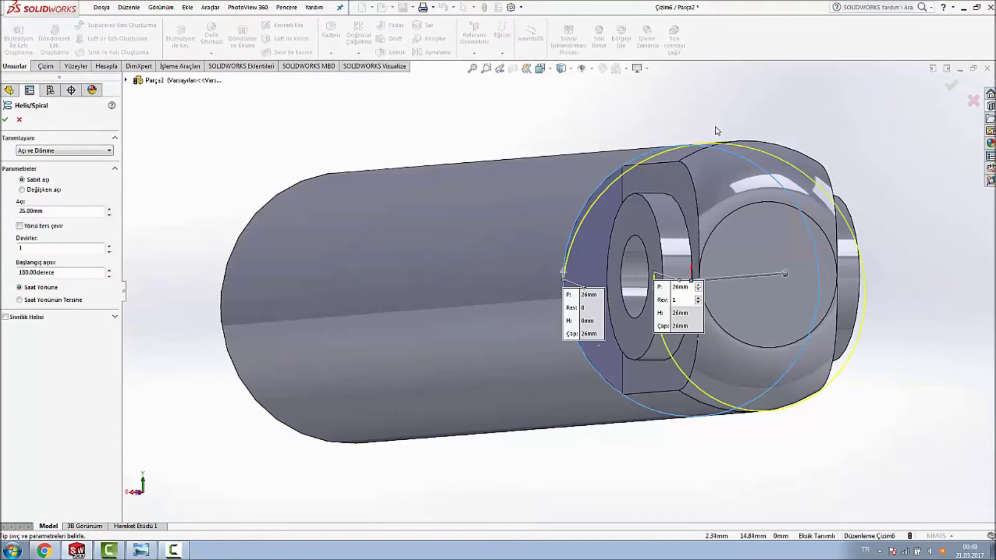
{"action": "scroll", "coordinate": [716, 130], "scroll_direction": "down", "scroll_amount": 5}
{"action": "scroll", "coordinate": [828, 178], "scroll_direction": "up", "scroll_amount": 5}
{"action": "scroll", "coordinate": [745, 284], "scroll_direction": "down", "scroll_amount": 4}
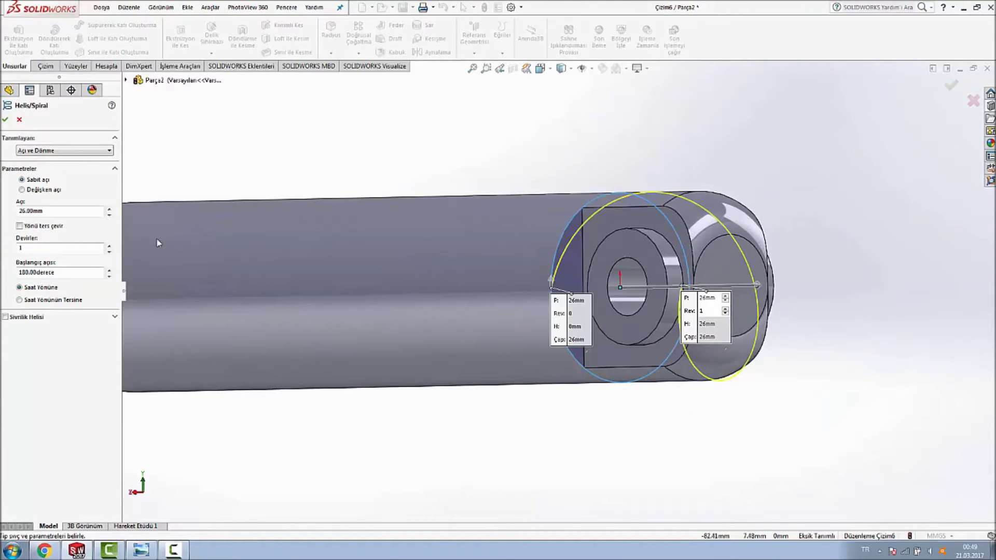
{"action": "left_click", "coordinate": [49, 227]}
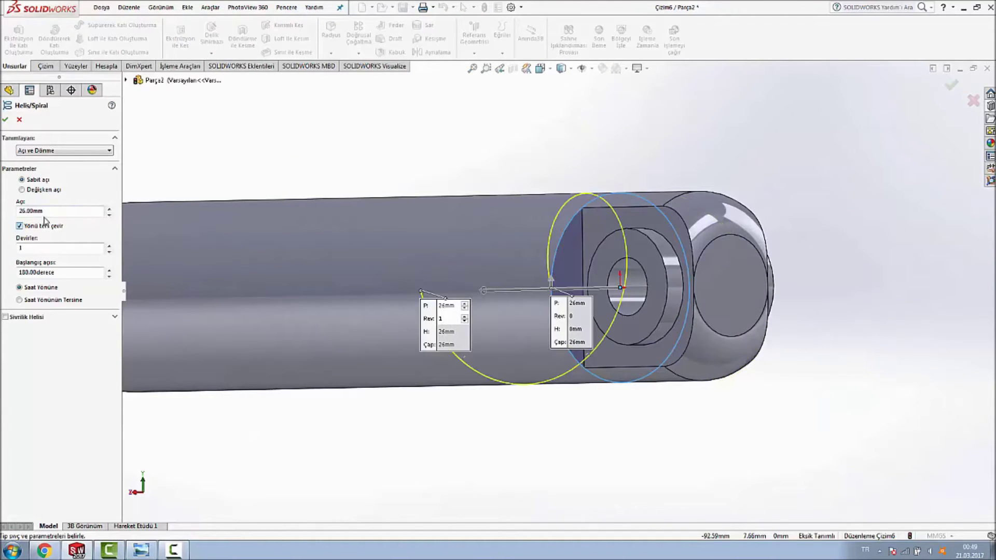
{"action": "type", "text": "2"}
{"action": "key", "text": "Return"}
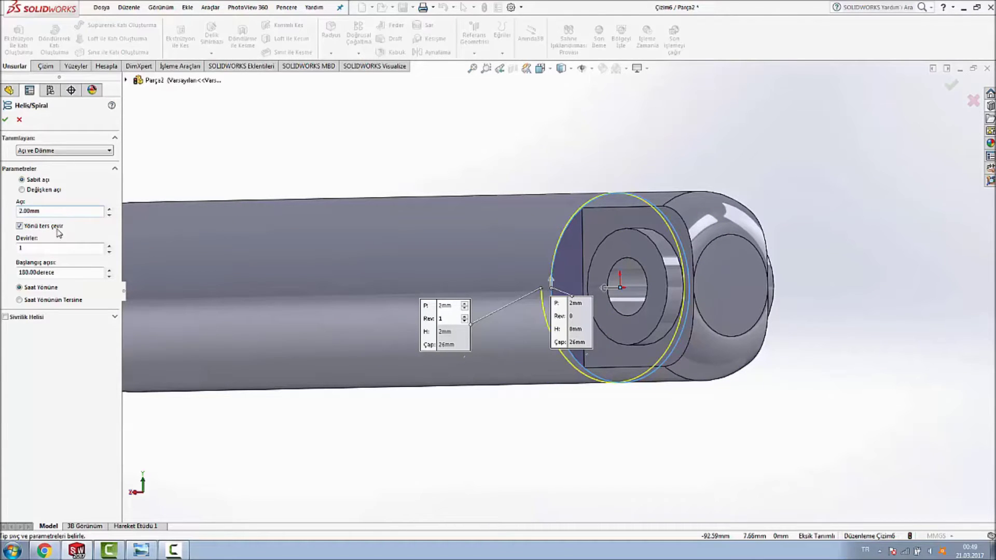
{"action": "type", "text": "3"}
{"action": "key", "text": "Return"}
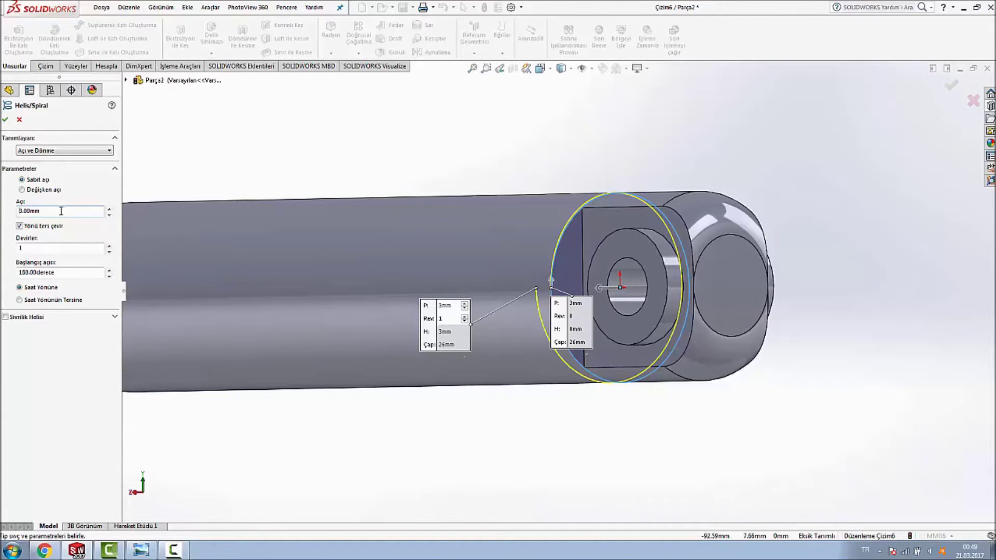
Step: Set the helix to 20 revolutions with a 180° start angle and confirm it
{"action": "left_click", "coordinate": [109, 248]}
{"action": "left_click", "coordinate": [110, 247]}
{"action": "left_click", "coordinate": [109, 248]}
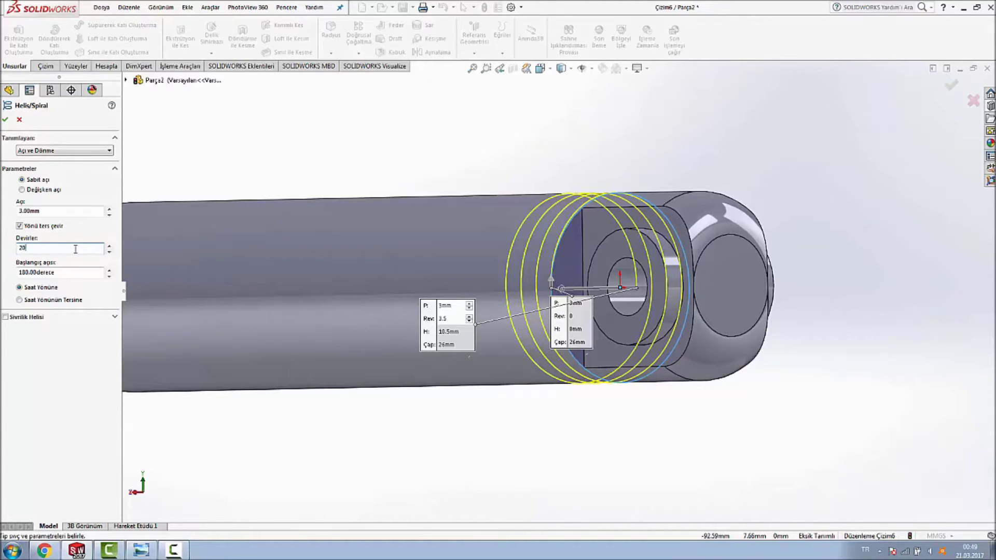
{"action": "scroll", "coordinate": [463, 202], "scroll_direction": "up", "scroll_amount": 3}
{"action": "scroll", "coordinate": [565, 288], "scroll_direction": "down", "scroll_amount": 2}
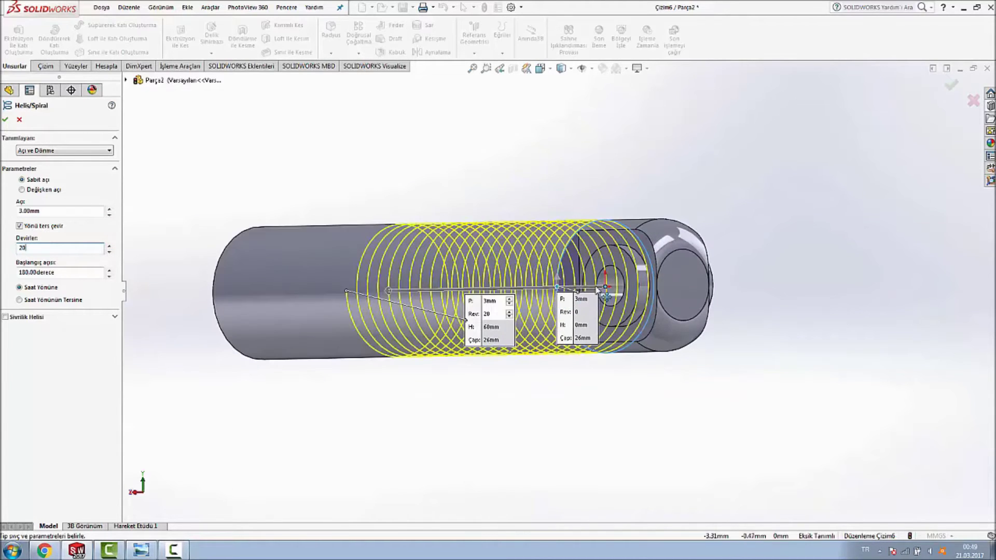
{"action": "mouse_move", "coordinate": [577, 190]}
{"action": "middle_mouse_down"}
{"action": "mouse_move", "coordinate": [614, 165]}
{"action": "mouse_move", "coordinate": [601, 169]}
{"action": "middle_mouse_up"}
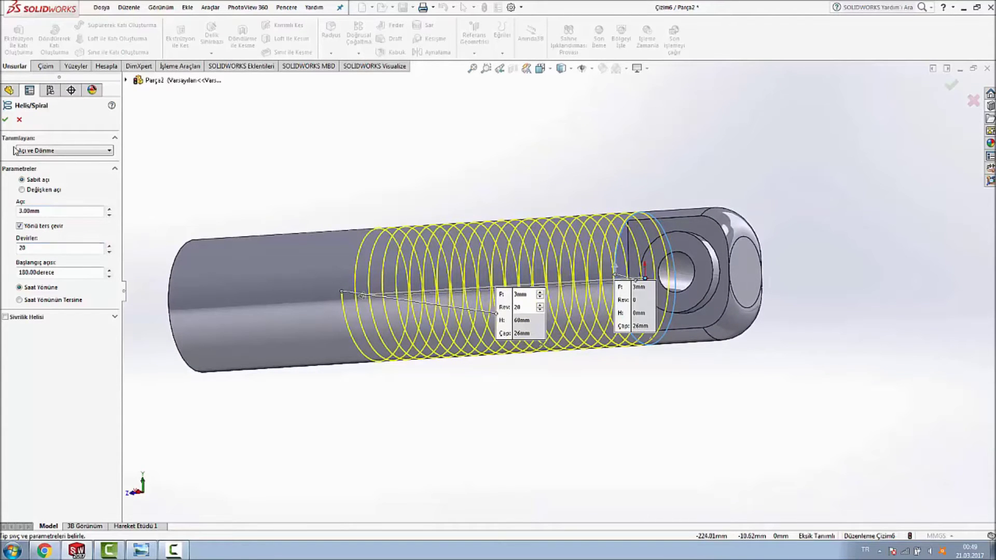
{"action": "left_click", "coordinate": [5, 119]}
{"action": "mouse_move", "coordinate": [474, 140]}
{"action": "middle_mouse_down"}
{"action": "mouse_move", "coordinate": [507, 111]}
{"action": "mouse_move", "coordinate": [473, 147]}
{"action": "middle_mouse_up"}
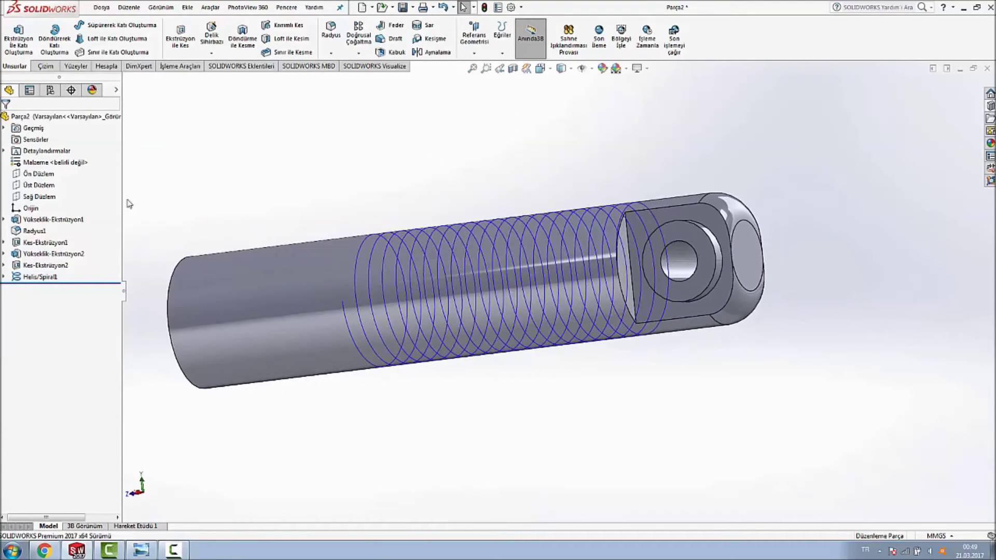
{"action": "left_click", "coordinate": [40, 196]}
Step: Start a new sketch on the right plane, viewed normal to it
{"action": "mouse_move", "coordinate": [483, 123]}
{"action": "middle_mouse_down"}
{"action": "mouse_move", "coordinate": [494, 195]}
{"action": "mouse_move", "coordinate": [508, 139]}
{"action": "middle_mouse_up"}
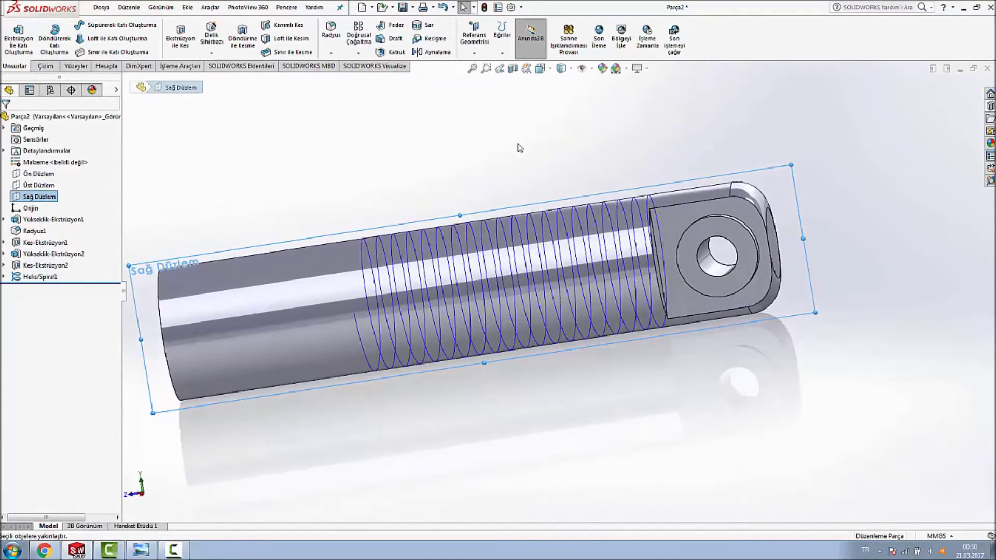
{"action": "right_click", "coordinate": [49, 202]}
{"action": "left_click", "coordinate": [61, 182]}
{"action": "key", "text": "space"}
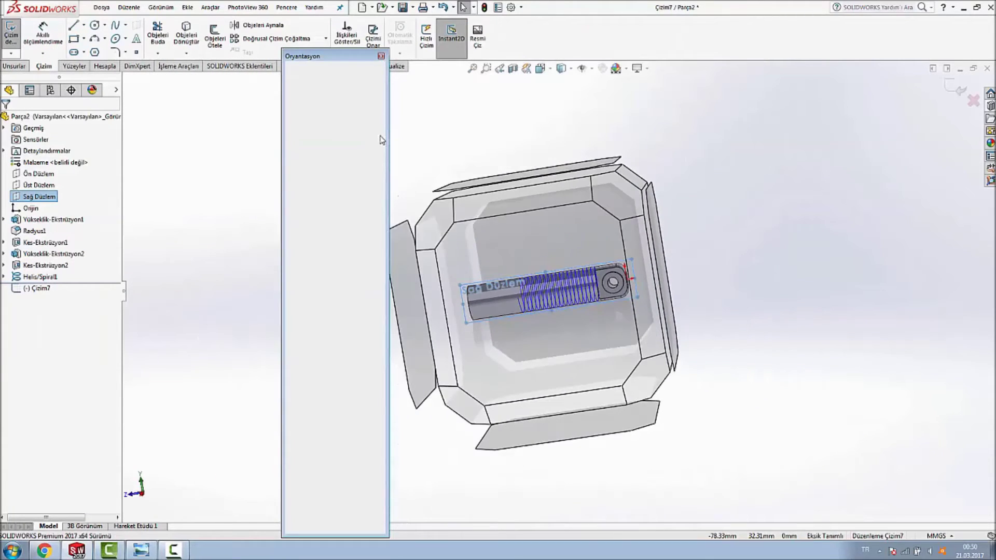
{"action": "left_click", "coordinate": [363, 71]}
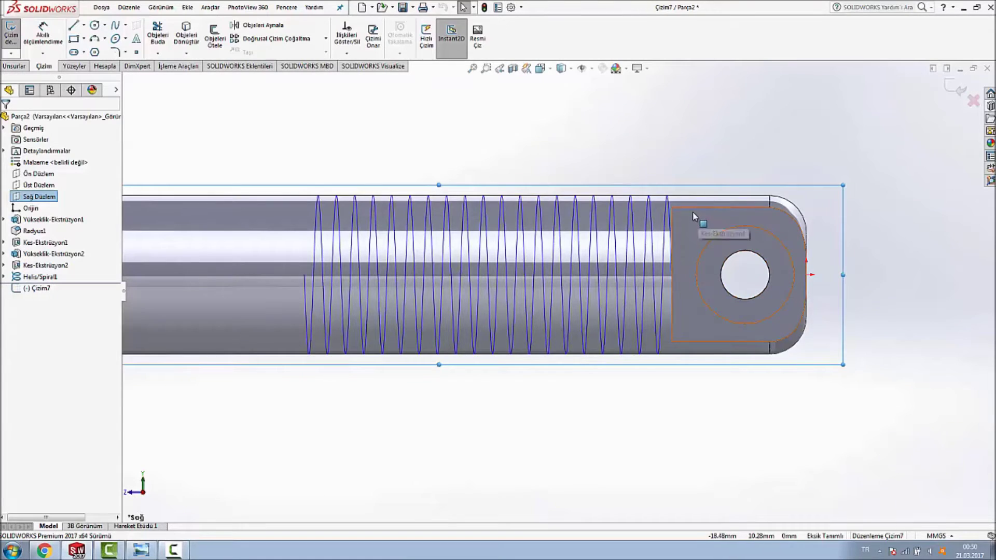
{"action": "scroll", "coordinate": [693, 214], "scroll_direction": "down", "scroll_amount": 1}
{"action": "scroll", "coordinate": [674, 234], "scroll_direction": "down", "scroll_amount": 3}
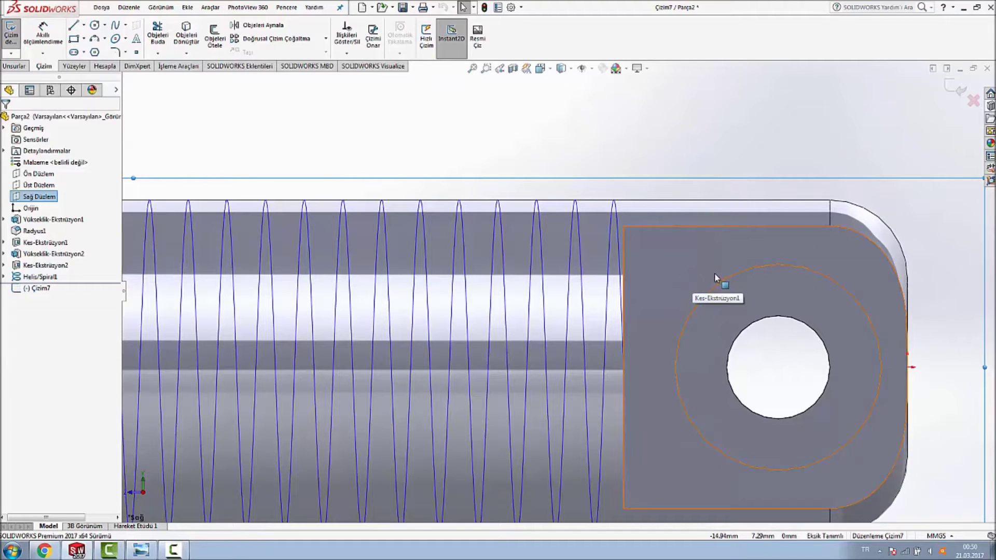
{"action": "scroll", "coordinate": [706, 254], "scroll_direction": "down", "scroll_amount": 2}
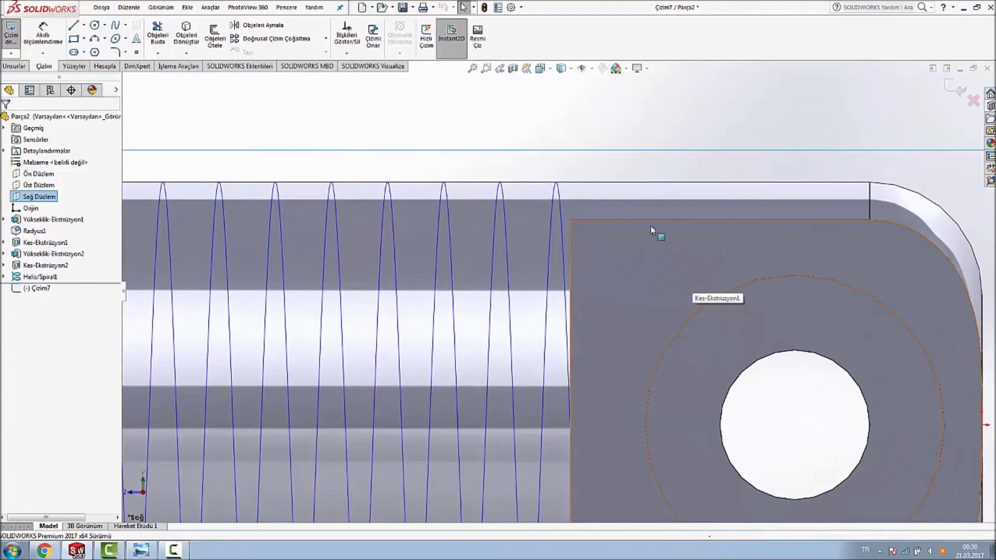
Step: Draw a closed V-shaped triangle just above the shaft's outer edge at the helix end
{"action": "left_click", "coordinate": [73, 26]}
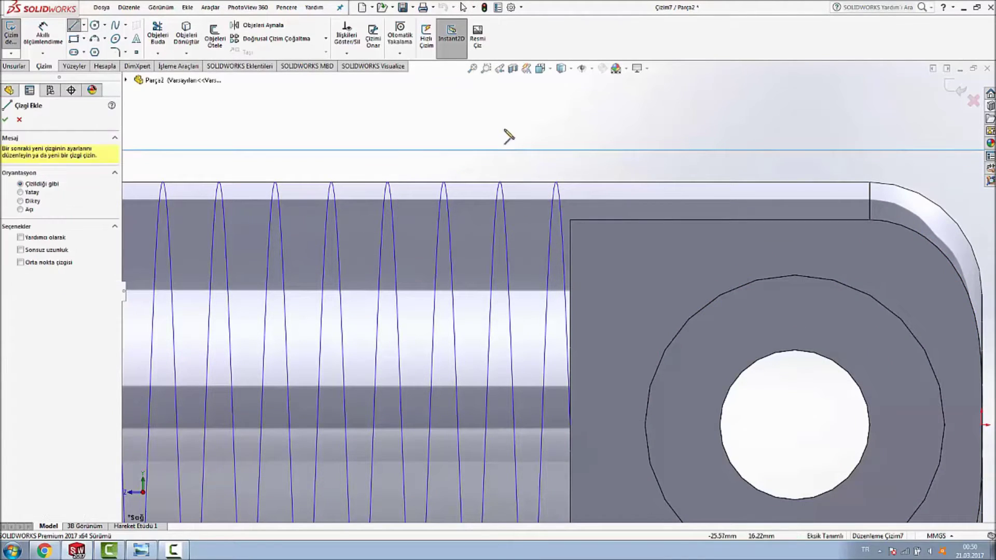
{"action": "left_click", "coordinate": [532, 131]}
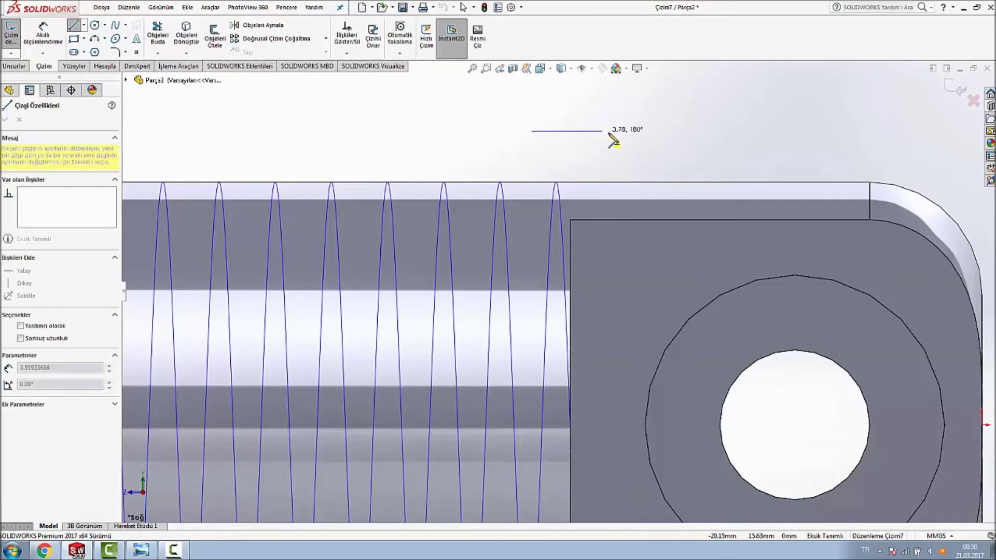
{"action": "left_click", "coordinate": [590, 131]}
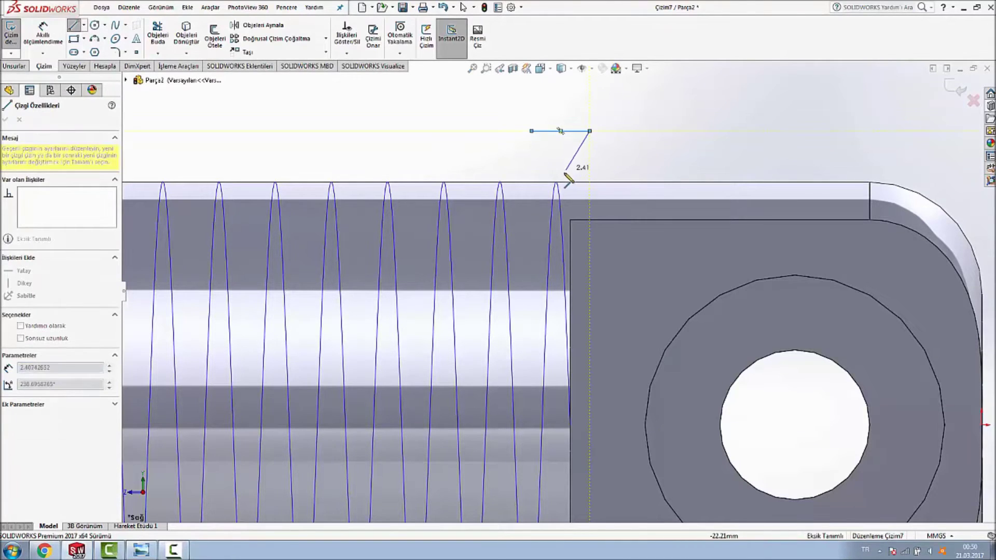
{"action": "left_click", "coordinate": [561, 175]}
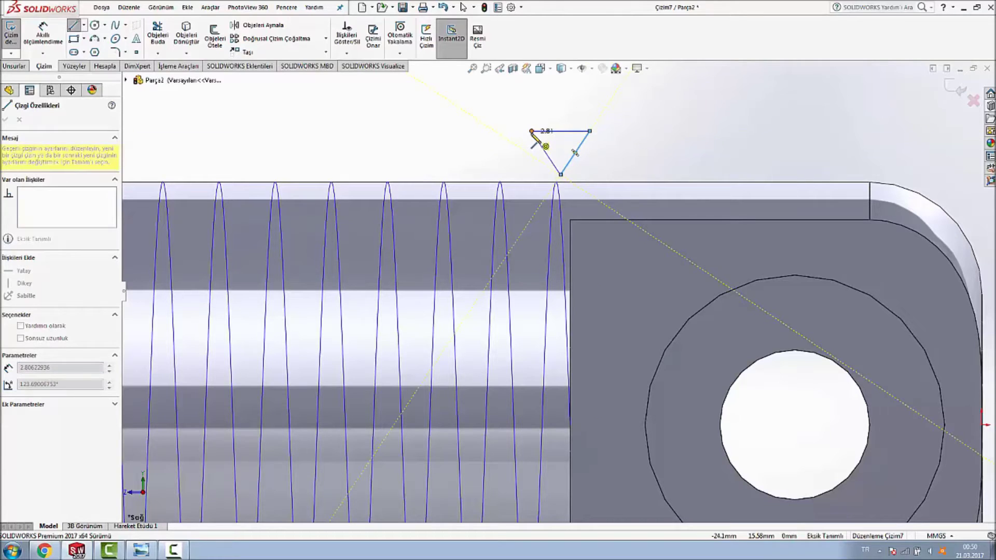
{"action": "left_click", "coordinate": [532, 131]}
{"action": "key", "text": "Escape"}
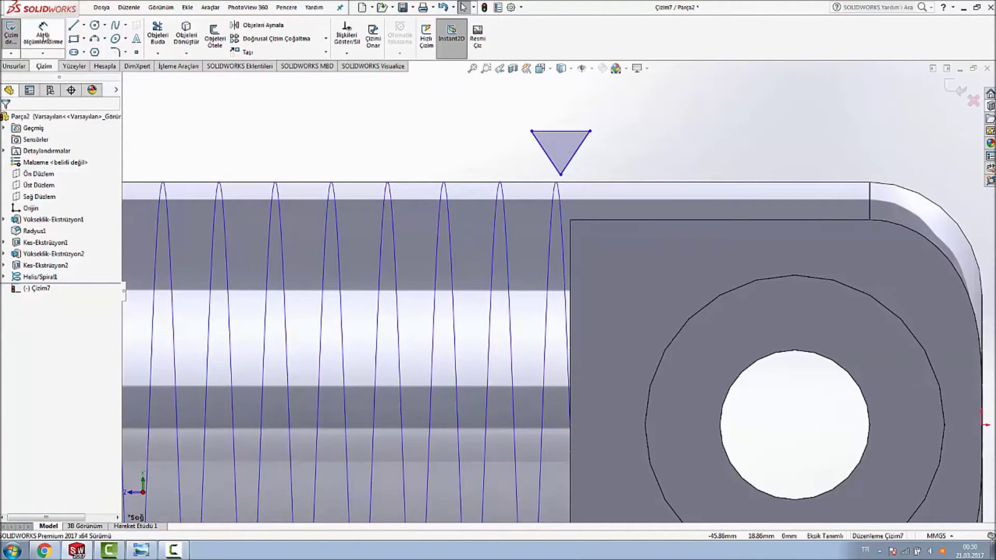
{"action": "left_click", "coordinate": [44, 35]}
{"action": "left_click", "coordinate": [556, 134]}
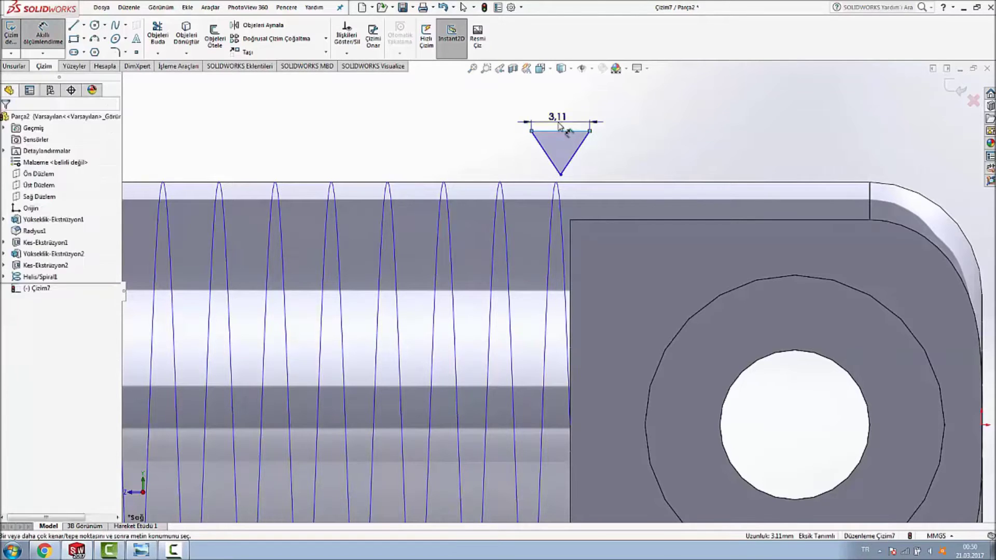
Step: Dimension the triangle's top edge to 2.2 mm and its height to 2.3 mm
{"action": "type", "text": "2,2"}
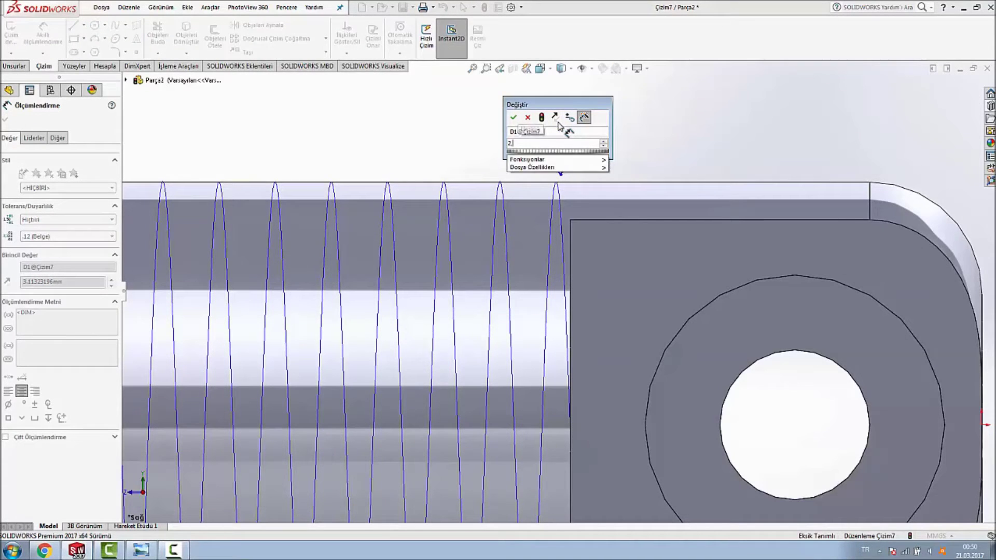
{"action": "key", "text": "Return"}
{"action": "left_click", "coordinate": [513, 151]}
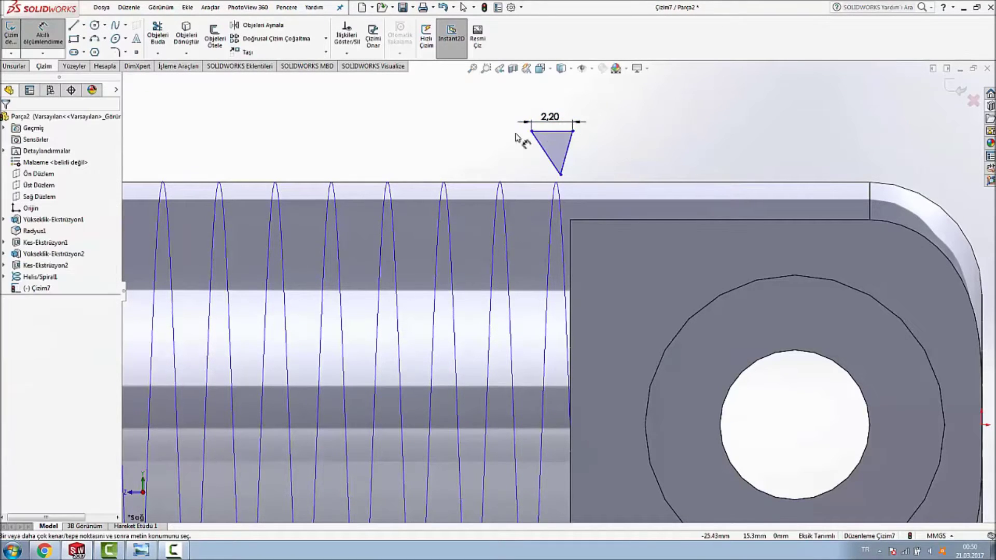
{"action": "scroll", "coordinate": [564, 156], "scroll_direction": "down", "scroll_amount": 2}
{"action": "left_click", "coordinate": [561, 189]}
{"action": "left_click", "coordinate": [563, 138]}
{"action": "left_click", "coordinate": [650, 144]}
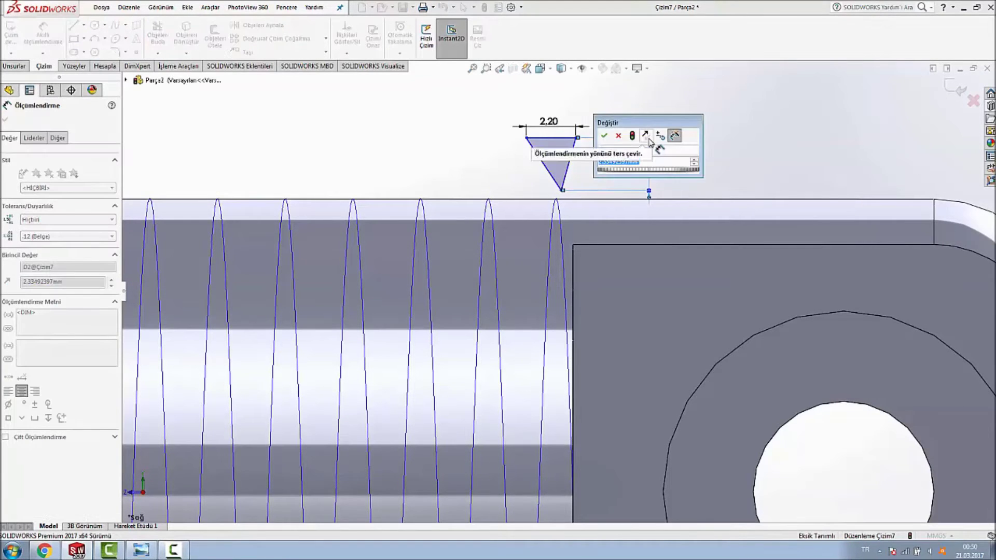
{"action": "type", "text": "2,"}
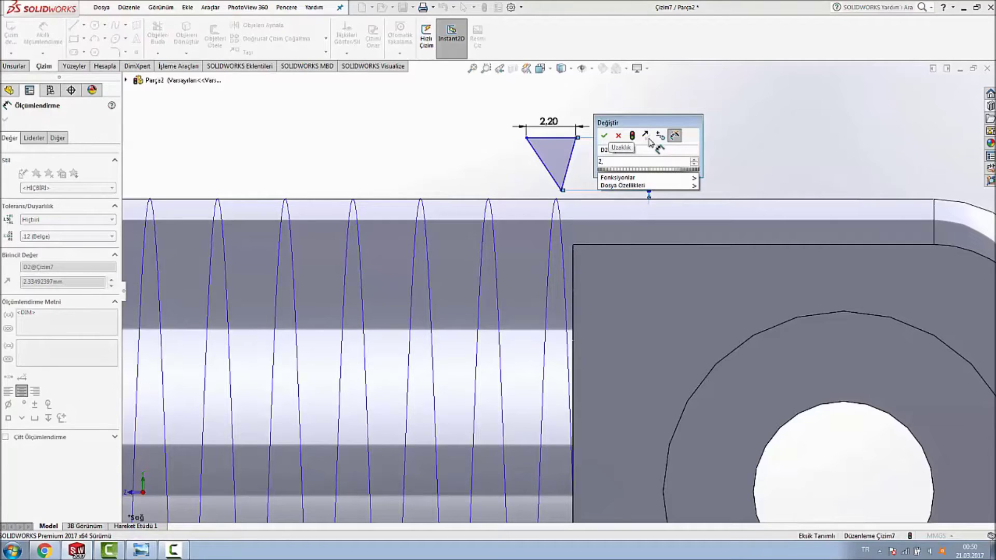
{"action": "type", "text": "3"}
{"action": "key", "text": "Return"}
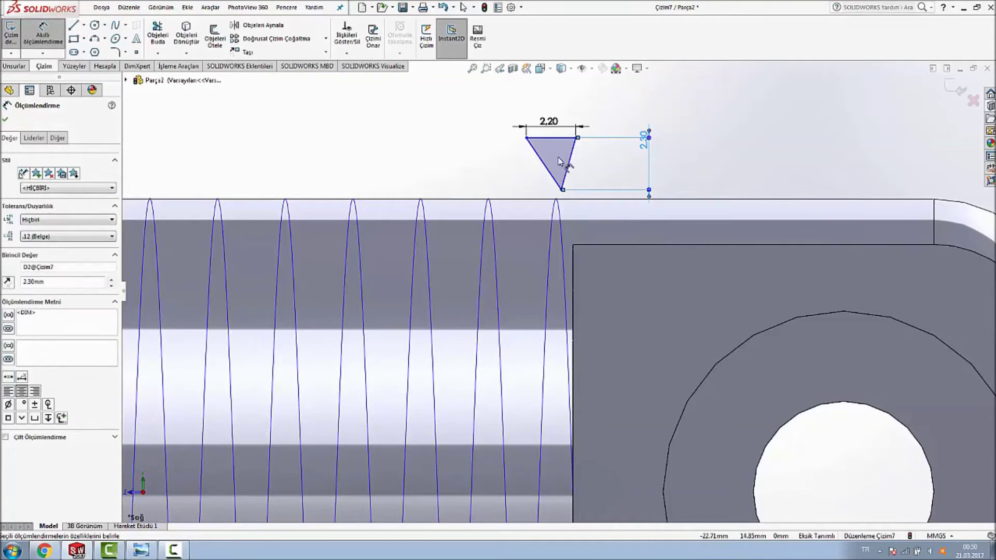
{"action": "key", "text": "Escape"}
Step: Dimension the tip's horizontal offset from the left corner to 1.1 mm
{"action": "scroll", "coordinate": [638, 170], "scroll_direction": "down", "scroll_amount": 1}
{"action": "left_click", "coordinate": [544, 202]}
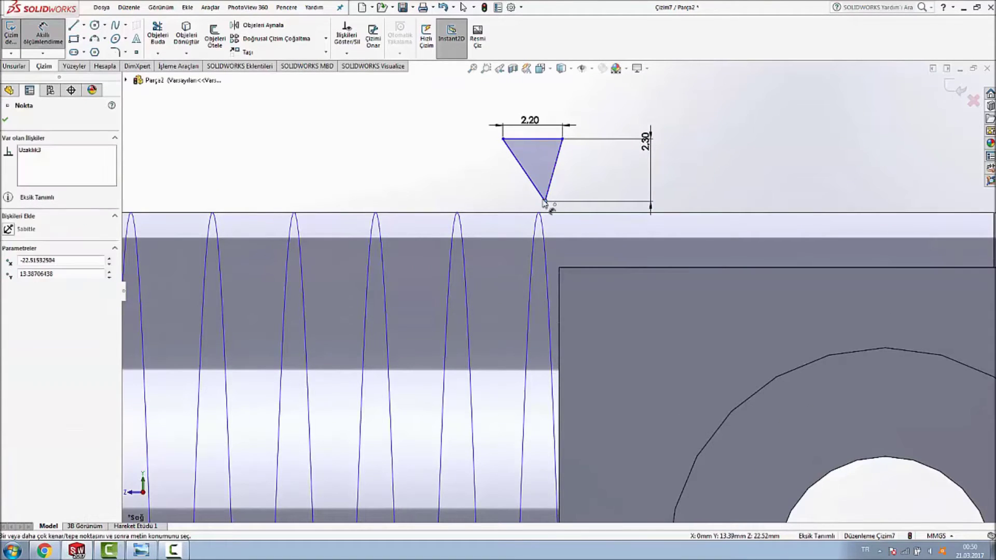
{"action": "left_click", "coordinate": [507, 147]}
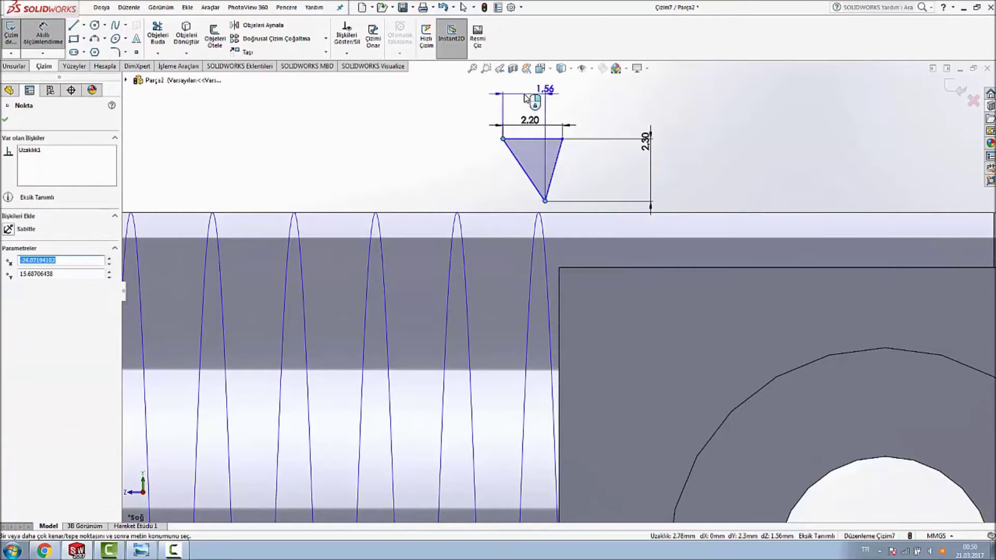
{"action": "left_click", "coordinate": [526, 96]}
{"action": "type", "text": "1,1"}
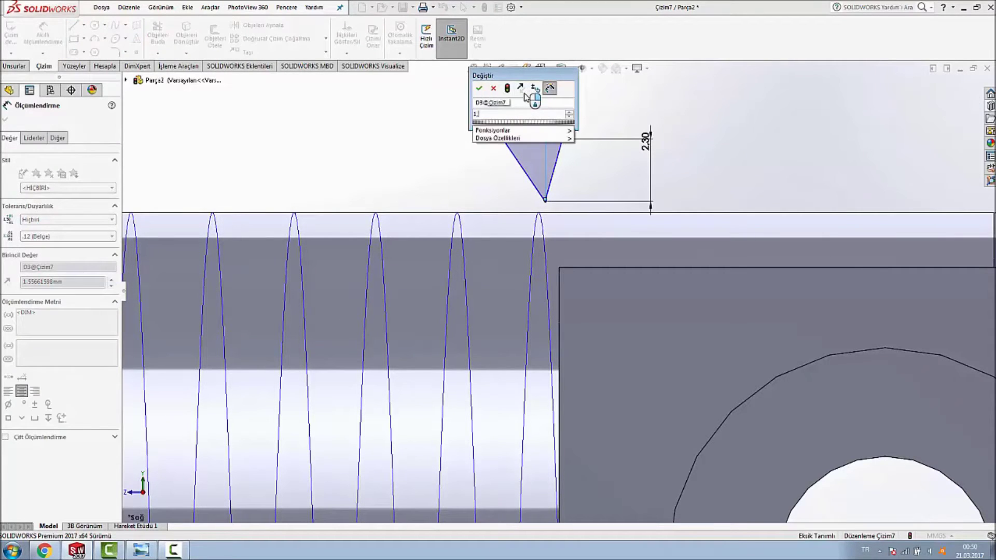
{"action": "key", "text": "Return"}
{"action": "left_click", "coordinate": [390, 150]}
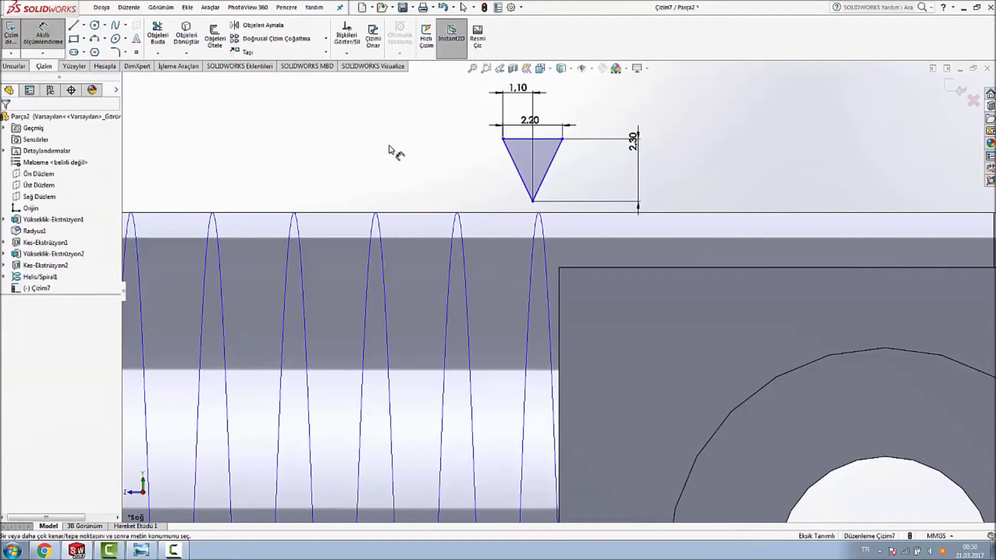
{"action": "key", "text": "Escape"}
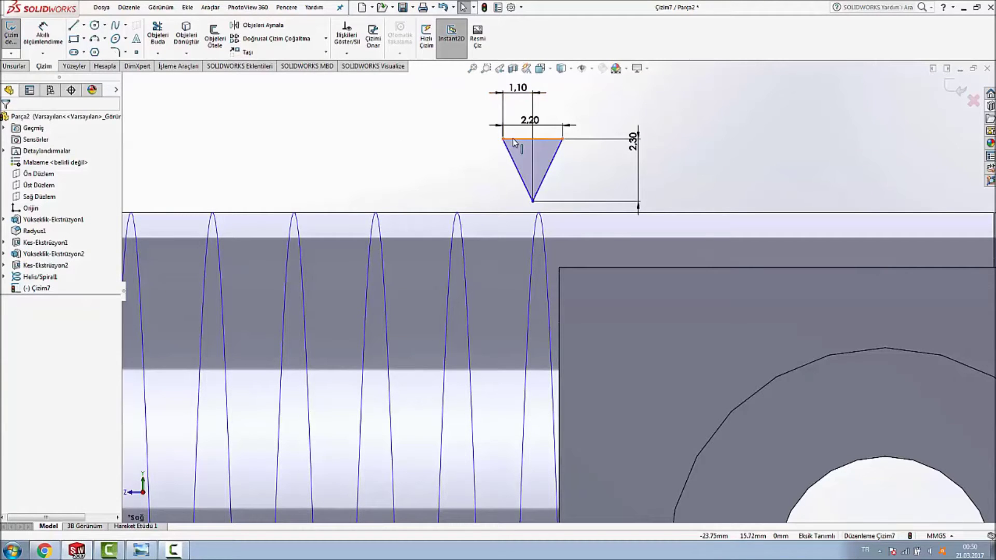
Step: Make the triangle's top edge collinear with the shaft's outer edge
{"action": "left_click", "coordinate": [510, 139]}
{"action": "left_click", "coordinate": [507, 218], "text": "ctrl"}
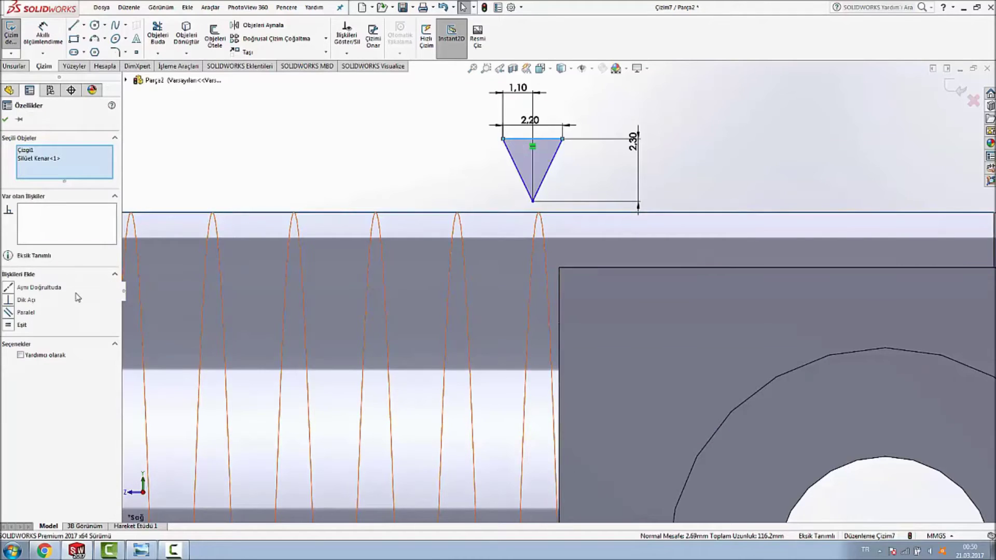
{"action": "left_click", "coordinate": [26, 287]}
{"action": "key", "text": "Escape"}
Step: Make the triangle's tip coincident with the shoulder edge and exit the sketch
{"action": "scroll", "coordinate": [536, 280], "scroll_direction": "down", "scroll_amount": 1}
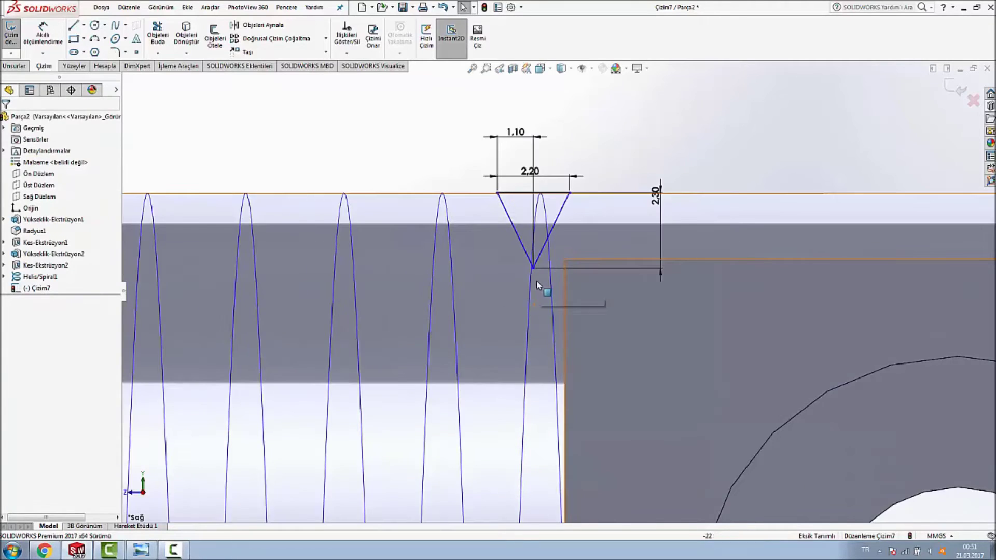
{"action": "scroll", "coordinate": [536, 280], "scroll_direction": "down", "scroll_amount": 1}
{"action": "left_click", "coordinate": [534, 266]}
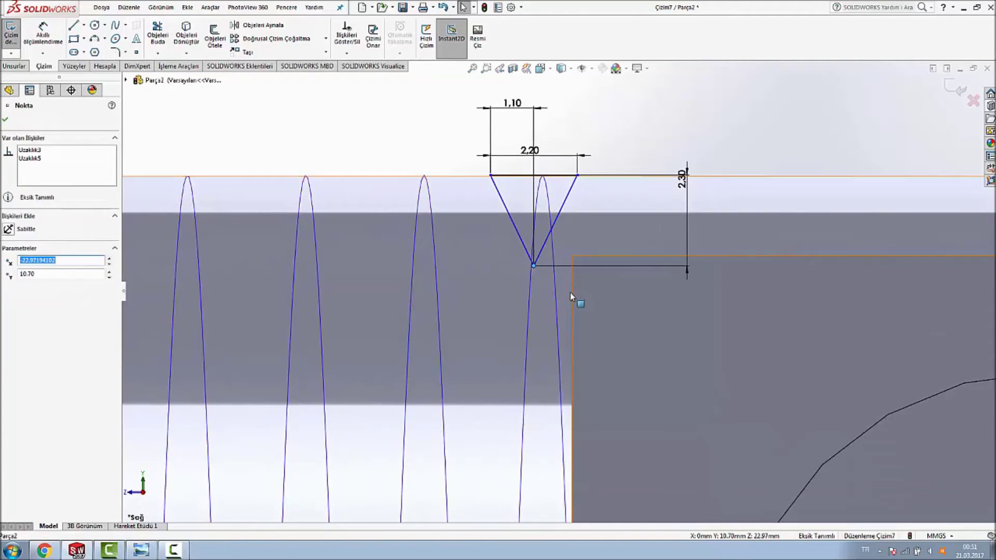
{"action": "left_click", "coordinate": [572, 306], "text": "ctrl"}
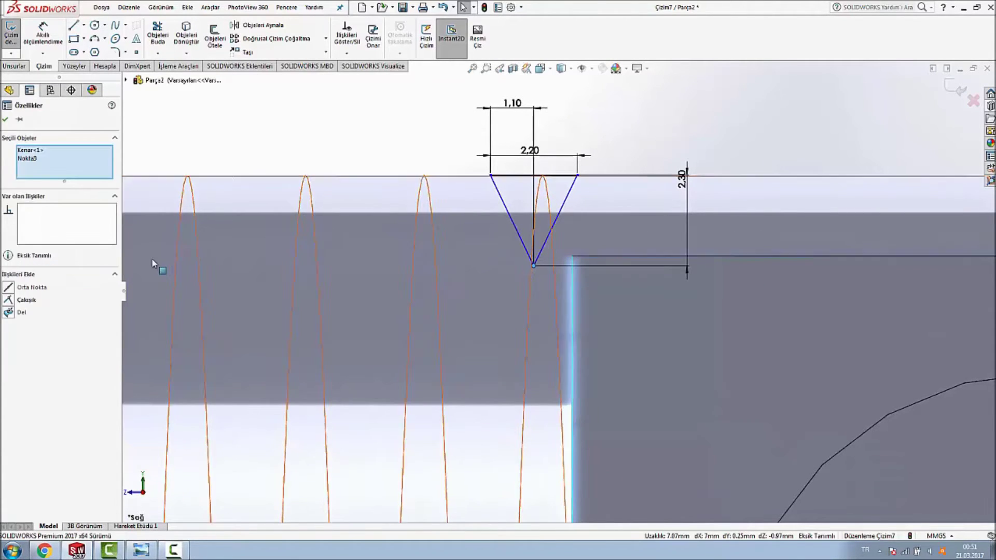
{"action": "left_click", "coordinate": [9, 300]}
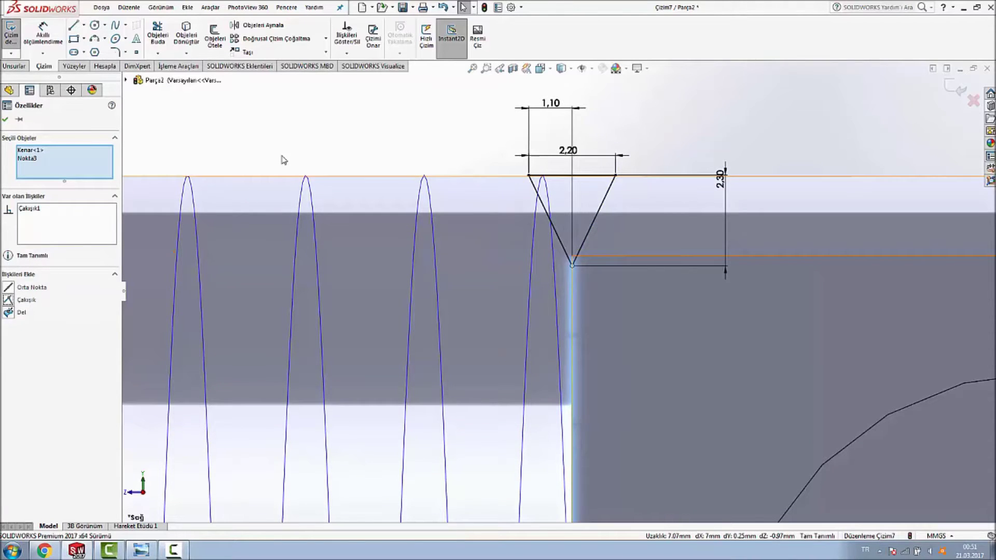
{"action": "left_click", "coordinate": [326, 129]}
{"action": "scroll", "coordinate": [422, 129], "scroll_direction": "up", "scroll_amount": 2}
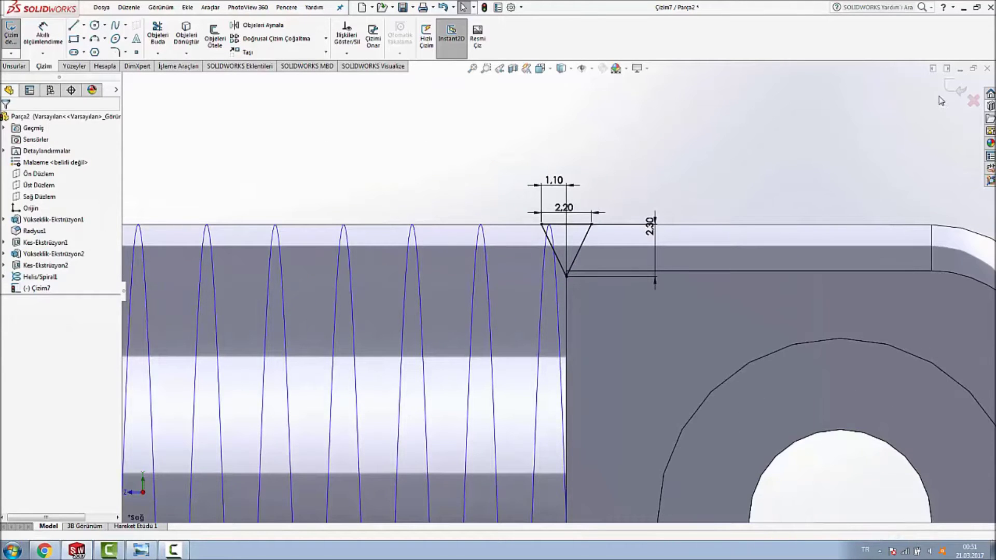
{"action": "left_click", "coordinate": [954, 87]}
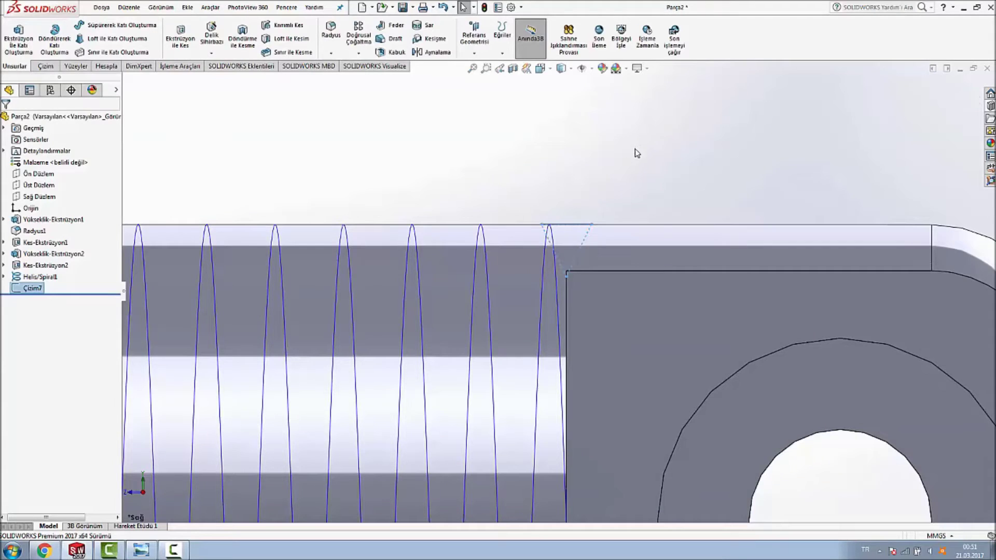
Step: Swept-cut the Çizim7 triangle profile along Helis/Spiral1 to form the thread groove
{"action": "scroll", "coordinate": [637, 165], "scroll_direction": "up", "scroll_amount": 1}
{"action": "scroll", "coordinate": [568, 164], "scroll_direction": "up", "scroll_amount": 1}
{"action": "scroll", "coordinate": [569, 163], "scroll_direction": "up", "scroll_amount": 1}
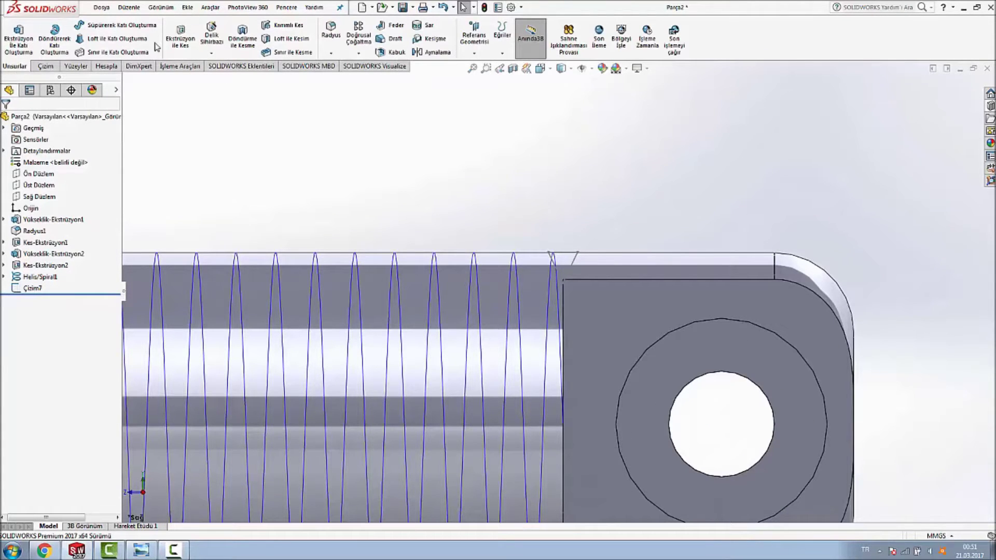
{"action": "left_click", "coordinate": [300, 29]}
{"action": "scroll", "coordinate": [595, 204], "scroll_direction": "down", "scroll_amount": 1}
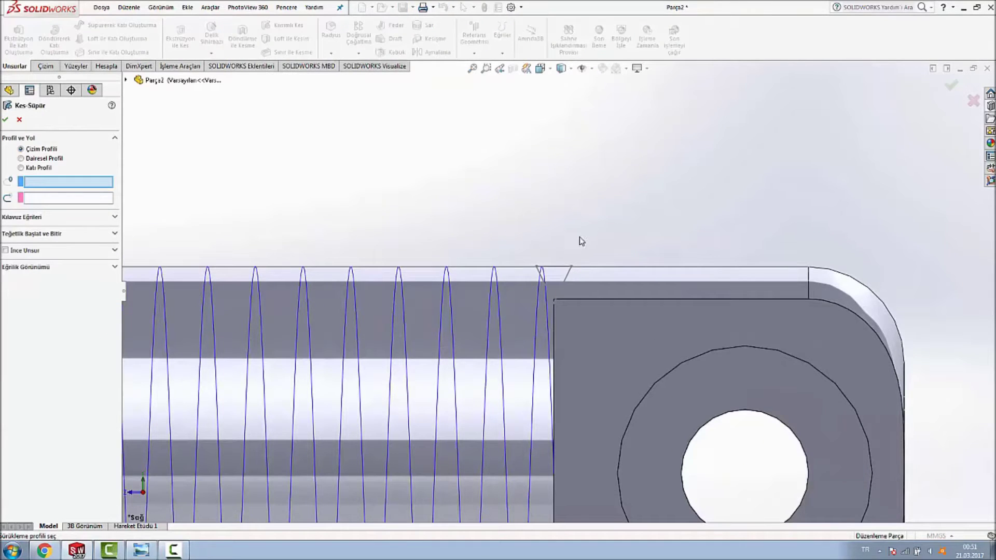
{"action": "left_click", "coordinate": [564, 269]}
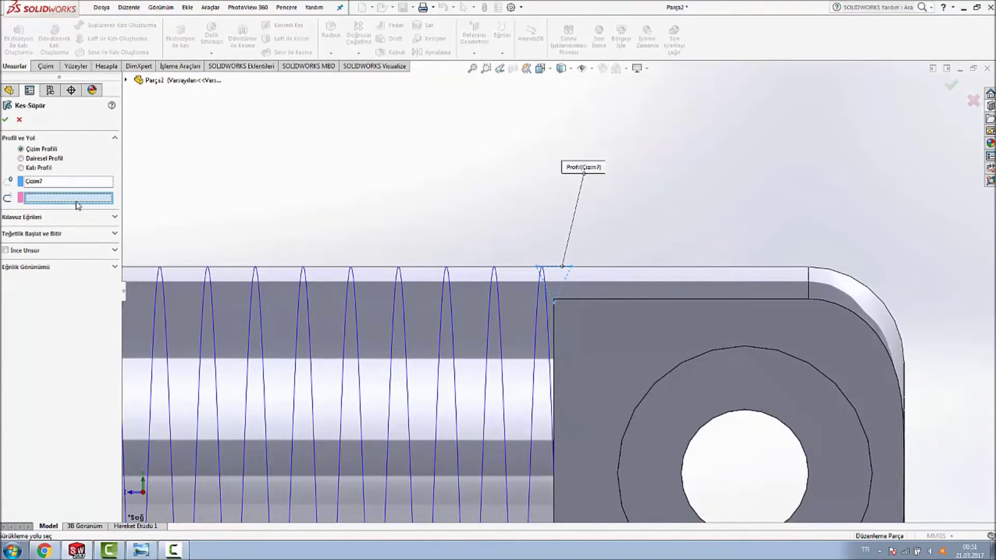
{"action": "left_click", "coordinate": [538, 292]}
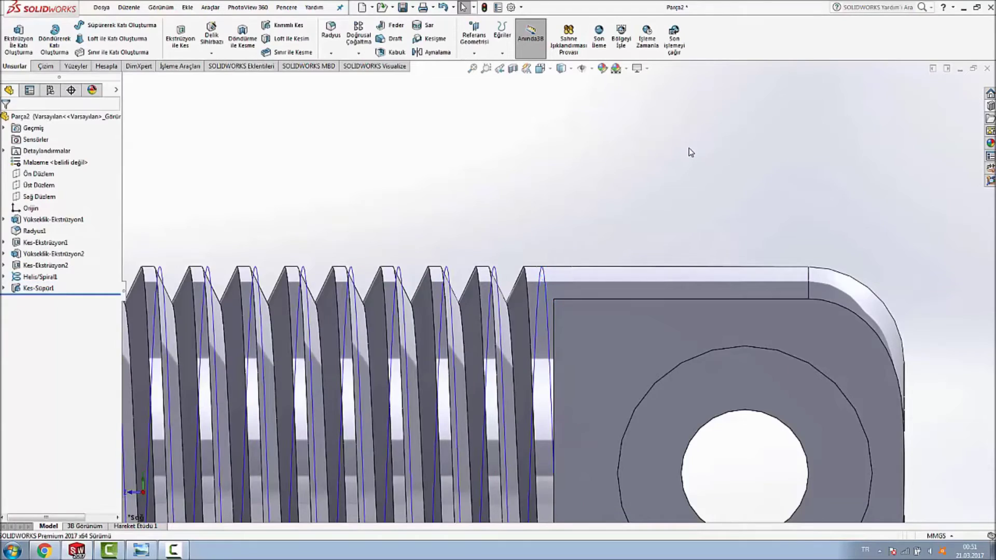
Step: Hide the Helis/Spiral1 helix curve
{"action": "scroll", "coordinate": [711, 149], "scroll_direction": "down", "scroll_amount": 2}
{"action": "scroll", "coordinate": [683, 177], "scroll_direction": "down", "scroll_amount": 3}
{"action": "mouse_move", "coordinate": [793, 257]}
{"action": "middle_mouse_down"}
{"action": "mouse_move", "coordinate": [748, 194]}
{"action": "mouse_move", "coordinate": [763, 91]}
{"action": "mouse_move", "coordinate": [642, 320]}
{"action": "middle_mouse_up"}
{"action": "scroll", "coordinate": [232, 422], "scroll_direction": "down", "scroll_amount": 2}
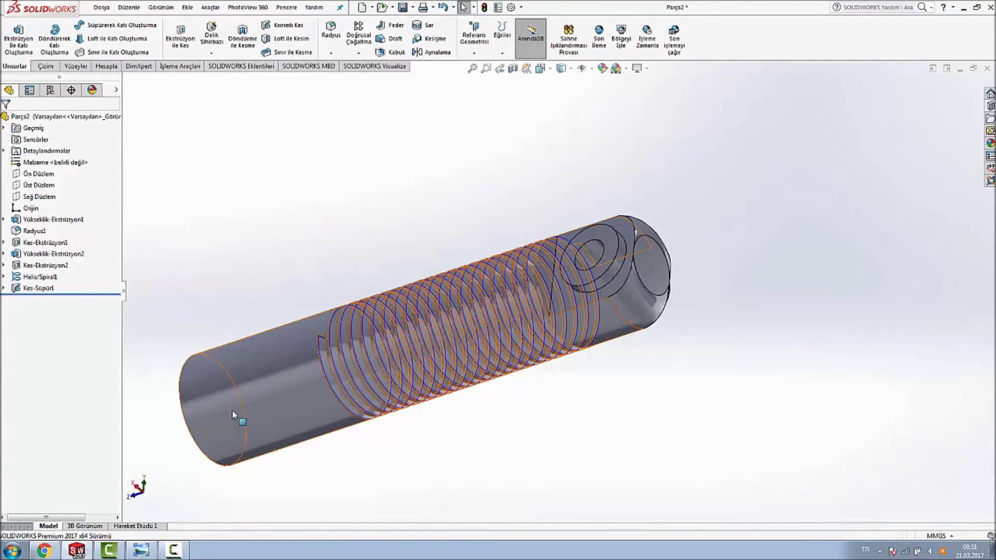
{"action": "right_click", "coordinate": [559, 243]}
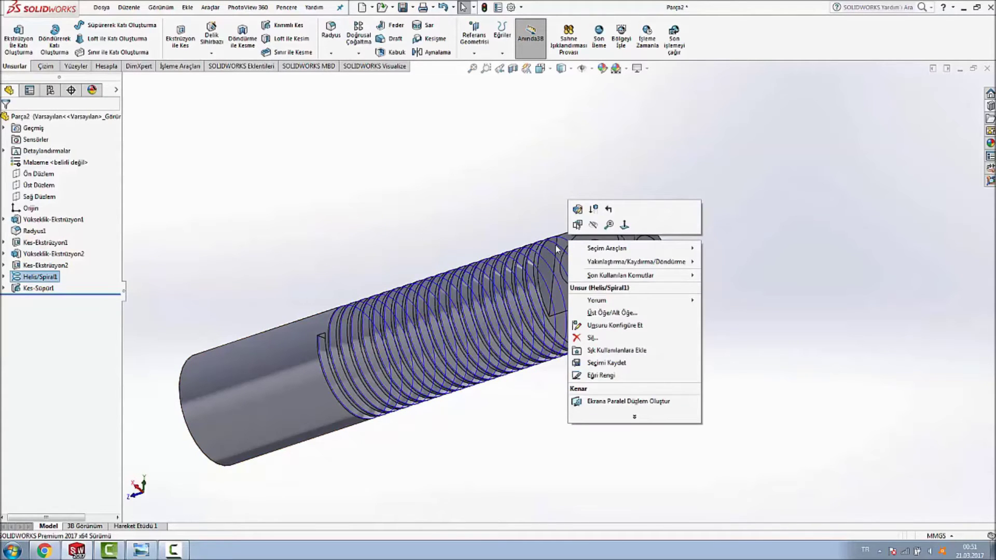
{"action": "right_click", "coordinate": [557, 249]}
{"action": "left_click", "coordinate": [231, 204]}
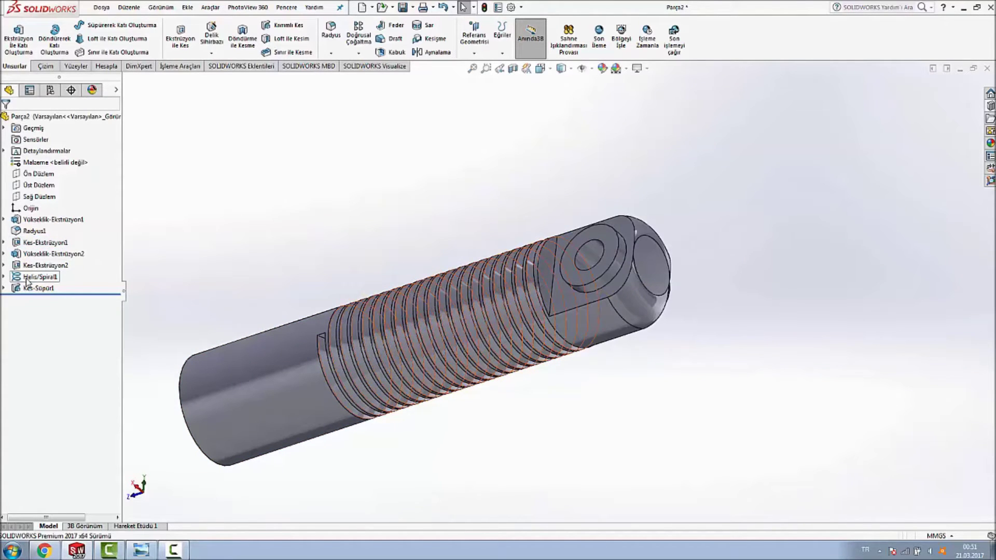
{"action": "right_click", "coordinate": [27, 281]}
{"action": "left_click", "coordinate": [36, 263]}
Step: Start a new sketch on the pin's plain end face
{"action": "mouse_move", "coordinate": [282, 216]}
{"action": "middle_mouse_down"}
{"action": "mouse_move", "coordinate": [381, 317]}
{"action": "mouse_move", "coordinate": [352, 205]}
{"action": "mouse_move", "coordinate": [355, 154]}
{"action": "middle_mouse_up"}
{"action": "scroll", "coordinate": [603, 337], "scroll_direction": "up", "scroll_amount": 3}
{"action": "mouse_move", "coordinate": [630, 329]}
{"action": "middle_mouse_down"}
{"action": "mouse_move", "coordinate": [668, 338]}
{"action": "mouse_move", "coordinate": [694, 298]}
{"action": "middle_mouse_up"}
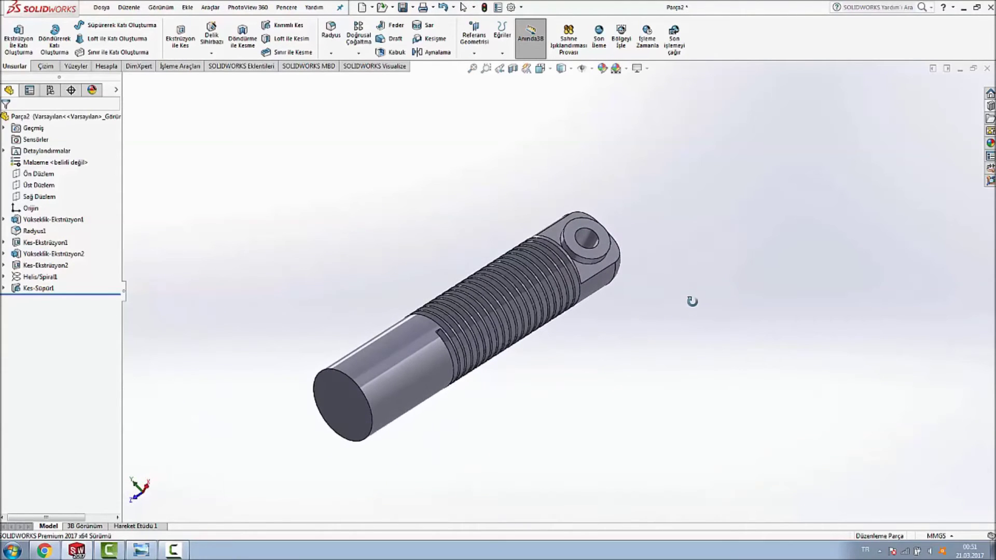
{"action": "right_click", "coordinate": [340, 414]}
{"action": "left_click", "coordinate": [369, 317]}
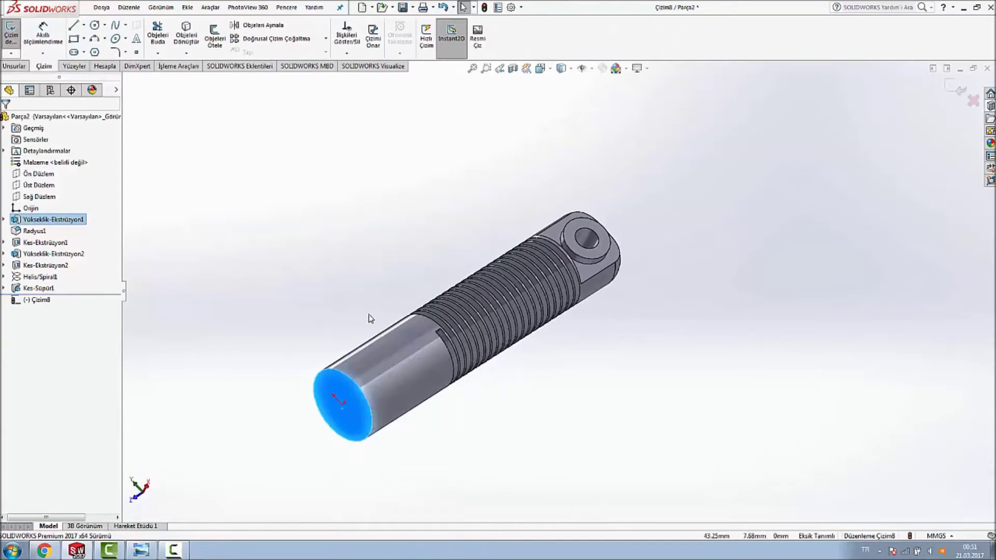
Step: Draw a circle centred on the end face's origin and dimension it to 12 mm diameter
{"action": "left_click", "coordinate": [95, 25]}
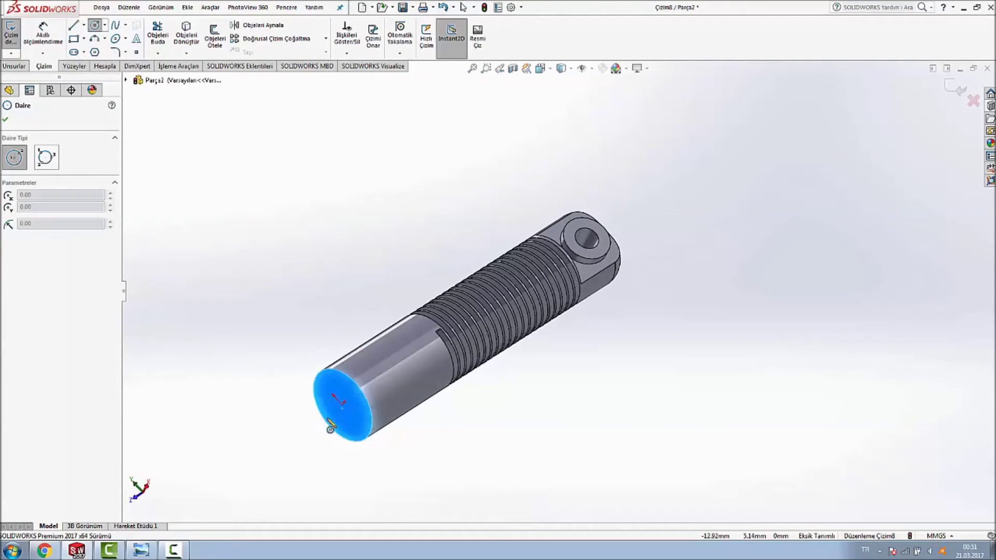
{"action": "left_click", "coordinate": [342, 404]}
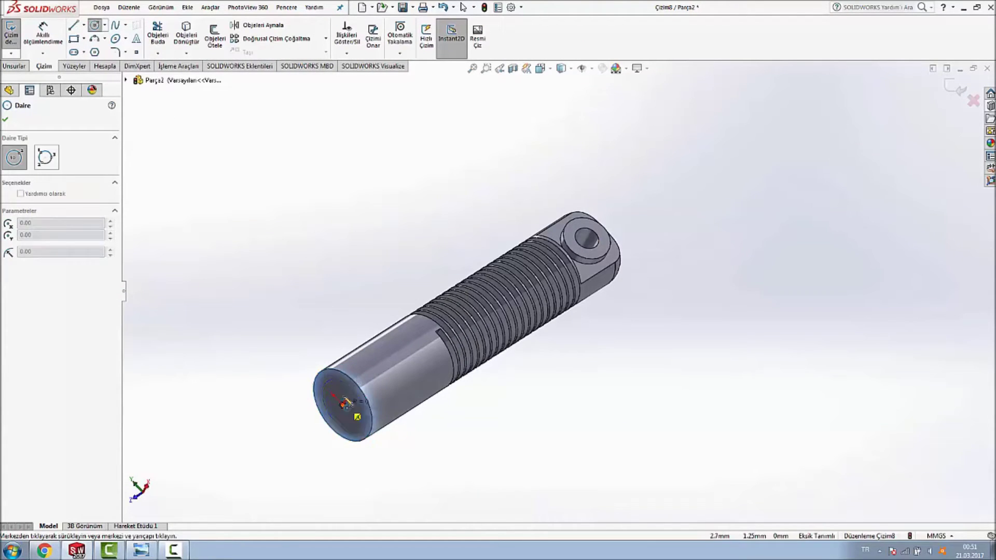
{"action": "left_click", "coordinate": [363, 386]}
{"action": "left_click", "coordinate": [51, 49]}
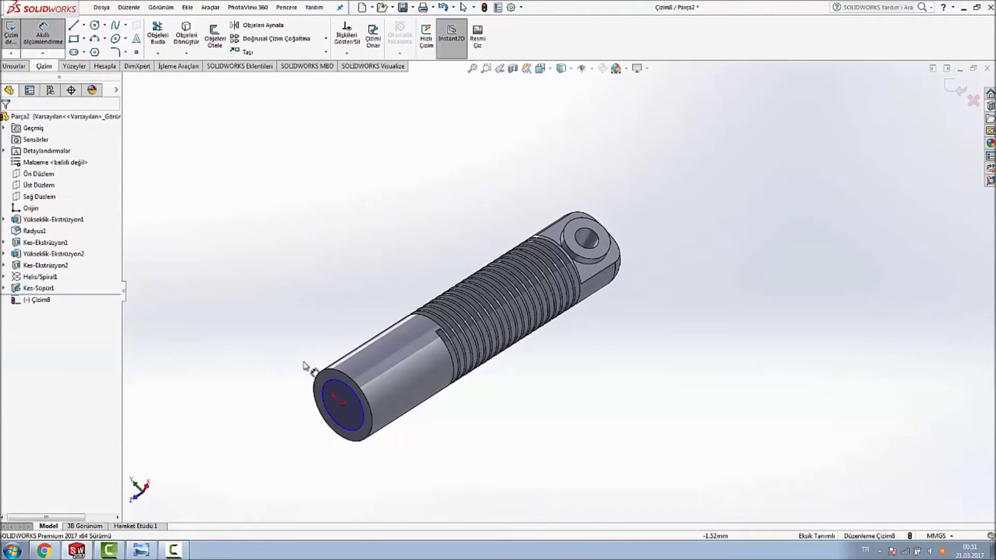
{"action": "left_click", "coordinate": [325, 387]}
{"action": "left_click", "coordinate": [291, 262]}
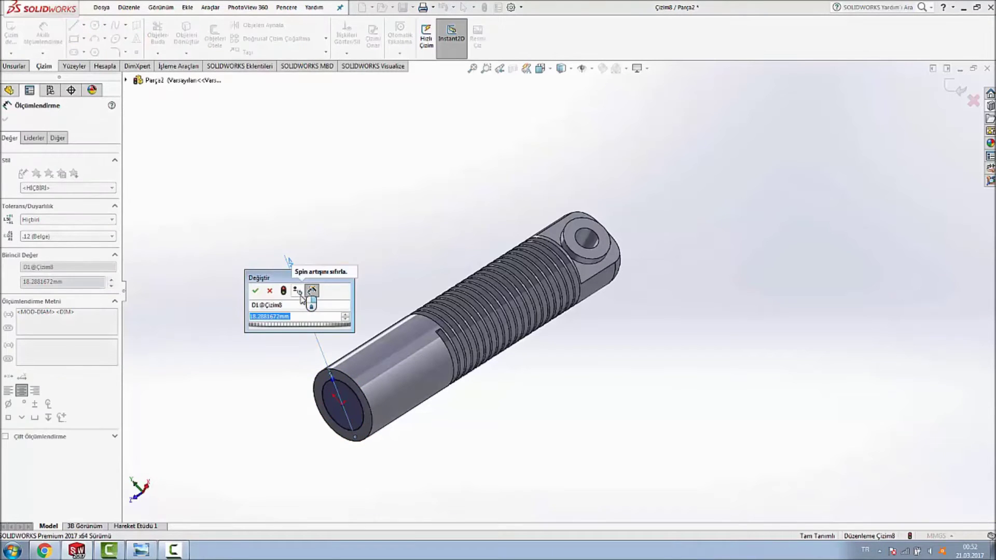
{"action": "type", "text": "12"}
{"action": "key", "text": "Return"}
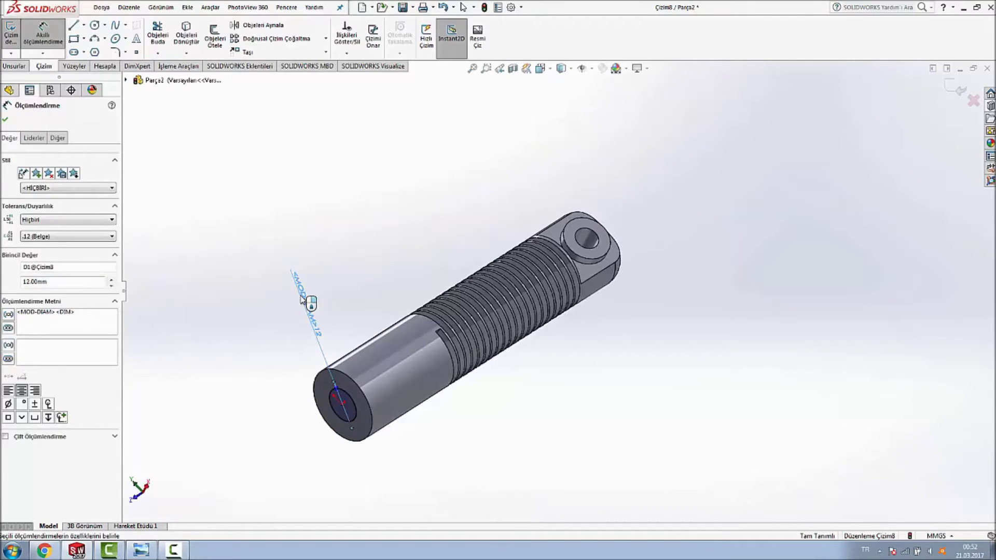
{"action": "left_click", "coordinate": [384, 272]}
{"action": "left_click", "coordinate": [14, 66]}
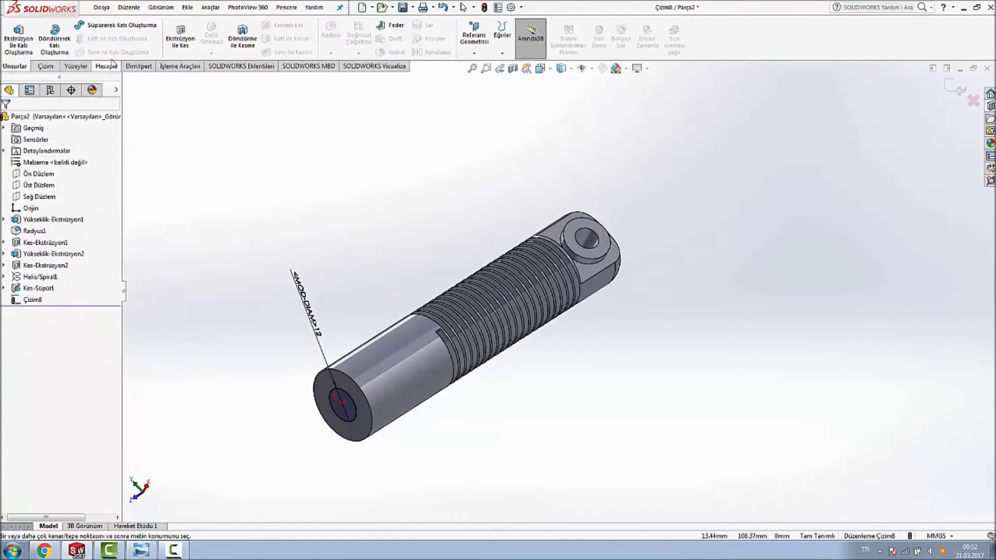
{"action": "left_click", "coordinate": [180, 34]}
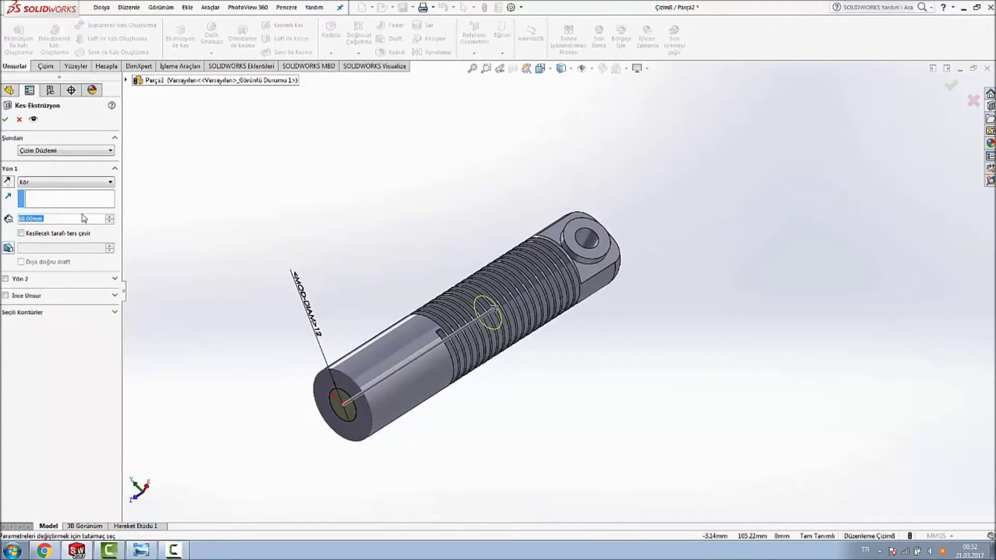
Step: Extrude-cut the 12 mm circle 80 mm blind into the pin to make the bore
{"action": "type", "text": "80"}
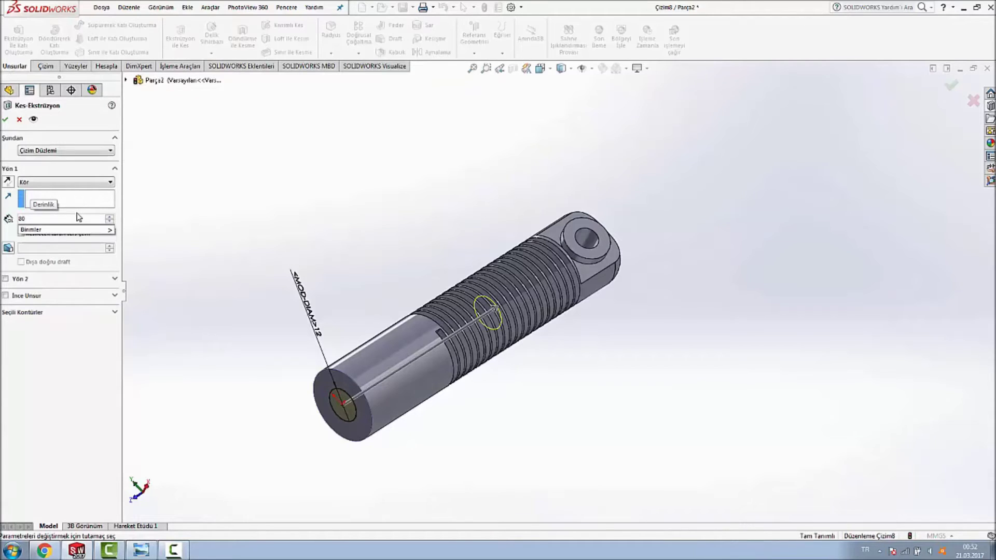
{"action": "key", "text": "Return"}
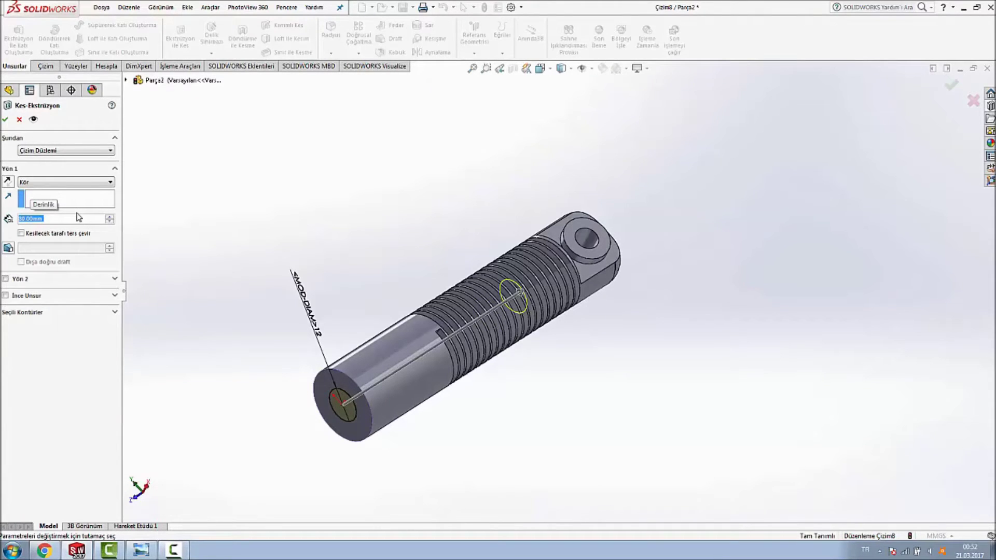
{"action": "key", "text": "Return"}
{"action": "middle_click_drag", "start_coordinate": [327, 196], "coordinate": [355, 200]}
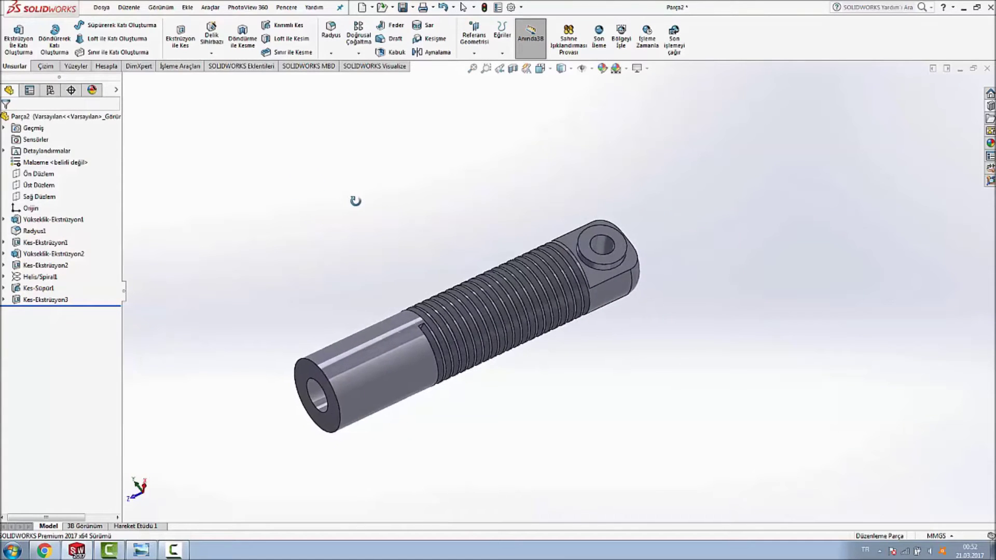
{"action": "middle_click_drag", "start_coordinate": [355, 200], "coordinate": [298, 232]}
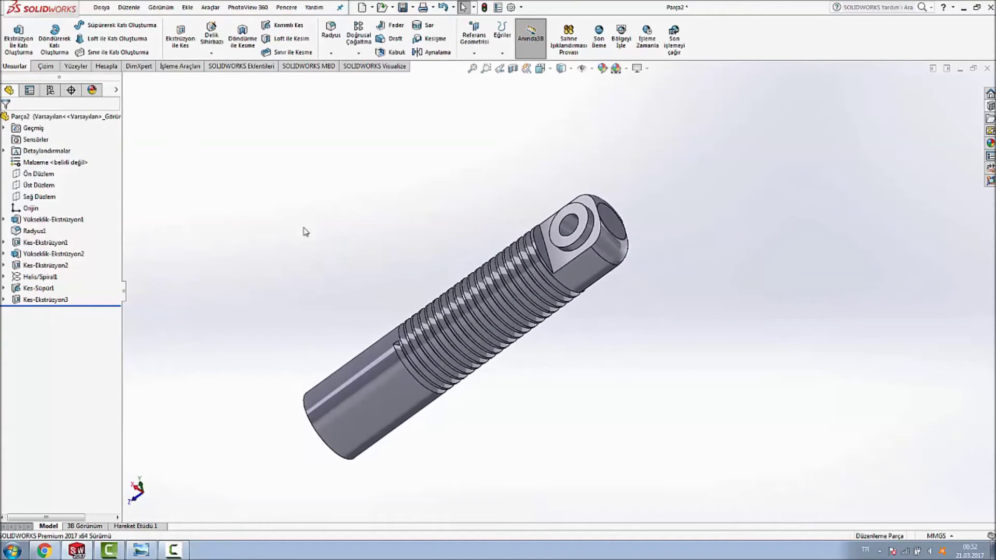
{"action": "scroll", "coordinate": [563, 249], "scroll_direction": "down", "scroll_amount": 3}
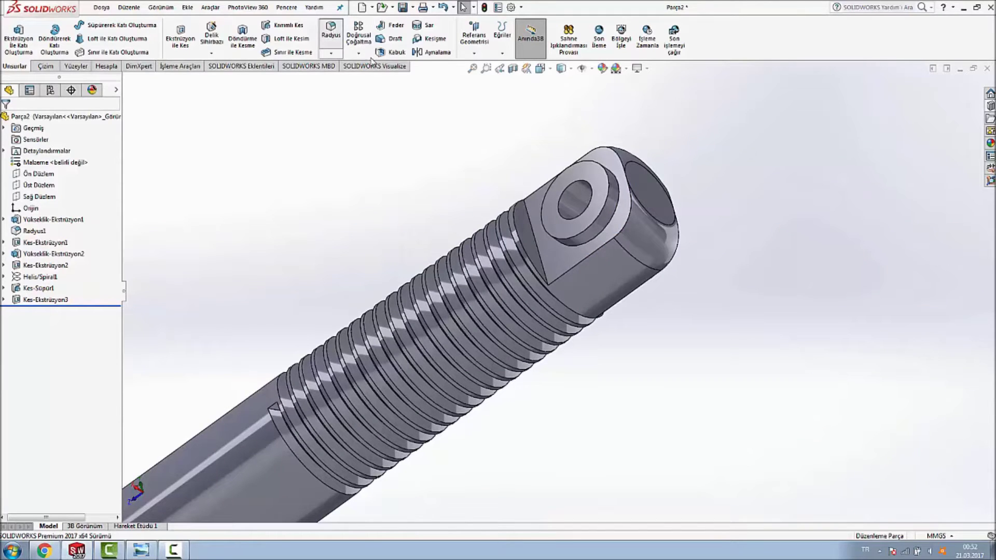
Step: Fillet the two circular hole edges on the cross boss with 0.5 mm radius
{"action": "left_click", "coordinate": [331, 33]}
{"action": "left_click", "coordinate": [615, 192]}
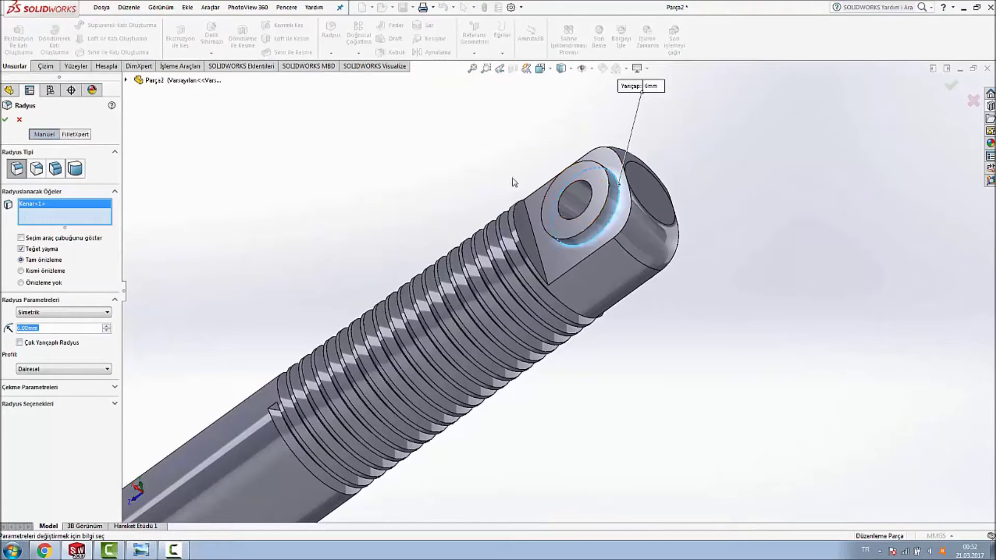
{"action": "left_click", "coordinate": [588, 166]}
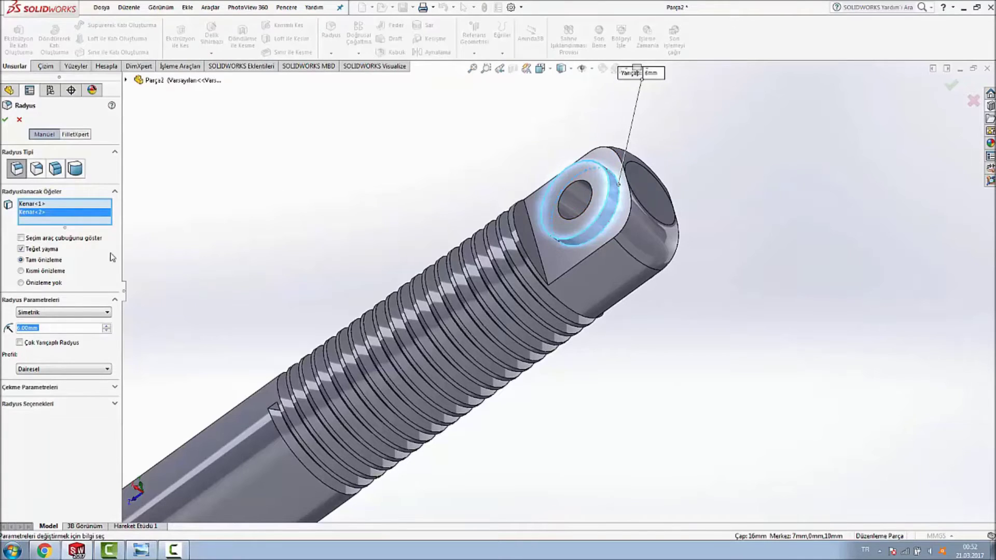
{"action": "type", "text": "0.5"}
{"action": "key", "text": "Return"}
{"action": "mouse_move", "coordinate": [582, 332]}
{"action": "middle_mouse_down"}
{"action": "mouse_move", "coordinate": [771, 234]}
{"action": "mouse_move", "coordinate": [538, 160]}
{"action": "middle_mouse_up"}
{"action": "scroll", "coordinate": [498, 152], "scroll_direction": "down", "scroll_amount": 3}
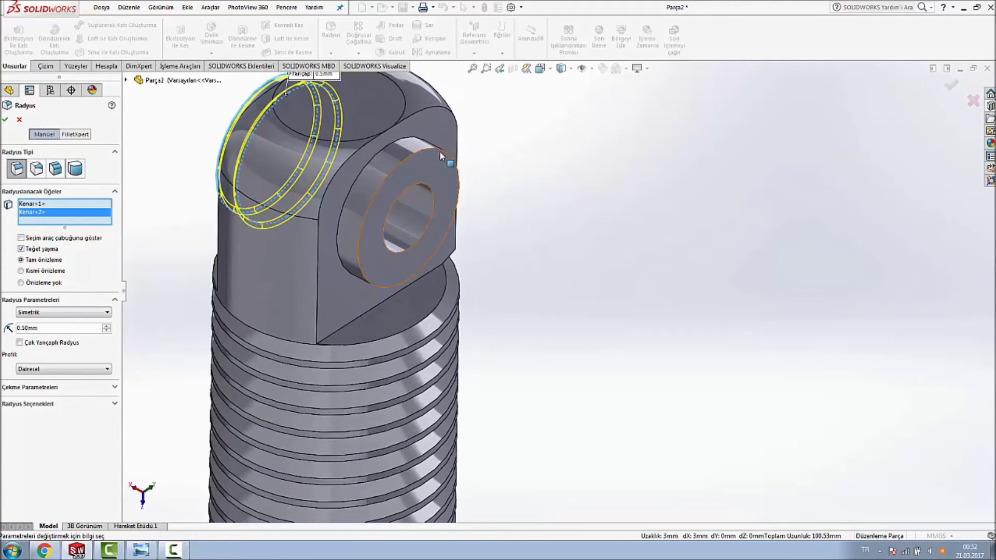
Step: Add the boss's outer, base and lower straight edges to the 0.5 mm fillet and confirm
{"action": "left_click", "coordinate": [441, 158]}
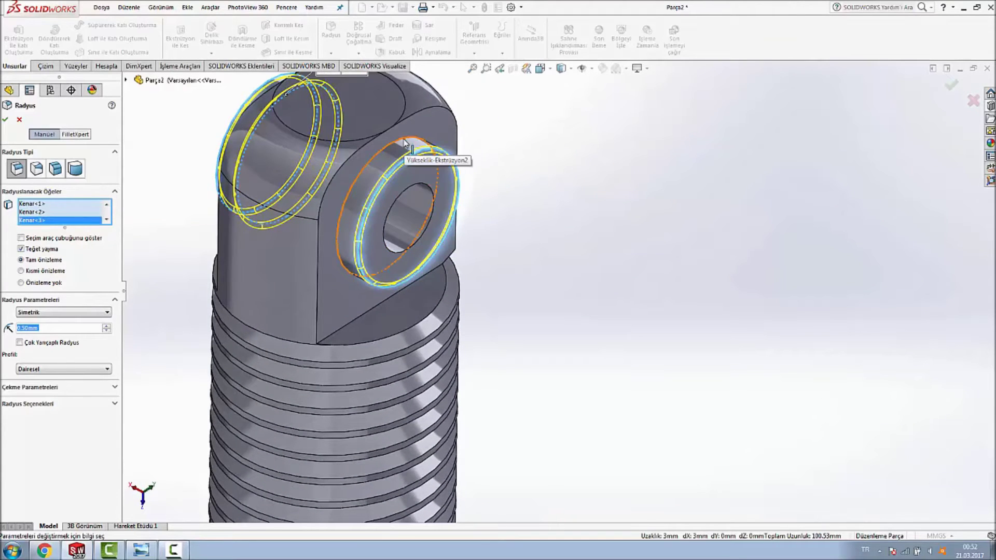
{"action": "left_click", "coordinate": [405, 142]}
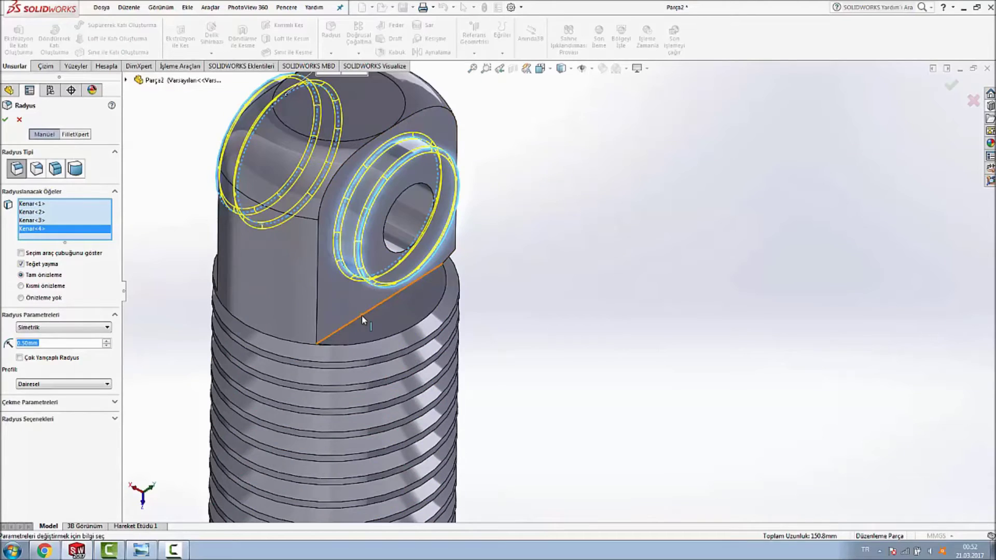
{"action": "left_click", "coordinate": [362, 317]}
{"action": "mouse_move", "coordinate": [469, 291]}
{"action": "middle_mouse_down"}
{"action": "mouse_move", "coordinate": [588, 275]}
{"action": "mouse_move", "coordinate": [657, 315]}
{"action": "mouse_move", "coordinate": [487, 319]}
{"action": "middle_mouse_up"}
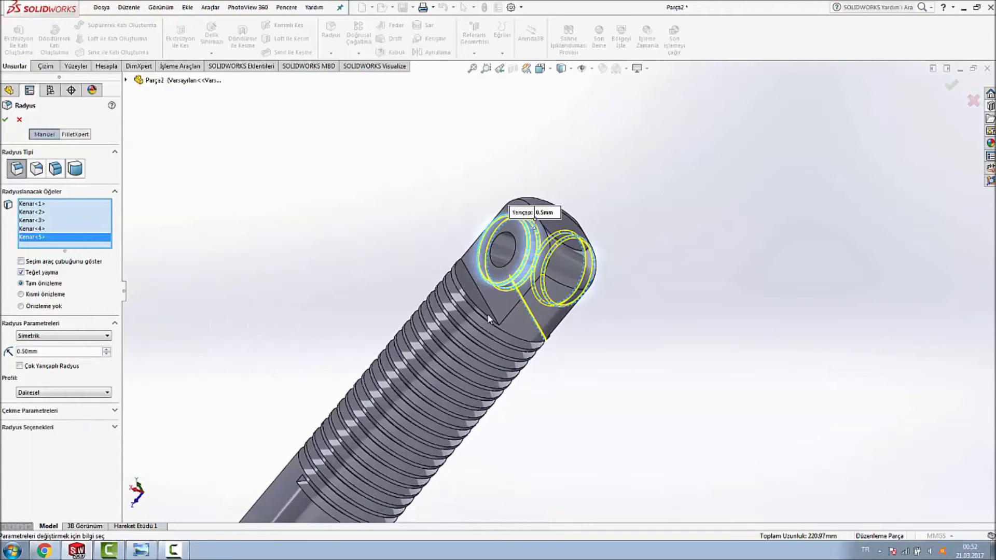
{"action": "left_click", "coordinate": [951, 84]}
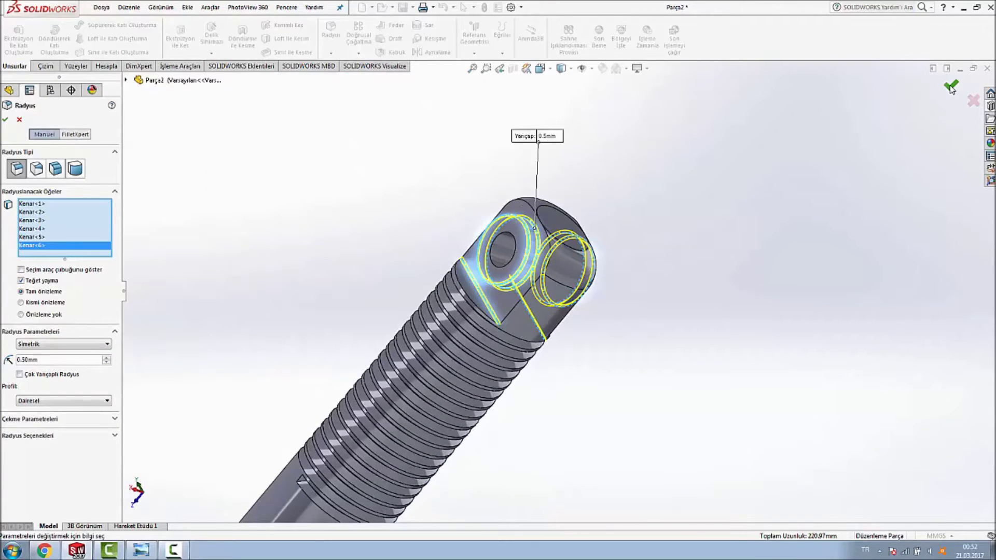
{"action": "scroll", "coordinate": [678, 254], "scroll_direction": "up", "scroll_amount": 2}
{"action": "mouse_move", "coordinate": [678, 253]}
{"action": "middle_mouse_down"}
{"action": "mouse_move", "coordinate": [774, 256]}
{"action": "mouse_move", "coordinate": [736, 181]}
{"action": "mouse_move", "coordinate": [735, 238]}
{"action": "middle_mouse_up"}
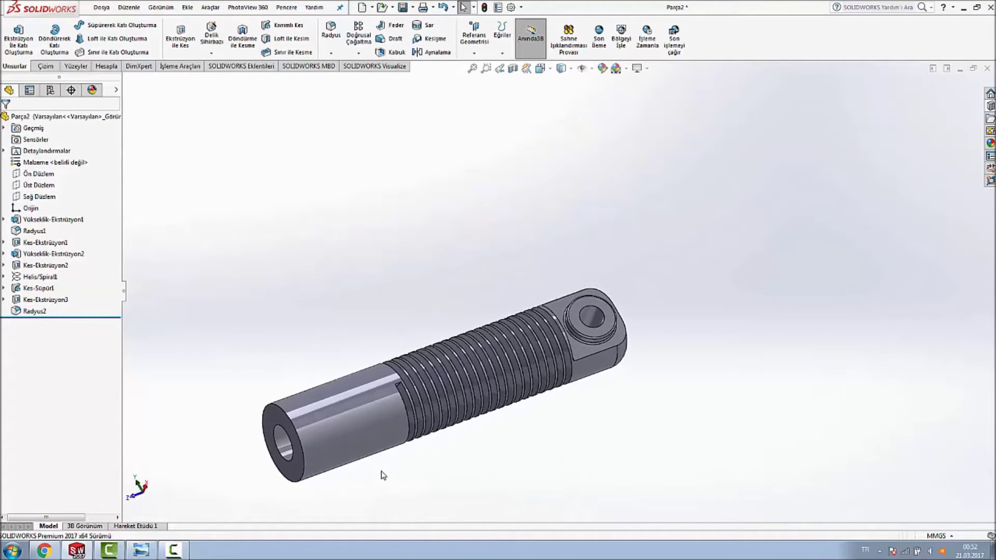
{"action": "scroll", "coordinate": [383, 475], "scroll_direction": "down", "scroll_amount": 1}
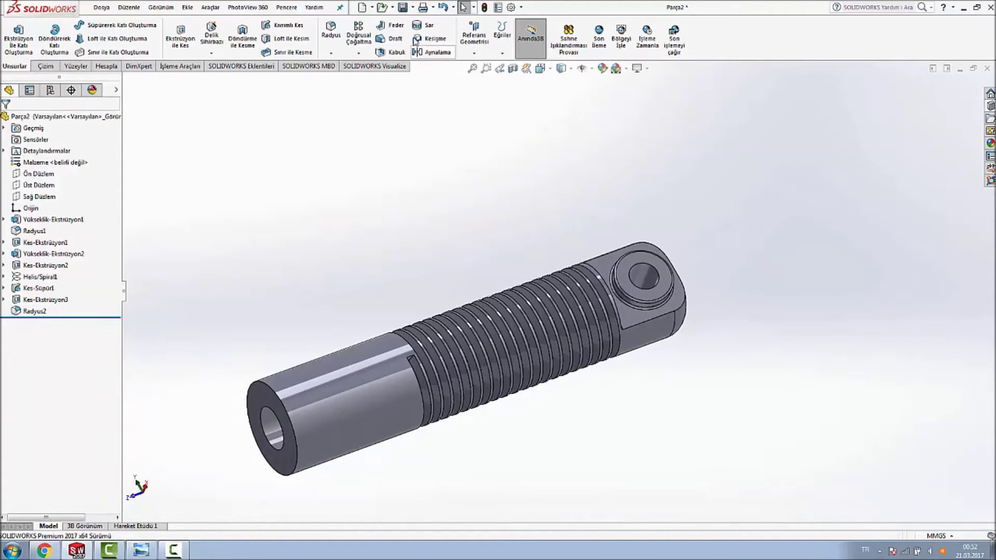
Step: Save the pin with the file name 1 inside the desktop's A folder
{"action": "key", "text": "ctrl+s"}
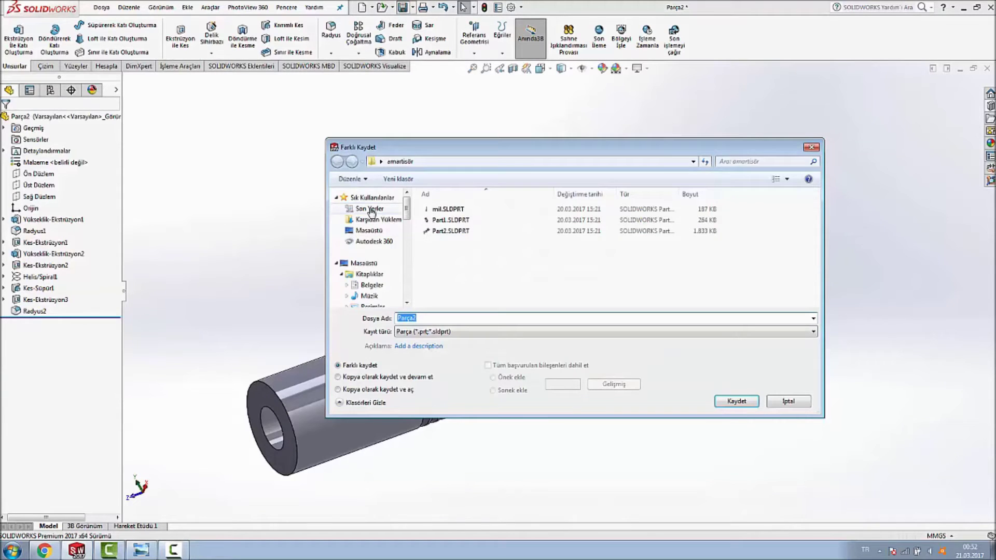
{"action": "left_click", "coordinate": [368, 232]}
{"action": "double_click", "coordinate": [495, 318]}
{"action": "type", "text": "A"}
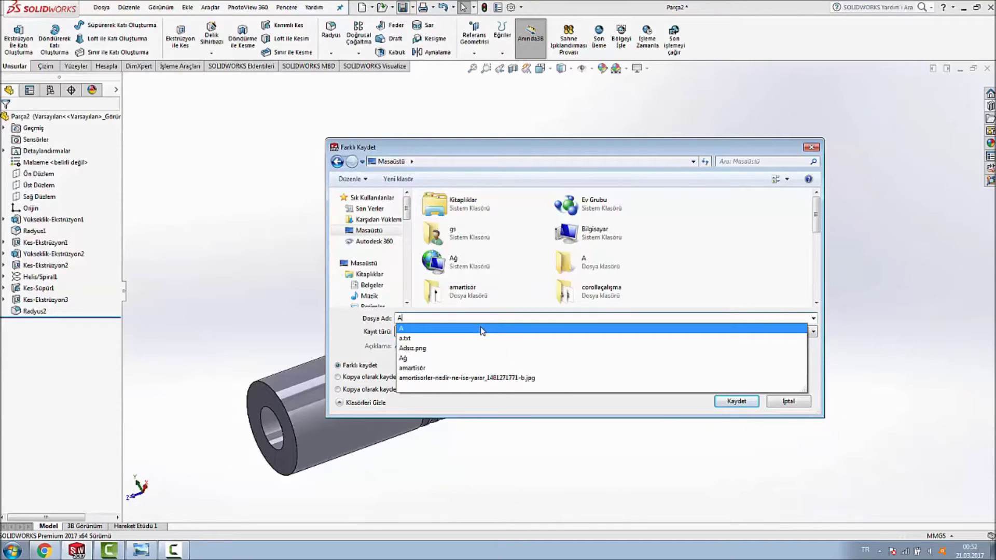
{"action": "left_click", "coordinate": [498, 328]}
{"action": "left_click", "coordinate": [585, 275]}
{"action": "double_click", "coordinate": [585, 276]}
{"action": "type", "text": "1"}
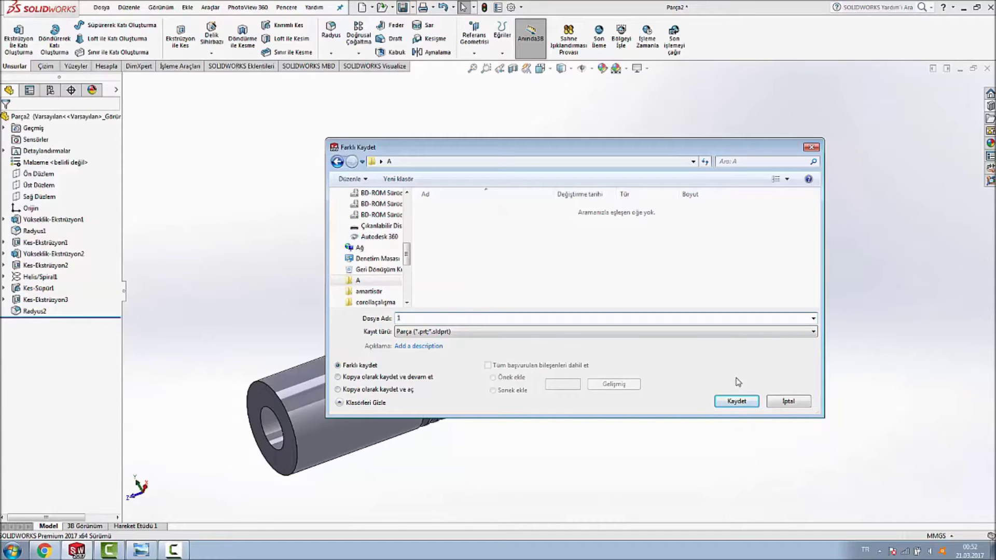
{"action": "left_click", "coordinate": [738, 403]}
{"action": "mouse_move", "coordinate": [768, 263]}
{"action": "middle_mouse_down"}
{"action": "mouse_move", "coordinate": [692, 172]}
{"action": "mouse_move", "coordinate": [695, 130]}
{"action": "mouse_move", "coordinate": [695, 169]}
{"action": "middle_mouse_up"}
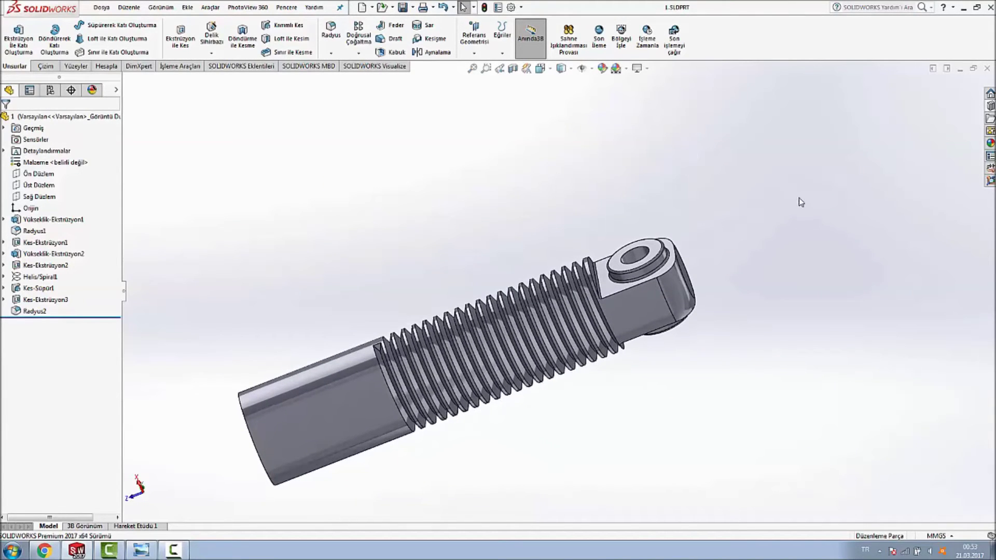
Step: Create a new part and draw a vertical centreline up from the origin on the Front Plane
{"action": "left_click", "coordinate": [363, 9]}
{"action": "double_click", "coordinate": [307, 218]}
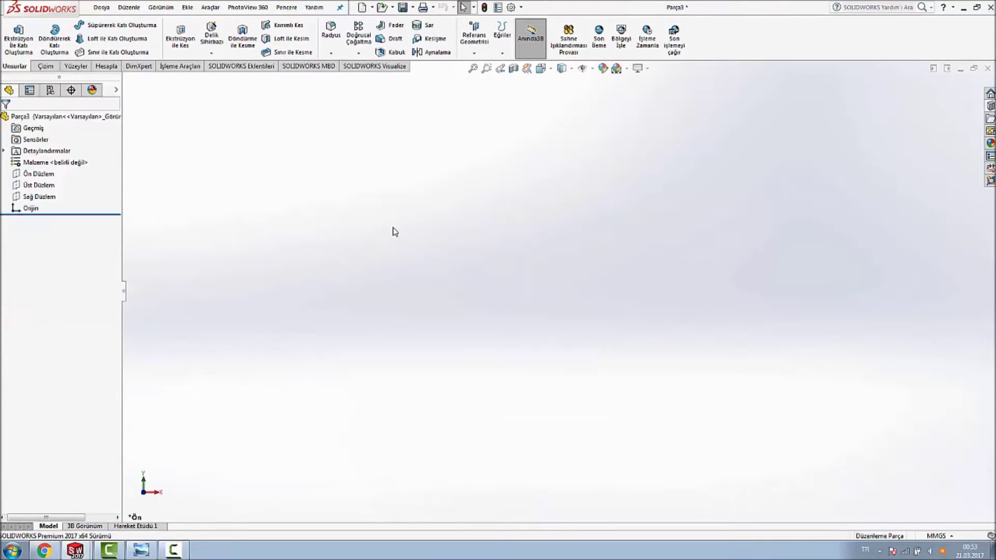
{"action": "left_click", "coordinate": [46, 67]}
{"action": "left_click", "coordinate": [84, 24]}
{"action": "left_click", "coordinate": [96, 49]}
{"action": "left_click", "coordinate": [506, 232]}
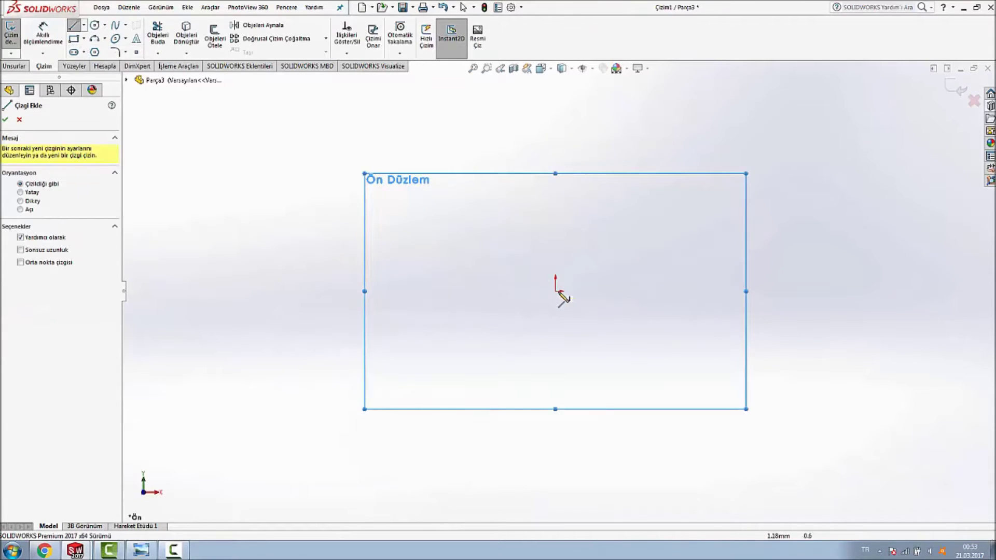
{"action": "left_click", "coordinate": [555, 291]}
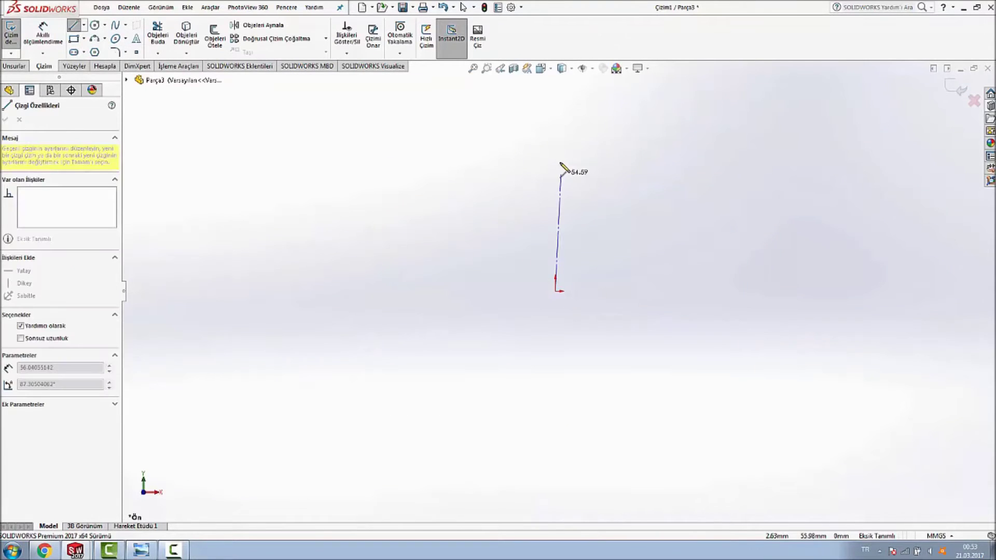
{"action": "left_click", "coordinate": [555, 119]}
{"action": "key", "text": "Escape"}
{"action": "key", "text": "Escape"}
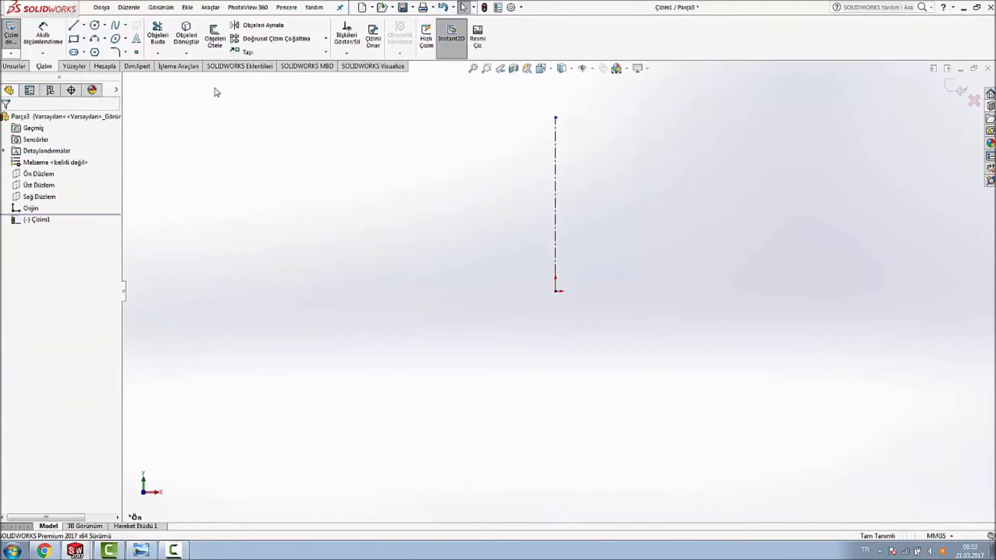
Step: Dimension the centreline length to 110 mm
{"action": "left_click", "coordinate": [44, 39]}
{"action": "left_click", "coordinate": [556, 190]}
{"action": "left_click", "coordinate": [471, 192]}
{"action": "type", "text": "110"}
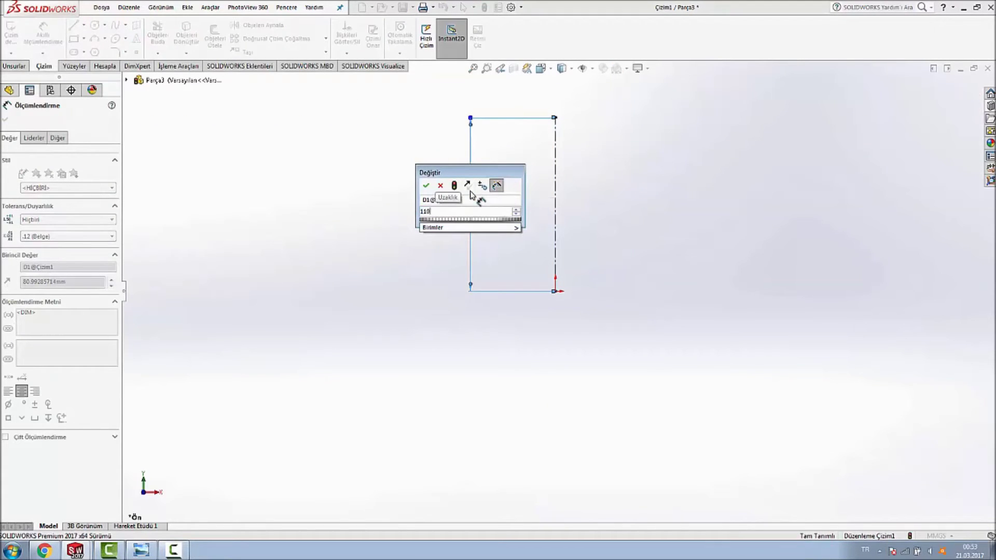
{"action": "key", "text": "Return"}
{"action": "scroll", "coordinate": [614, 115], "scroll_direction": "down", "scroll_amount": 2}
{"action": "left_click", "coordinate": [73, 27]}
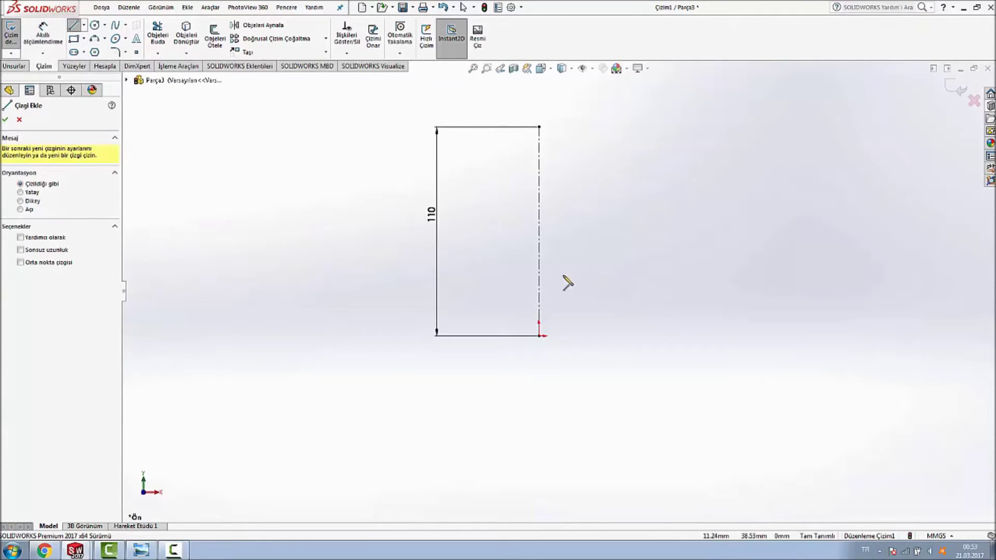
Step: Draw the stepped pin outline with lines from the centreline's bottom end up to the top
{"action": "left_click", "coordinate": [539, 336]}
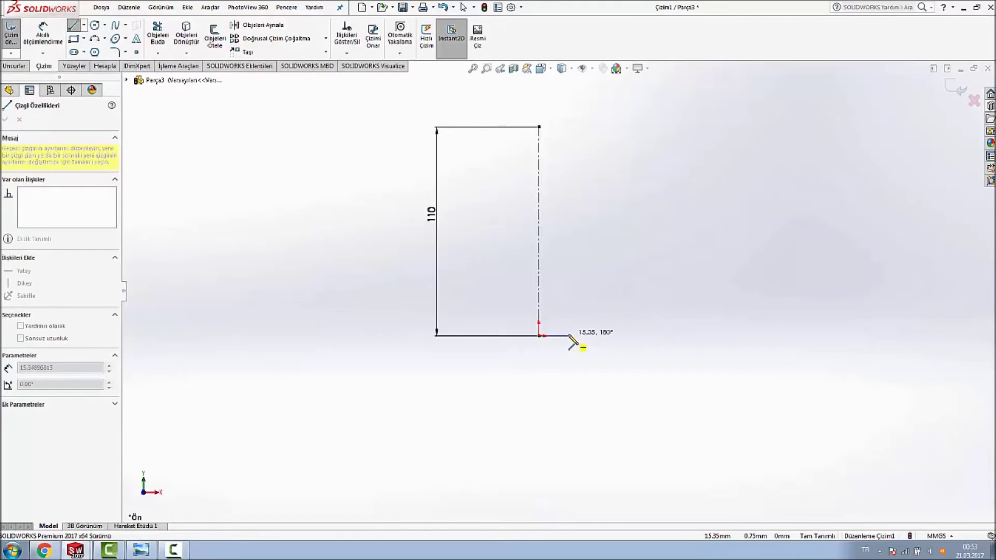
{"action": "left_click", "coordinate": [571, 337]}
{"action": "left_click", "coordinate": [571, 282]}
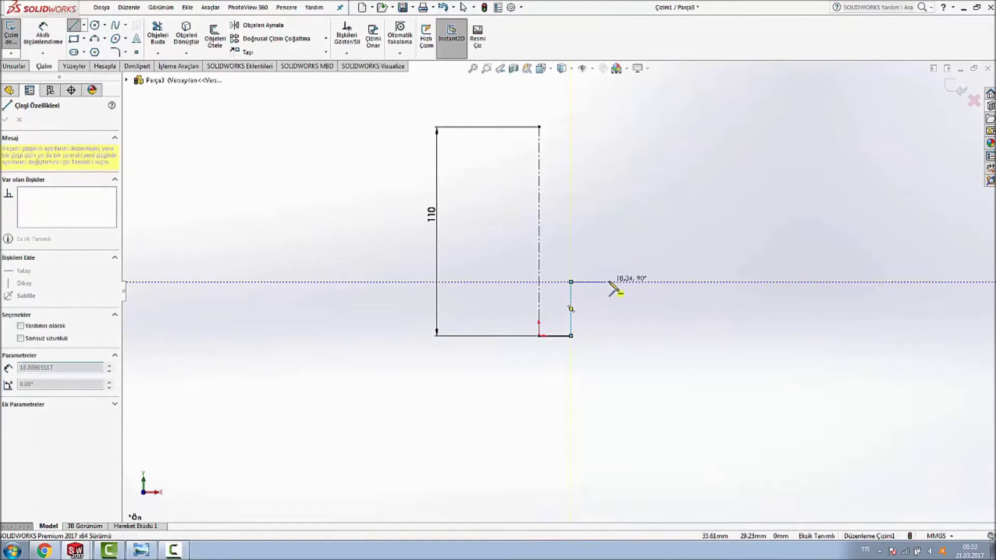
{"action": "left_click", "coordinate": [618, 282]}
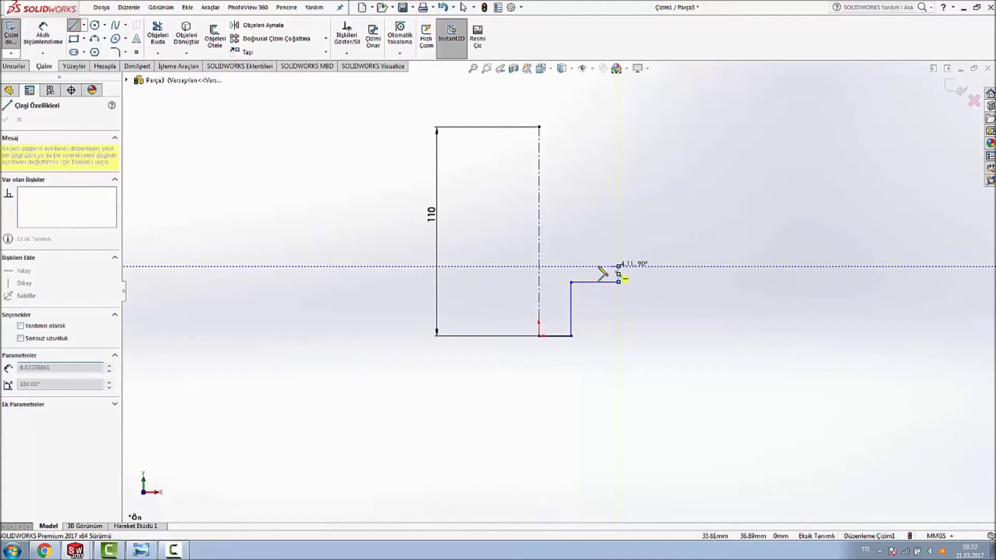
{"action": "left_click", "coordinate": [555, 266]}
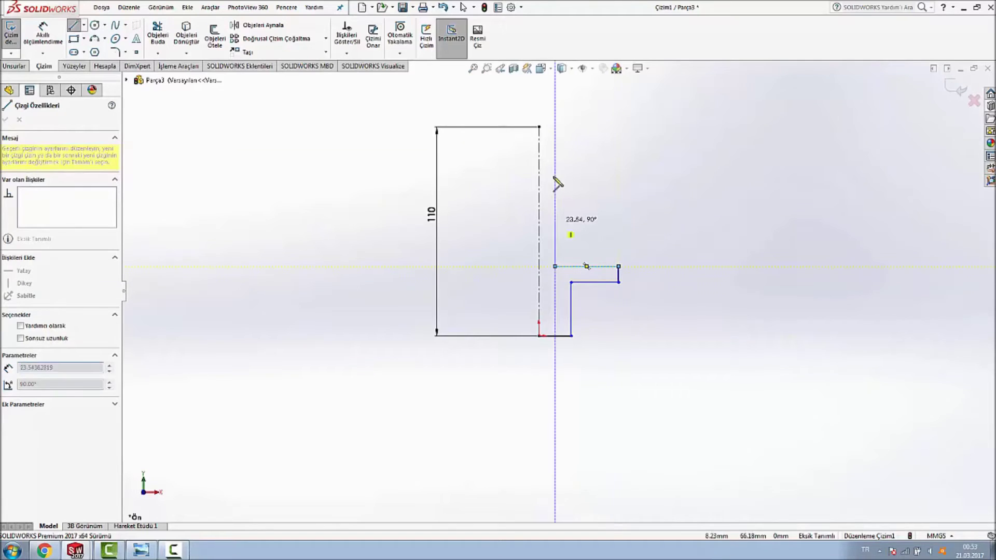
{"action": "left_click", "coordinate": [555, 127]}
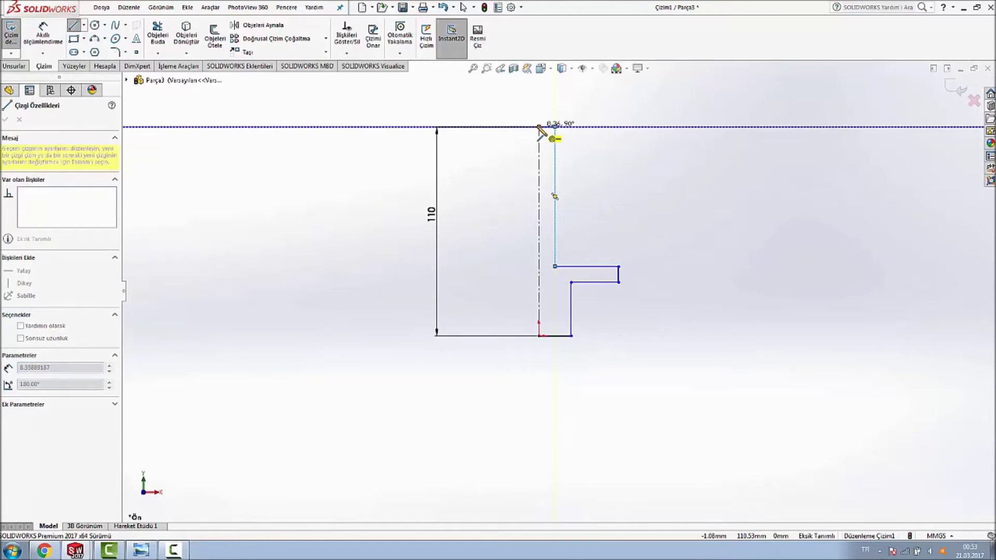
{"action": "key", "text": "Escape"}
{"action": "key", "text": "Escape"}
{"action": "scroll", "coordinate": [627, 144], "scroll_direction": "down", "scroll_amount": 1}
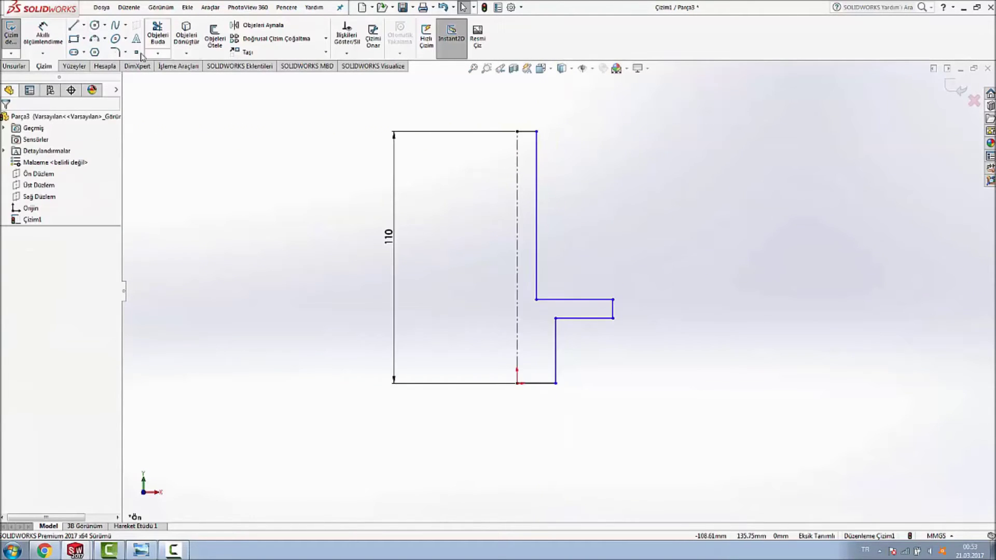
Step: Dimension the bottom edge to 13 mm and the flange offset from the centreline to 26 mm
{"action": "left_click", "coordinate": [40, 34]}
{"action": "scroll", "coordinate": [580, 322], "scroll_direction": "down", "scroll_amount": 1}
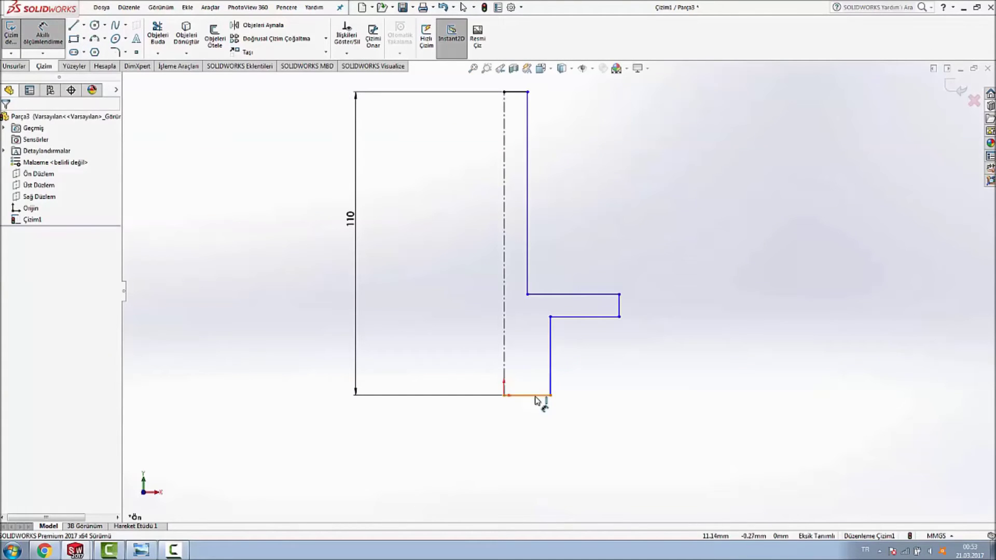
{"action": "left_click", "coordinate": [536, 398]}
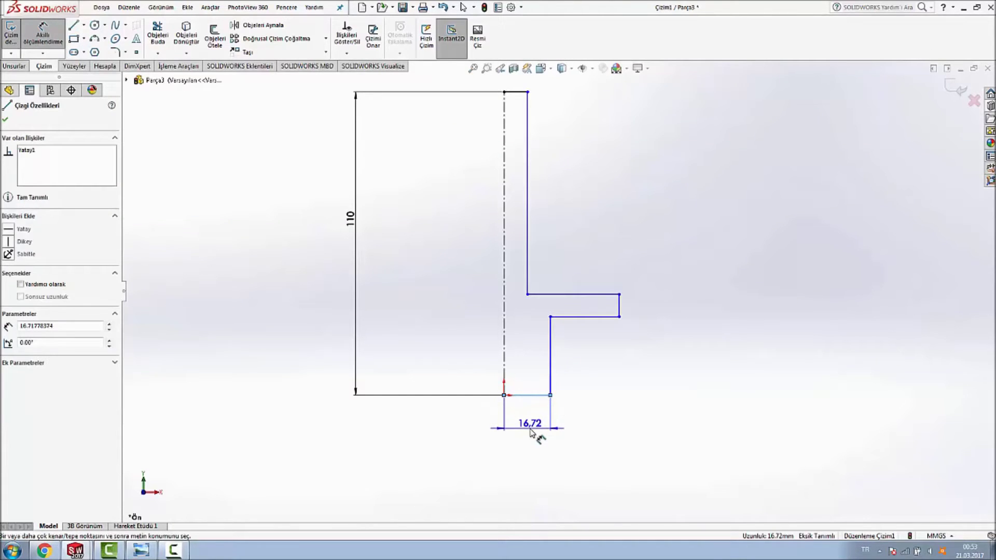
{"action": "left_click", "coordinate": [531, 432]}
{"action": "type", "text": "13"}
{"action": "key", "text": "Return"}
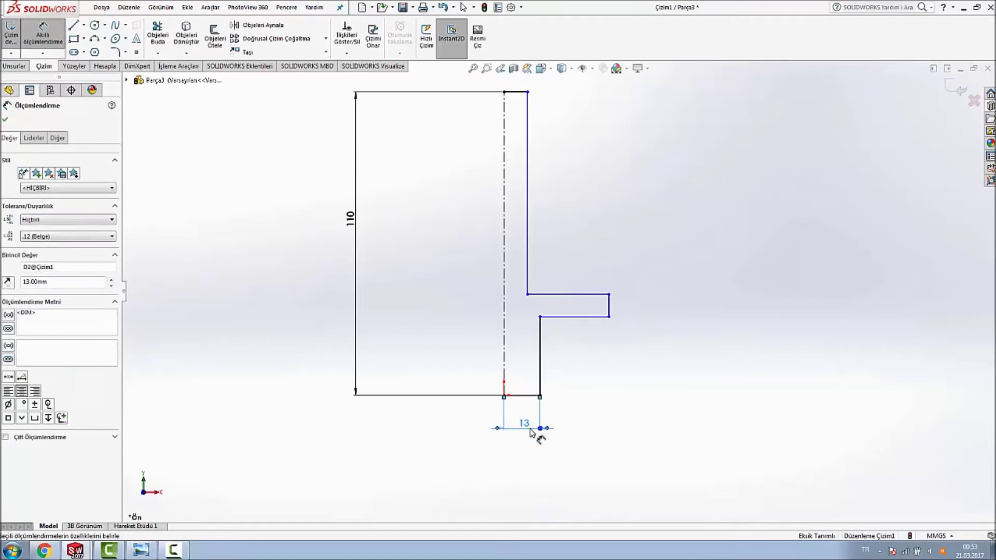
{"action": "left_click", "coordinate": [599, 384]}
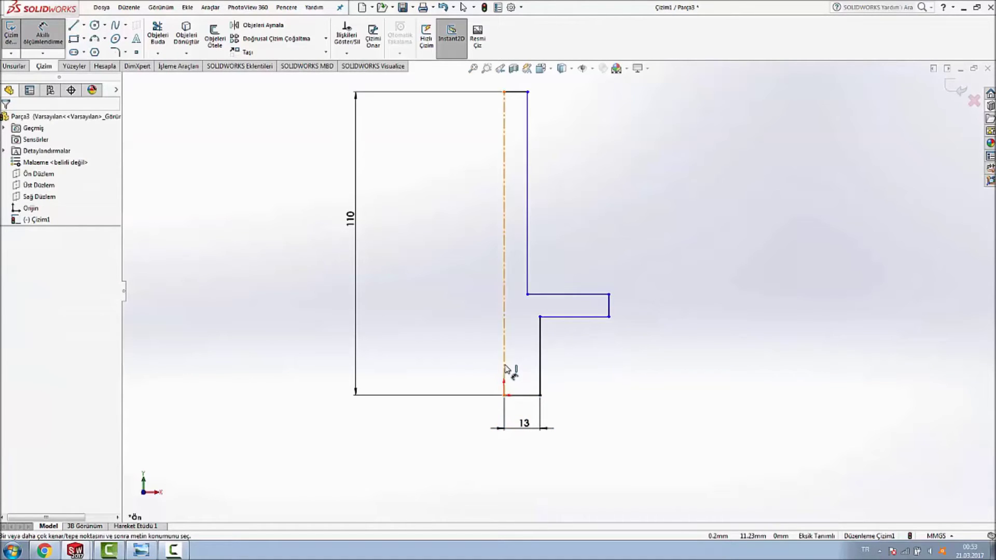
{"action": "left_click", "coordinate": [510, 370]}
{"action": "left_click", "coordinate": [608, 306]}
{"action": "left_click", "coordinate": [583, 486]}
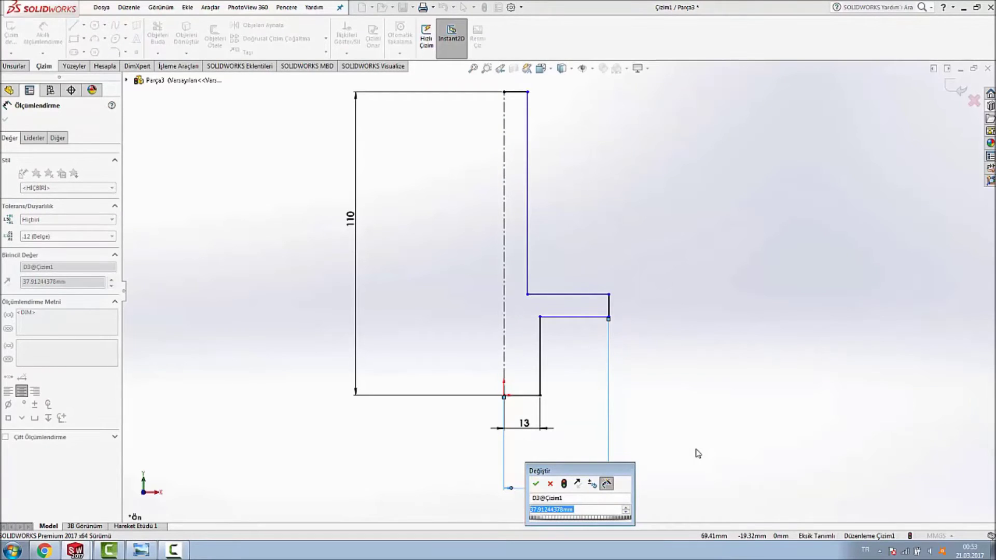
{"action": "type", "text": "2"}
{"action": "key", "text": "Return"}
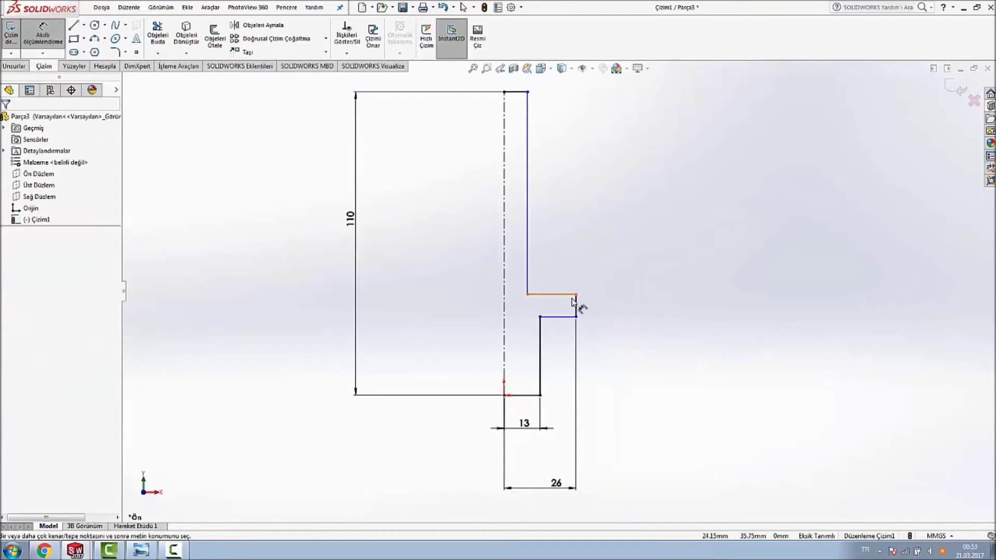
Step: Set the flange thickness to 3 mm and the lower step height to 30 mm
{"action": "left_click", "coordinate": [577, 305]}
{"action": "left_click", "coordinate": [666, 309]}
{"action": "type", "text": "3"}
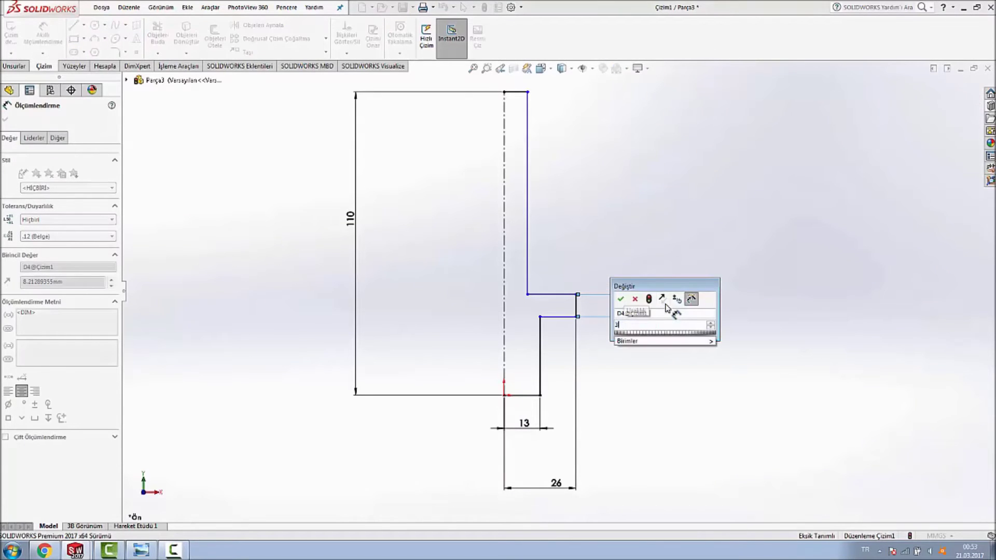
{"action": "key", "text": "Return"}
{"action": "left_click", "coordinate": [540, 358]}
{"action": "left_click", "coordinate": [553, 357]}
{"action": "type", "text": "3"}
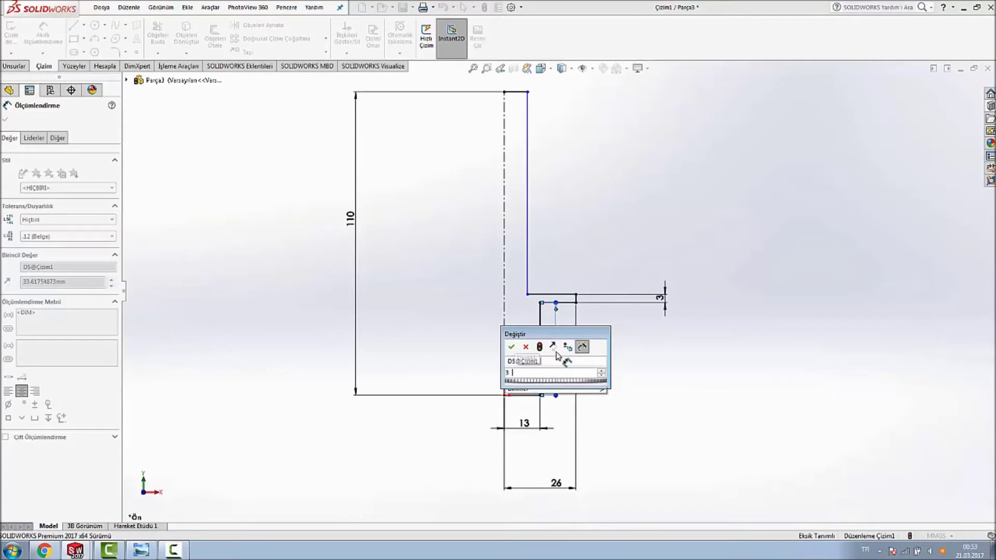
{"action": "type", "text": "0"}
{"action": "key", "text": "Return"}
{"action": "key", "text": "Escape"}
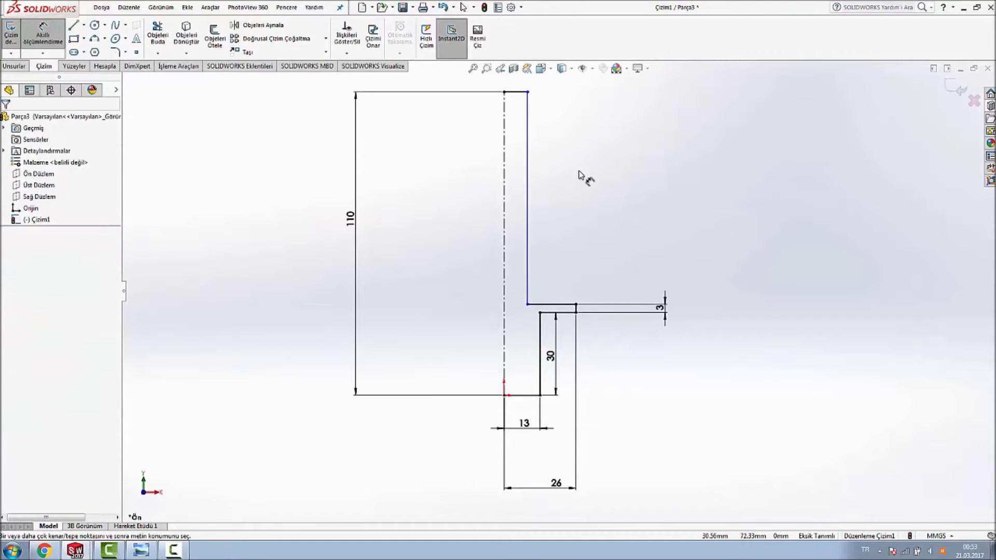
Step: Dimension the short top edge of the shaft to 6 mm
{"action": "left_click", "coordinate": [518, 96]}
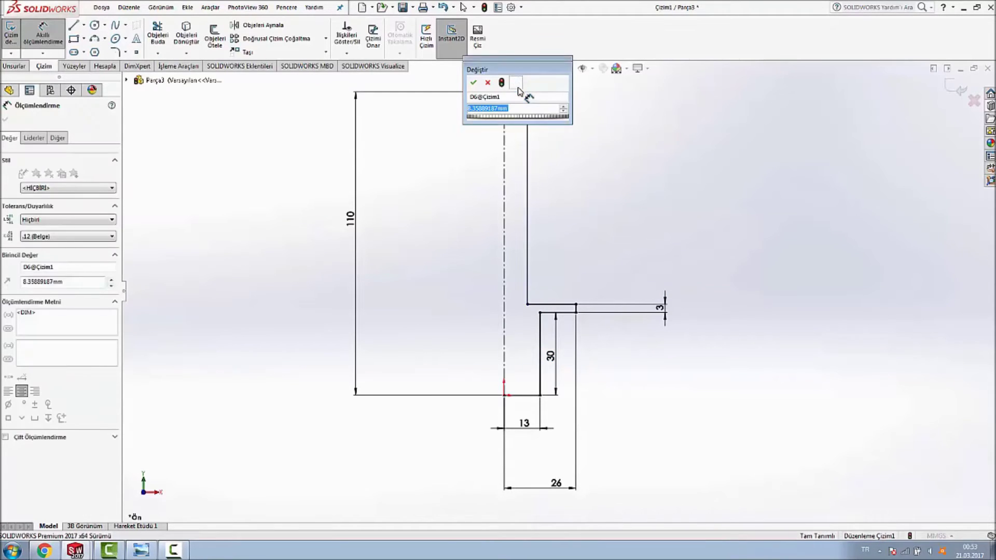
{"action": "type", "text": "6"}
{"action": "key", "text": "Return"}
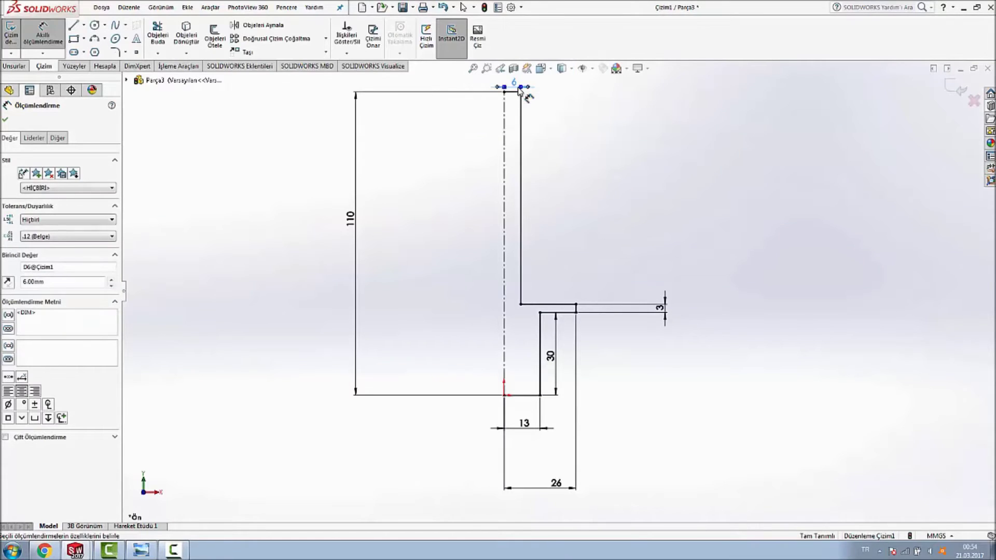
{"action": "key", "text": "Escape"}
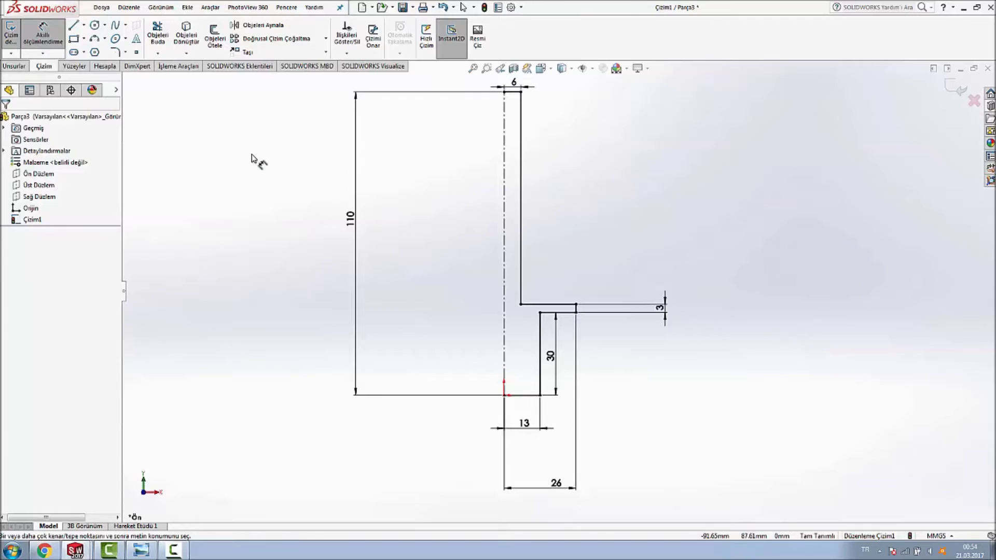
{"action": "left_click", "coordinate": [15, 66]}
{"action": "left_click", "coordinate": [54, 41]}
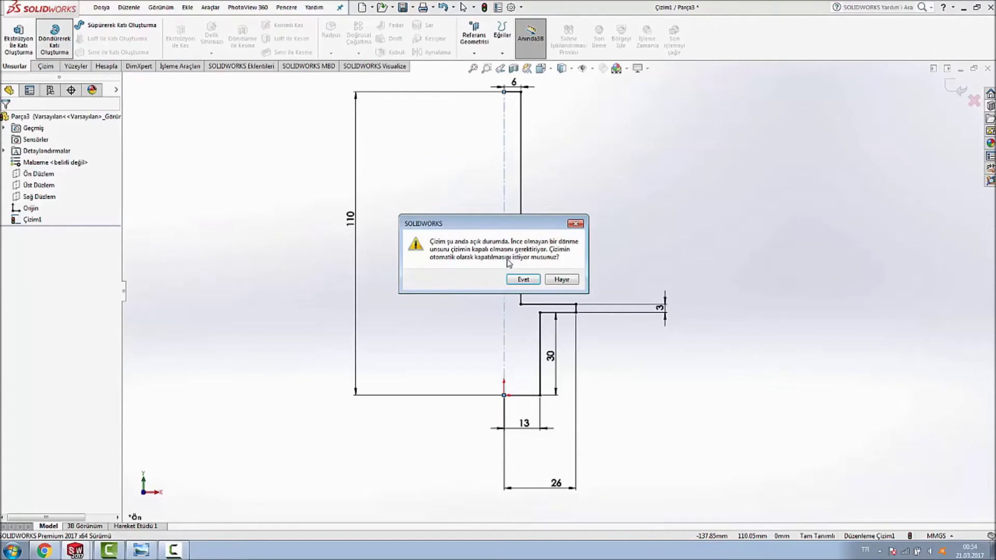
Step: Close the open profile and revolve it a full 360° into the flanged pin
{"action": "left_click", "coordinate": [514, 279]}
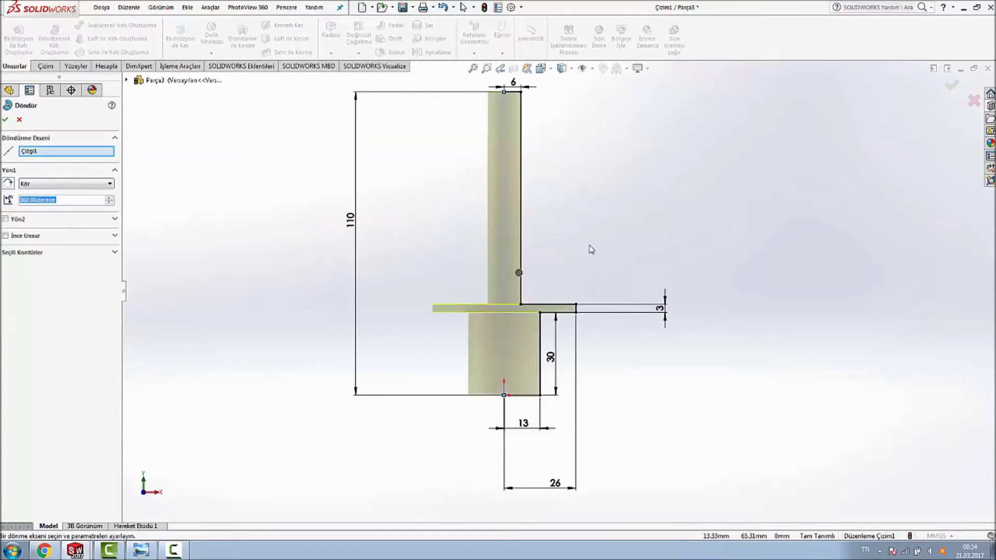
{"action": "left_click", "coordinate": [6, 121]}
{"action": "mouse_move", "coordinate": [378, 264]}
{"action": "middle_mouse_down"}
{"action": "mouse_move", "coordinate": [394, 163]}
{"action": "mouse_move", "coordinate": [389, 218]}
{"action": "middle_mouse_up"}
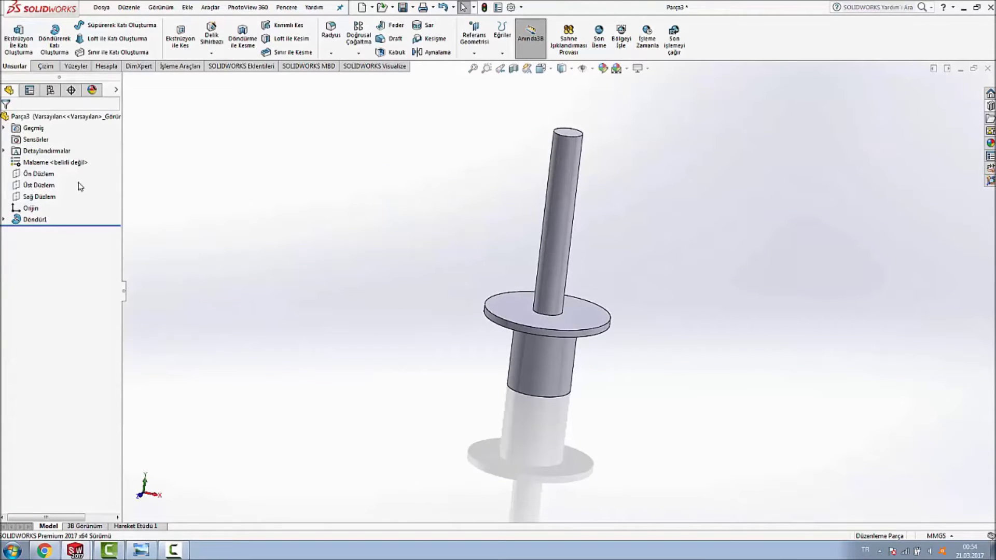
Step: Start a sketch on Sağ Düzlem, view it normal, then exit the empty sketch
{"action": "left_click", "coordinate": [40, 201]}
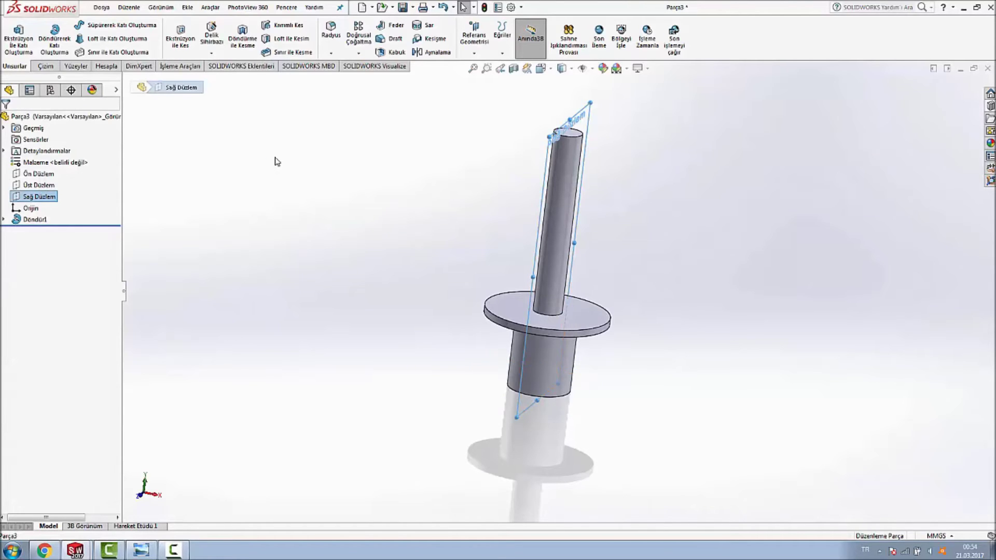
{"action": "middle_click_drag", "start_coordinate": [285, 162], "coordinate": [224, 164]}
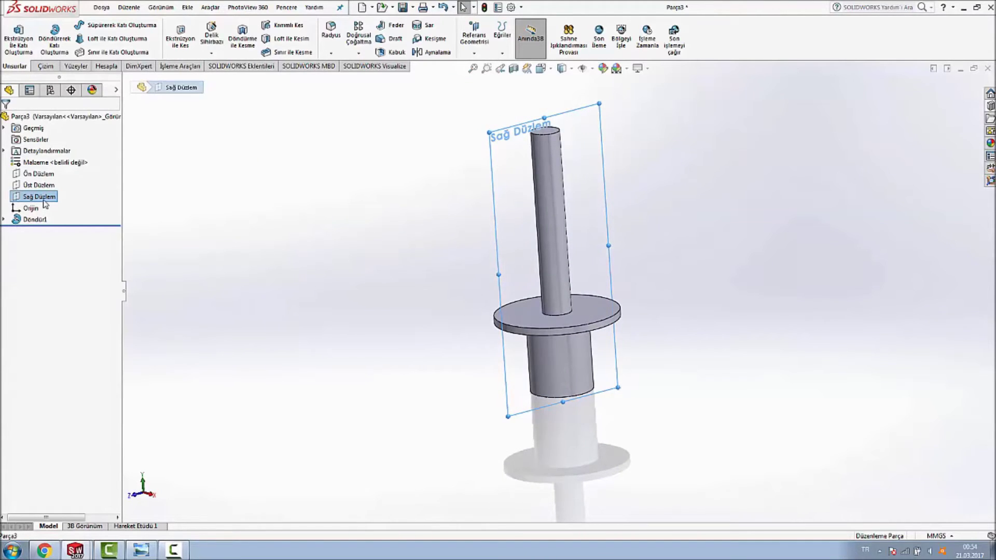
{"action": "right_click", "coordinate": [47, 202]}
{"action": "left_click", "coordinate": [59, 188]}
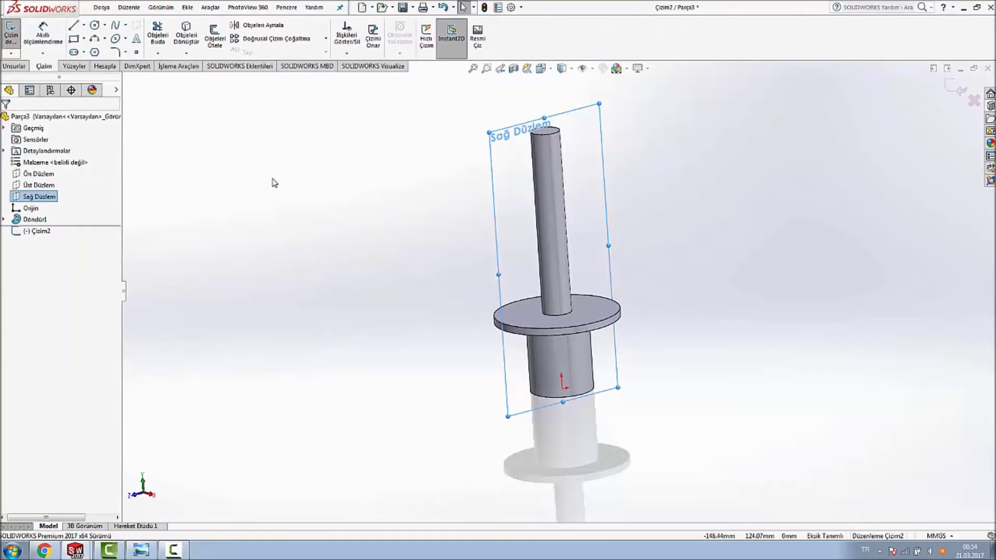
{"action": "key", "text": "space"}
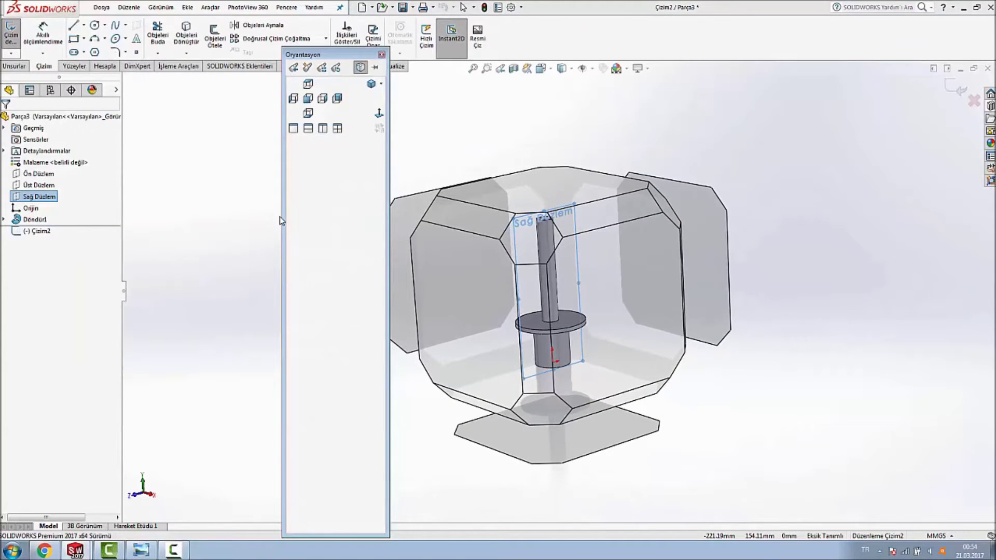
{"action": "key", "text": "ctrl+8"}
{"action": "left_click", "coordinate": [952, 86]}
{"action": "mouse_move", "coordinate": [336, 300]}
{"action": "middle_mouse_down"}
{"action": "mouse_move", "coordinate": [367, 176]}
{"action": "mouse_move", "coordinate": [337, 160]}
{"action": "middle_mouse_up"}
{"action": "left_click", "coordinate": [332, 39]}
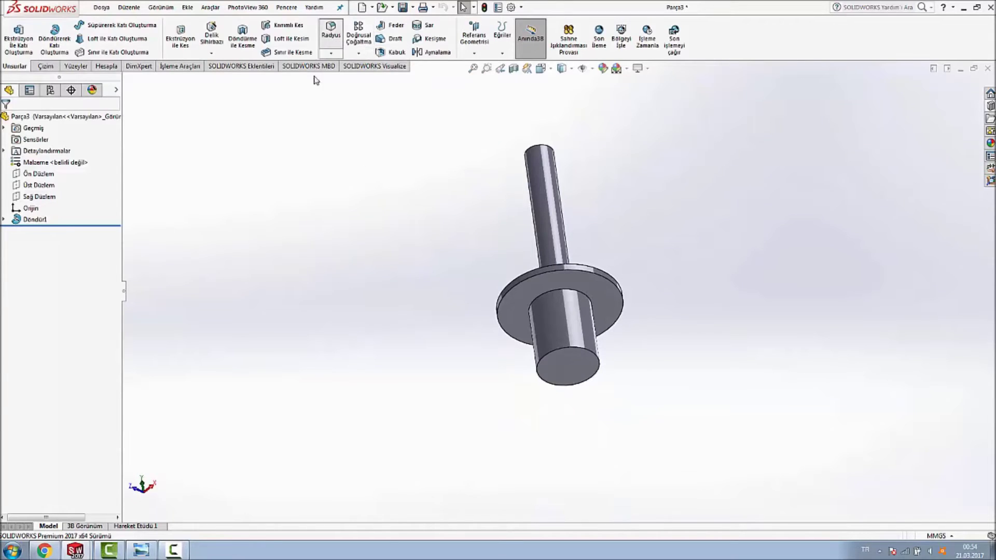
Step: Fillet the pin base's bottom circular edge with a 6 mm radius
{"action": "type", "text": "6"}
{"action": "key", "text": "Return"}
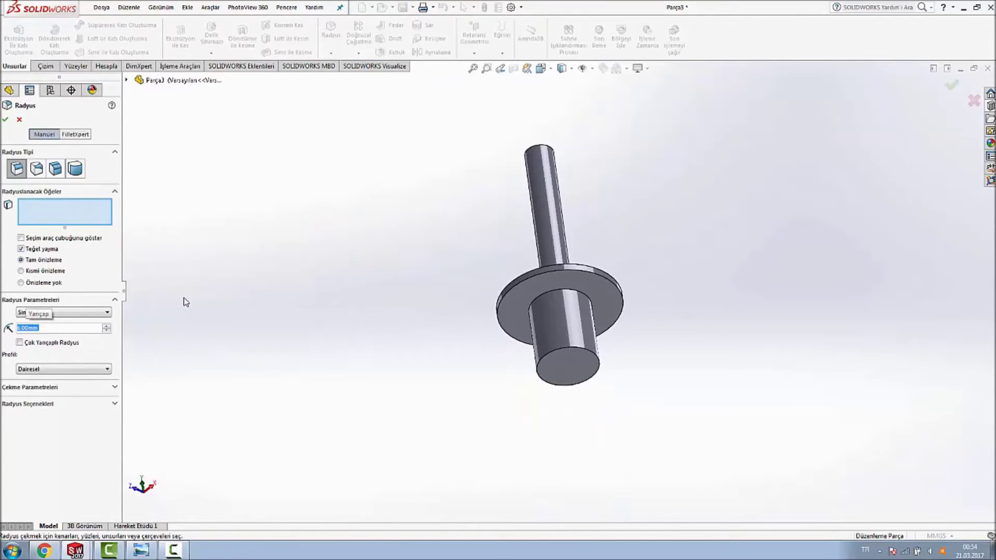
{"action": "left_click", "coordinate": [549, 352]}
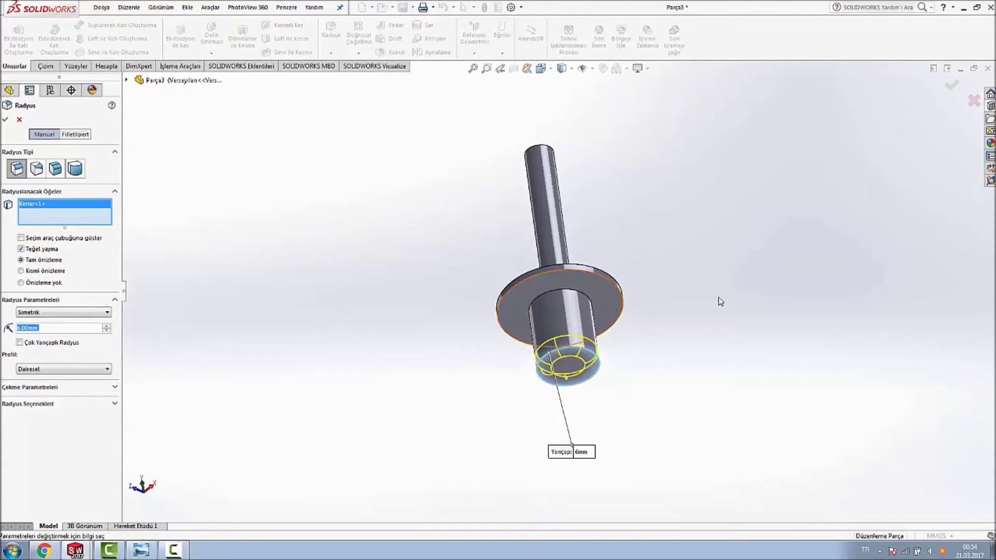
{"action": "left_click", "coordinate": [951, 87]}
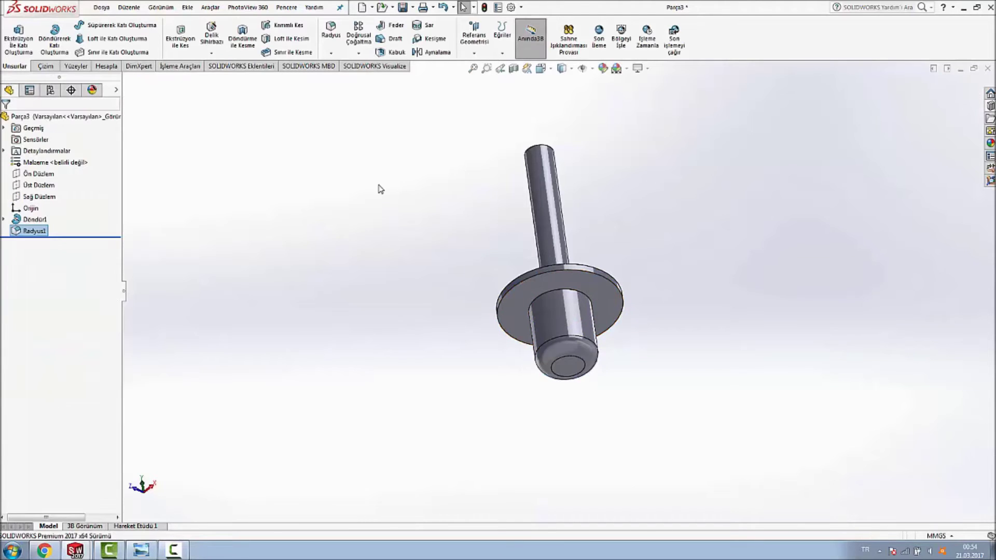
{"action": "right_click", "coordinate": [57, 197]}
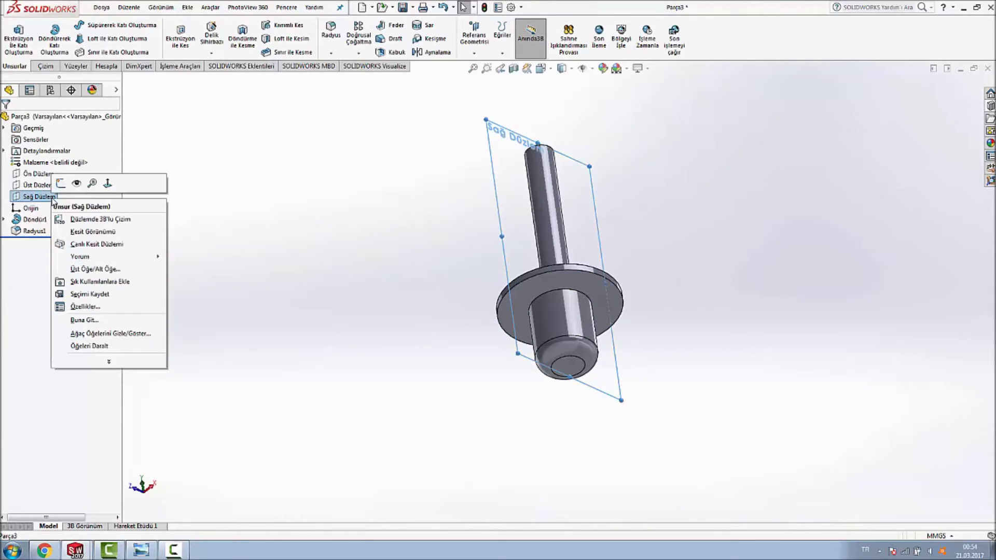
Step: Start a sketch on Sağ Düzlem facing it, and draw a vertical centerline up from the origin
{"action": "left_click", "coordinate": [73, 181]}
{"action": "key", "text": "space"}
{"action": "key", "text": "Escape"}
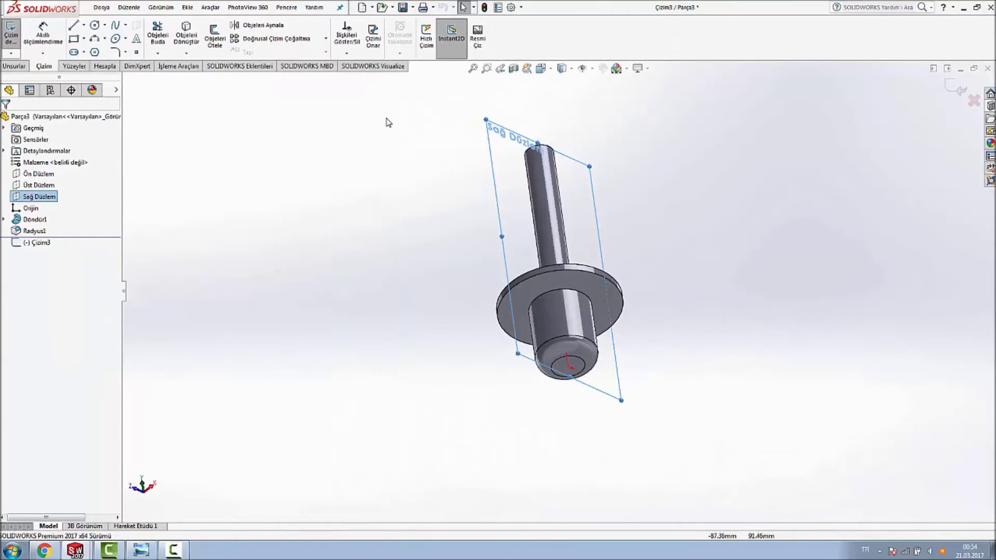
{"action": "key", "text": "space"}
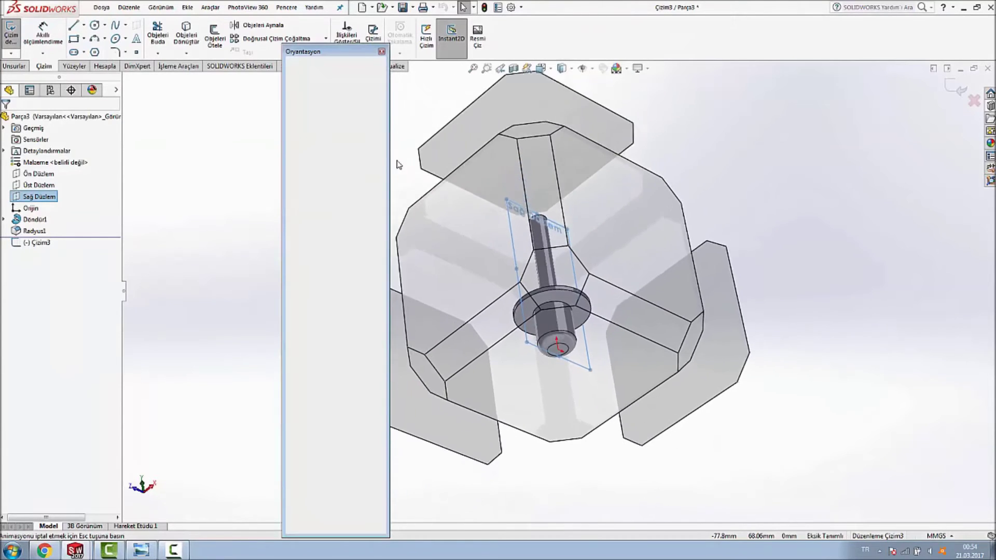
{"action": "left_click", "coordinate": [379, 115]}
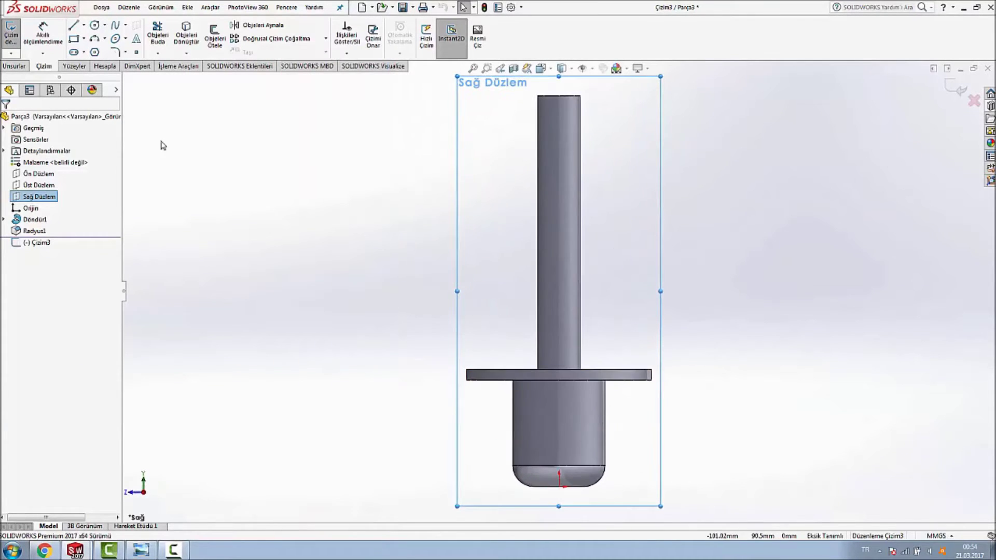
{"action": "left_click", "coordinate": [83, 25]}
{"action": "left_click", "coordinate": [92, 51]}
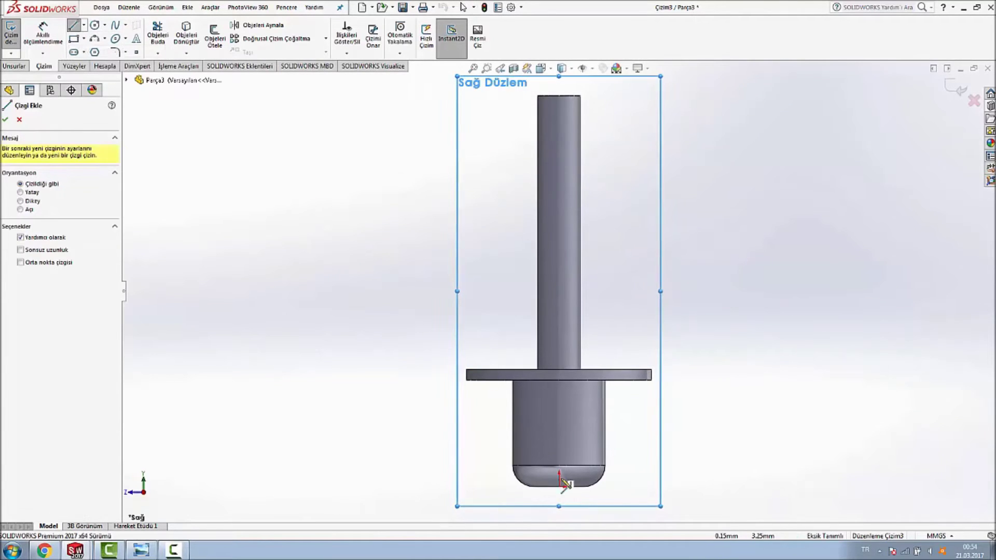
{"action": "left_click", "coordinate": [560, 485]}
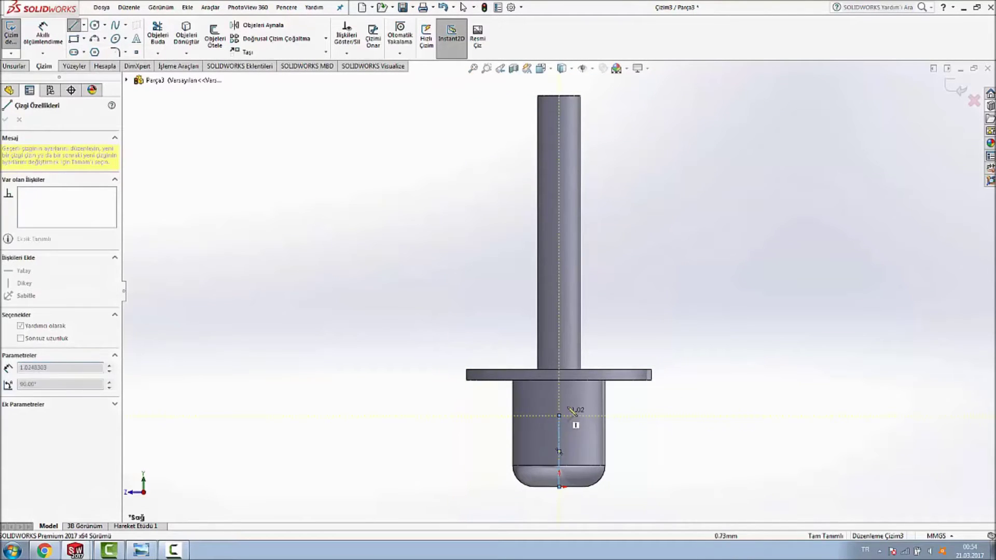
{"action": "left_click", "coordinate": [559, 417]}
{"action": "key", "text": "Escape"}
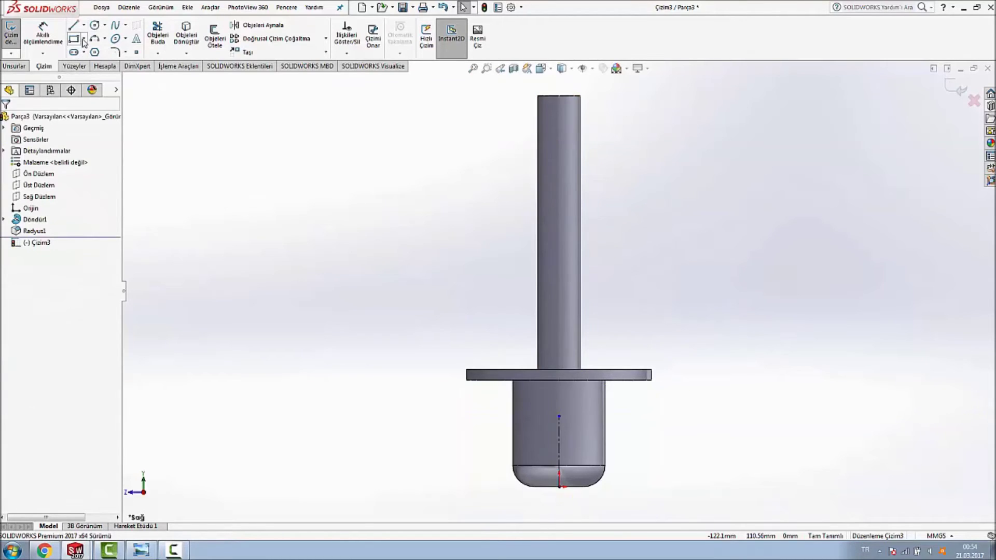
Step: Draw two corner rectangles over the left and right sides of the pin's rounded end
{"action": "left_click", "coordinate": [83, 40]}
{"action": "left_click", "coordinate": [95, 53]}
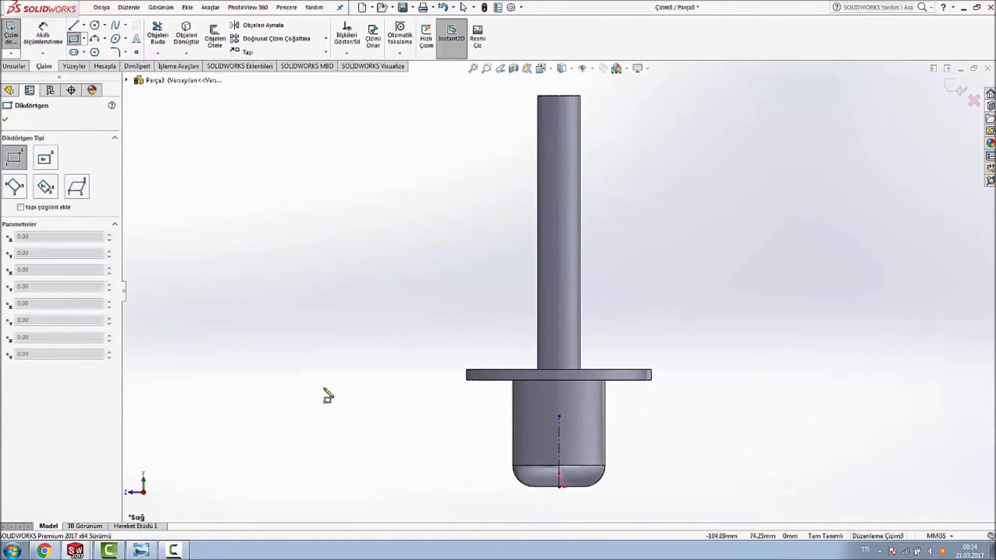
{"action": "left_click_drag", "start_coordinate": [541, 486], "coordinate": [492, 424]}
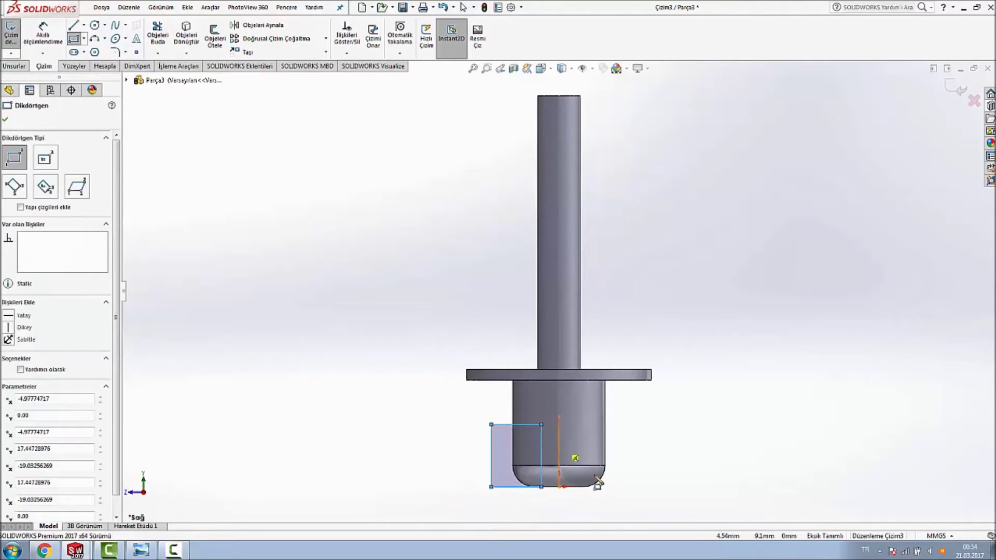
{"action": "left_click_drag", "start_coordinate": [576, 486], "coordinate": [633, 425]}
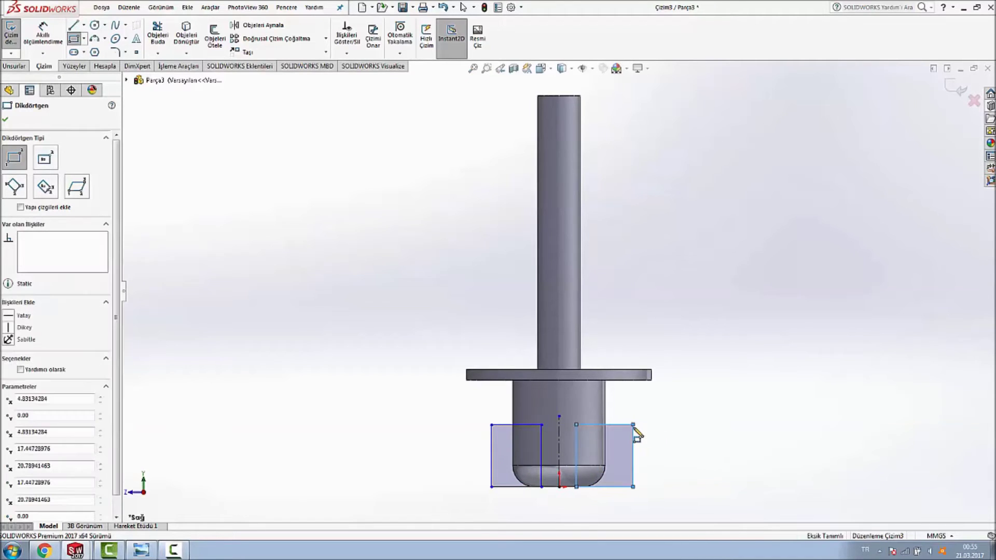
{"action": "key", "text": "Escape"}
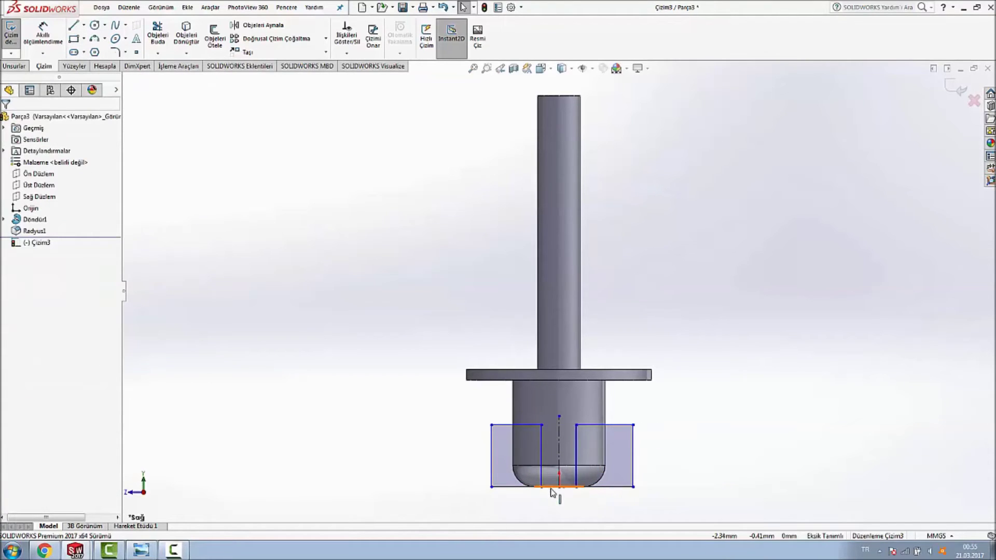
Step: Dimension both rectangles' vertical edges to 22 mm height
{"action": "left_click", "coordinate": [43, 34]}
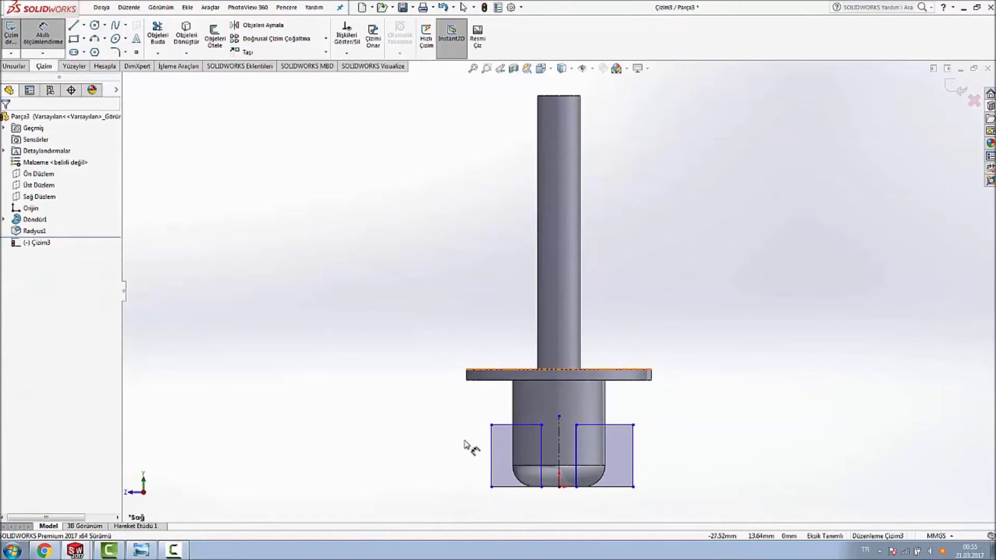
{"action": "left_click", "coordinate": [490, 453]}
{"action": "left_click", "coordinate": [451, 452]}
{"action": "type", "text": "22"}
{"action": "key", "text": "Return"}
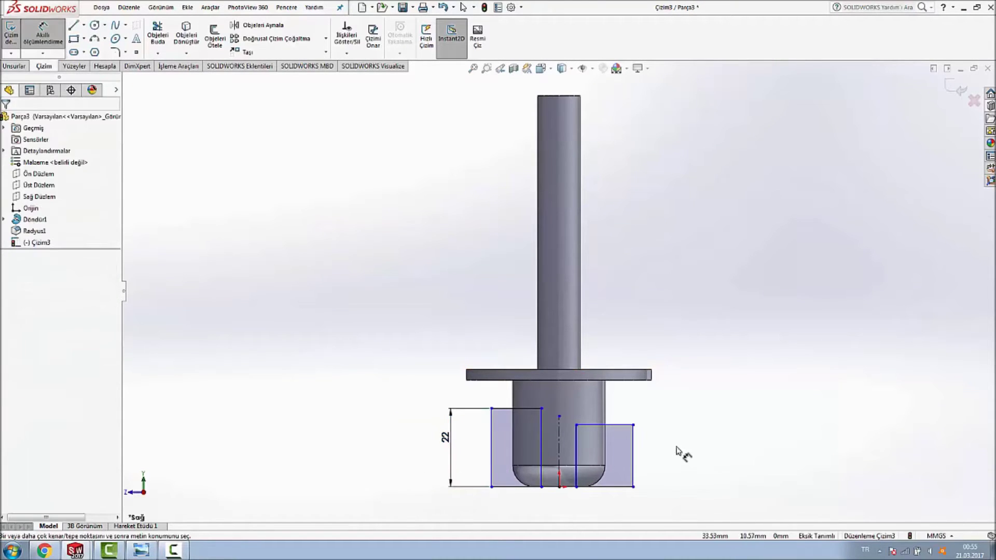
{"action": "left_click", "coordinate": [634, 459]}
{"action": "left_click", "coordinate": [690, 449]}
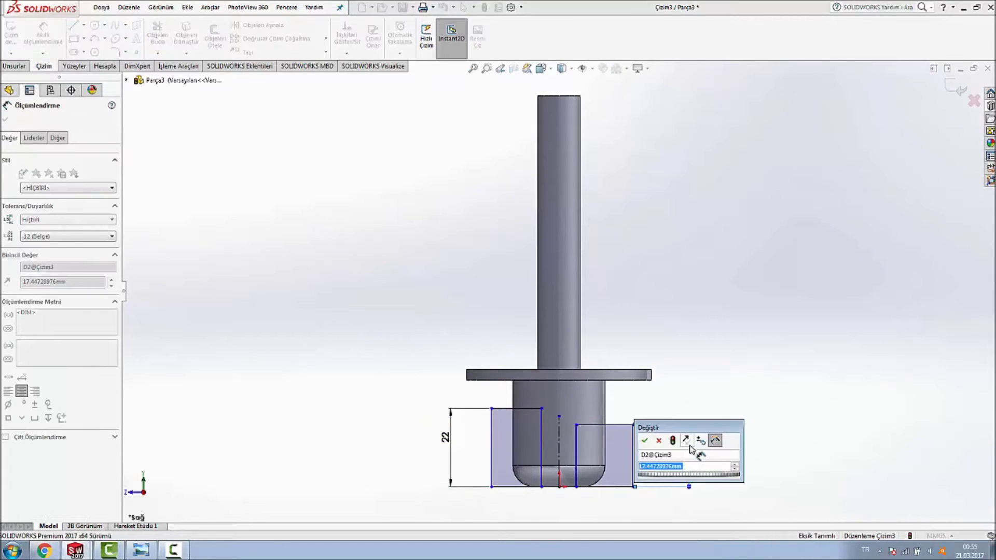
{"action": "type", "text": "22"}
{"action": "key", "text": "Return"}
{"action": "left_click", "coordinate": [843, 460]}
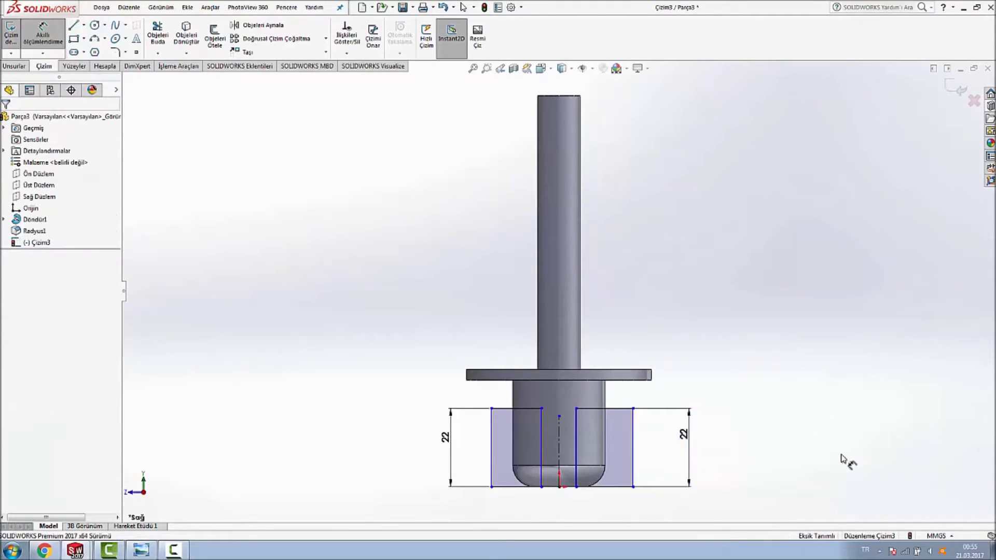
Step: Place each rectangle's inner edge 7 mm from the centerline
{"action": "left_click", "coordinate": [542, 453]}
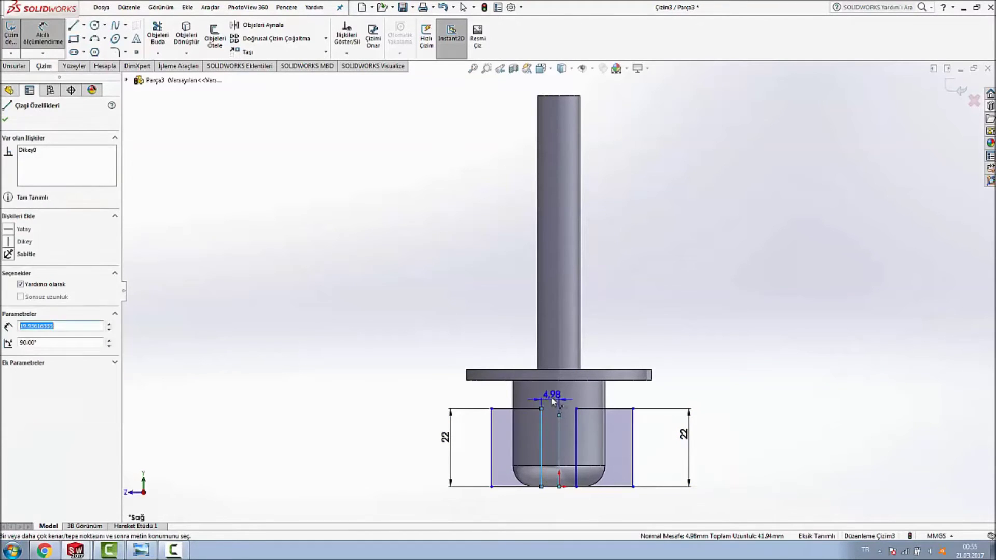
{"action": "left_click", "coordinate": [554, 404]}
{"action": "type", "text": "7"}
{"action": "key", "text": "Return"}
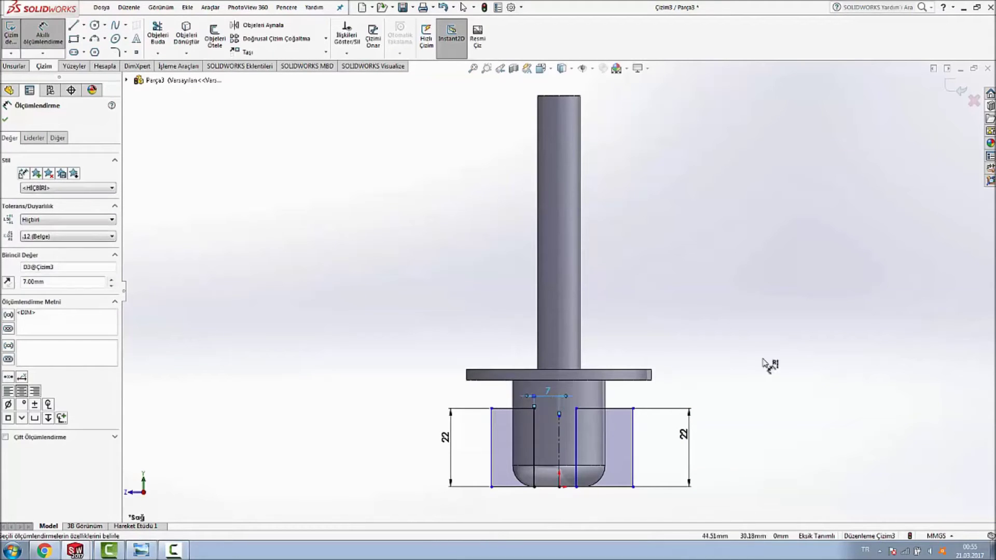
{"action": "left_click", "coordinate": [769, 365]}
{"action": "left_click", "coordinate": [576, 437]}
{"action": "left_click", "coordinate": [559, 425]}
{"action": "left_click", "coordinate": [576, 397]}
{"action": "type", "text": "7"}
{"action": "key", "text": "Return"}
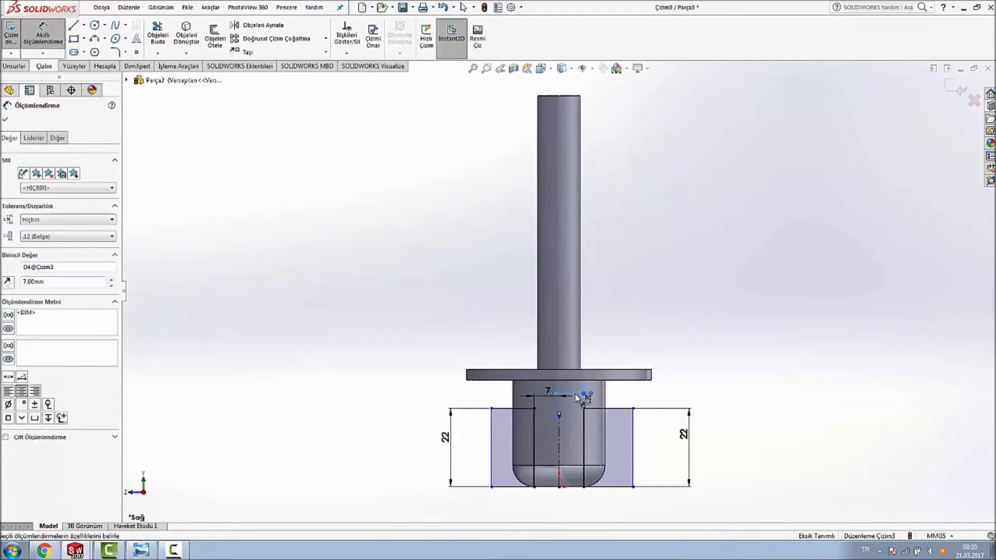
{"action": "left_click", "coordinate": [722, 259]}
{"action": "middle_click_drag", "start_coordinate": [451, 307], "coordinate": [416, 289]}
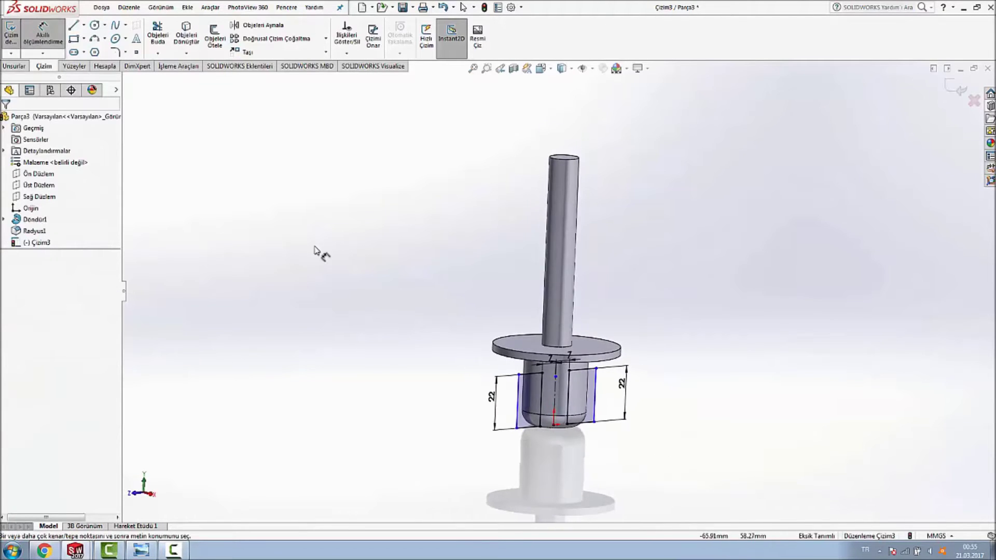
{"action": "left_click", "coordinate": [14, 67]}
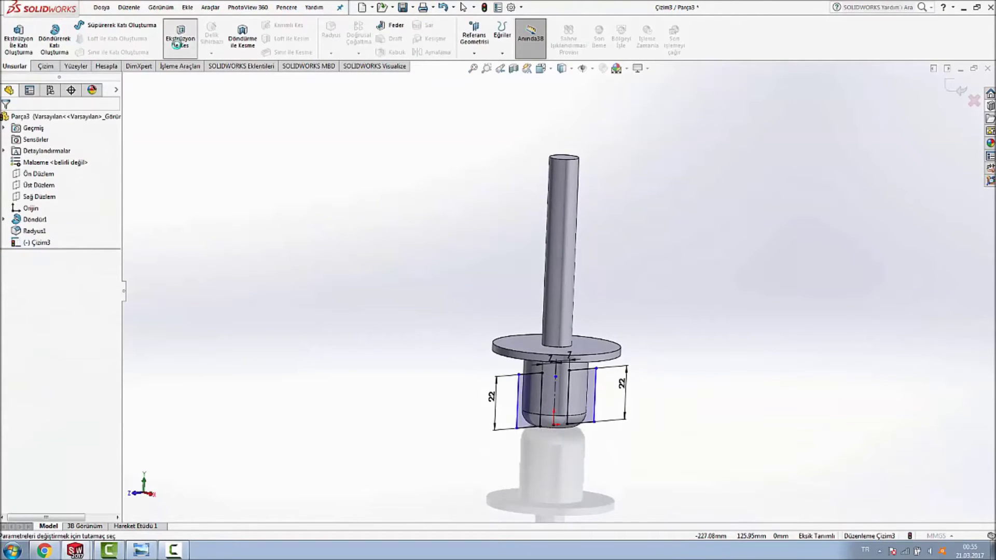
Step: Cut-extrude both rectangles mid-plane to a 70 mm depth, flattening the pin end into a tab
{"action": "left_click", "coordinate": [180, 36]}
{"action": "left_click", "coordinate": [98, 182]}
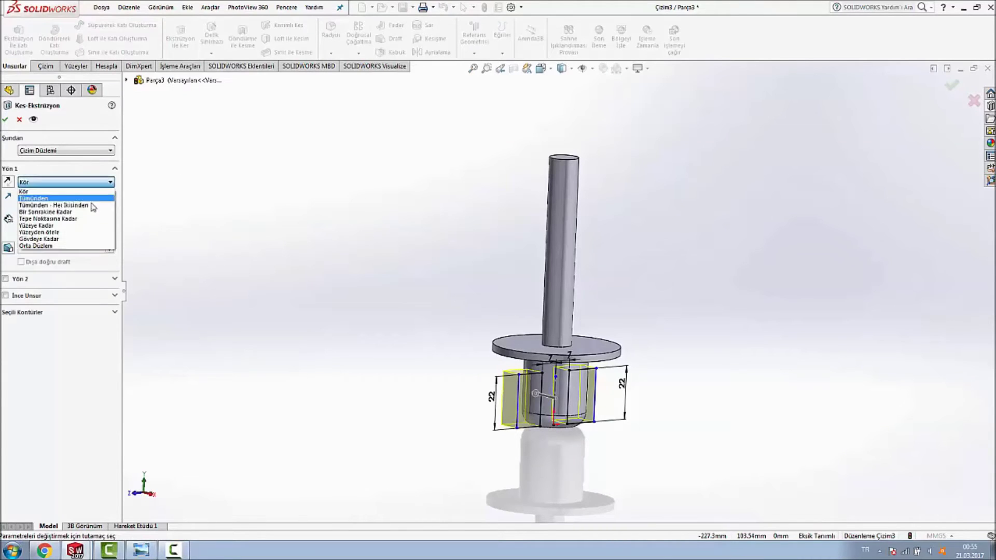
{"action": "left_click", "coordinate": [78, 247]}
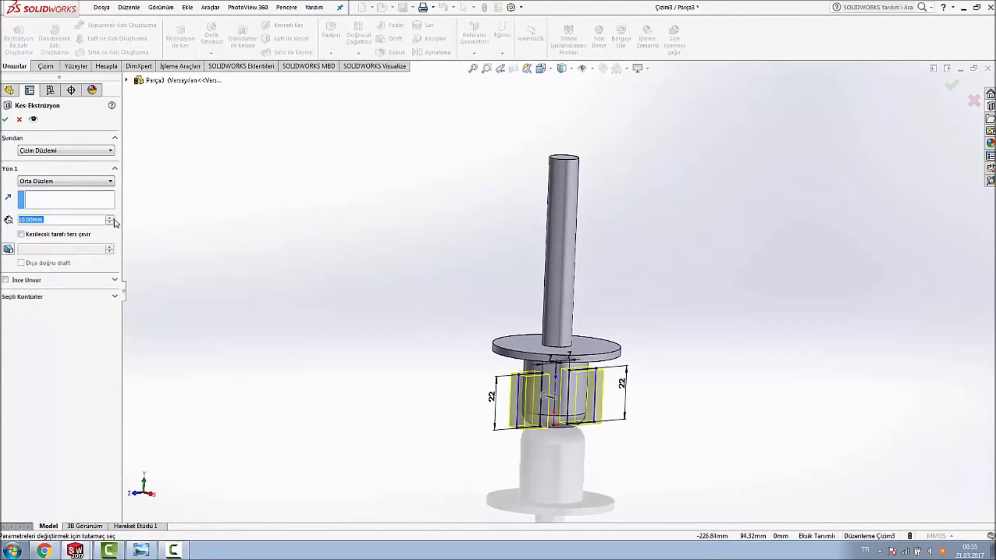
{"action": "left_click", "coordinate": [110, 219]}
{"action": "left_click", "coordinate": [5, 120]}
{"action": "mouse_move", "coordinate": [402, 224]}
{"action": "middle_mouse_down"}
{"action": "mouse_move", "coordinate": [211, 320]}
{"action": "mouse_move", "coordinate": [334, 373]}
{"action": "mouse_move", "coordinate": [255, 437]}
{"action": "middle_mouse_up"}
{"action": "mouse_move", "coordinate": [703, 173]}
{"action": "middle_mouse_down"}
{"action": "mouse_move", "coordinate": [551, 260]}
{"action": "mouse_move", "coordinate": [604, 173]}
{"action": "mouse_move", "coordinate": [485, 211]}
{"action": "mouse_move", "coordinate": [720, 221]}
{"action": "mouse_move", "coordinate": [704, 204]}
{"action": "middle_mouse_up"}
Step: Start a new sketch on the Front Plane and view it normal-to
{"action": "scroll", "coordinate": [604, 173], "scroll_direction": "down", "scroll_amount": 3}
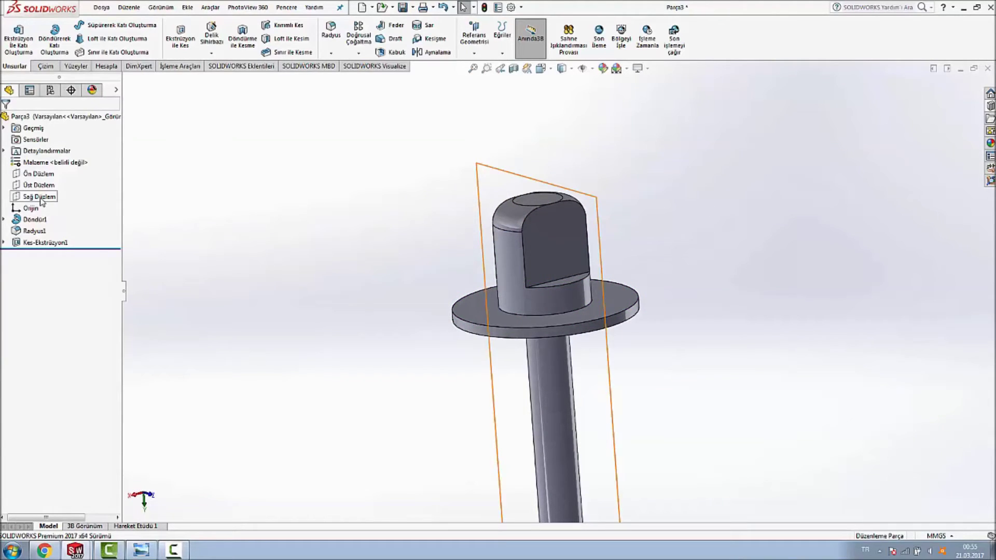
{"action": "left_click", "coordinate": [39, 173]}
{"action": "mouse_move", "coordinate": [349, 173]}
{"action": "middle_mouse_down"}
{"action": "mouse_move", "coordinate": [360, 227]}
{"action": "mouse_move", "coordinate": [348, 193]}
{"action": "mouse_move", "coordinate": [329, 192]}
{"action": "mouse_move", "coordinate": [335, 199]}
{"action": "middle_mouse_up"}
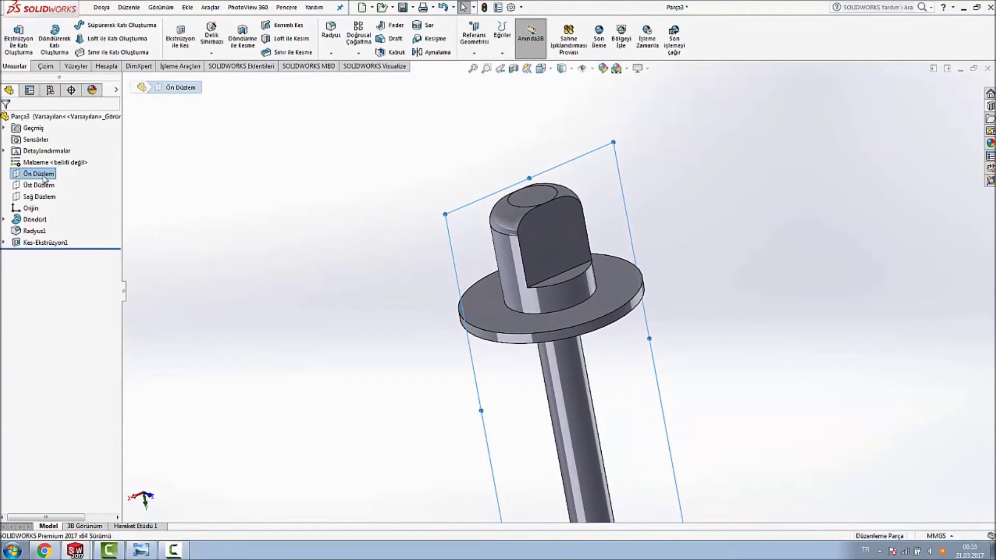
{"action": "right_click", "coordinate": [40, 176]}
{"action": "left_click", "coordinate": [50, 151]}
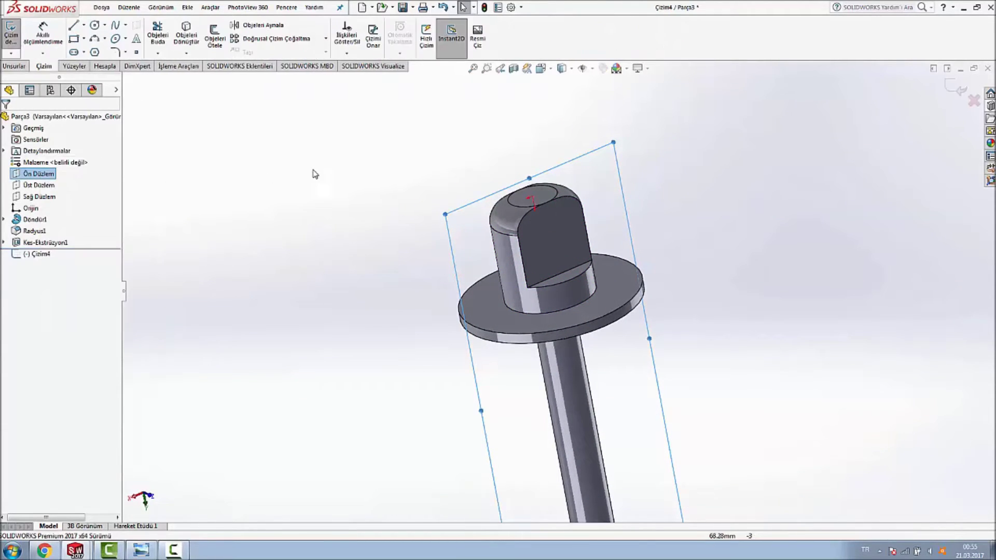
{"action": "key", "text": "space"}
{"action": "left_click", "coordinate": [382, 111]}
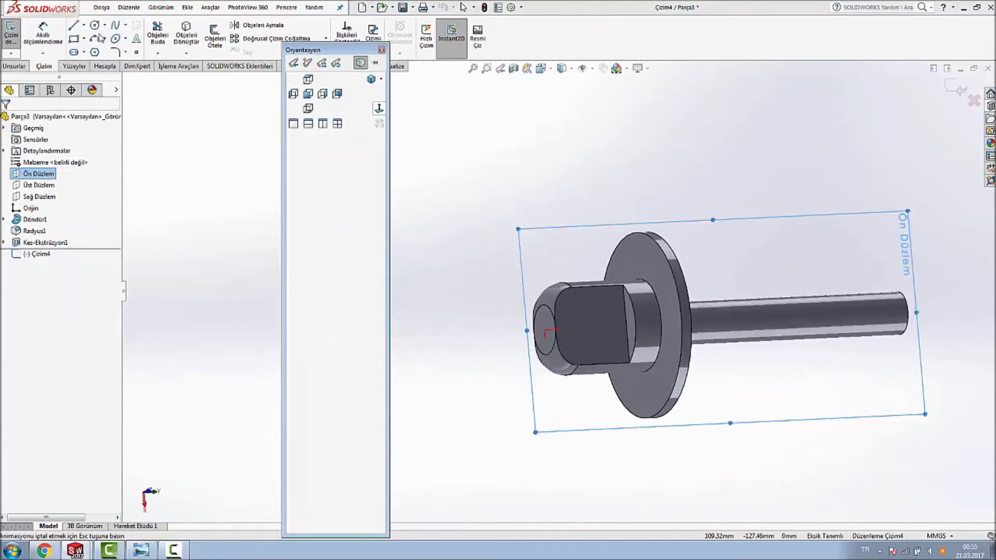
Step: Draw a vertical line up from the origin and dimension it 10 mm
{"action": "left_click", "coordinate": [83, 25]}
{"action": "left_click", "coordinate": [87, 38]}
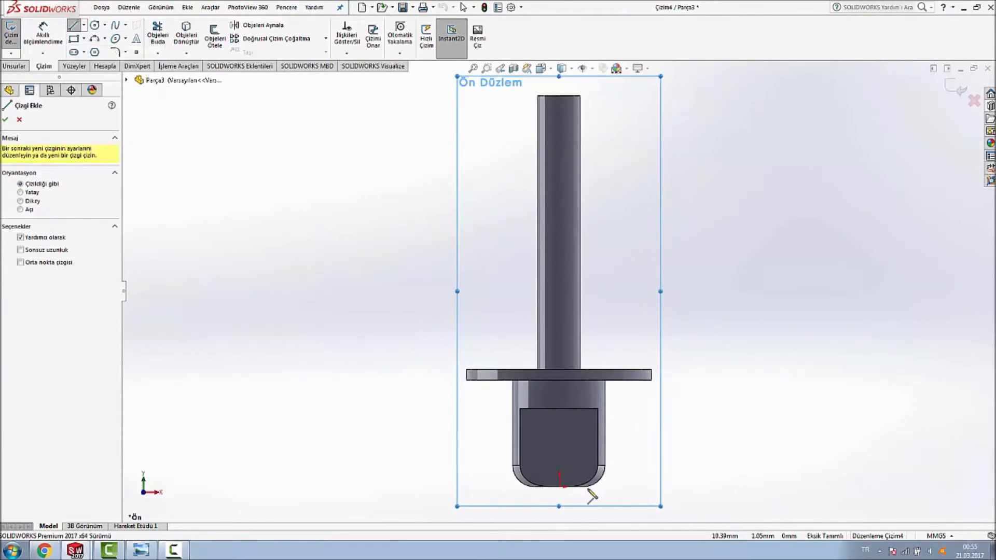
{"action": "left_click", "coordinate": [559, 487]}
{"action": "left_click", "coordinate": [559, 436]}
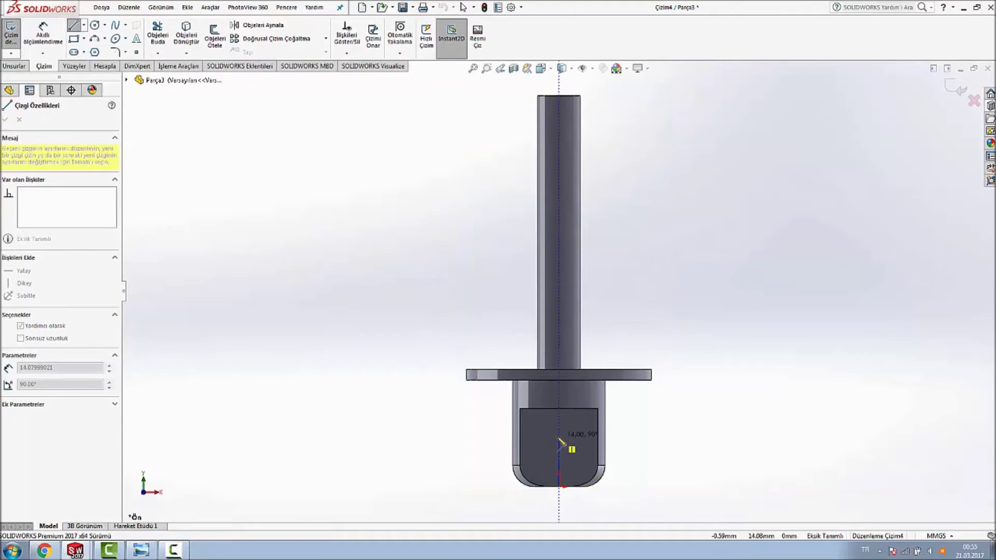
{"action": "left_click", "coordinate": [55, 38]}
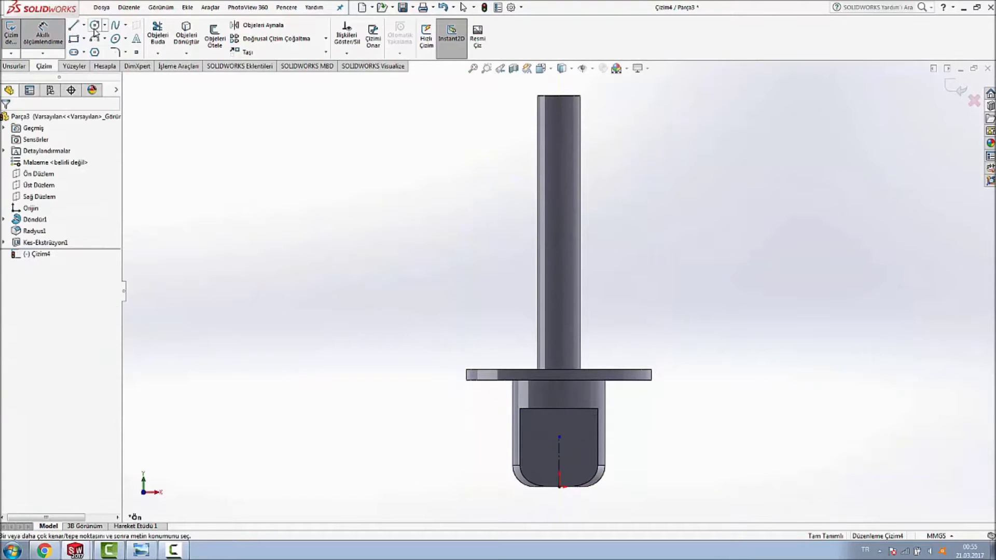
{"action": "left_click", "coordinate": [559, 453]}
{"action": "left_click", "coordinate": [455, 458]}
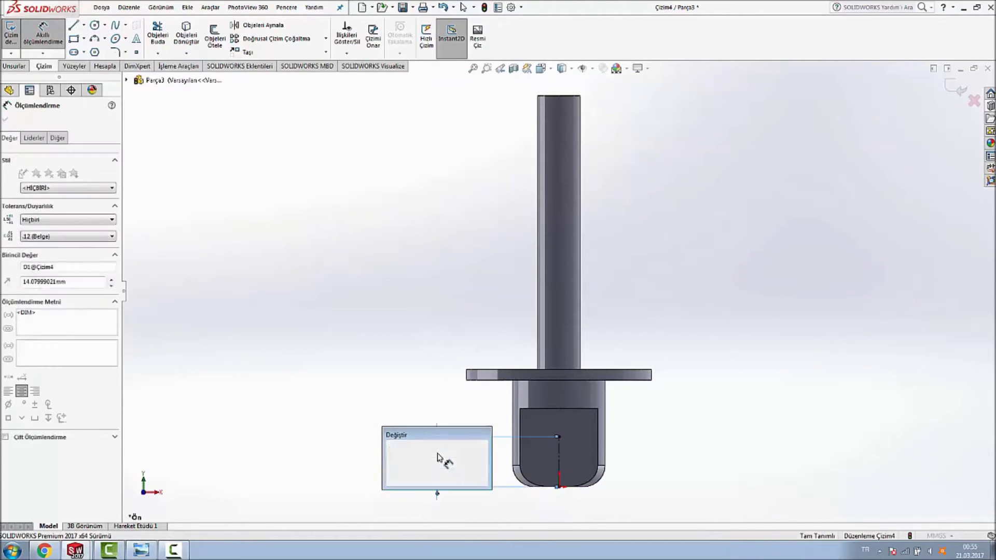
{"action": "type", "text": "10"}
{"action": "key", "text": "Return"}
{"action": "left_click", "coordinate": [304, 346]}
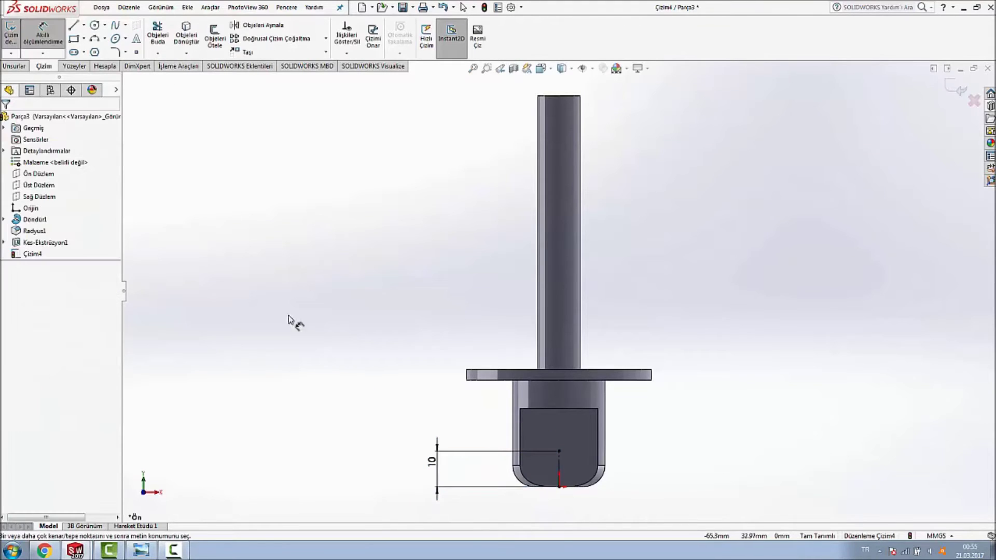
Step: Draw a circle centred on the line's top end and dimension it Ø16
{"action": "left_click", "coordinate": [94, 26]}
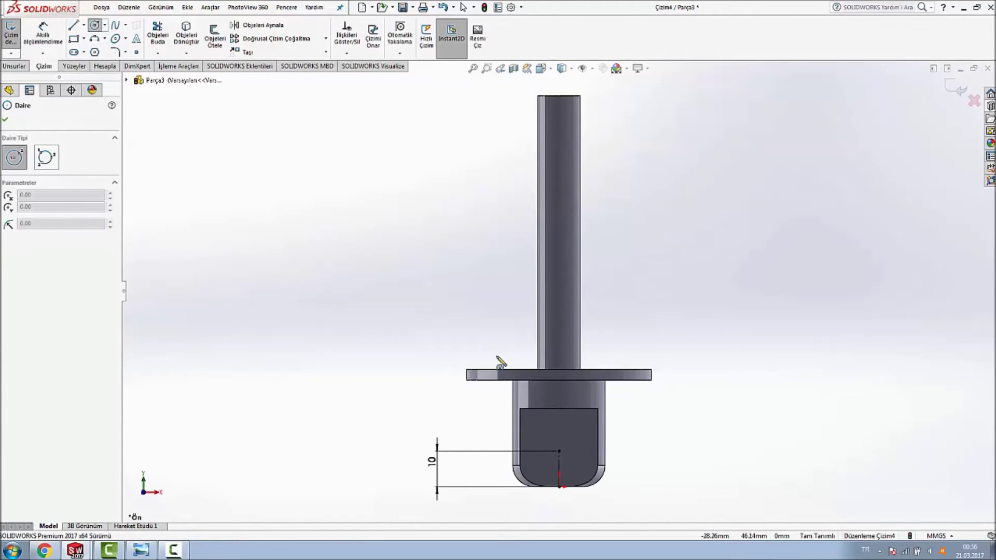
{"action": "left_click", "coordinate": [559, 452]}
{"action": "left_click", "coordinate": [582, 442]}
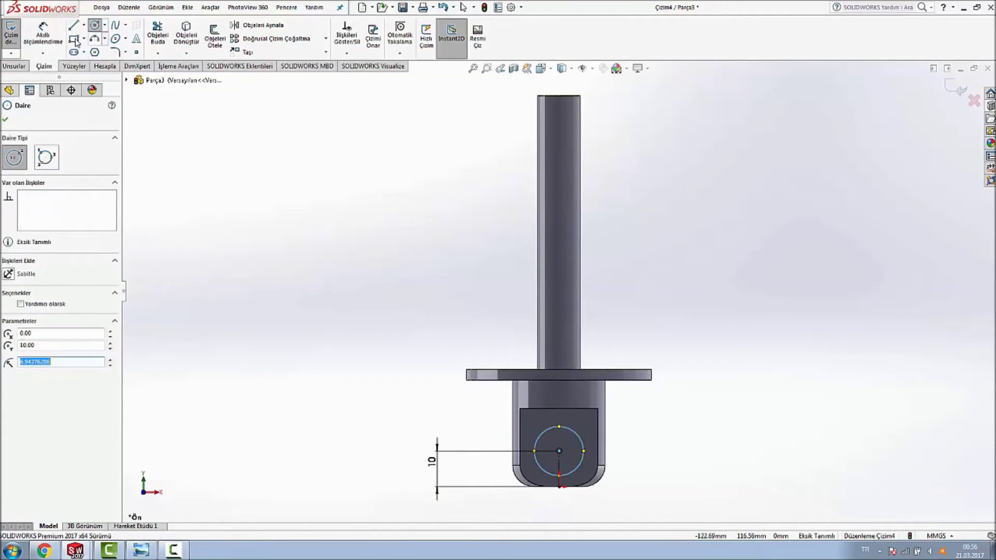
{"action": "left_click", "coordinate": [42, 33]}
{"action": "left_click", "coordinate": [580, 437]}
{"action": "left_click", "coordinate": [726, 438]}
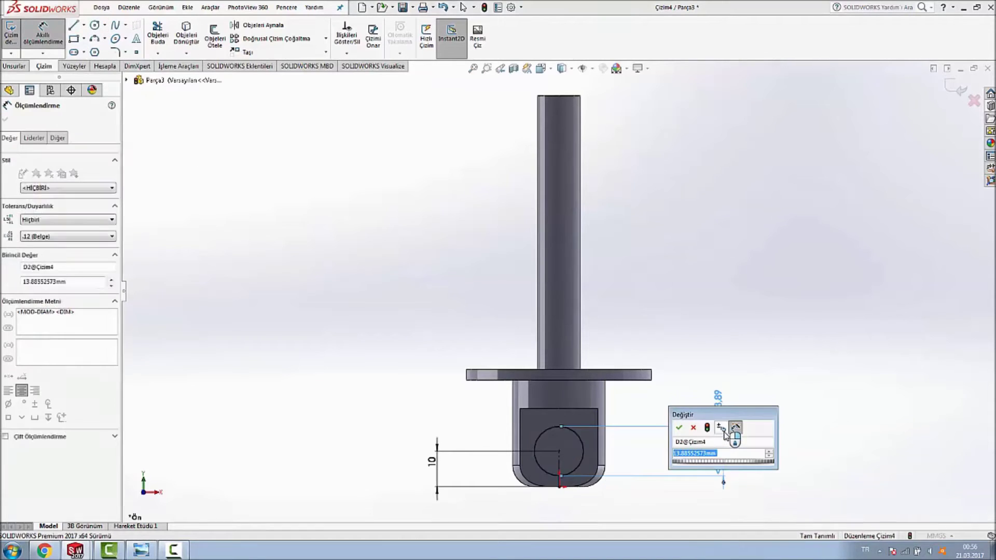
{"action": "type", "text": "16"}
{"action": "key", "text": "Return"}
{"action": "key", "text": "Escape"}
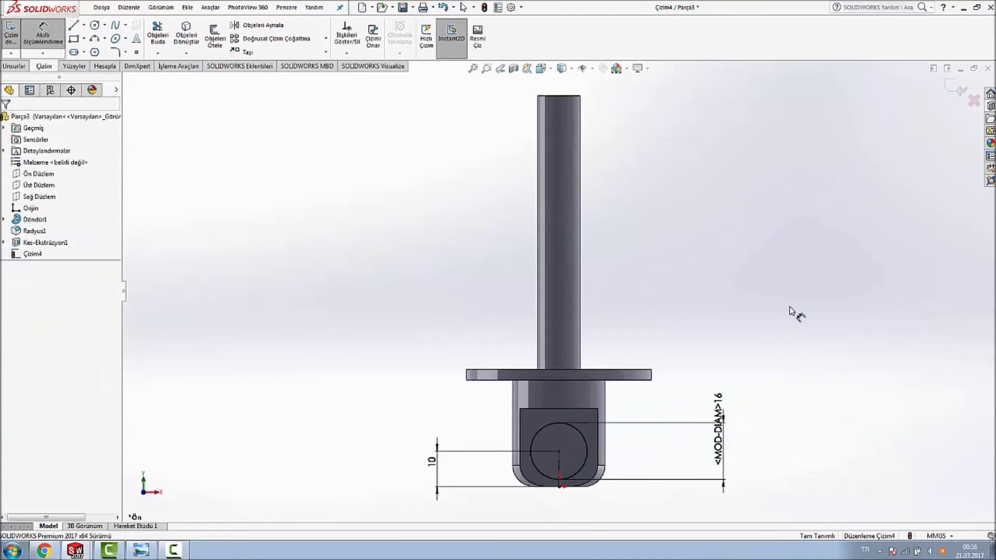
Step: Extrude the Ø16 circle 20 mm Mid Plane into a round cross boss
{"action": "left_click", "coordinate": [17, 70]}
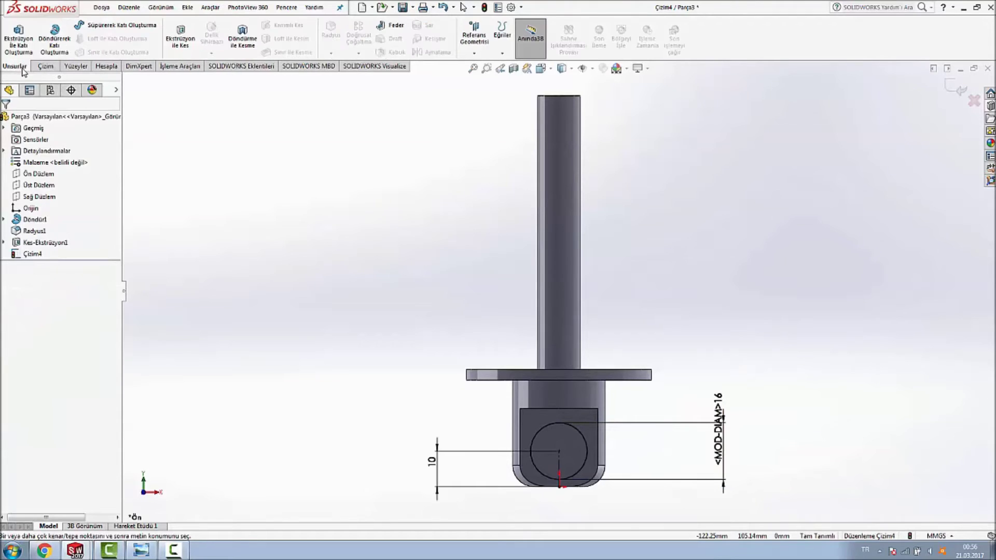
{"action": "middle_click_drag", "start_coordinate": [313, 196], "coordinate": [356, 192]}
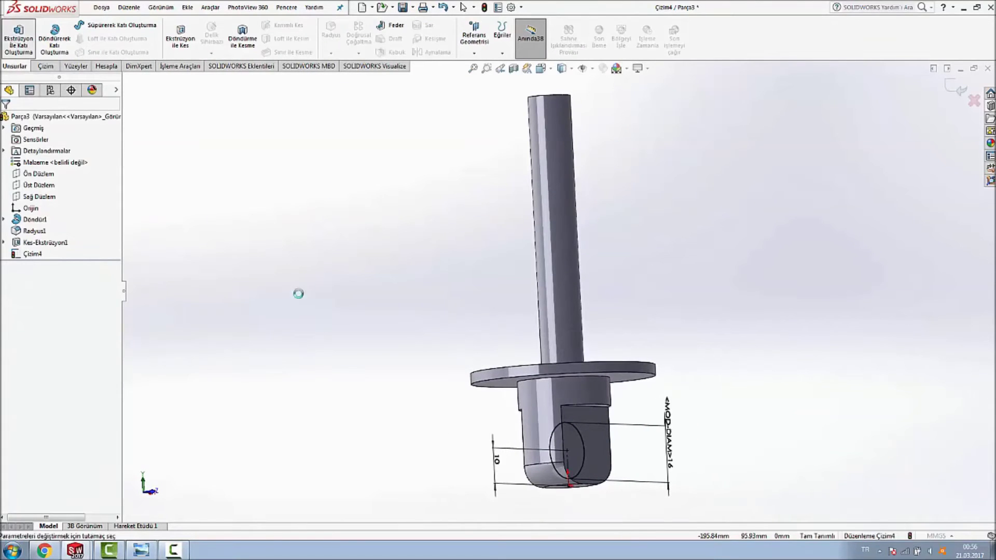
{"action": "left_click", "coordinate": [81, 184]}
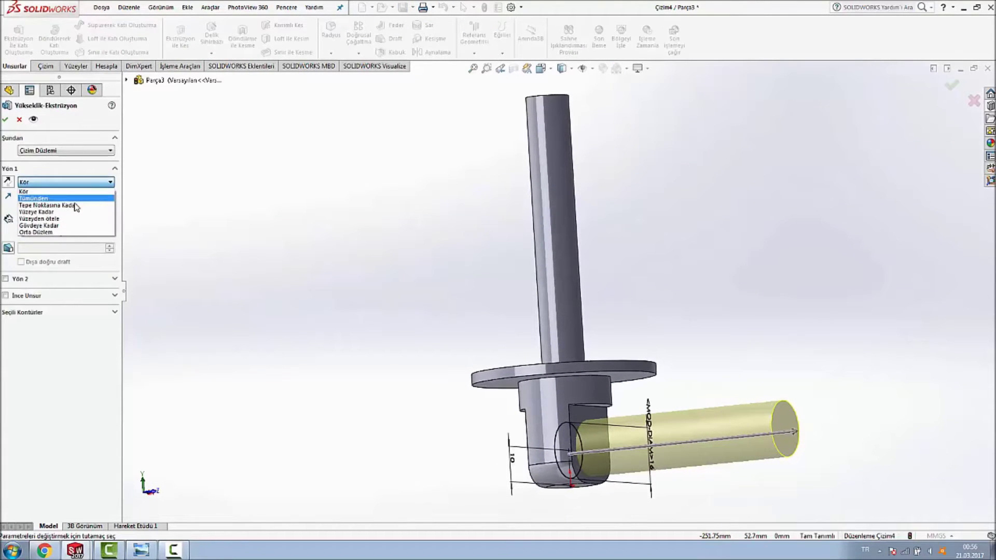
{"action": "left_click", "coordinate": [66, 234]}
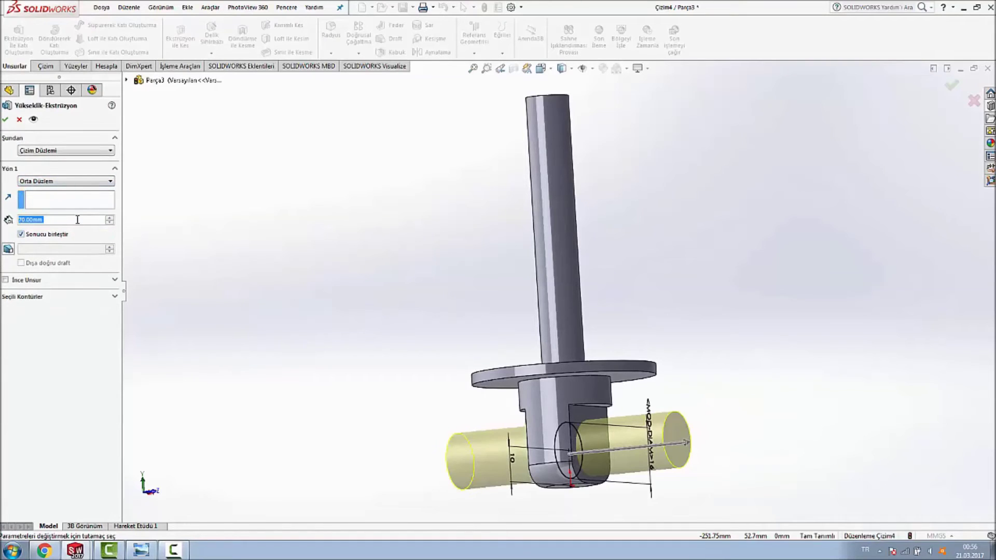
{"action": "type", "text": "20"}
{"action": "key", "text": "Return"}
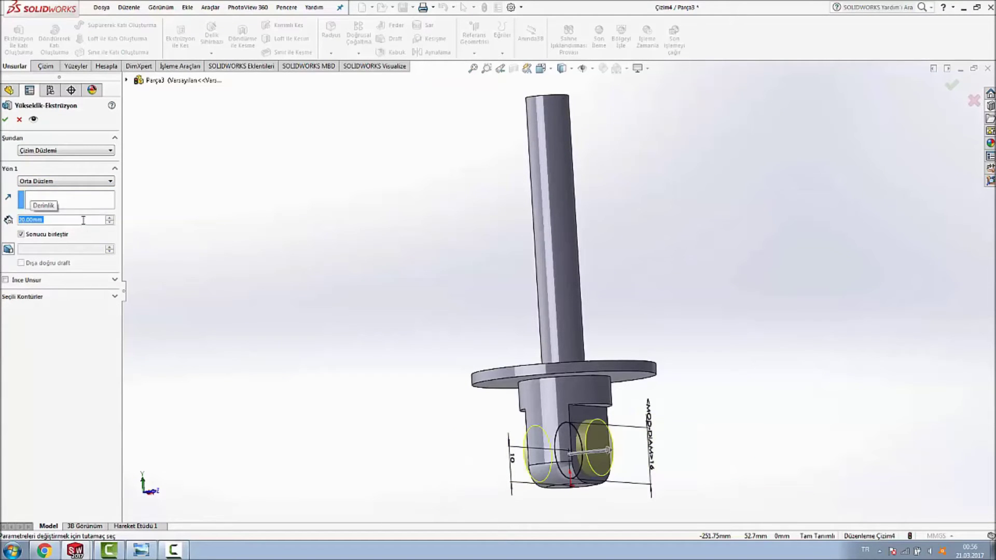
{"action": "left_click", "coordinate": [5, 120]}
{"action": "middle_click_drag", "start_coordinate": [313, 255], "coordinate": [288, 244]}
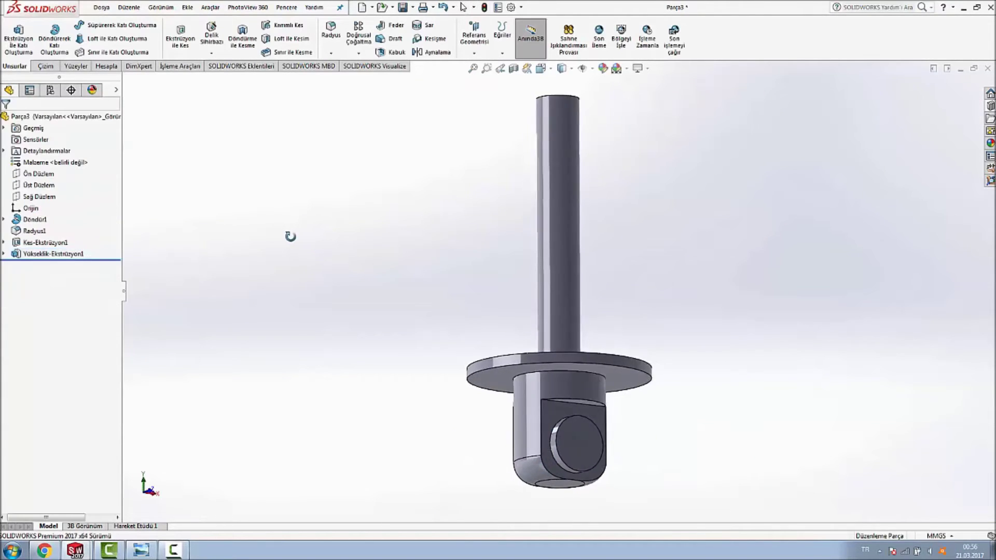
Step: Sketch an Ø8 circle on the boss end face
{"action": "right_click", "coordinate": [573, 444]}
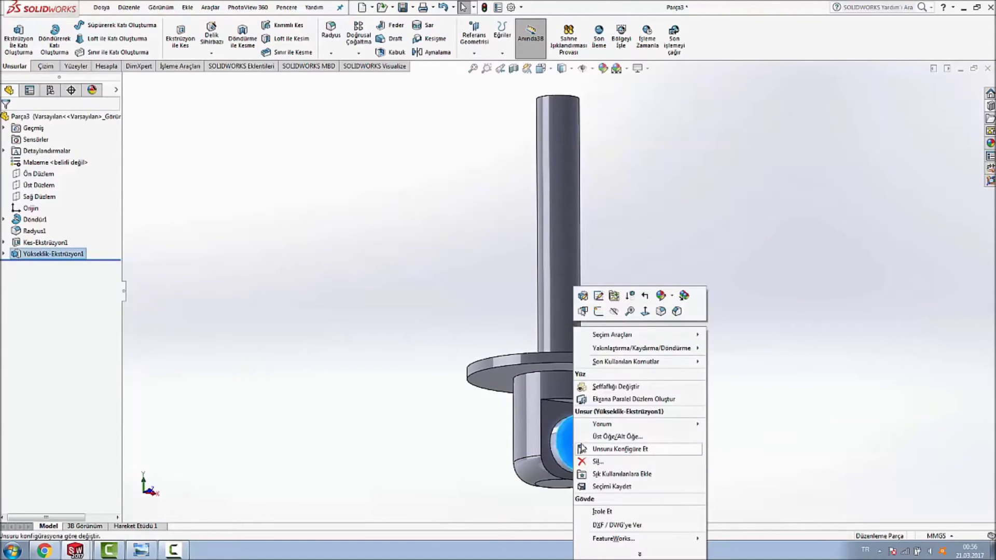
{"action": "left_click", "coordinate": [598, 311]}
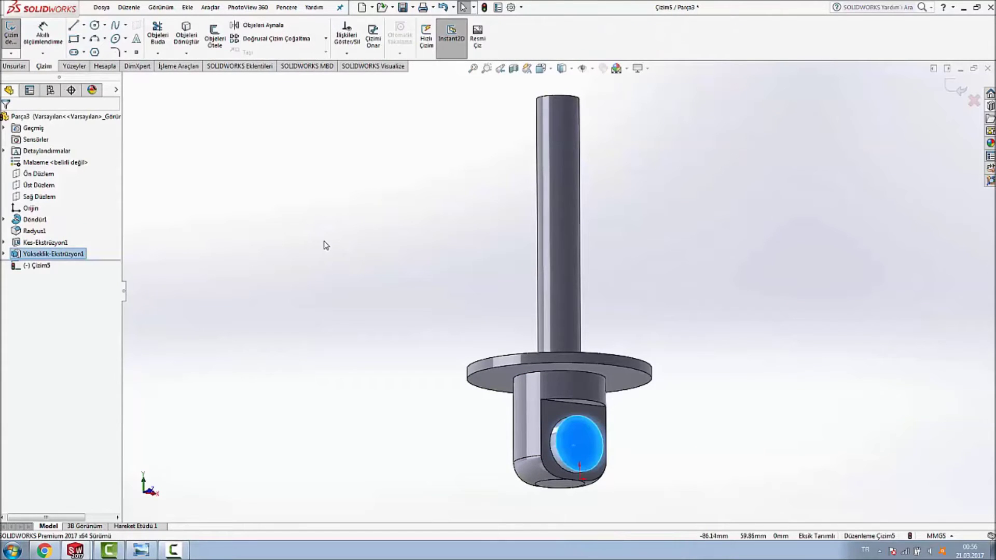
{"action": "left_click", "coordinate": [95, 25]}
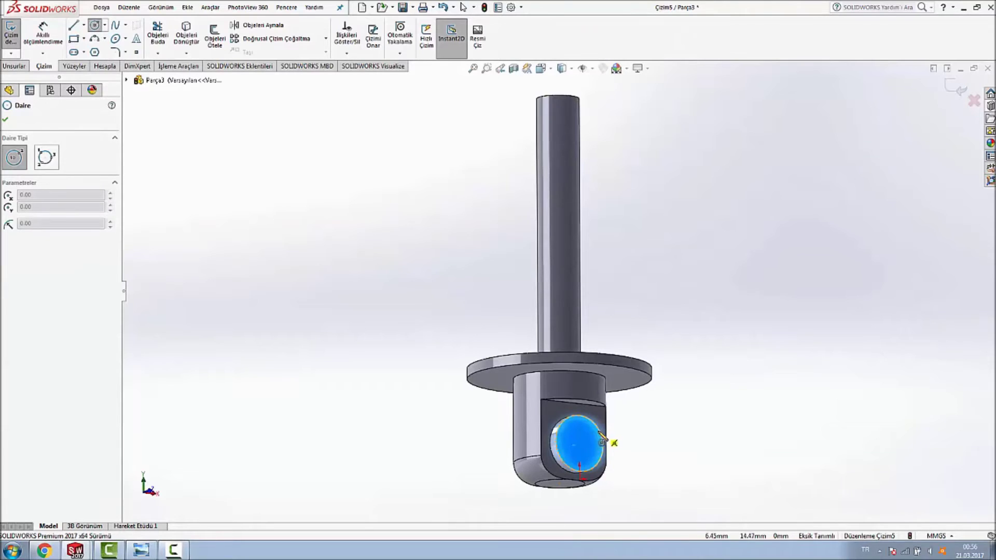
{"action": "left_click", "coordinate": [580, 443]}
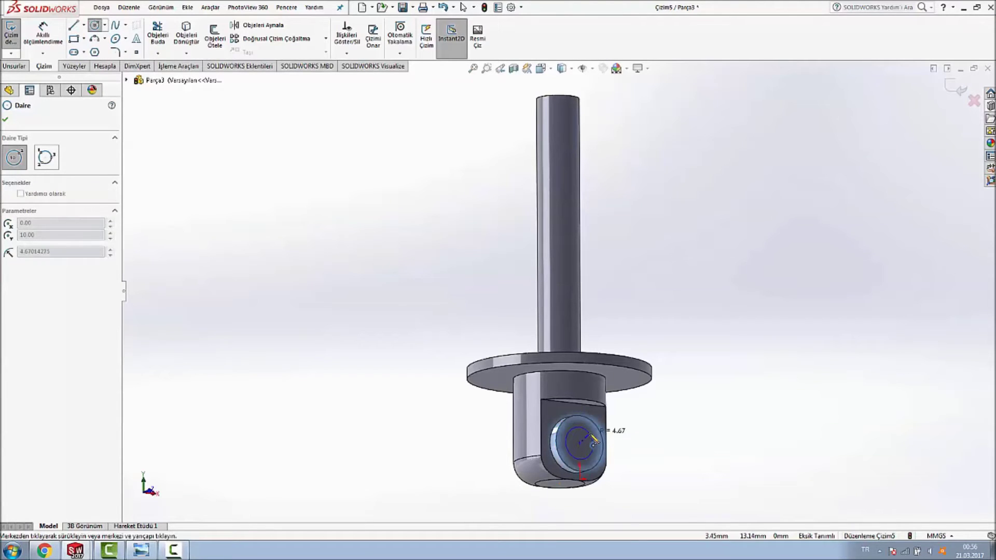
{"action": "left_click", "coordinate": [594, 441]}
{"action": "left_click", "coordinate": [40, 35]}
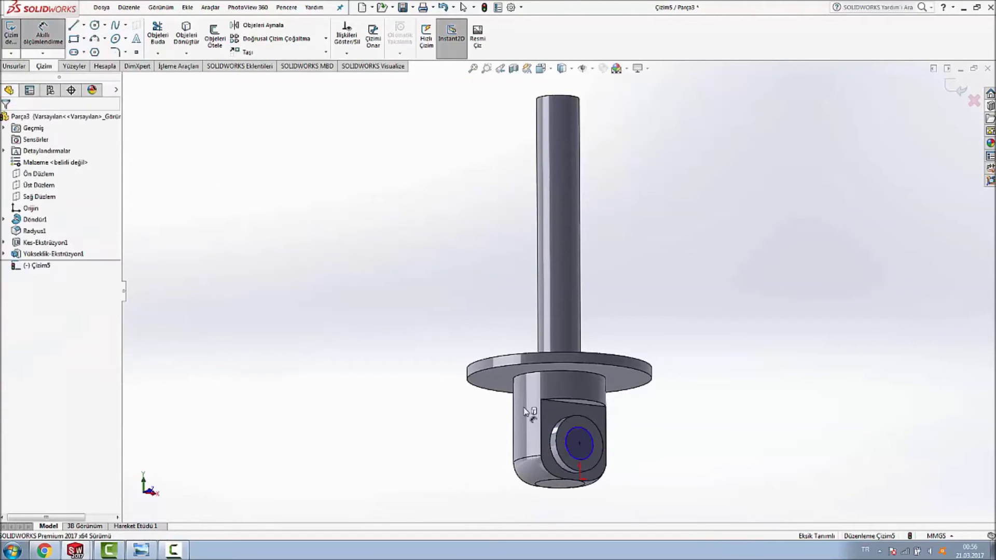
{"action": "left_click", "coordinate": [592, 442]}
{"action": "left_click", "coordinate": [755, 432]}
{"action": "type", "text": "8"}
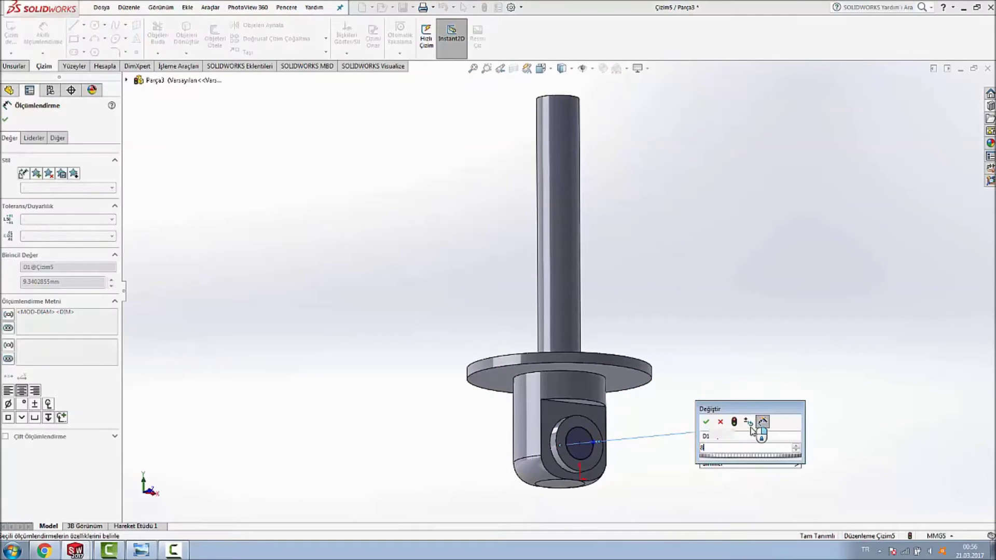
{"action": "key", "text": "Return"}
Step: Extruded-cut the Ø8 circle 47 mm deep to make the hole
{"action": "left_click", "coordinate": [11, 69]}
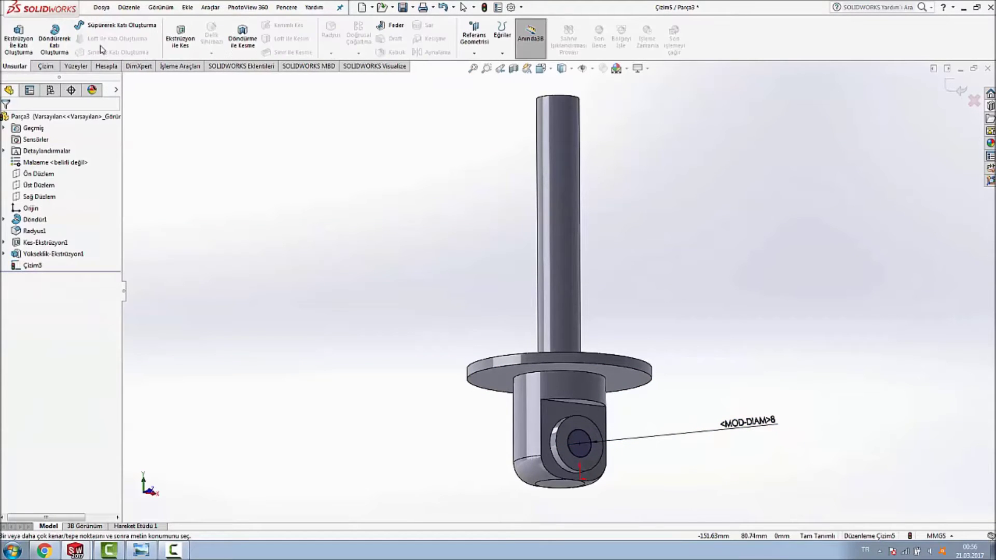
{"action": "left_click", "coordinate": [178, 48]}
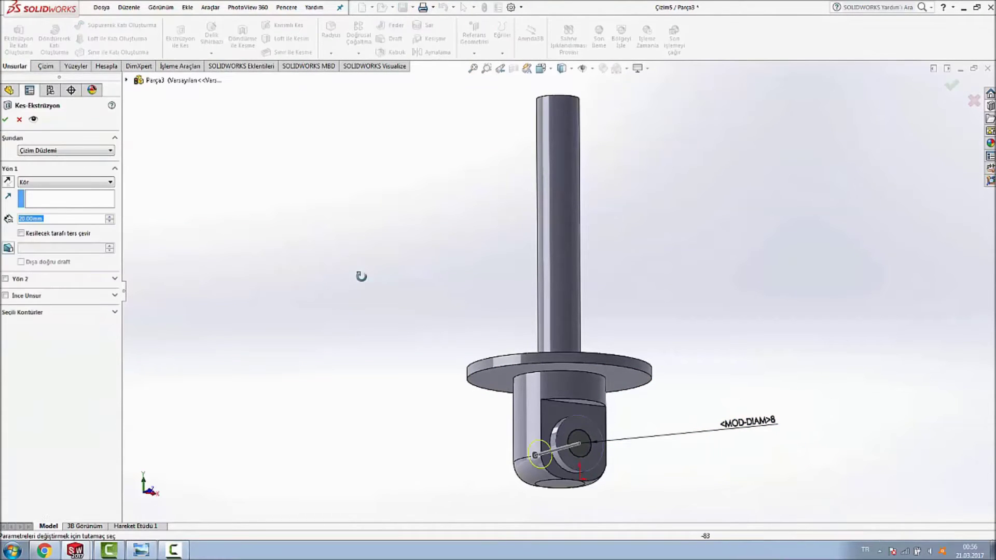
{"action": "left_click_drag", "start_coordinate": [543, 450], "coordinate": [452, 474]}
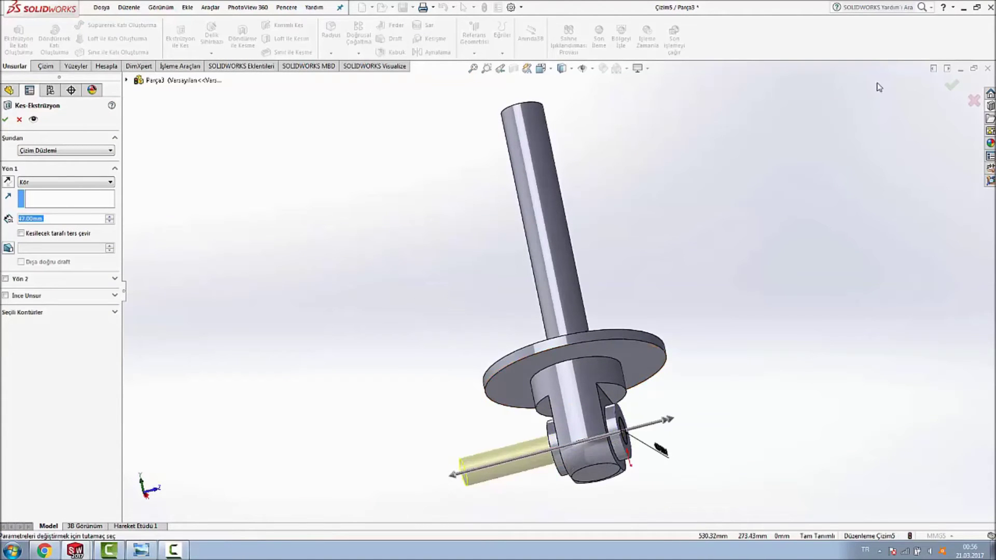
{"action": "left_click", "coordinate": [957, 91]}
{"action": "scroll", "coordinate": [724, 218], "scroll_direction": "up", "scroll_amount": 3}
{"action": "mouse_move", "coordinate": [643, 263]}
{"action": "middle_mouse_down"}
{"action": "mouse_move", "coordinate": [593, 341]}
{"action": "mouse_move", "coordinate": [605, 202]}
{"action": "mouse_move", "coordinate": [605, 250]}
{"action": "middle_mouse_up"}
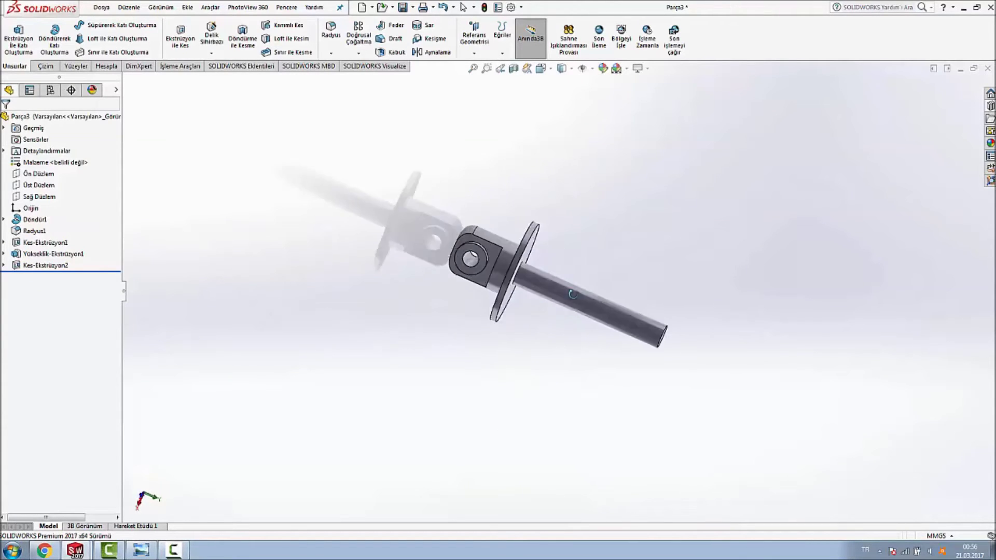
Step: Start a 0.5 mm fillet on the first hole edge, removing a mistakenly picked face
{"action": "left_click", "coordinate": [331, 31]}
{"action": "scroll", "coordinate": [556, 221], "scroll_direction": "up", "scroll_amount": 5}
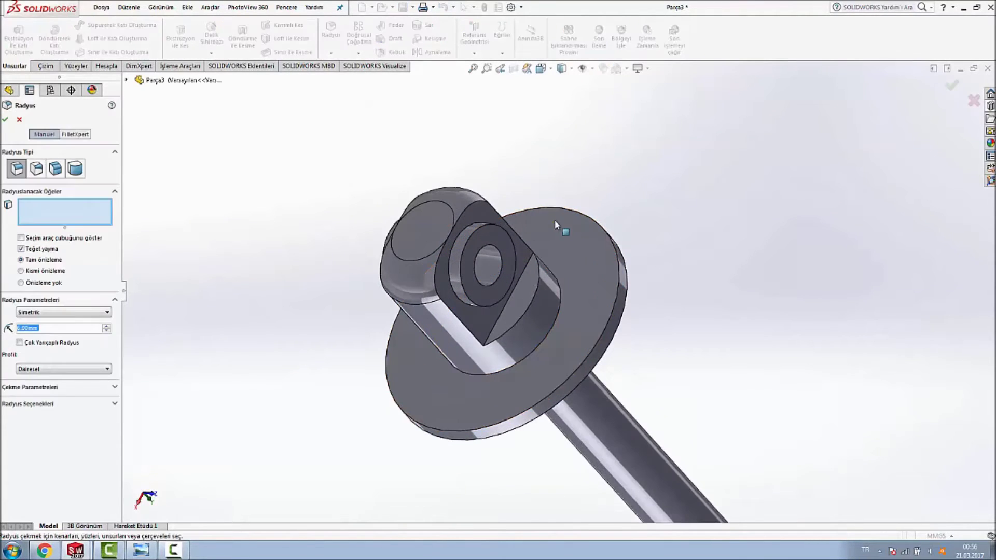
{"action": "type", "text": "0.5"}
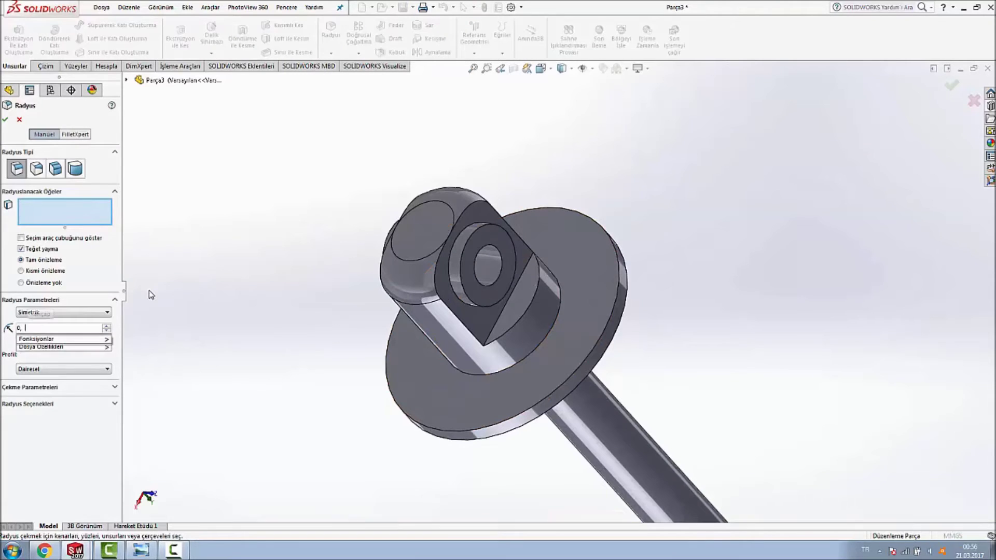
{"action": "left_click", "coordinate": [480, 228]}
{"action": "left_click", "coordinate": [489, 252]}
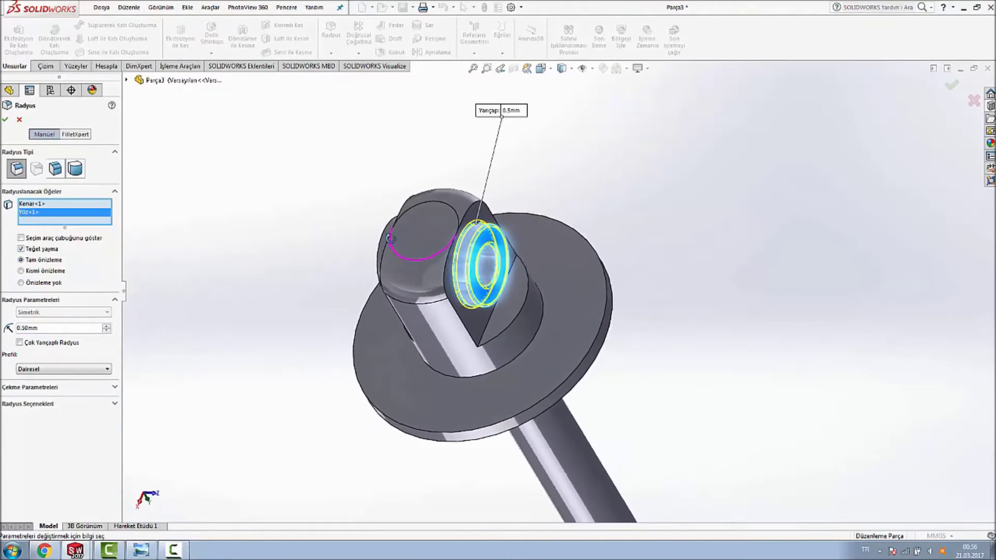
{"action": "right_click", "coordinate": [36, 217]}
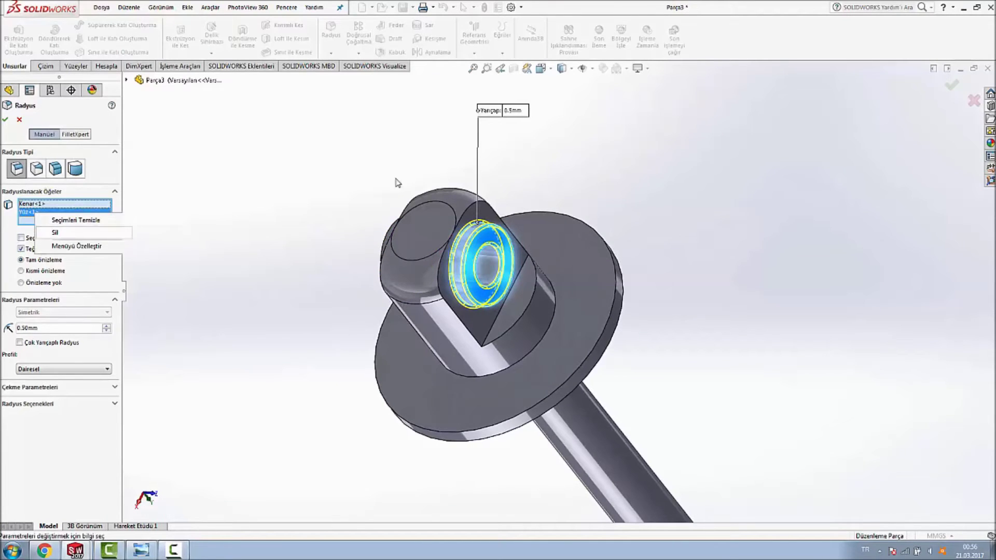
{"action": "left_click", "coordinate": [52, 241]}
Step: Add five more boss and hole edges and apply the 0.5 mm fillet
{"action": "left_click", "coordinate": [506, 234]}
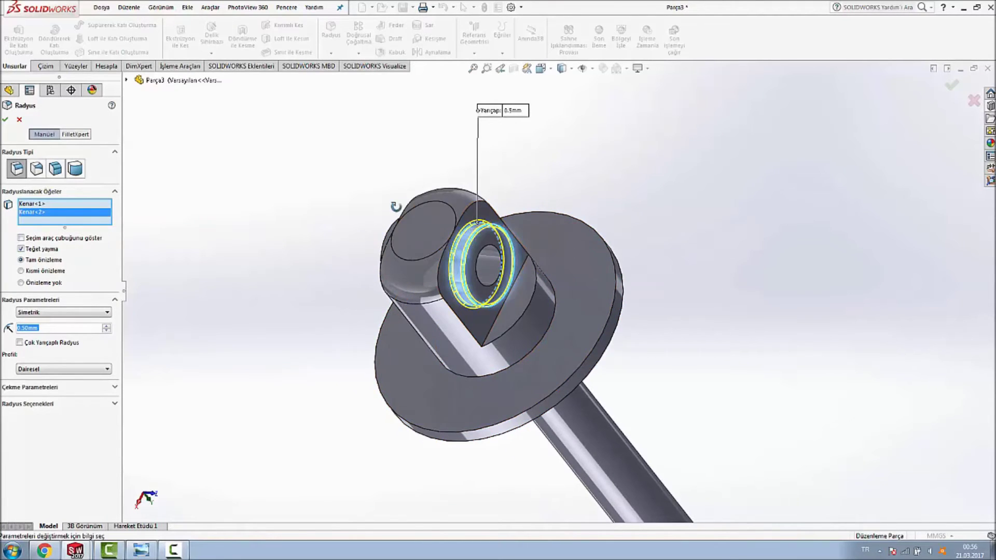
{"action": "middle_click_drag", "start_coordinate": [391, 207], "coordinate": [418, 216]}
{"action": "left_click", "coordinate": [387, 229]}
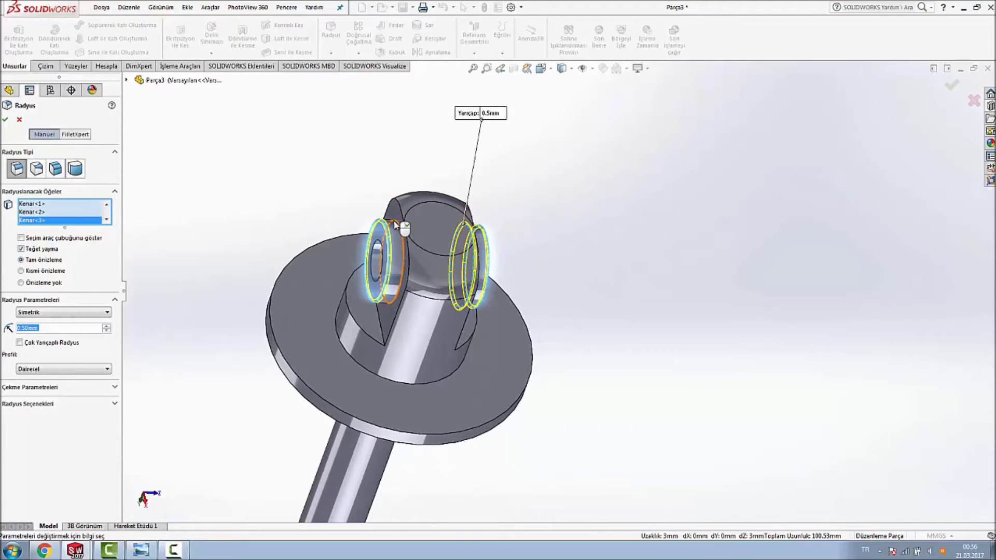
{"action": "left_click", "coordinate": [397, 224]}
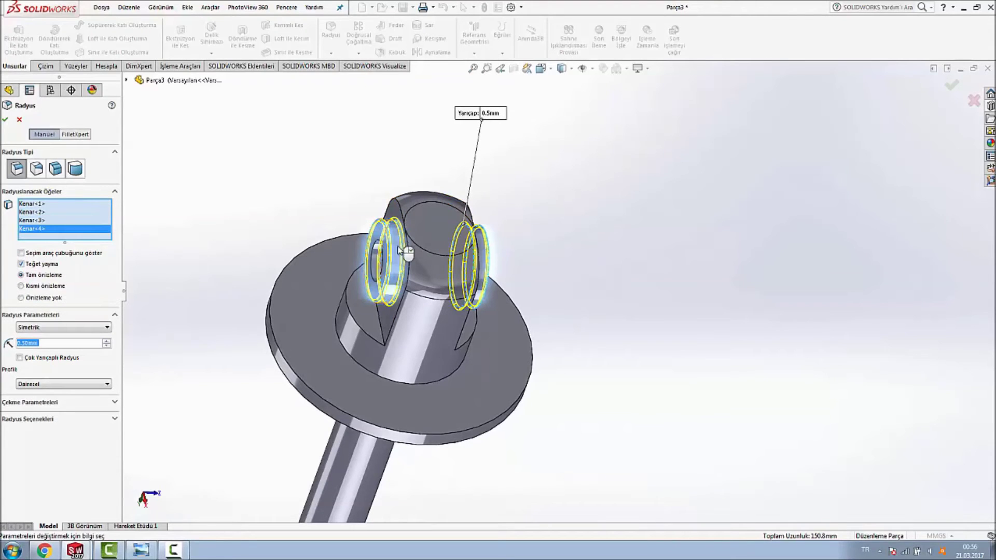
{"action": "left_click", "coordinate": [384, 340]}
{"action": "middle_click_drag", "start_coordinate": [493, 323], "coordinate": [412, 317]}
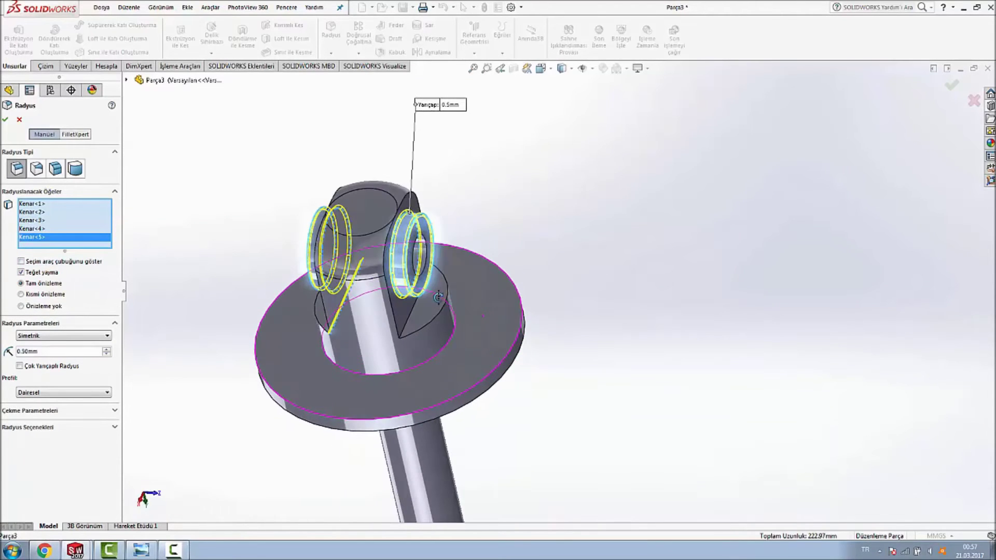
{"action": "left_click", "coordinate": [412, 318]}
{"action": "scroll", "coordinate": [577, 232], "scroll_direction": "up", "scroll_amount": 3}
{"action": "mouse_move", "coordinate": [576, 231]}
{"action": "middle_mouse_down"}
{"action": "mouse_move", "coordinate": [499, 252]}
{"action": "mouse_move", "coordinate": [537, 272]}
{"action": "mouse_move", "coordinate": [575, 254]}
{"action": "middle_mouse_up"}
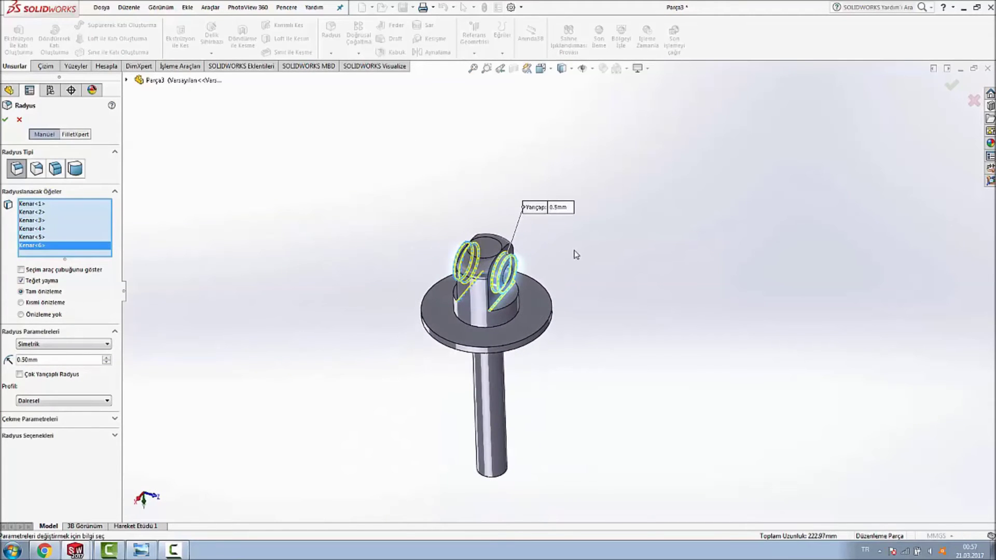
{"action": "left_click", "coordinate": [6, 121]}
{"action": "mouse_move", "coordinate": [436, 190]}
{"action": "middle_mouse_down"}
{"action": "mouse_move", "coordinate": [516, 301]}
{"action": "mouse_move", "coordinate": [602, 351]}
{"action": "mouse_move", "coordinate": [580, 294]}
{"action": "mouse_move", "coordinate": [550, 338]}
{"action": "mouse_move", "coordinate": [691, 320]}
{"action": "mouse_move", "coordinate": [703, 289]}
{"action": "mouse_move", "coordinate": [677, 278]}
{"action": "mouse_move", "coordinate": [655, 317]}
{"action": "middle_mouse_up"}
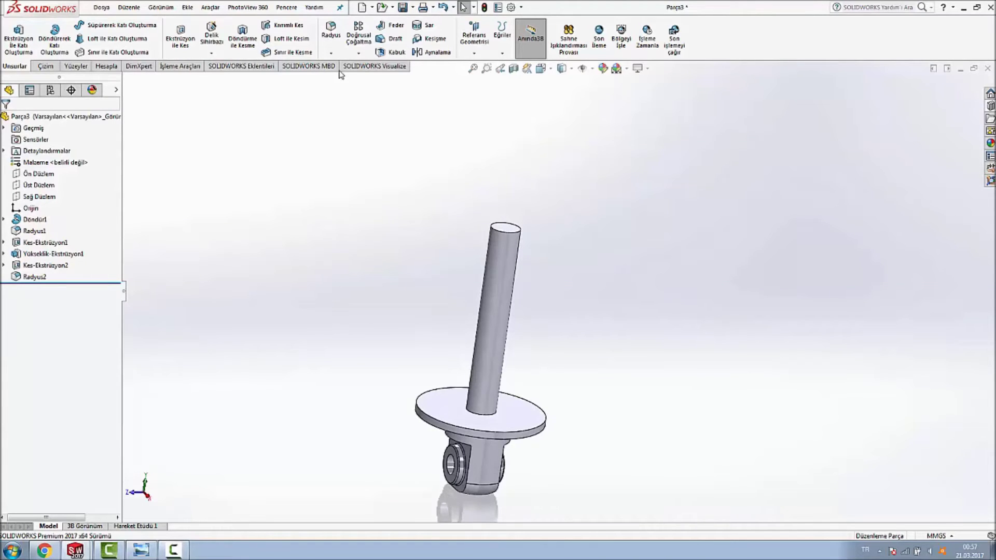
Step: Save the part as 2.SLDPRT in folder A
{"action": "left_click", "coordinate": [406, 8]}
{"action": "type", "text": "2"}
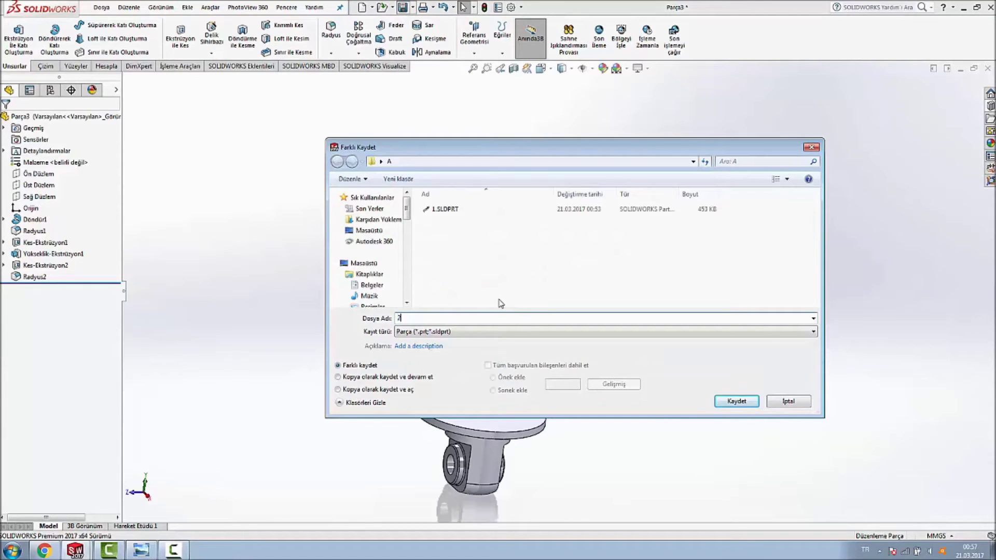
{"action": "left_click", "coordinate": [737, 401]}
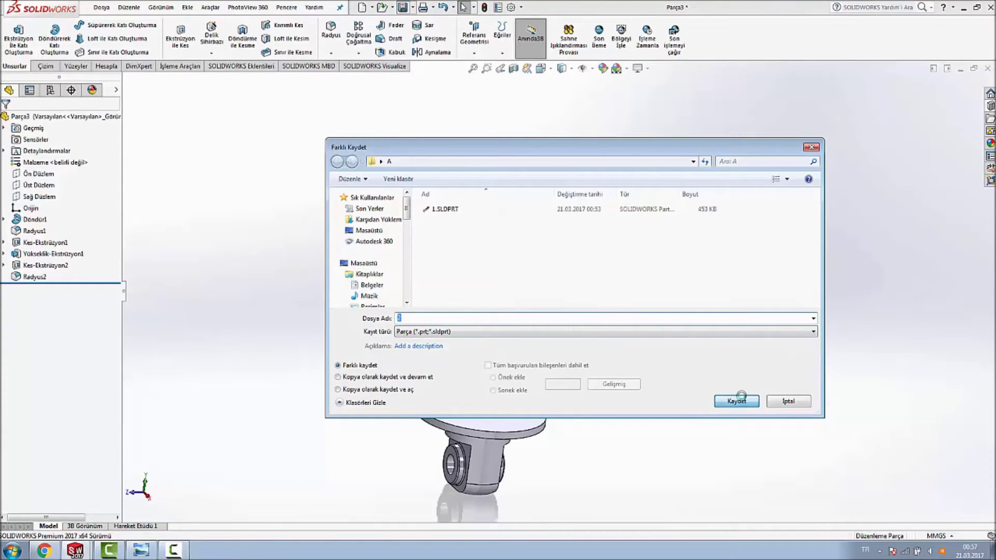
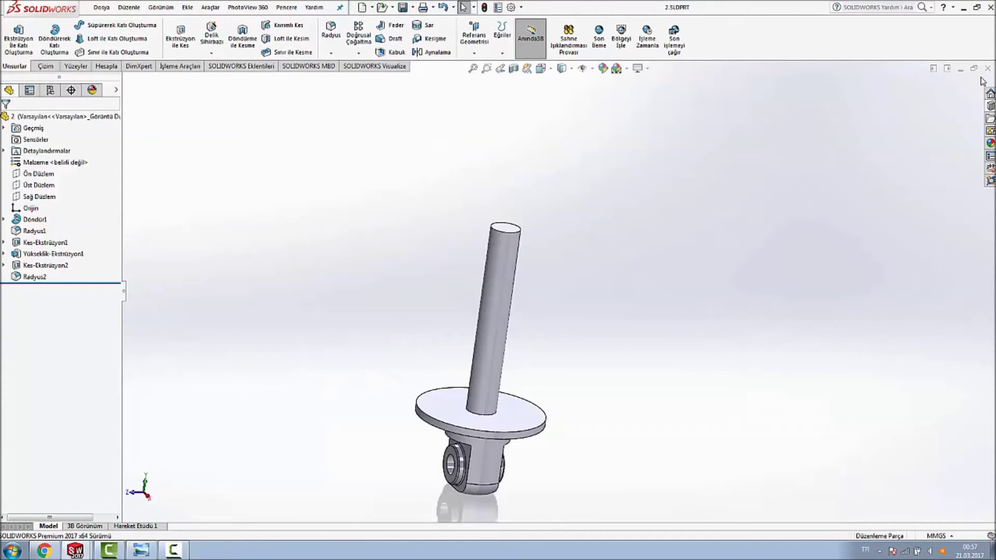
Step: Create a new part and sketch two concentric circles on the Front plane
{"action": "left_click", "coordinate": [361, 10]}
{"action": "double_click", "coordinate": [298, 236]}
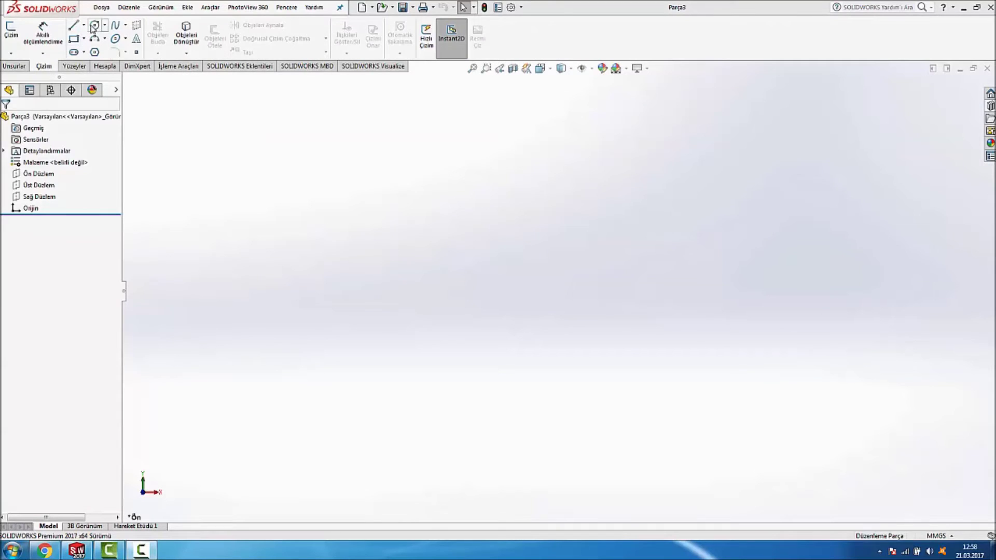
{"action": "left_click", "coordinate": [92, 25]}
{"action": "left_click", "coordinate": [527, 244]}
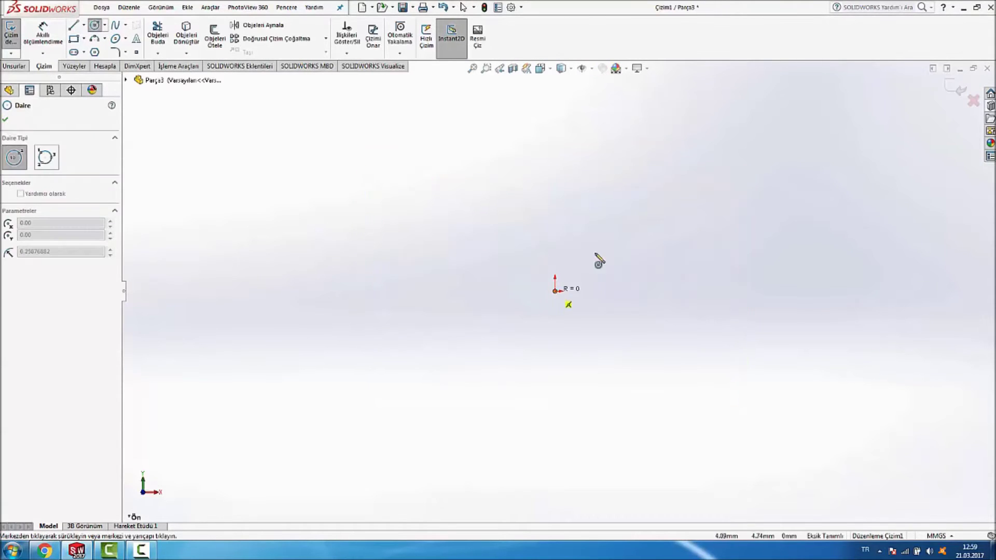
{"action": "left_click", "coordinate": [625, 234]}
{"action": "left_click", "coordinate": [555, 291]}
{"action": "left_click", "coordinate": [556, 242]}
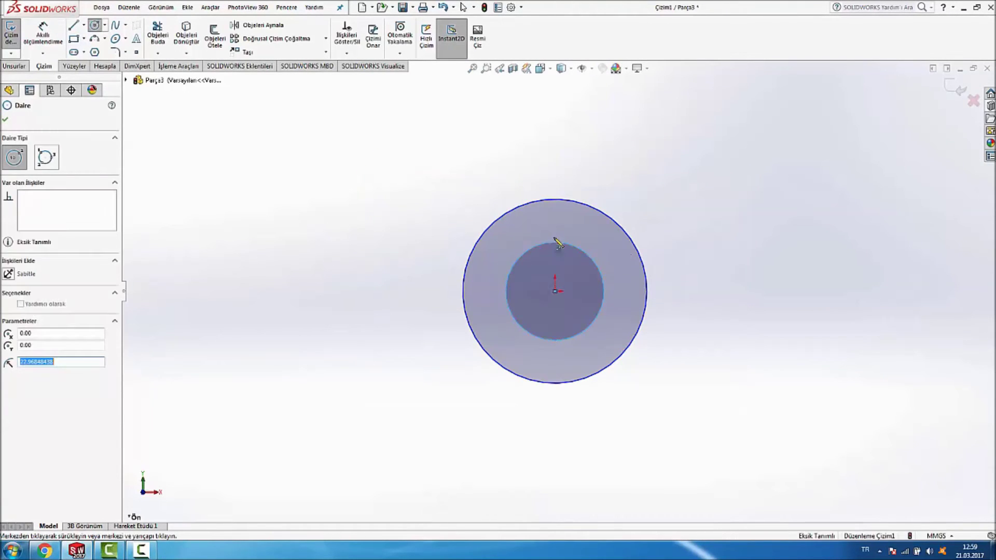
{"action": "right_click_drag", "start_coordinate": [519, 249], "coordinate": [487, 223]}
Step: Dimension the circles to 26 mm inner and 44 mm outer diameter
{"action": "left_click", "coordinate": [524, 254]}
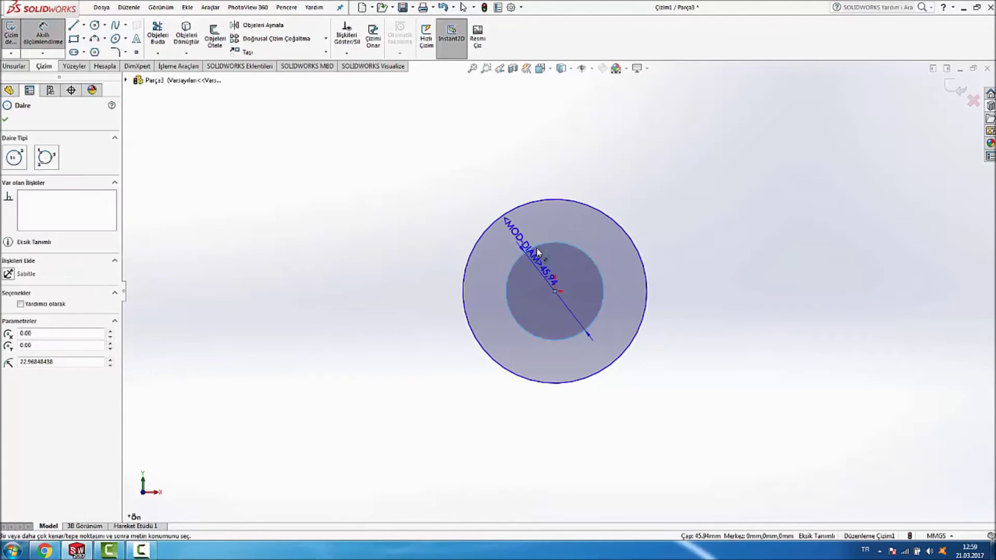
{"action": "left_click", "coordinate": [556, 228]}
{"action": "type", "text": "26"}
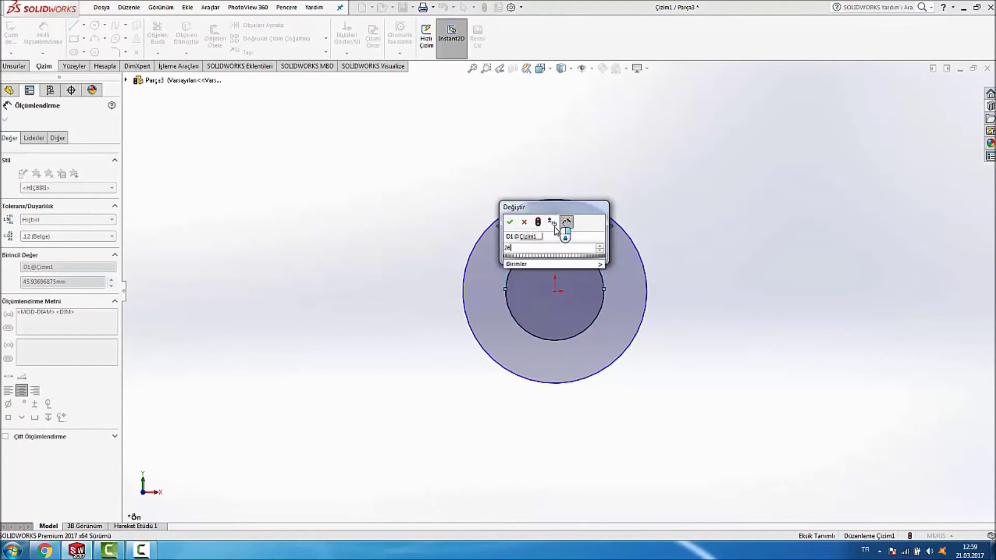
{"action": "key", "text": "Return"}
{"action": "left_click", "coordinate": [670, 180]}
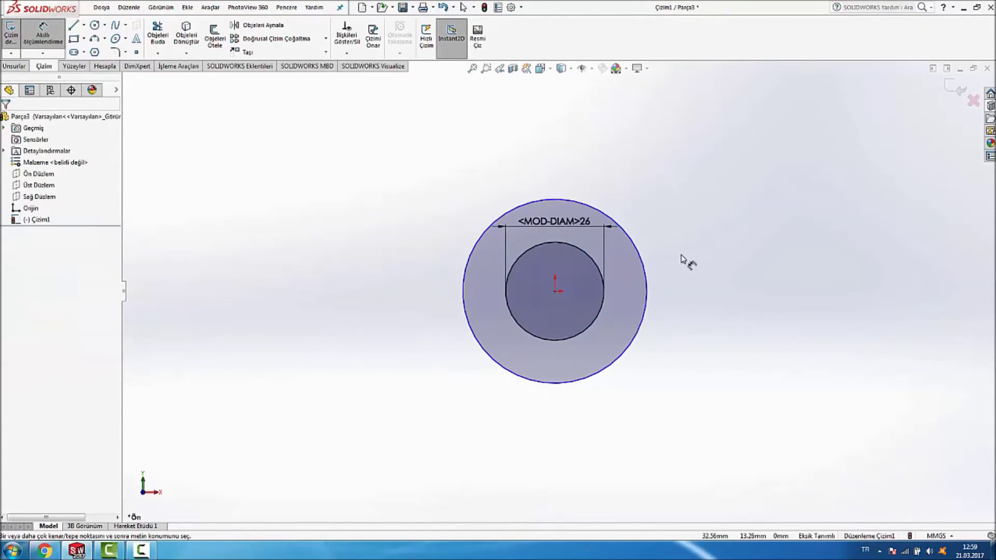
{"action": "left_click", "coordinate": [658, 276]}
{"action": "left_click", "coordinate": [709, 262]}
{"action": "type", "text": "44"}
{"action": "key", "text": "Return"}
{"action": "left_click", "coordinate": [416, 211]}
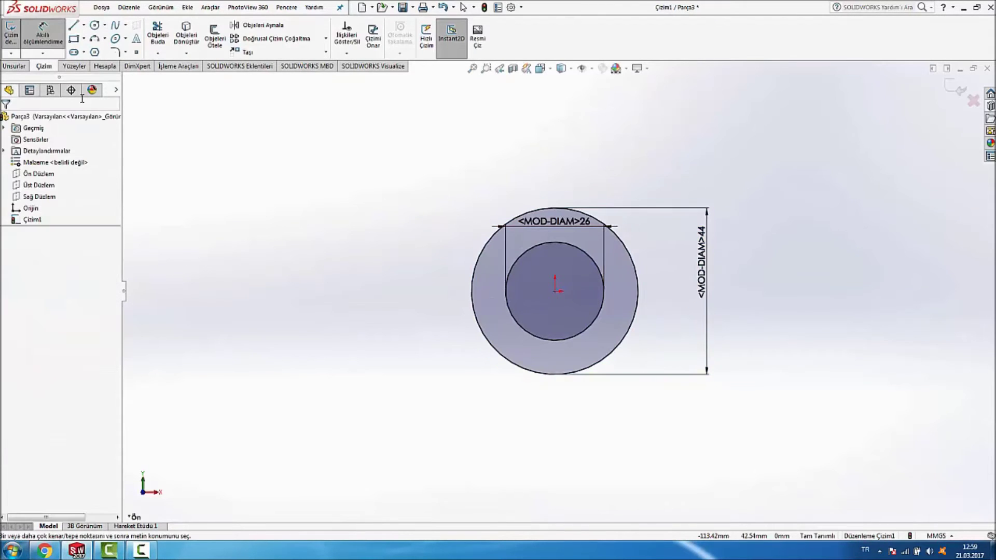
Step: Extrude the sketch 10 mm into the ring and begin a sketch on its front face
{"action": "left_click", "coordinate": [15, 67]}
{"action": "left_click", "coordinate": [18, 36]}
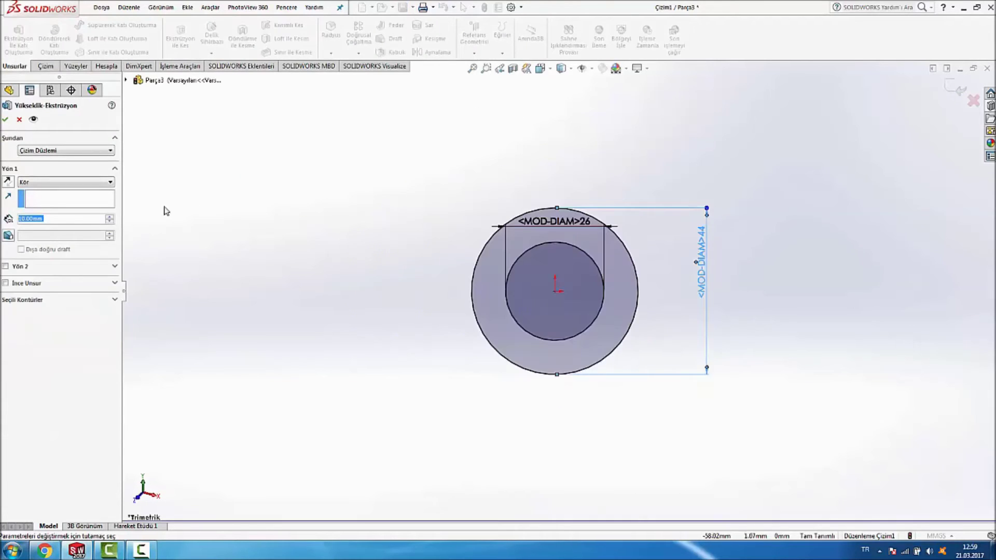
{"action": "left_click", "coordinate": [5, 120]}
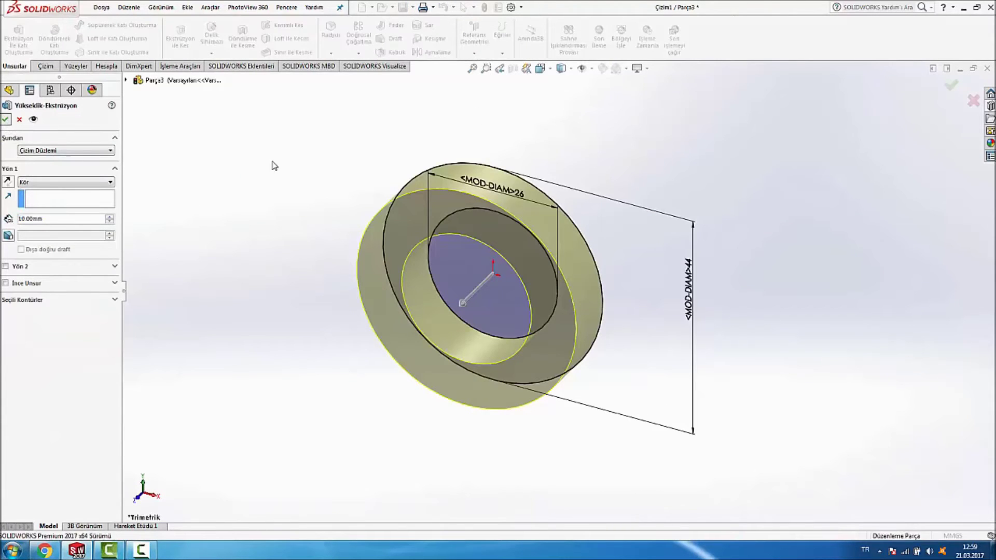
{"action": "mouse_move", "coordinate": [300, 164]}
{"action": "middle_mouse_down"}
{"action": "mouse_move", "coordinate": [453, 149]}
{"action": "mouse_move", "coordinate": [715, 239]}
{"action": "middle_mouse_up"}
{"action": "right_click", "coordinate": [550, 227]}
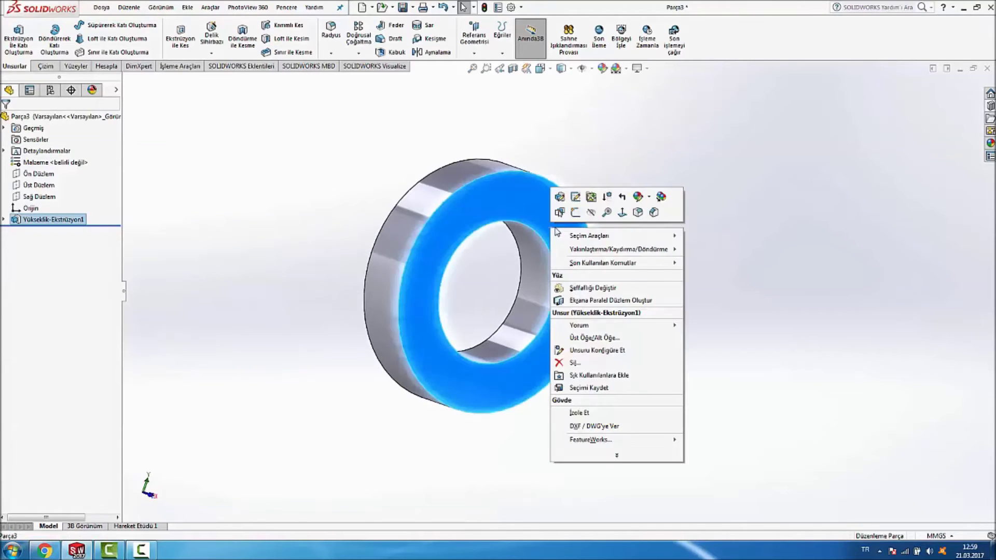
{"action": "left_click", "coordinate": [574, 218]}
Step: Draw two concentric circles centred on the origin on the ring's front face
{"action": "left_click", "coordinate": [924, 101]}
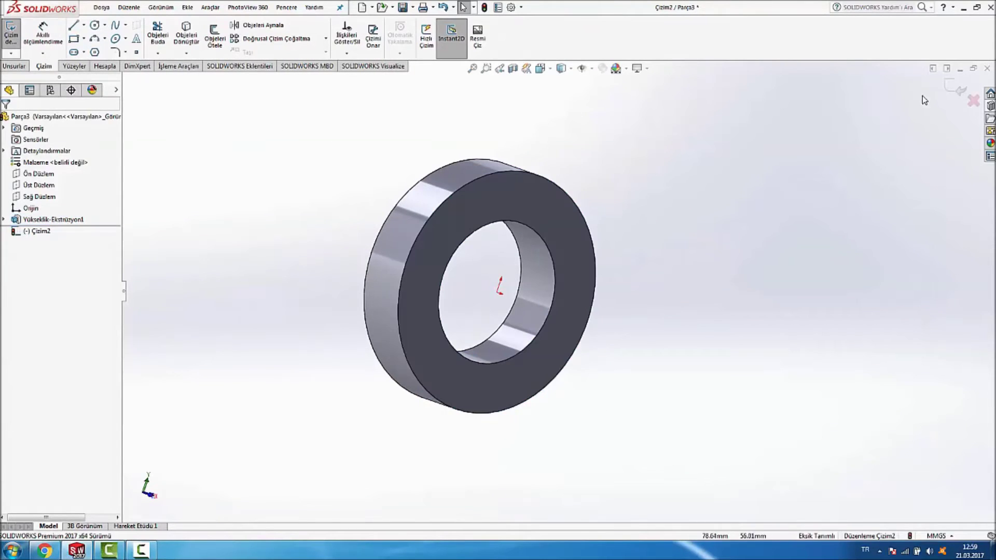
{"action": "left_click", "coordinate": [96, 29]}
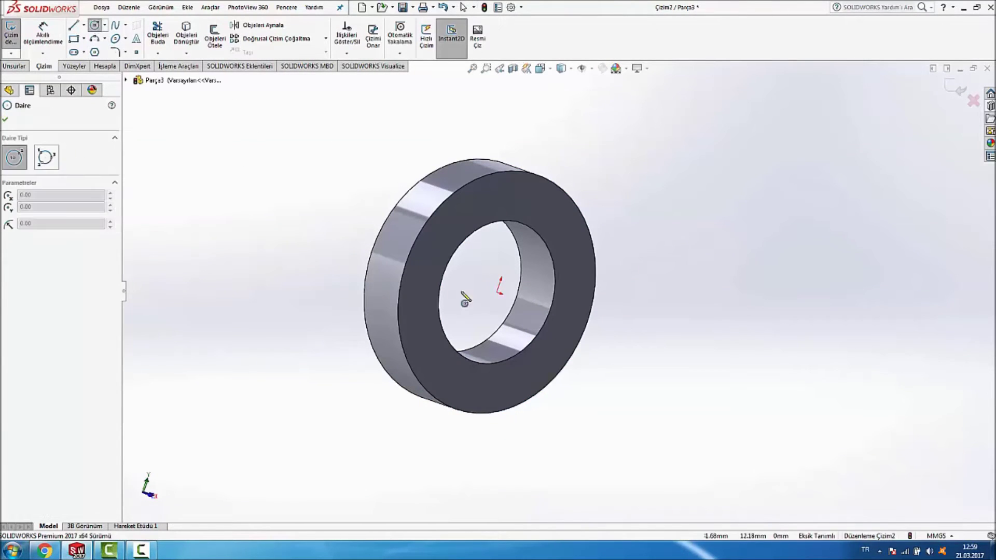
{"action": "left_click", "coordinate": [498, 292]}
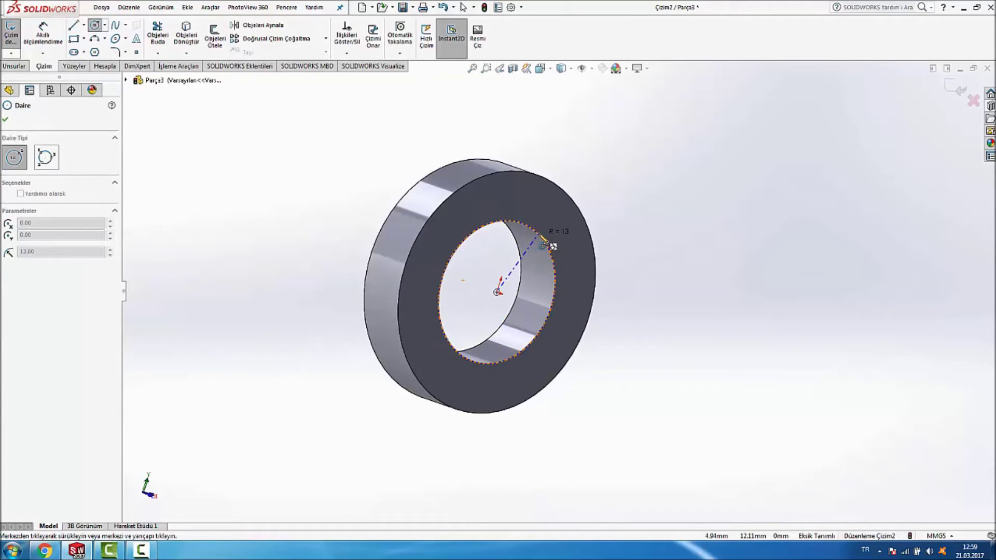
{"action": "left_click", "coordinate": [542, 241]}
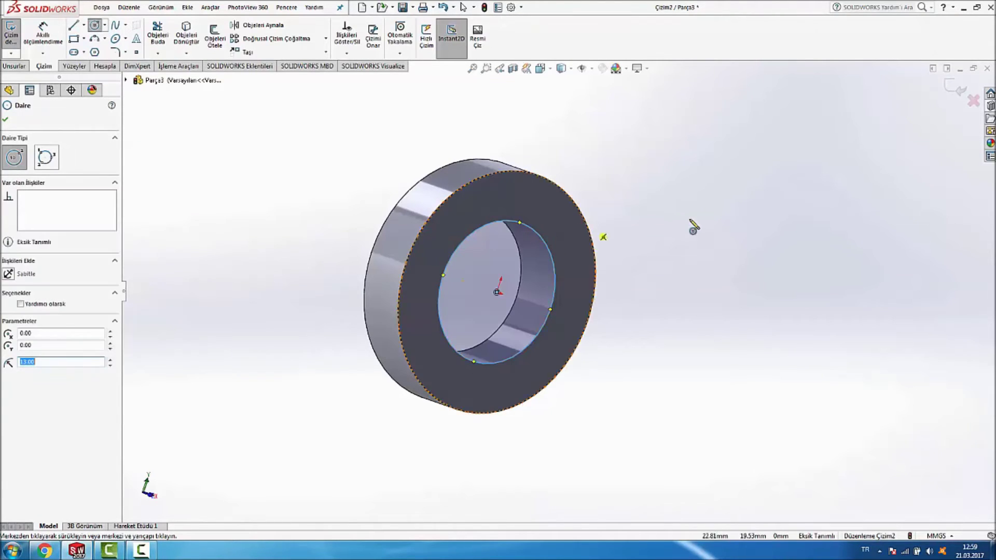
{"action": "left_click", "coordinate": [497, 293]}
{"action": "left_click", "coordinate": [540, 204]}
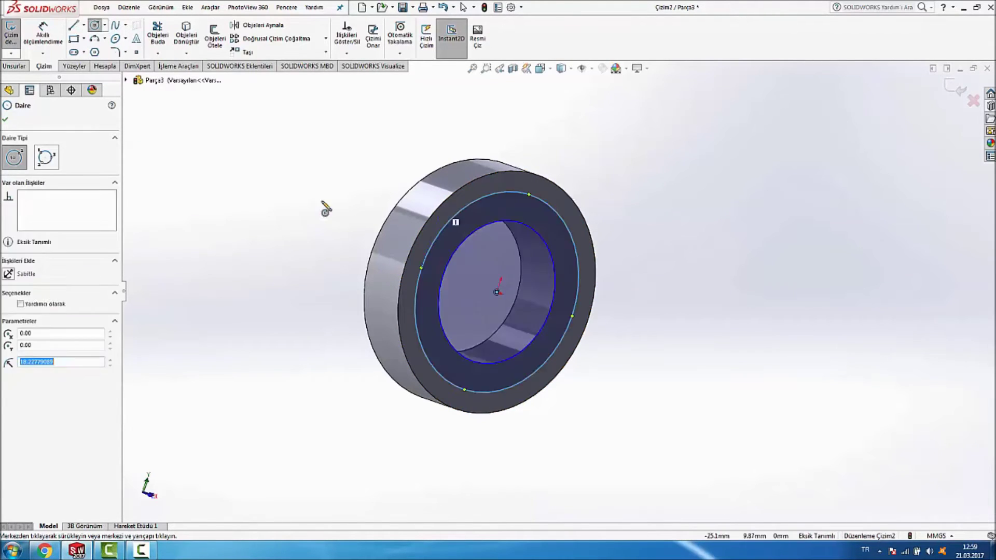
Step: Dimension the circles to 26 mm inner and 34 mm outer diameter
{"action": "left_click", "coordinate": [43, 34]}
{"action": "left_click", "coordinate": [554, 259]}
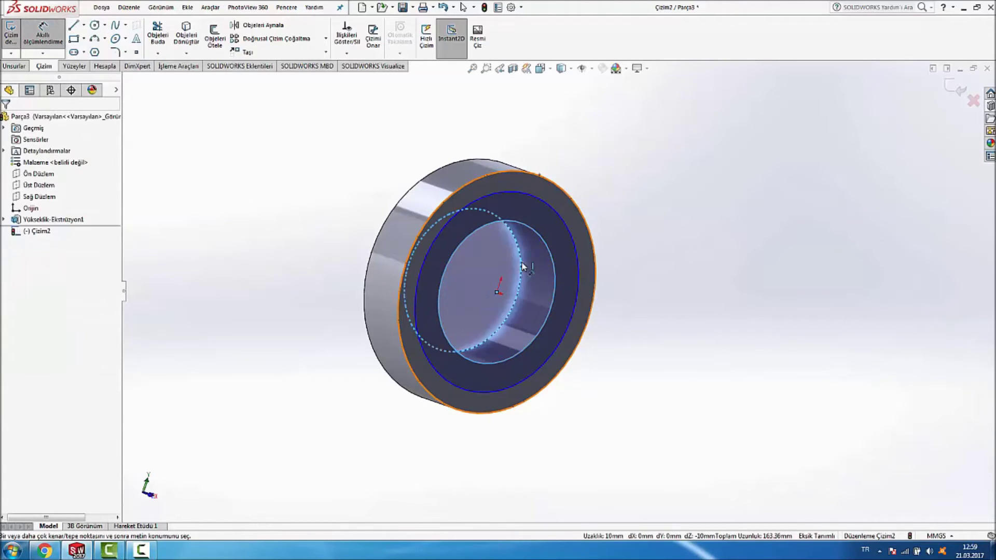
{"action": "left_click", "coordinate": [698, 271]}
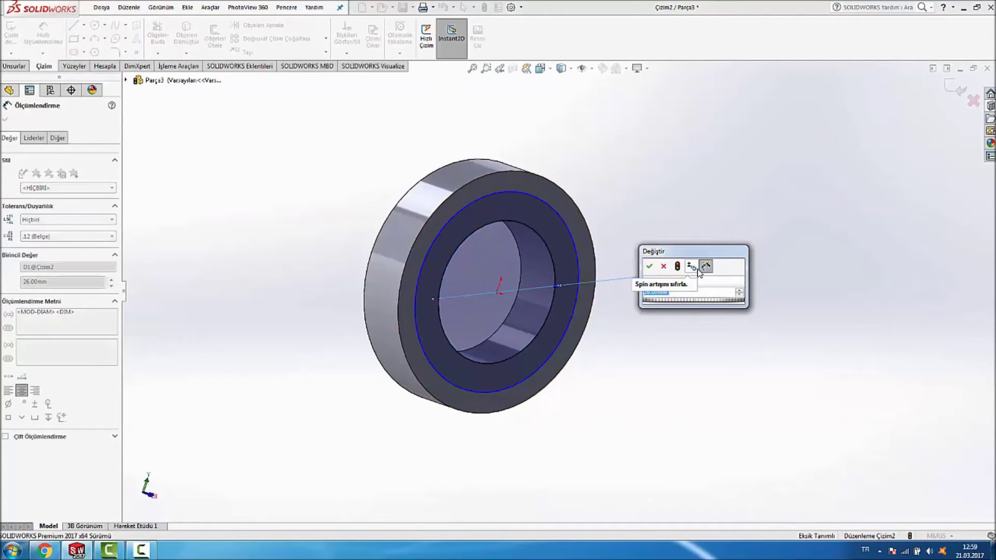
{"action": "key", "text": "Return"}
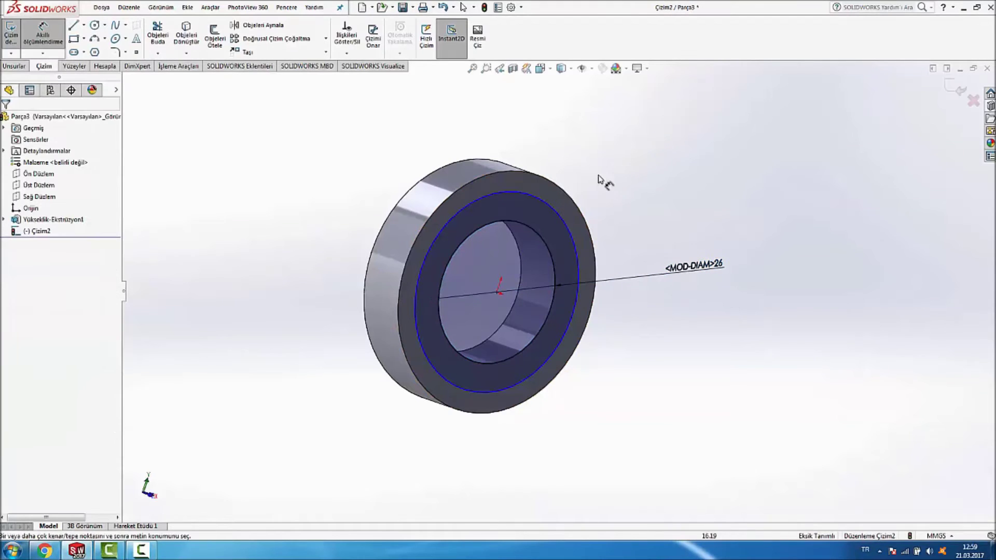
{"action": "left_click", "coordinate": [571, 222]}
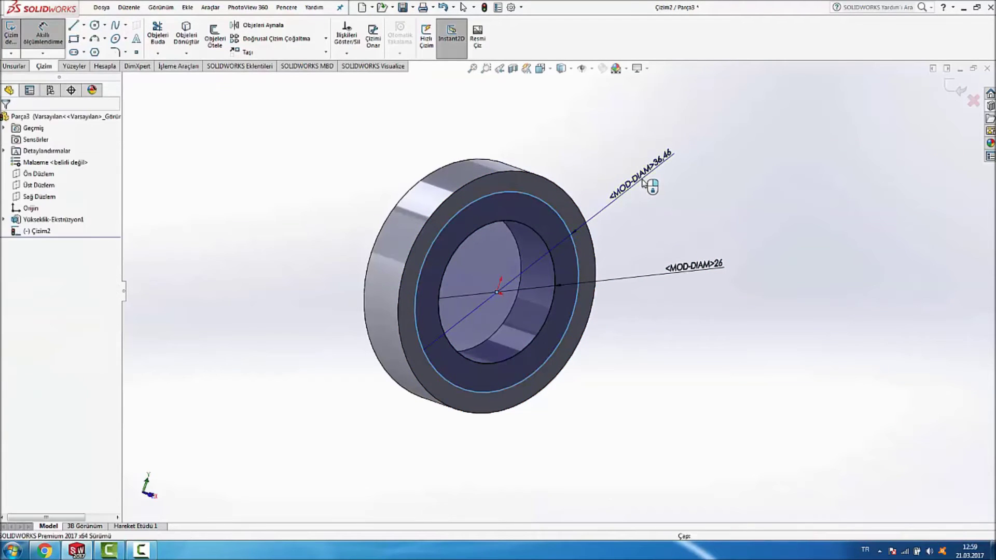
{"action": "left_click", "coordinate": [646, 179]}
{"action": "type", "text": "34"}
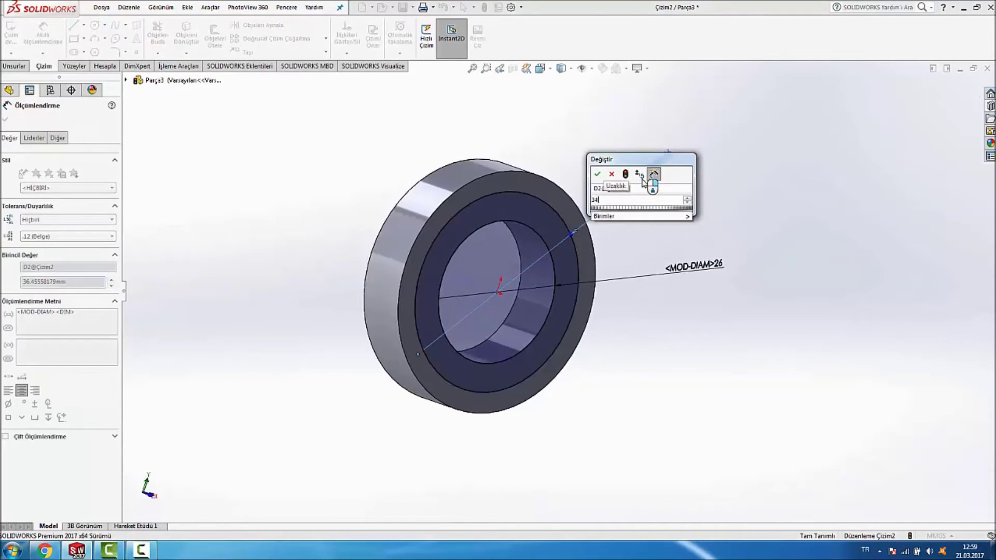
{"action": "key", "text": "Return"}
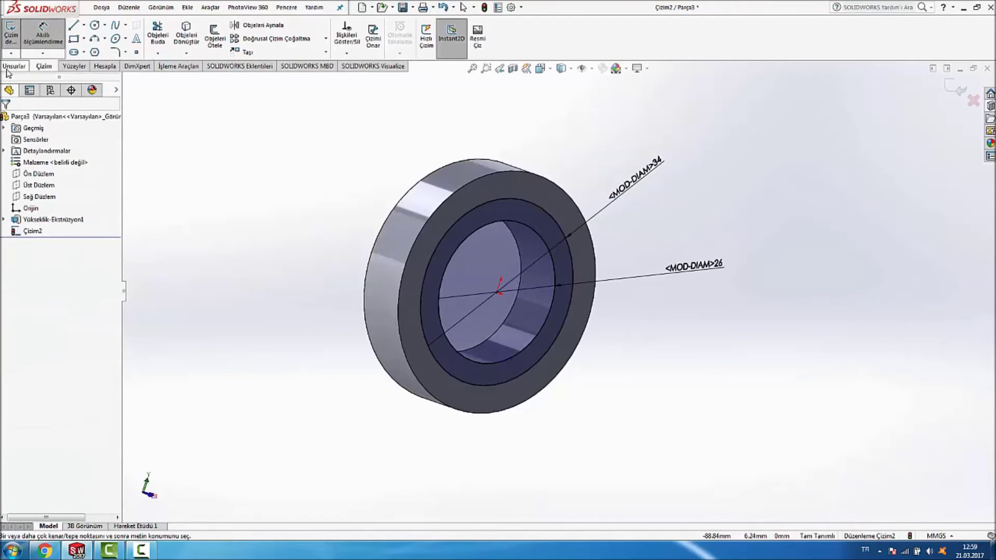
Step: Extrude the collar 3 mm onto the ring and begin a sketch on the face
{"action": "left_click", "coordinate": [11, 66]}
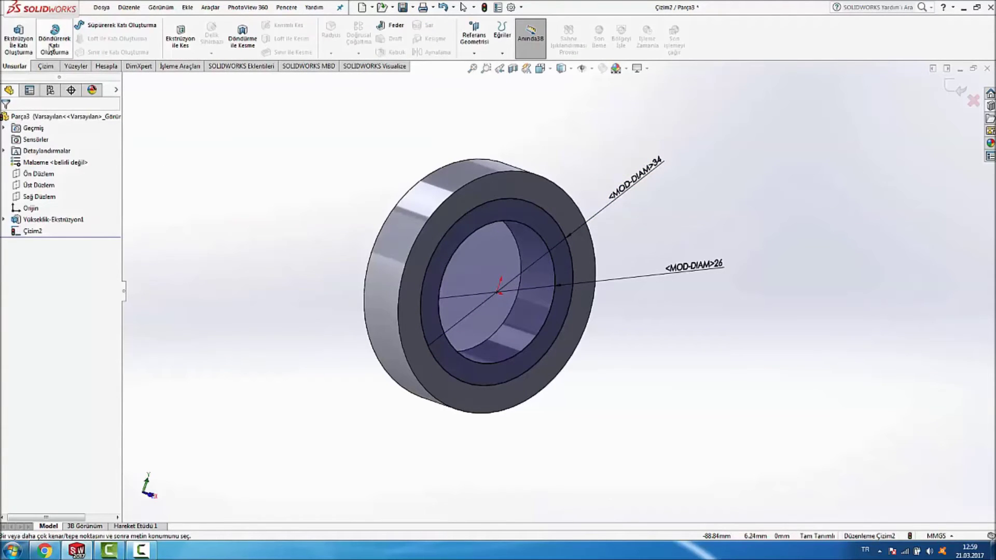
{"action": "left_click", "coordinate": [18, 38]}
{"action": "type", "text": "3"}
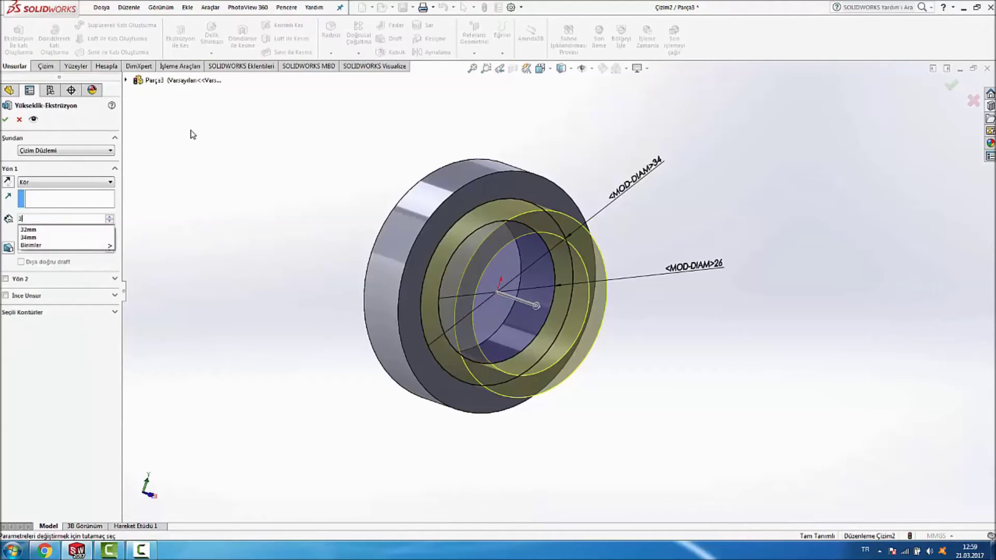
{"action": "key", "text": "Return"}
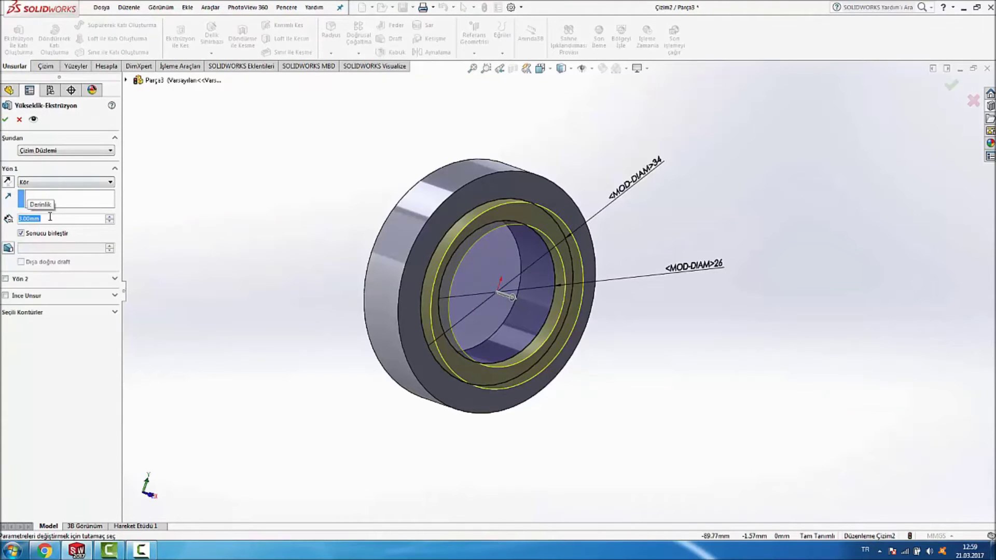
{"action": "left_click", "coordinate": [6, 122]}
{"action": "mouse_move", "coordinate": [282, 137]}
{"action": "middle_mouse_down"}
{"action": "mouse_move", "coordinate": [233, 144]}
{"action": "mouse_move", "coordinate": [252, 148]}
{"action": "middle_mouse_up"}
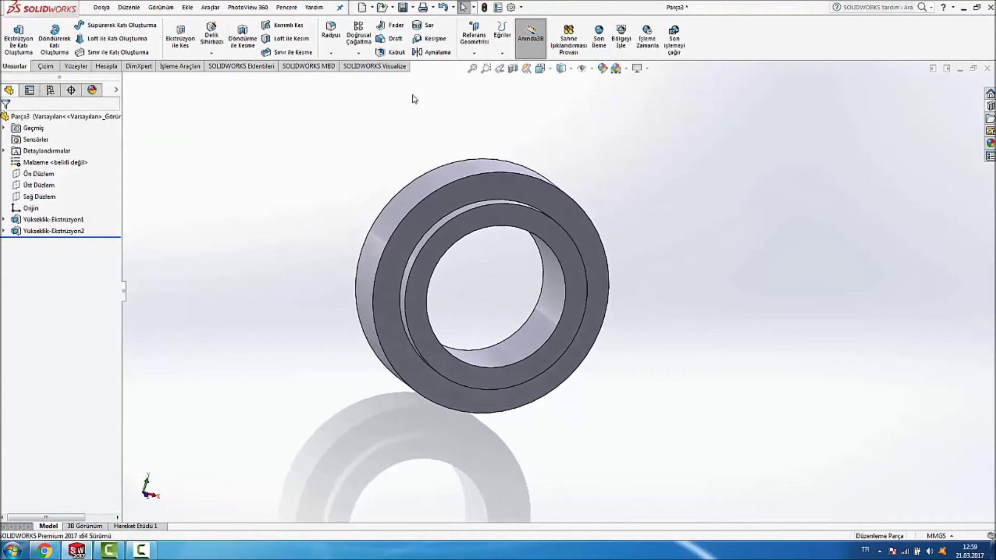
{"action": "right_click", "coordinate": [516, 185]}
{"action": "left_click", "coordinate": [541, 171]}
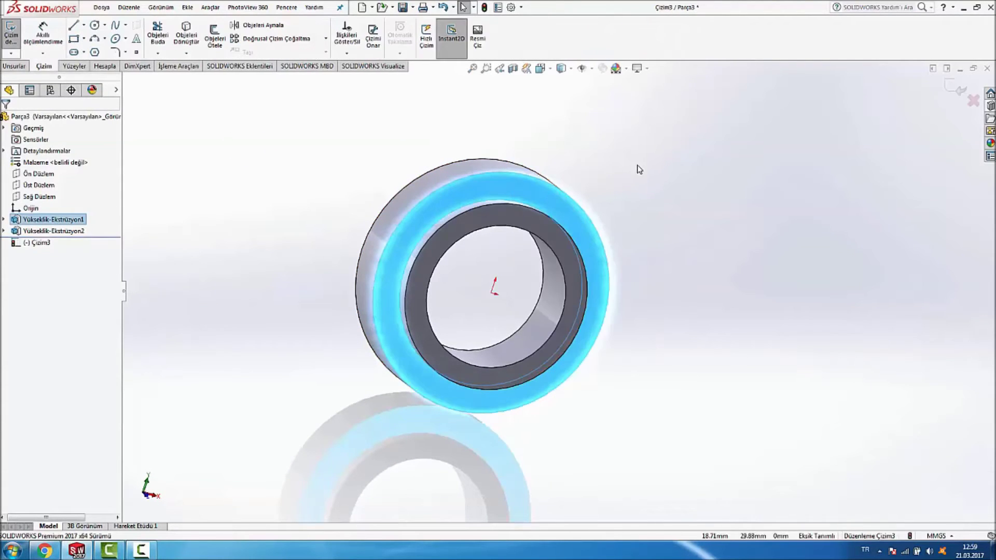
Step: View the sketch face-on and draw a vertical centerline from the origin to the ring's top edge
{"action": "key", "text": "space"}
{"action": "left_click", "coordinate": [305, 73]}
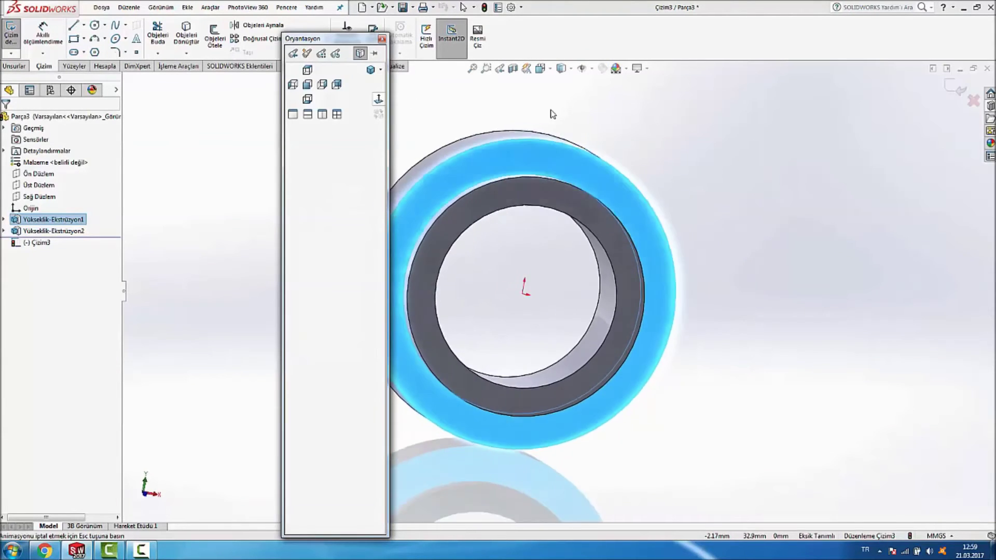
{"action": "left_click", "coordinate": [84, 26]}
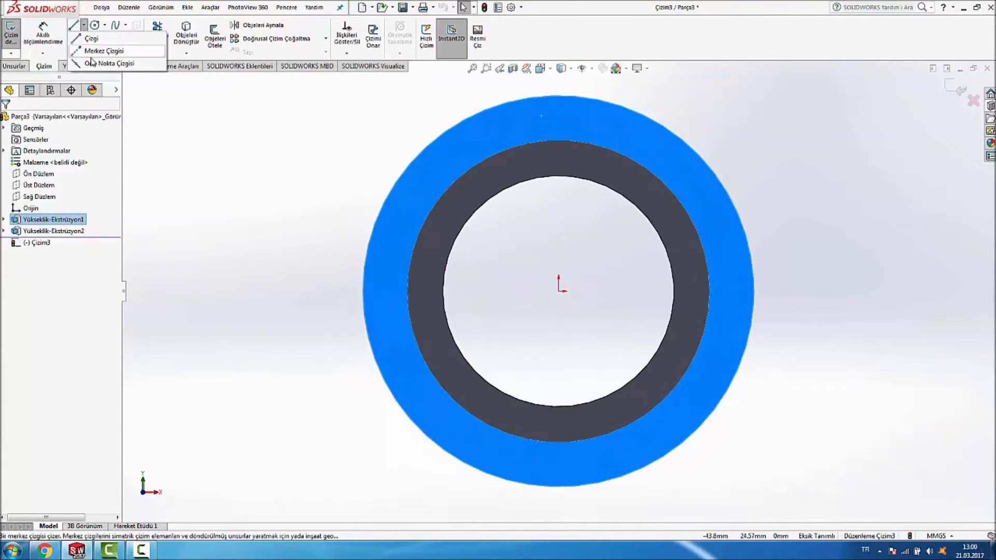
{"action": "left_click", "coordinate": [96, 51]}
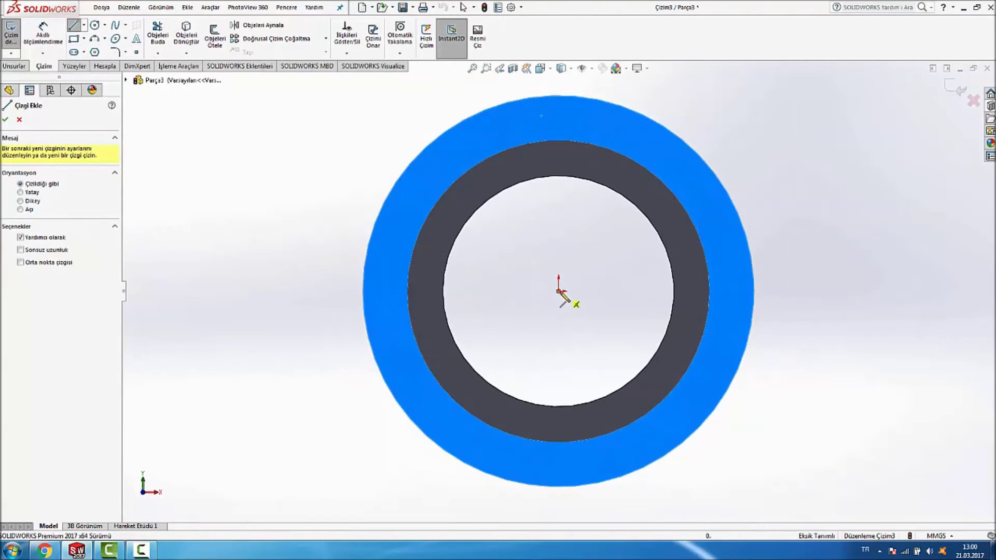
{"action": "left_click", "coordinate": [558, 291]}
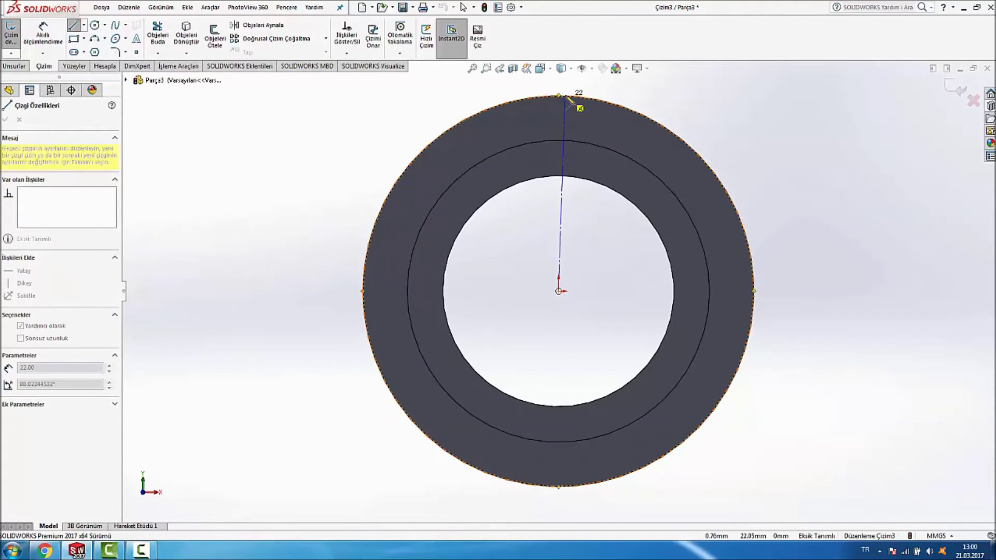
{"action": "left_click", "coordinate": [559, 96]}
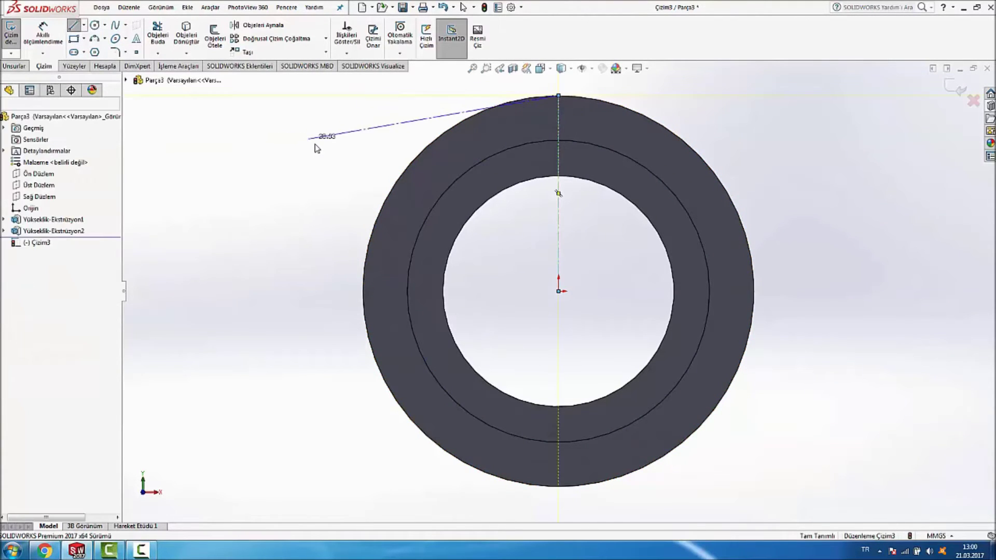
{"action": "key", "text": "Escape"}
Step: Draw a center rectangle centred on the ring's top edge
{"action": "left_click", "coordinate": [84, 38]}
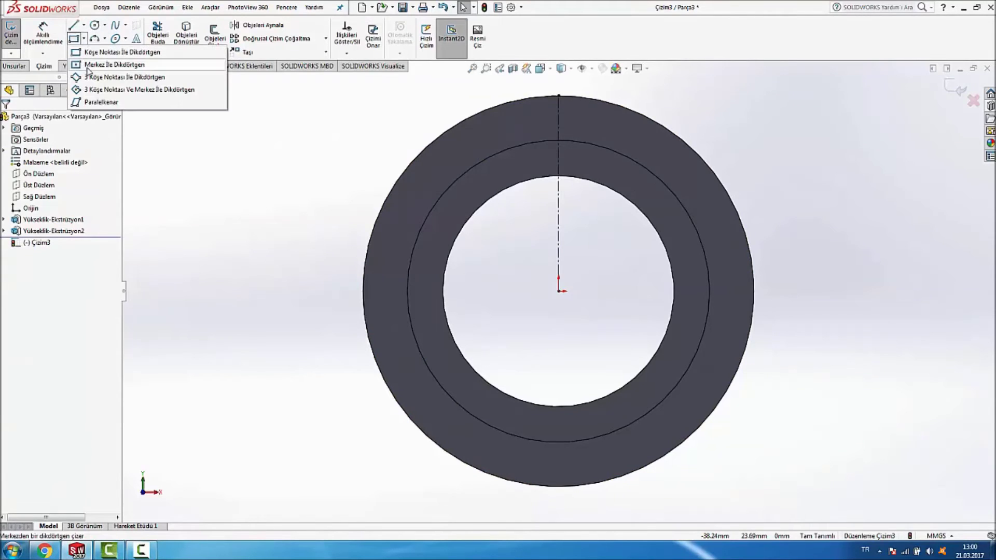
{"action": "left_click", "coordinate": [94, 68]}
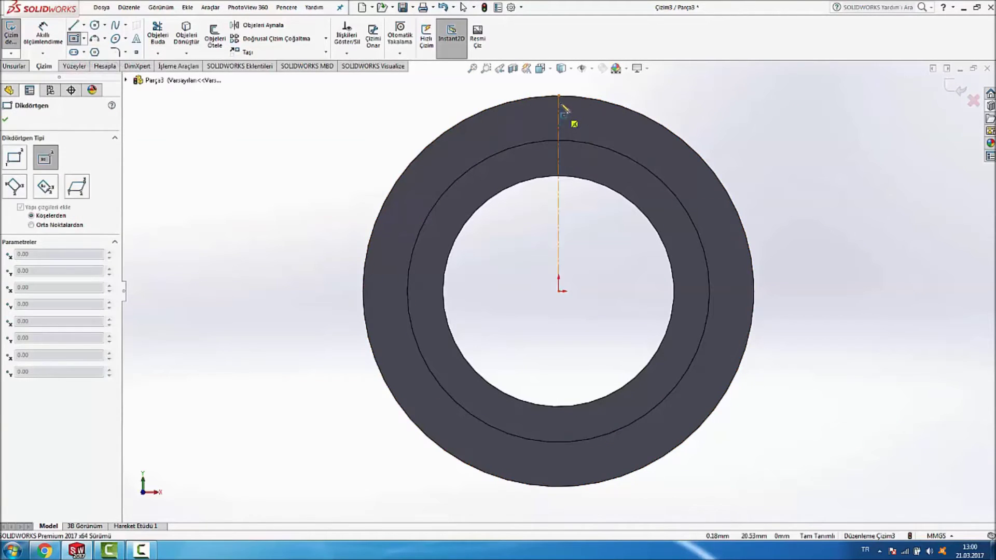
{"action": "left_click", "coordinate": [559, 95]}
{"action": "left_click", "coordinate": [596, 109]}
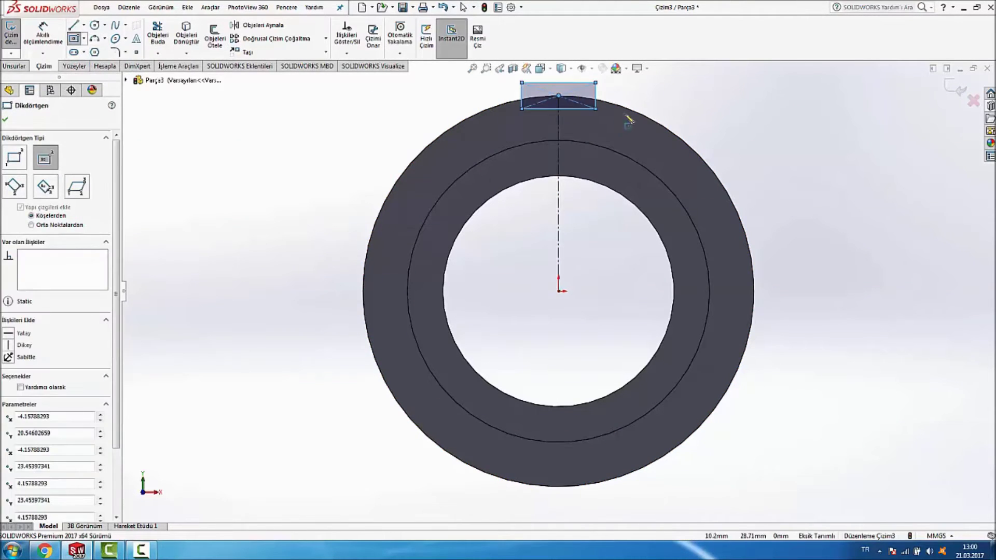
{"action": "scroll", "coordinate": [633, 140], "scroll_direction": "up", "scroll_amount": 1}
Step: Dimension the rectangle 10 mm wide and 6 mm tall
{"action": "left_click", "coordinate": [58, 39]}
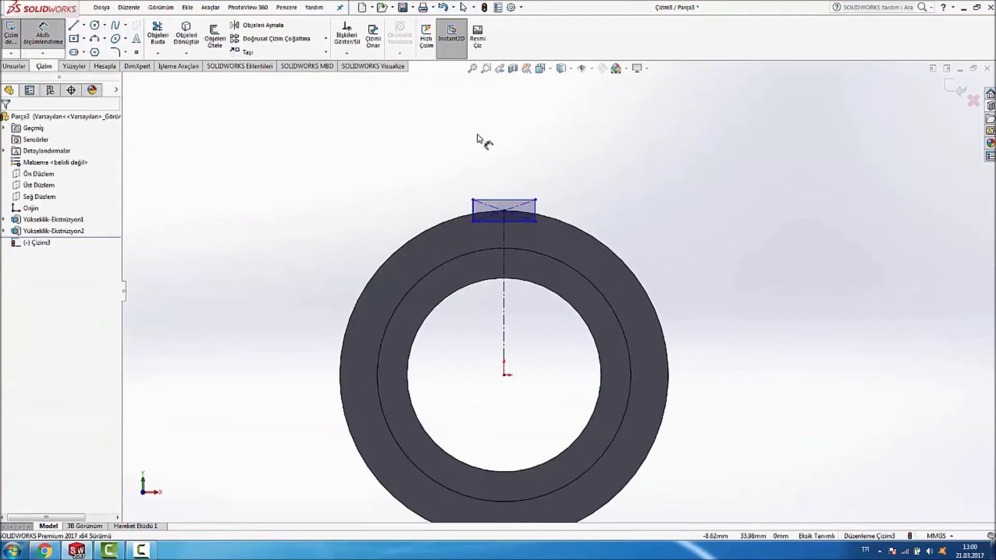
{"action": "left_click", "coordinate": [512, 202]}
{"action": "left_click", "coordinate": [520, 176]}
{"action": "type", "text": "10"}
{"action": "key", "text": "Return"}
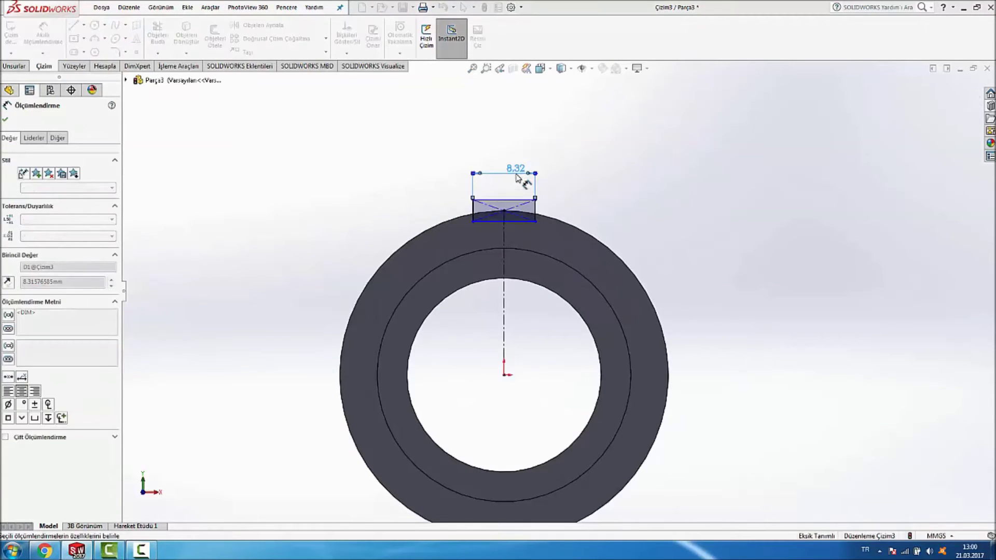
{"action": "left_click", "coordinate": [567, 204]}
{"action": "left_click", "coordinate": [541, 214]}
{"action": "left_click", "coordinate": [612, 206]}
{"action": "type", "text": "6"}
{"action": "key", "text": "Return"}
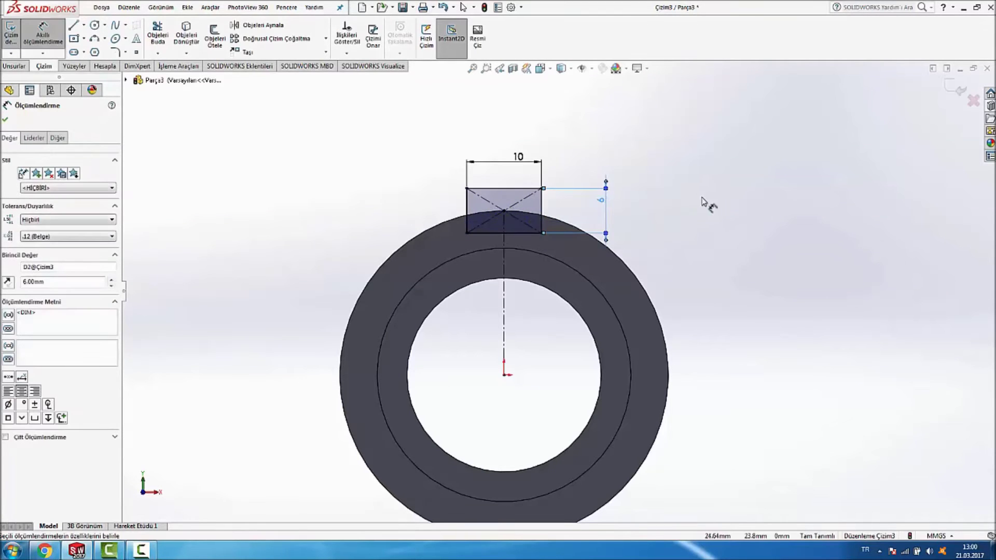
{"action": "left_click", "coordinate": [696, 203]}
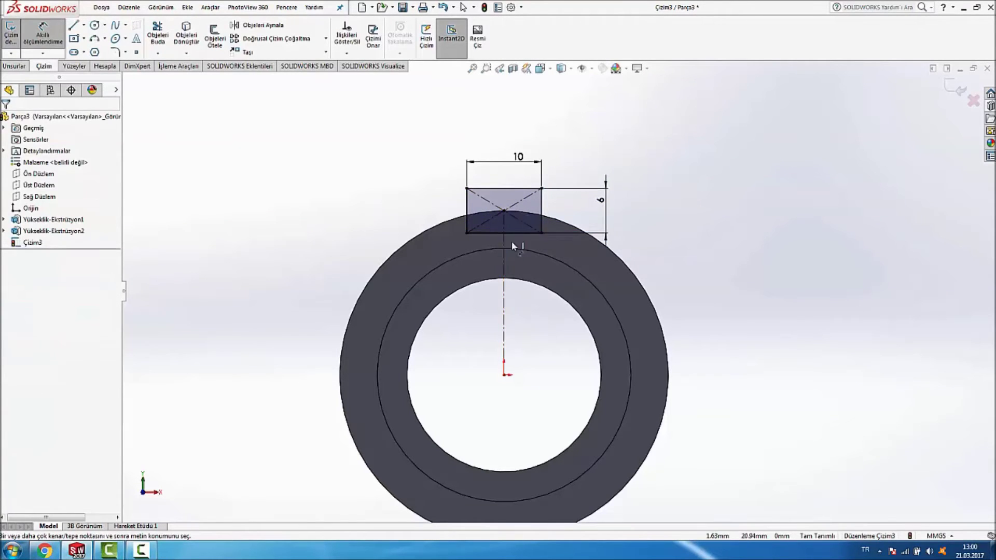
{"action": "key", "text": "ctrl+shift+z"}
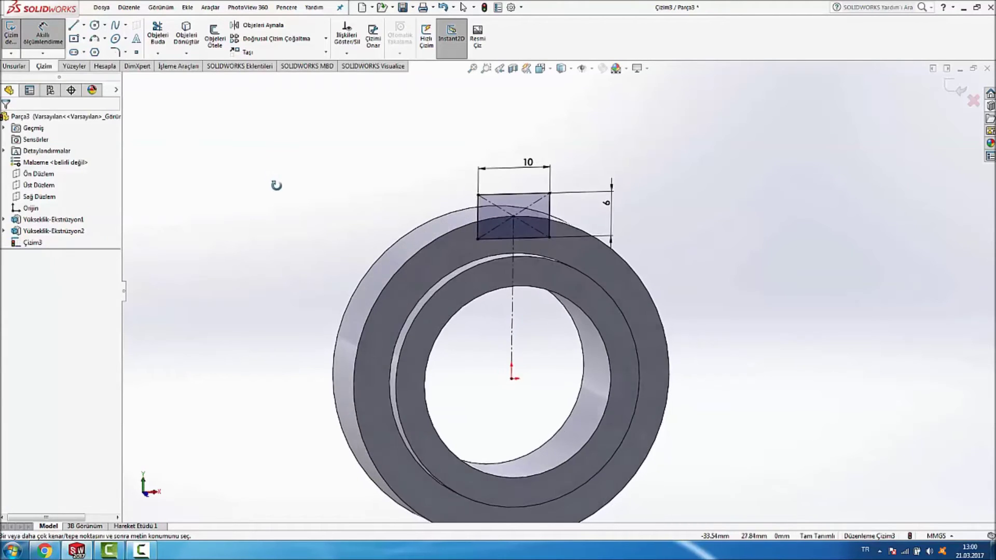
{"action": "left_click", "coordinate": [17, 66]}
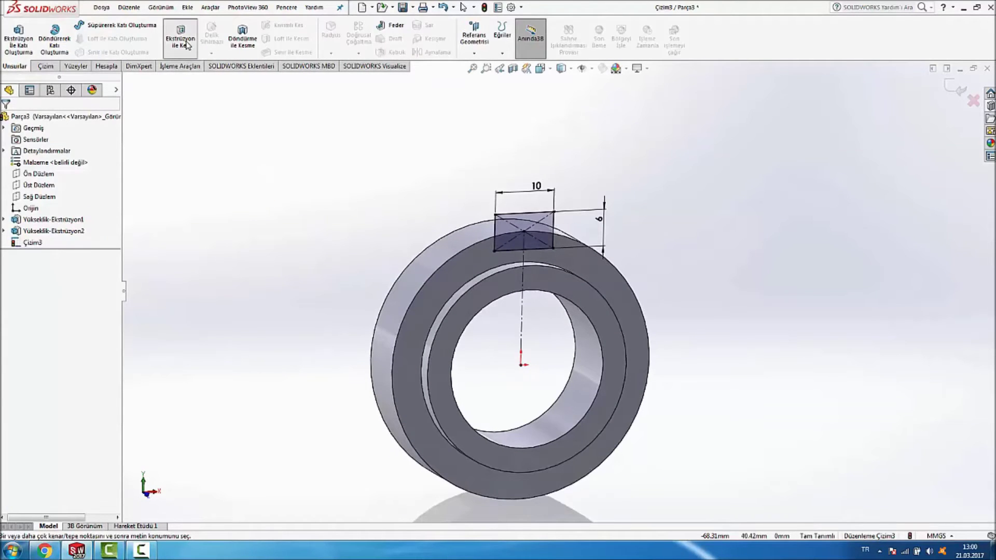
Step: Cut-extrude the rectangle as a blind slot into the ring's top edge
{"action": "left_click", "coordinate": [180, 38]}
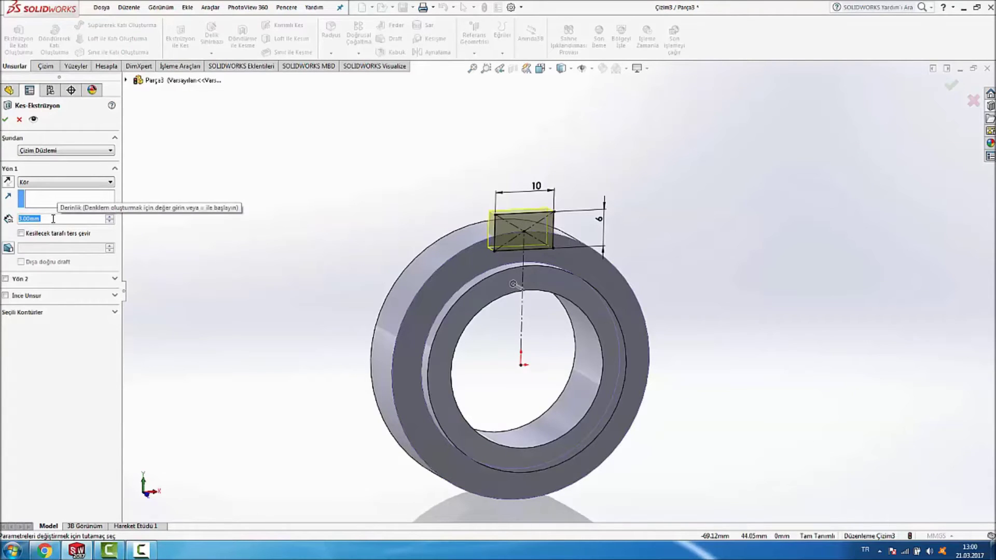
{"action": "scroll", "coordinate": [52, 218], "scroll_direction": "up", "scroll_amount": 3}
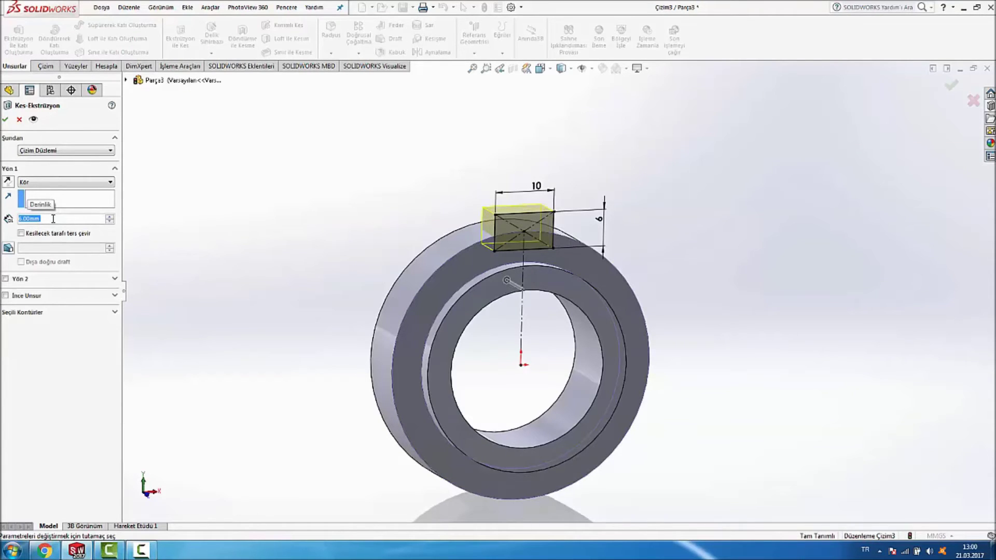
{"action": "key", "text": "Return"}
{"action": "mouse_move", "coordinate": [361, 172]}
{"action": "middle_mouse_down"}
{"action": "mouse_move", "coordinate": [327, 172]}
{"action": "mouse_move", "coordinate": [341, 187]}
{"action": "mouse_move", "coordinate": [326, 174]}
{"action": "mouse_move", "coordinate": [337, 168]}
{"action": "mouse_move", "coordinate": [321, 161]}
{"action": "middle_mouse_up"}
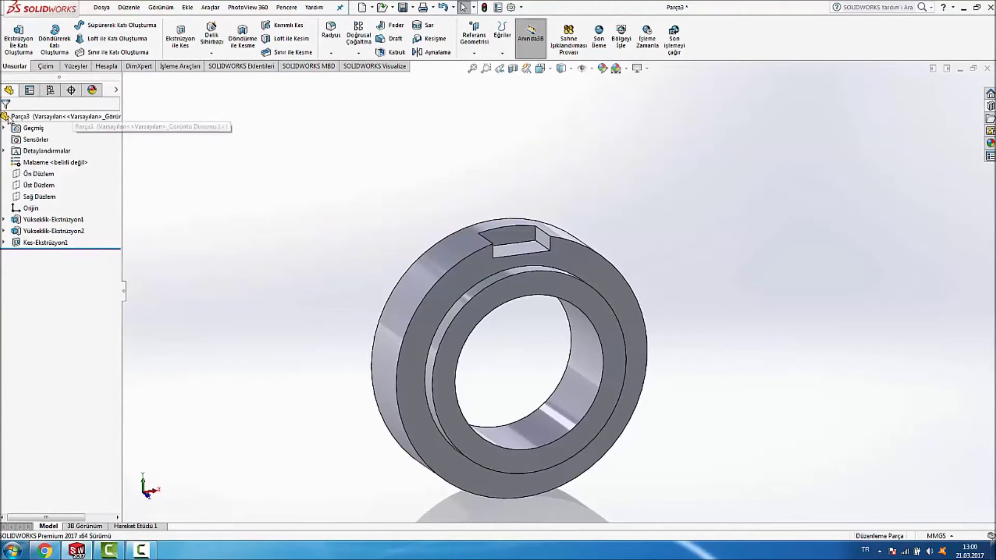
{"action": "left_click", "coordinate": [358, 53]}
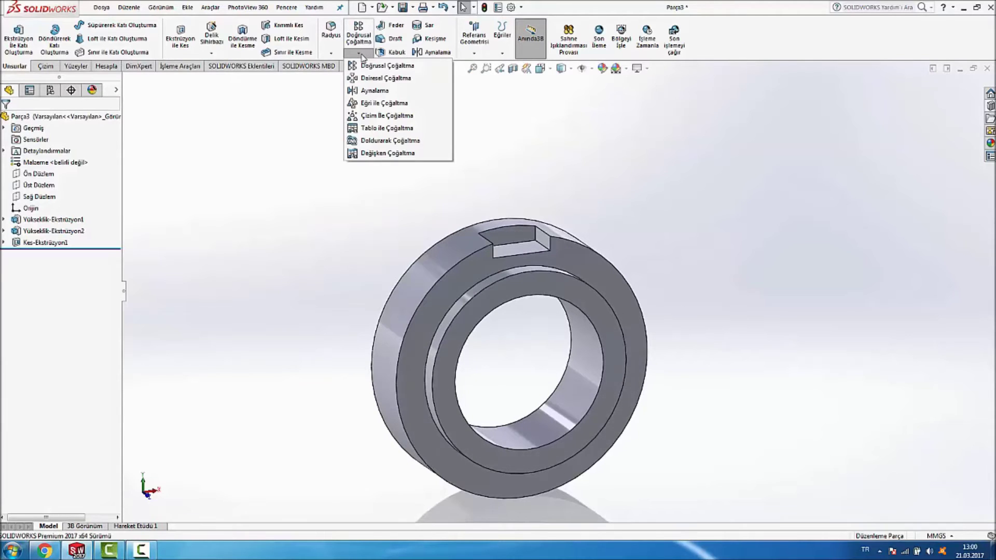
Step: Circular-pattern the slot cut 8 times around the ring's inner circular edge
{"action": "left_click", "coordinate": [387, 78]}
{"action": "left_click", "coordinate": [87, 152]}
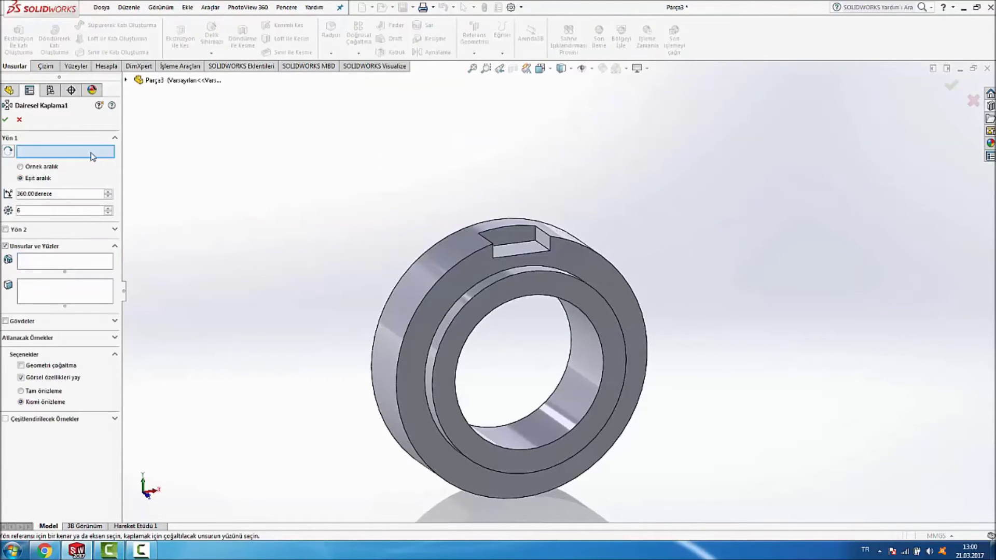
{"action": "left_click", "coordinate": [551, 297]}
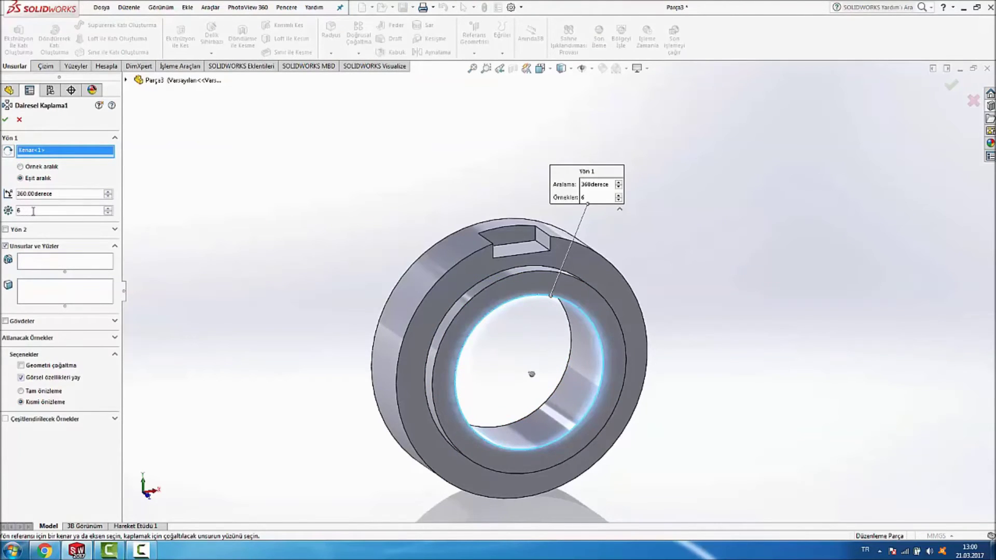
{"action": "left_click", "coordinate": [52, 265]}
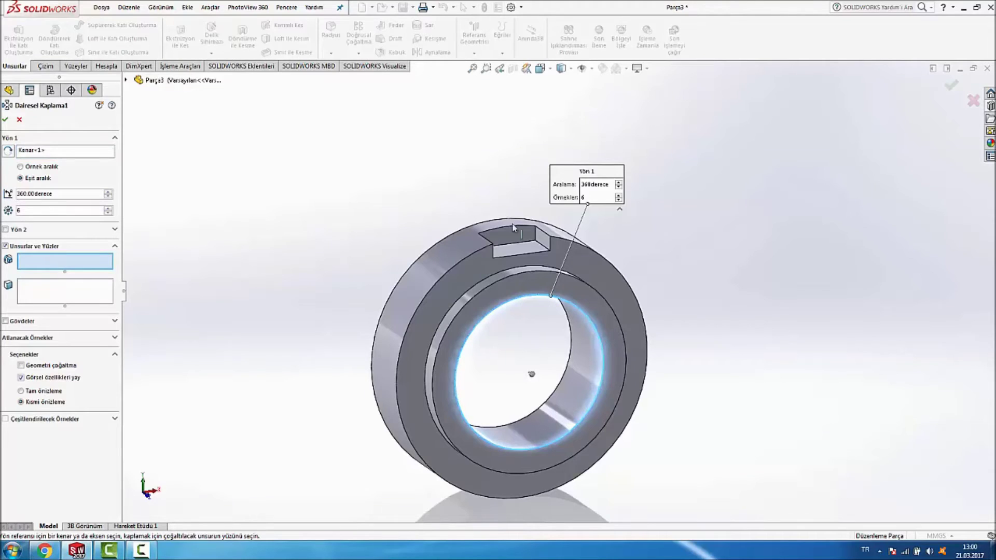
{"action": "left_click", "coordinate": [524, 254]}
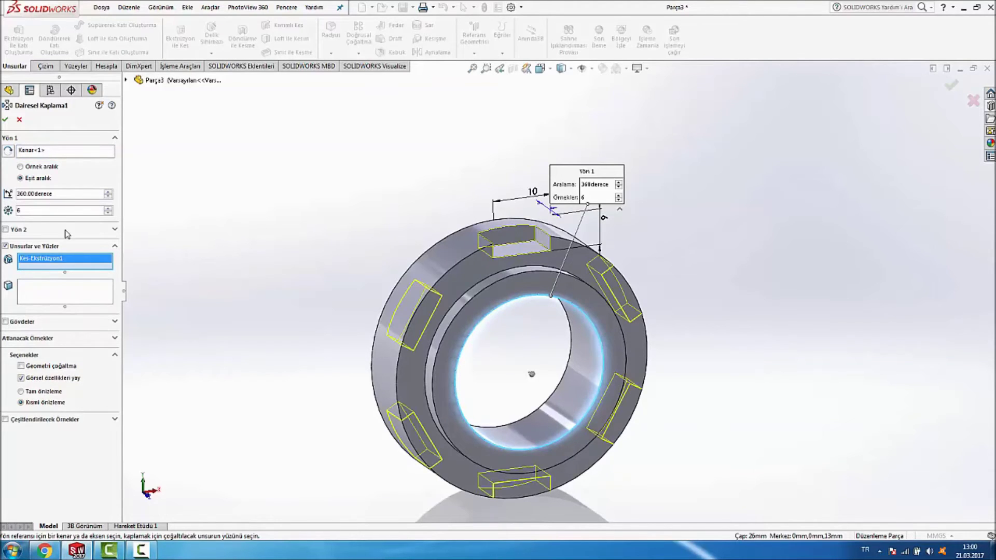
{"action": "double_click", "coordinate": [43, 210]}
{"action": "type", "text": "8"}
{"action": "key", "text": "Return"}
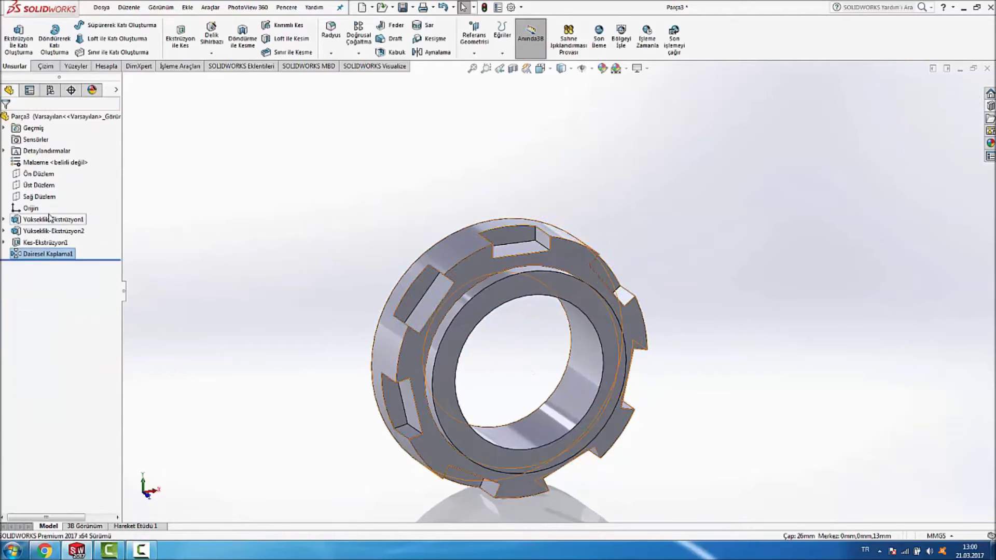
Step: Orbit the ring to inspect the eight slots and start a chamfer
{"action": "left_click", "coordinate": [204, 148]}
{"action": "mouse_move", "coordinate": [278, 151]}
{"action": "middle_mouse_down"}
{"action": "mouse_move", "coordinate": [166, 76]}
{"action": "mouse_move", "coordinate": [252, 122]}
{"action": "mouse_move", "coordinate": [360, 127]}
{"action": "middle_mouse_up"}
{"action": "mouse_move", "coordinate": [589, 150]}
{"action": "middle_mouse_down"}
{"action": "mouse_move", "coordinate": [605, 142]}
{"action": "mouse_move", "coordinate": [681, 198]}
{"action": "middle_mouse_up"}
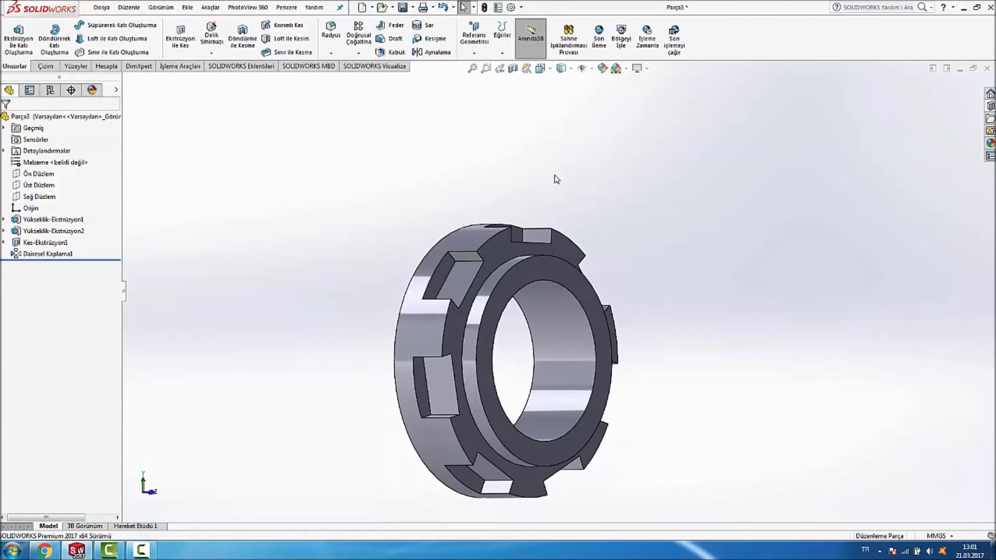
{"action": "left_click", "coordinate": [331, 54]}
{"action": "left_click", "coordinate": [342, 78]}
Step: Chamfer both inner circular edges 2.5 mm at 45 degrees
{"action": "left_click", "coordinate": [586, 318]}
{"action": "middle_click_drag", "start_coordinate": [232, 334], "coordinate": [318, 280]}
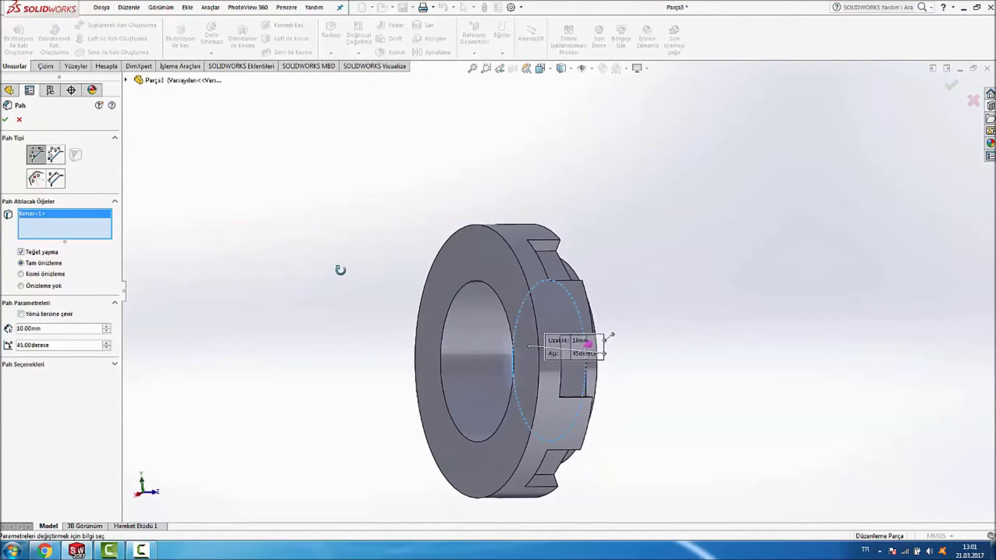
{"action": "left_click", "coordinate": [469, 286]}
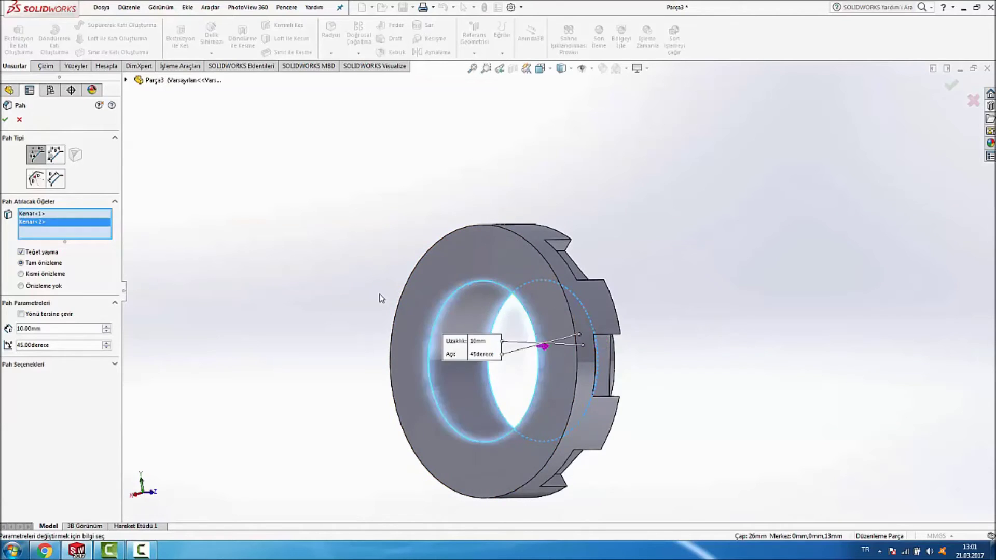
{"action": "middle_click_drag", "start_coordinate": [382, 298], "coordinate": [205, 204]}
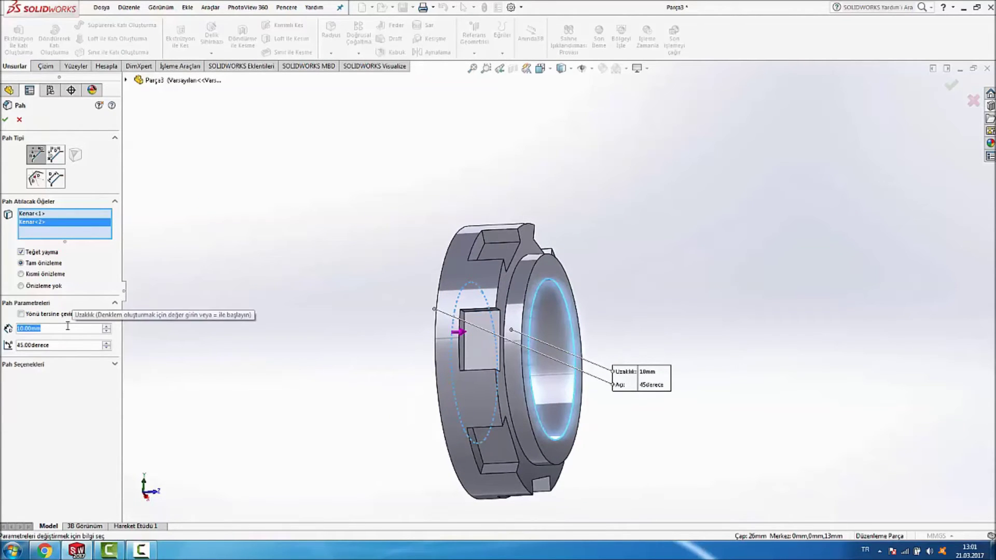
{"action": "type", "text": "2.5"}
{"action": "key", "text": "Return"}
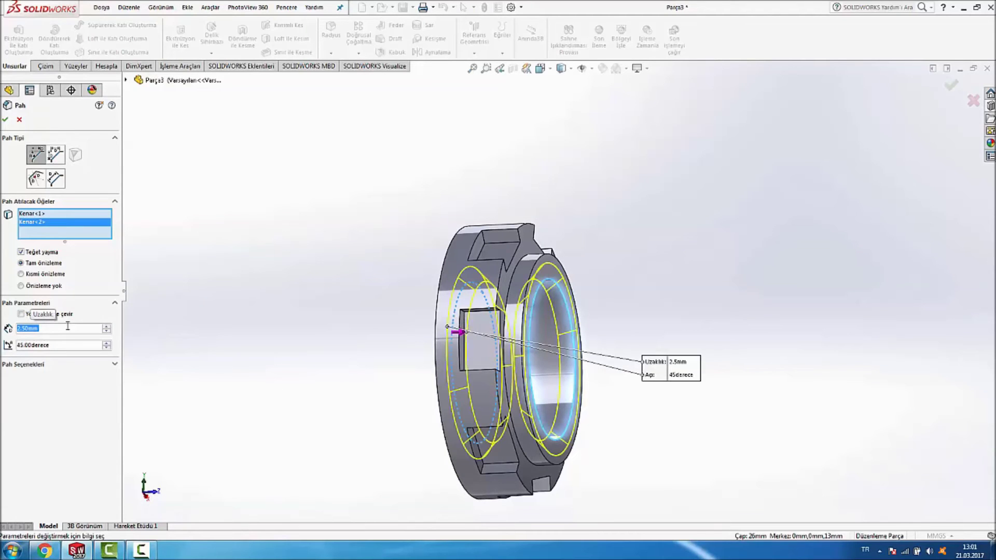
{"action": "key", "text": "Return"}
Step: Orbit the ring to inspect the chamfers and select its front face
{"action": "mouse_move", "coordinate": [306, 236]}
{"action": "middle_mouse_down"}
{"action": "mouse_move", "coordinate": [389, 171]}
{"action": "mouse_move", "coordinate": [276, 160]}
{"action": "mouse_move", "coordinate": [242, 122]}
{"action": "mouse_move", "coordinate": [286, 118]}
{"action": "mouse_move", "coordinate": [393, 137]}
{"action": "middle_mouse_up"}
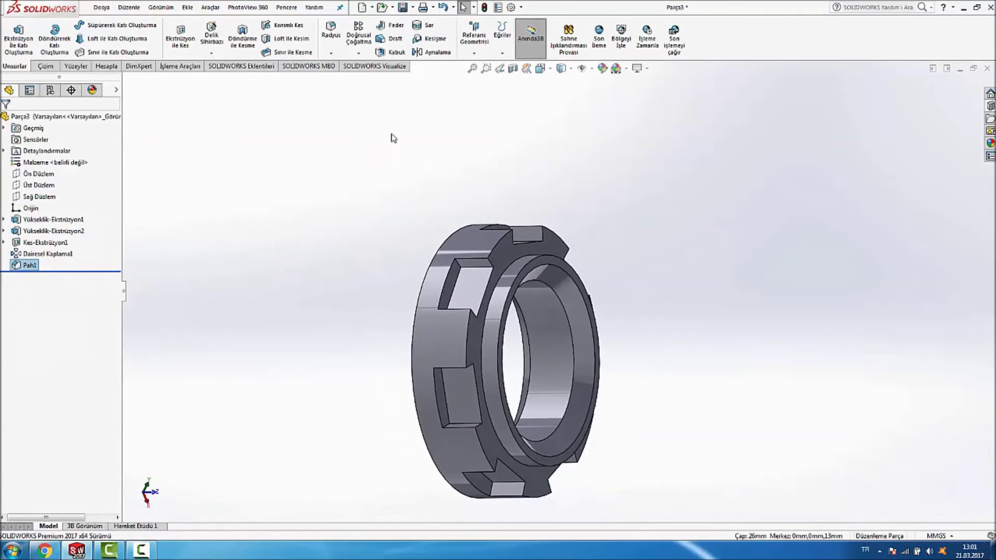
{"action": "mouse_move", "coordinate": [664, 207]}
{"action": "middle_mouse_down"}
{"action": "mouse_move", "coordinate": [778, 218]}
{"action": "mouse_move", "coordinate": [740, 154]}
{"action": "mouse_move", "coordinate": [661, 138]}
{"action": "mouse_move", "coordinate": [638, 67]}
{"action": "mouse_move", "coordinate": [690, 119]}
{"action": "middle_mouse_up"}
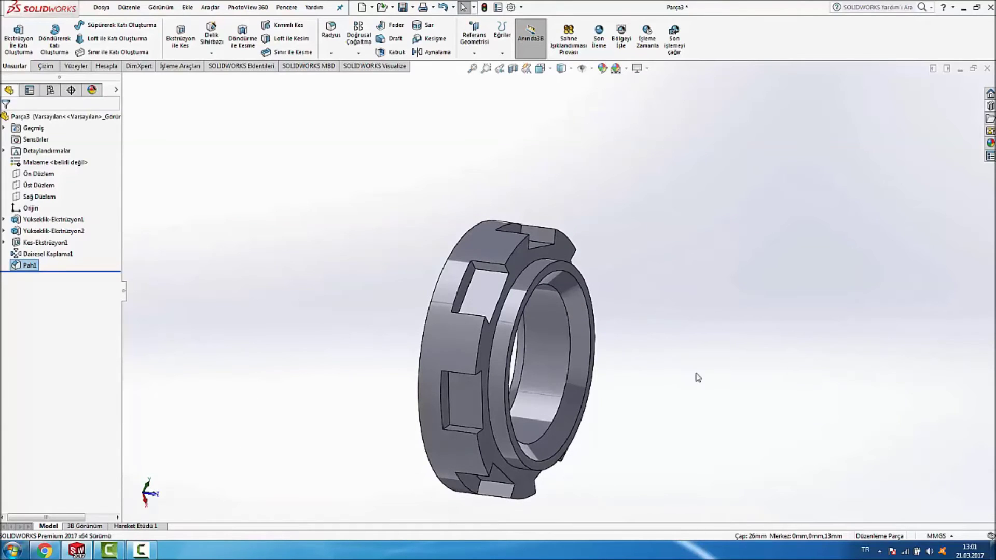
{"action": "mouse_move", "coordinate": [630, 300]}
{"action": "middle_mouse_down"}
{"action": "mouse_move", "coordinate": [802, 287]}
{"action": "mouse_move", "coordinate": [754, 296]}
{"action": "mouse_move", "coordinate": [768, 313]}
{"action": "middle_mouse_up"}
{"action": "double_click", "coordinate": [559, 267]}
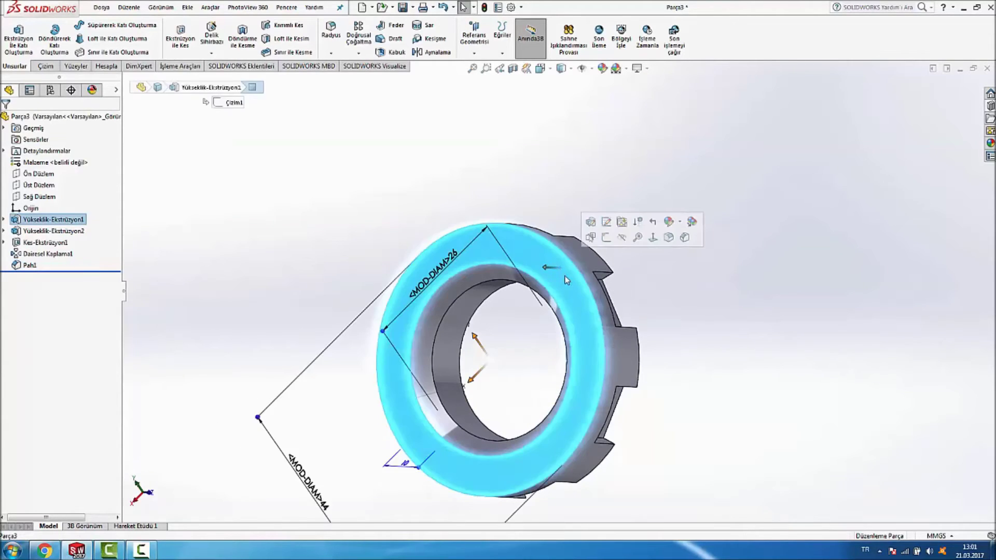
Step: Start a sketch on the ring's front face and view it head-on
{"action": "right_click", "coordinate": [576, 308]}
{"action": "left_click", "coordinate": [597, 182]}
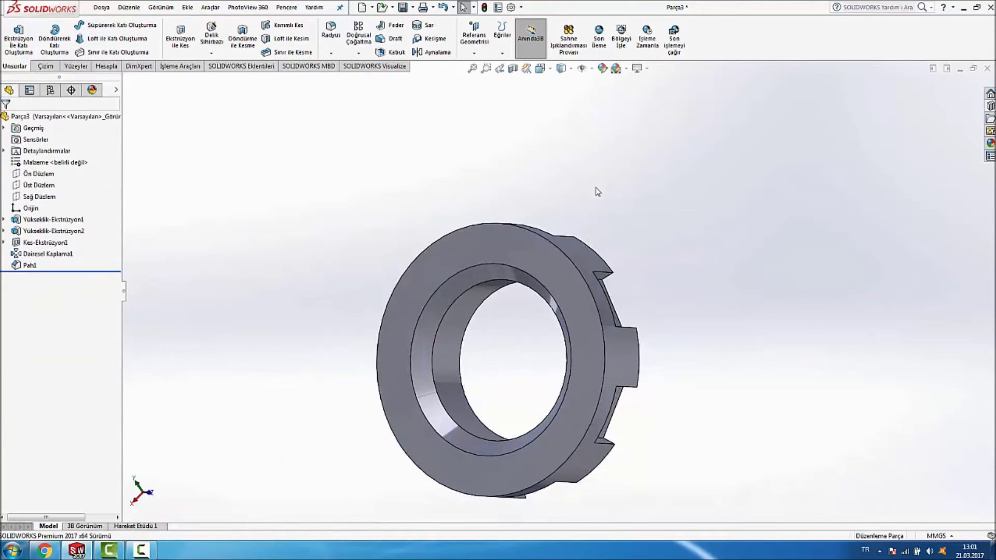
{"action": "right_click", "coordinate": [553, 275]}
{"action": "left_click", "coordinate": [568, 259]}
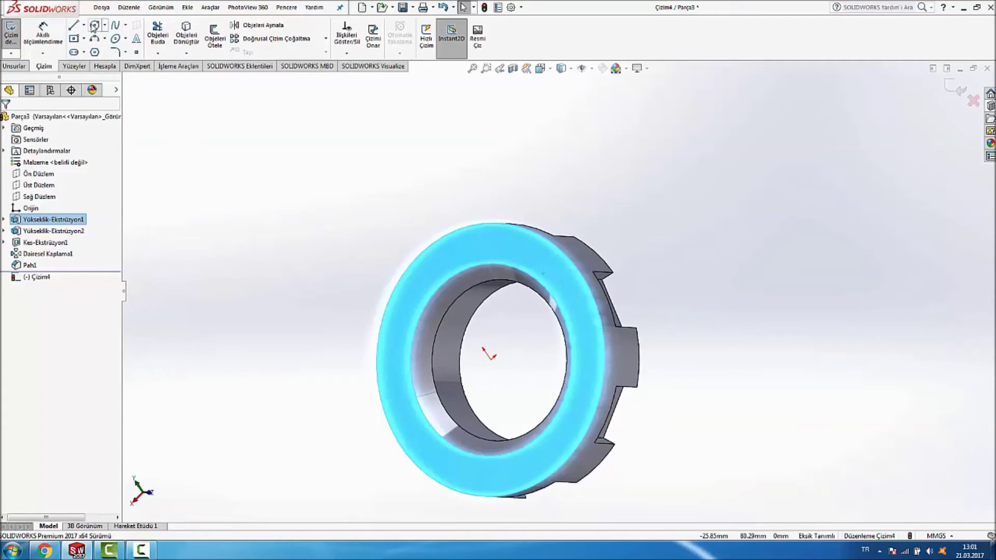
{"action": "key", "text": "space"}
{"action": "key", "text": "ctrl+8"}
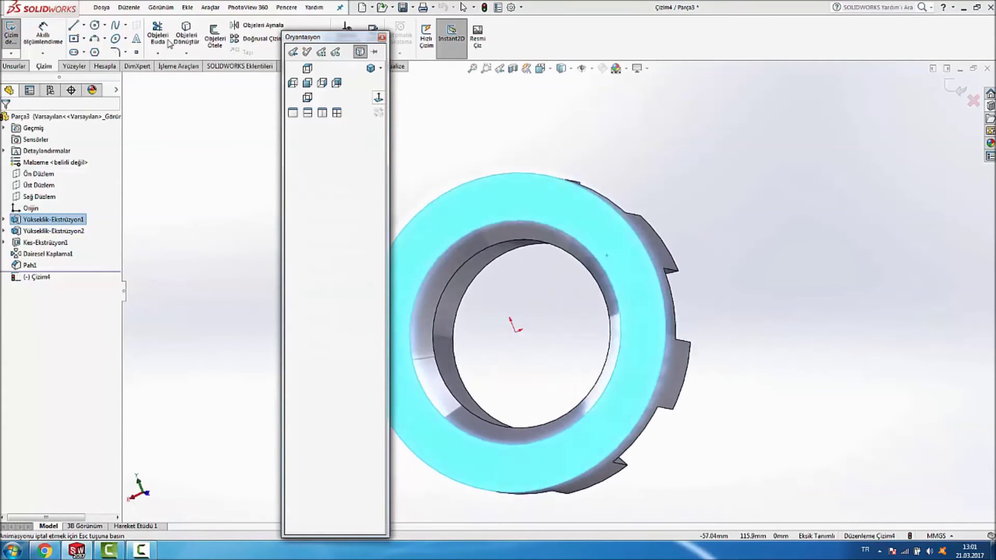
Step: Draw a circle at the origin dimensioned to 26 mm diameter
{"action": "left_click", "coordinate": [95, 24]}
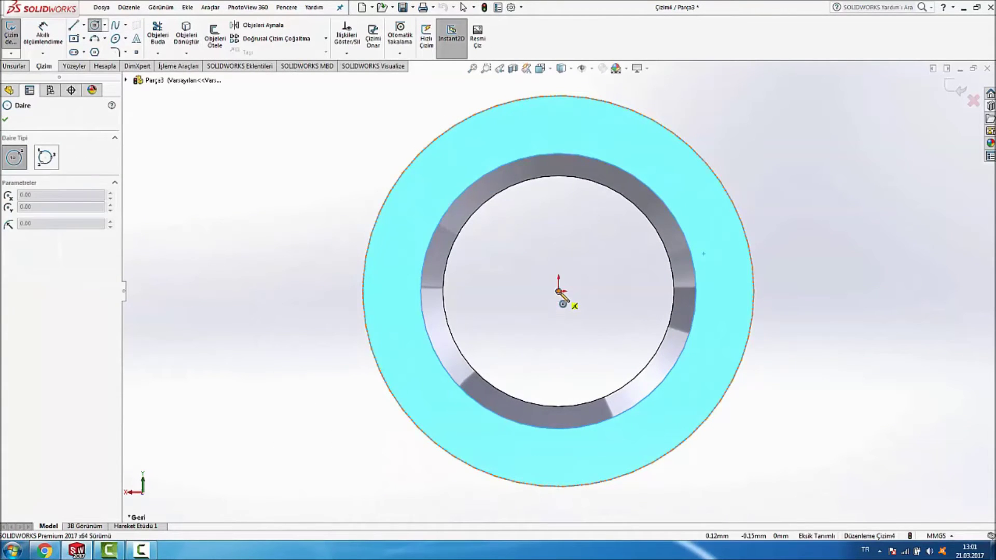
{"action": "left_click", "coordinate": [559, 292]}
{"action": "left_click", "coordinate": [597, 254]}
{"action": "right_click_drag", "start_coordinate": [596, 254], "coordinate": [353, 151]}
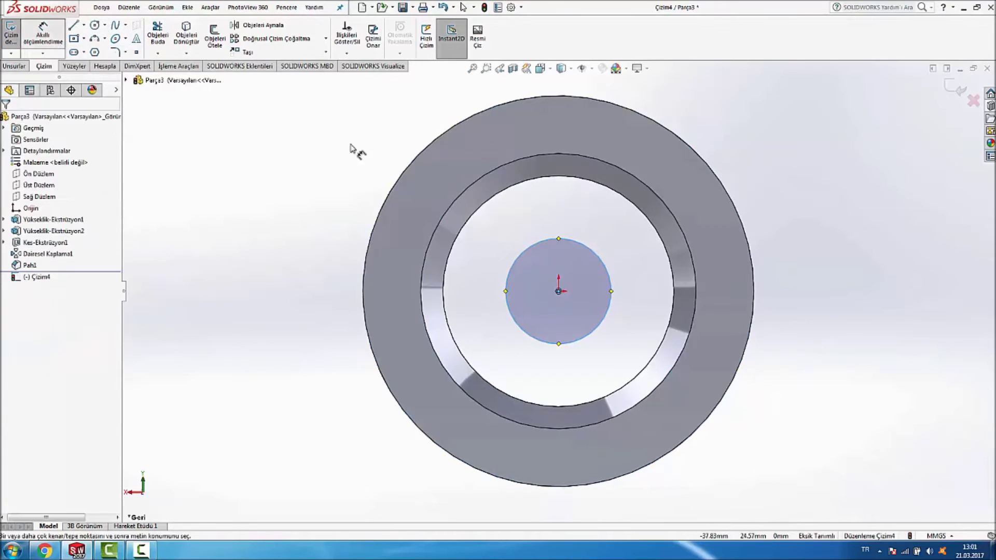
{"action": "left_click", "coordinate": [596, 257]}
{"action": "left_click", "coordinate": [605, 234]}
{"action": "type", "text": "26"}
{"action": "key", "text": "Return"}
{"action": "left_click_drag", "start_coordinate": [679, 230], "coordinate": [594, 241]}
{"action": "left_click", "coordinate": [656, 283]}
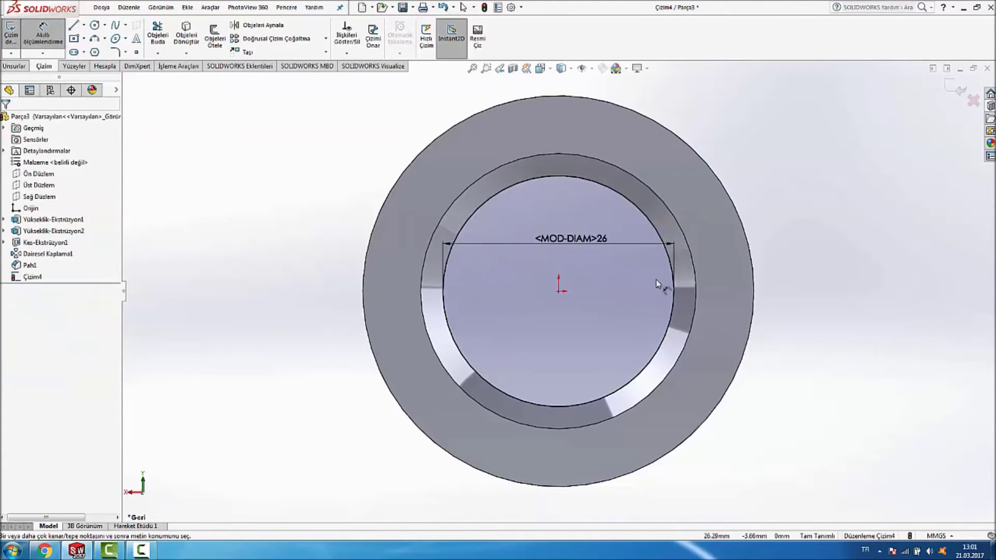
{"action": "mouse_move", "coordinate": [811, 235]}
{"action": "middle_mouse_down"}
{"action": "mouse_move", "coordinate": [786, 256]}
{"action": "mouse_move", "coordinate": [911, 229]}
{"action": "middle_mouse_up"}
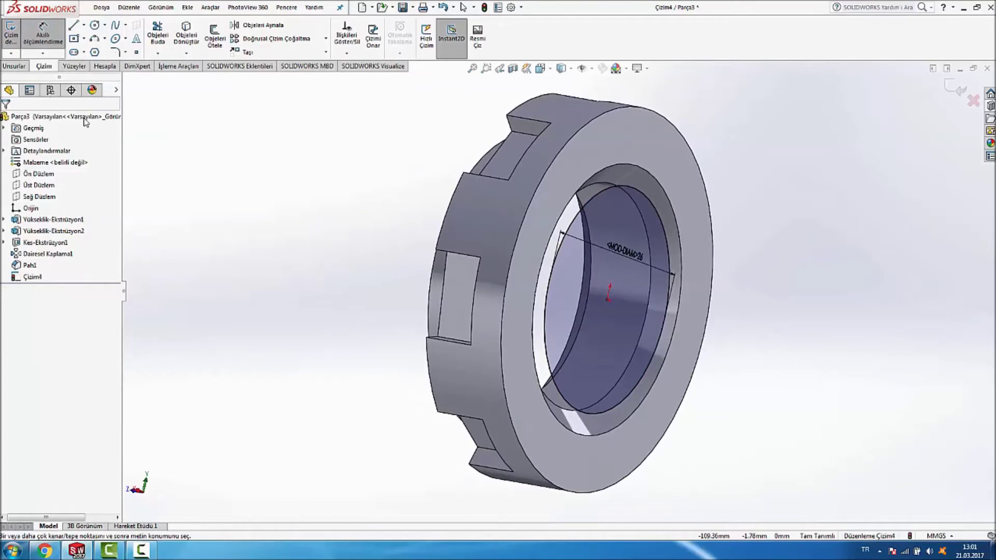
{"action": "left_click", "coordinate": [14, 66]}
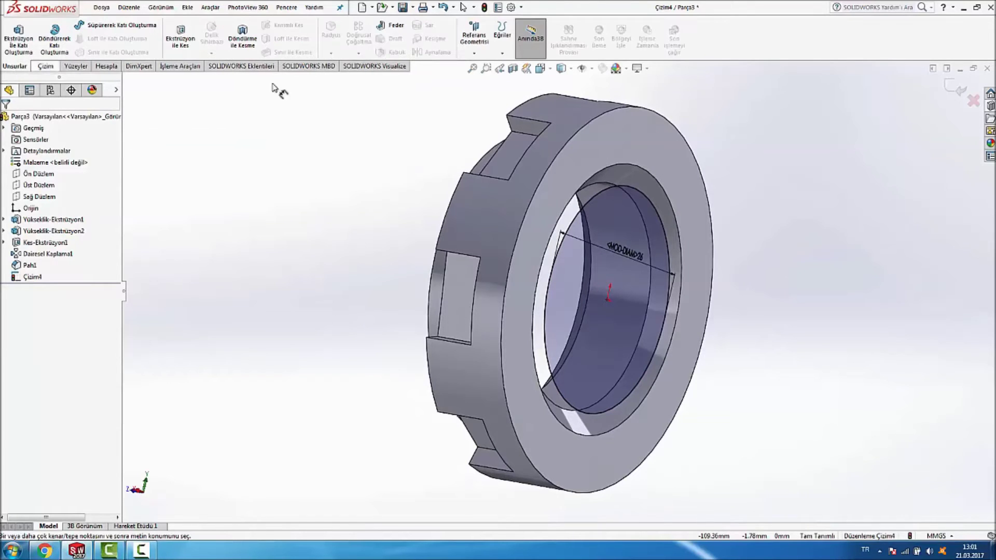
Step: Create a reversed helix on the 26 mm circle with 3 mm pitch and 5 revolutions
{"action": "left_click", "coordinate": [503, 54]}
{"action": "left_click", "coordinate": [529, 81]}
{"action": "mouse_move", "coordinate": [846, 187]}
{"action": "middle_mouse_down"}
{"action": "mouse_move", "coordinate": [878, 171]}
{"action": "mouse_move", "coordinate": [873, 195]}
{"action": "middle_mouse_up"}
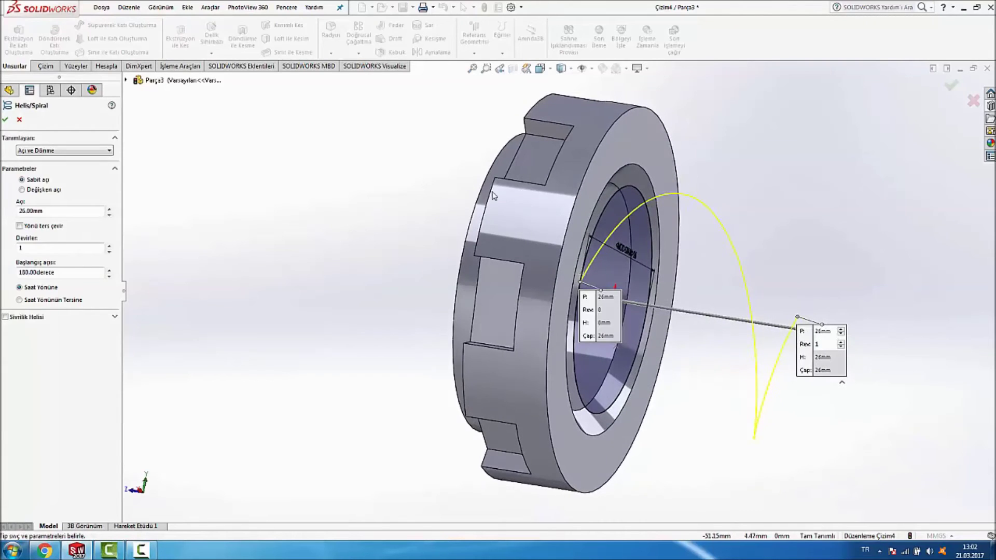
{"action": "left_click", "coordinate": [46, 226]}
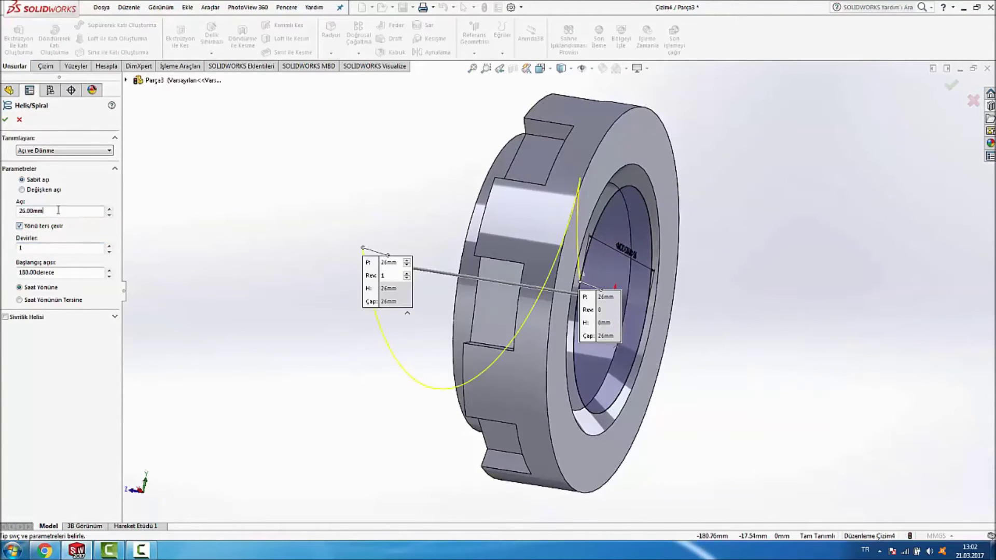
{"action": "type", "text": "3"}
{"action": "key", "text": "Return"}
{"action": "left_click_drag", "start_coordinate": [108, 247], "coordinate": [110, 249]}
{"action": "middle_click_drag", "start_coordinate": [237, 156], "coordinate": [269, 189]}
{"action": "left_click", "coordinate": [110, 247]}
{"action": "key", "text": "ctrl+shift+z"}
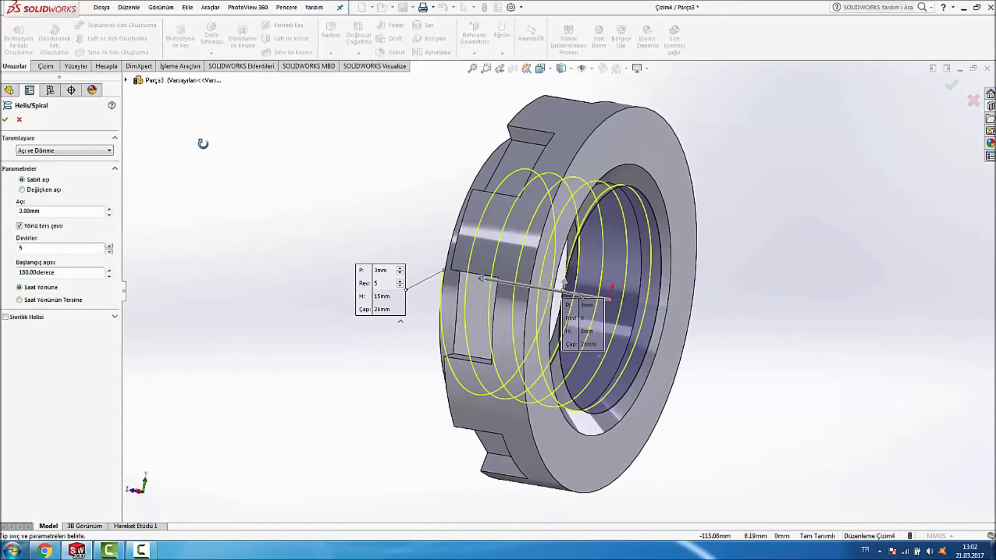
{"action": "left_click", "coordinate": [11, 121]}
{"action": "key", "text": "ctrl+shift+z"}
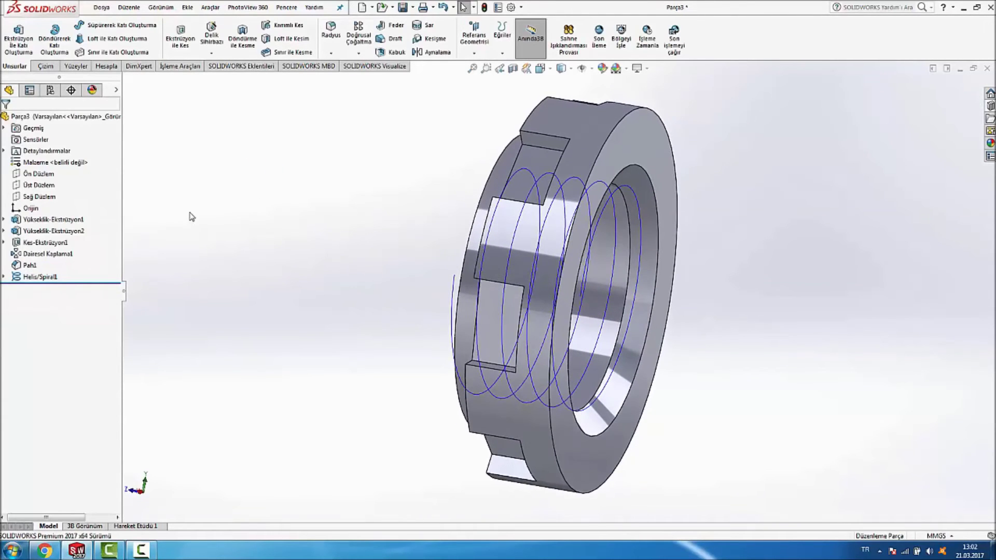
{"action": "left_click", "coordinate": [39, 185]}
Step: Start a sketch on Üst Düzlem and view it normal to the screen
{"action": "middle_click_drag", "start_coordinate": [245, 156], "coordinate": [244, 175]}
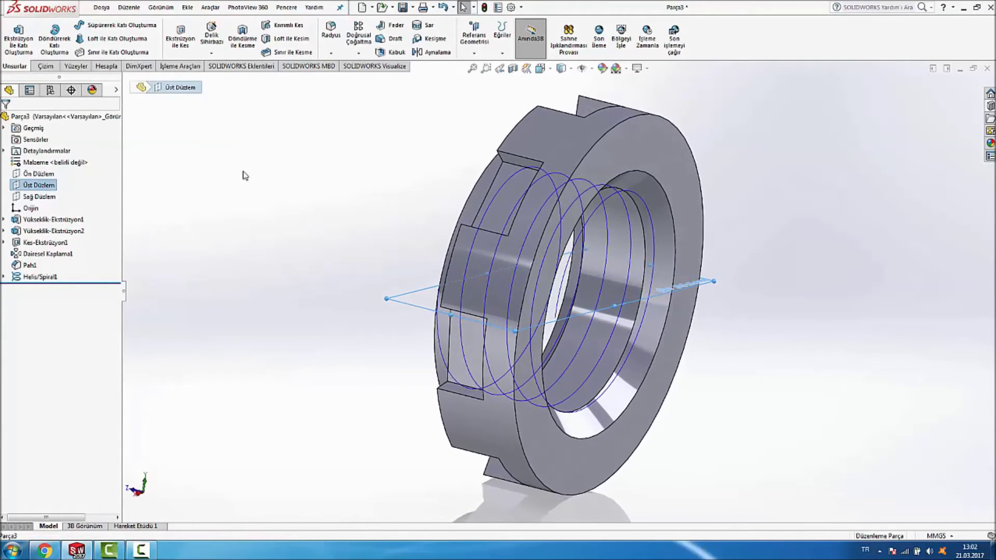
{"action": "right_click", "coordinate": [42, 189]}
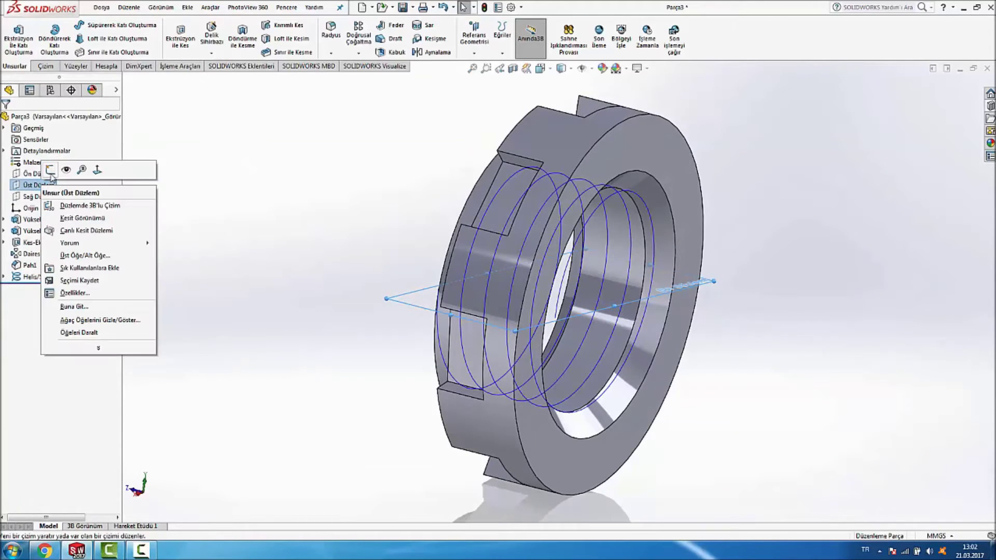
{"action": "left_click", "coordinate": [51, 173]}
{"action": "key", "text": "space"}
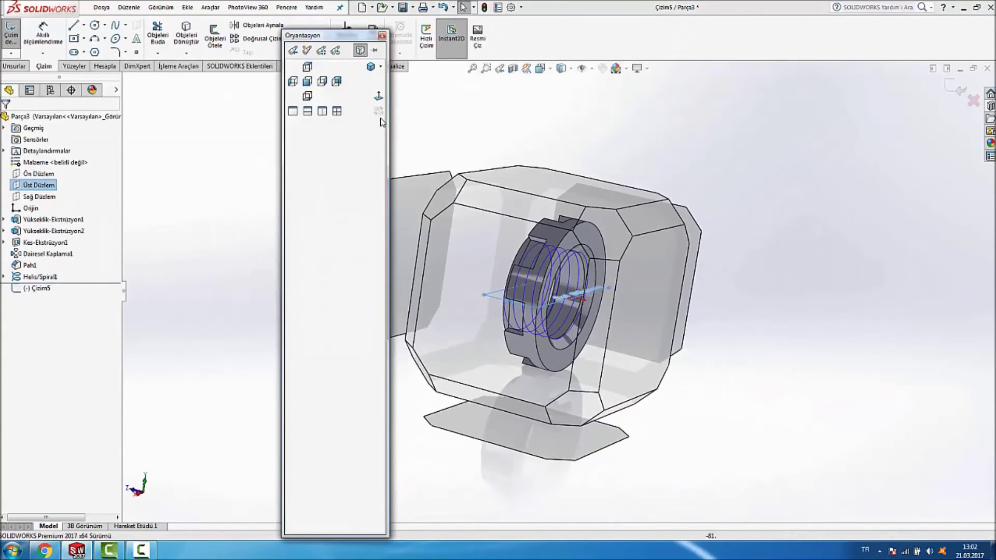
{"action": "left_click", "coordinate": [378, 97]}
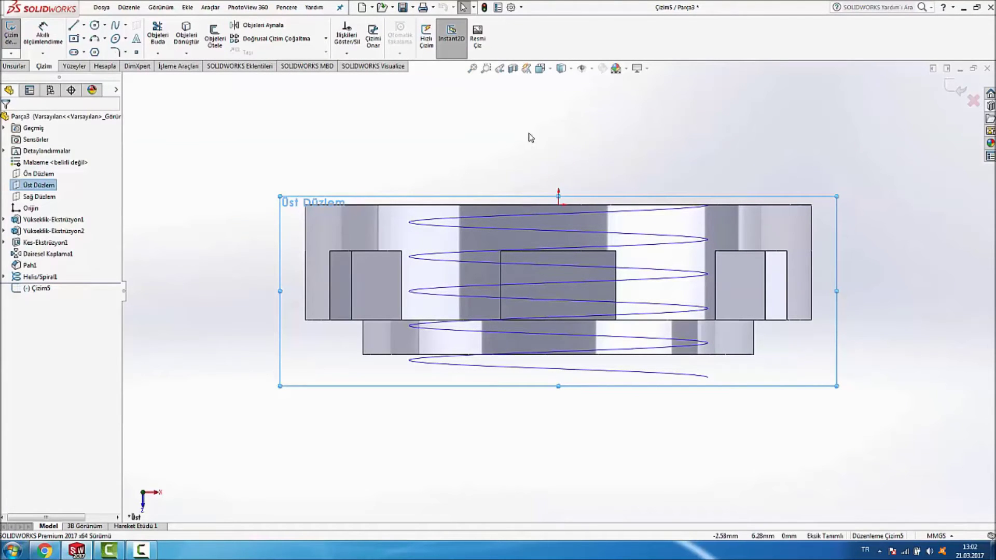
Step: Switch the model display style to wireframe
{"action": "left_click", "coordinate": [572, 69]}
{"action": "left_click", "coordinate": [563, 142]}
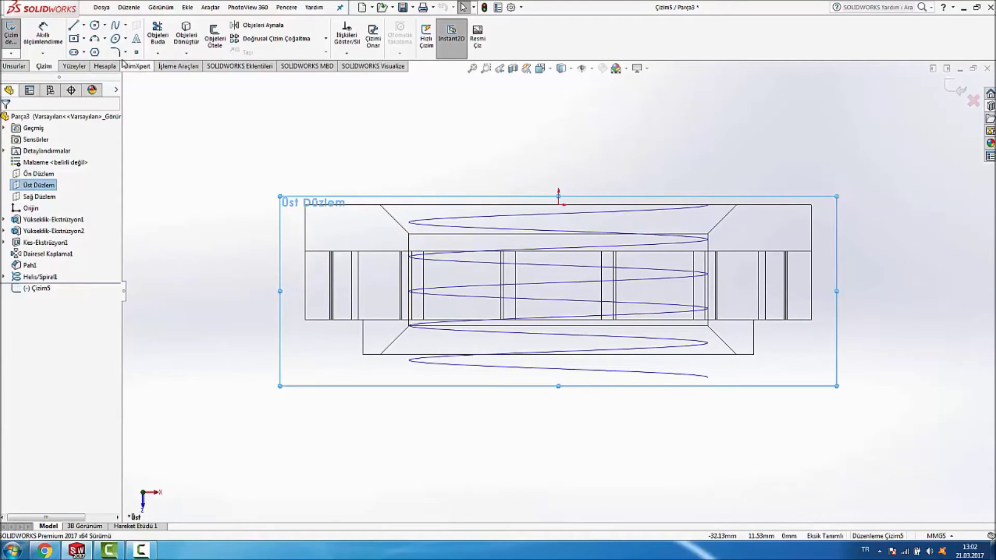
{"action": "left_click", "coordinate": [73, 25]}
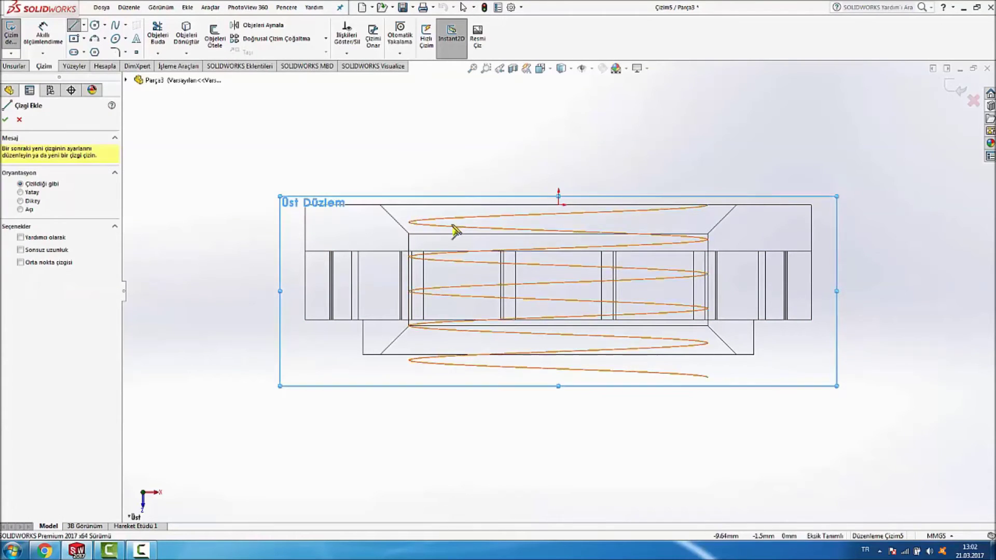
Step: Draw the closed triangular thread profile above the nut's inner top edge
{"action": "scroll", "coordinate": [463, 239], "scroll_direction": "down", "scroll_amount": 2}
{"action": "scroll", "coordinate": [430, 224], "scroll_direction": "down", "scroll_amount": 2}
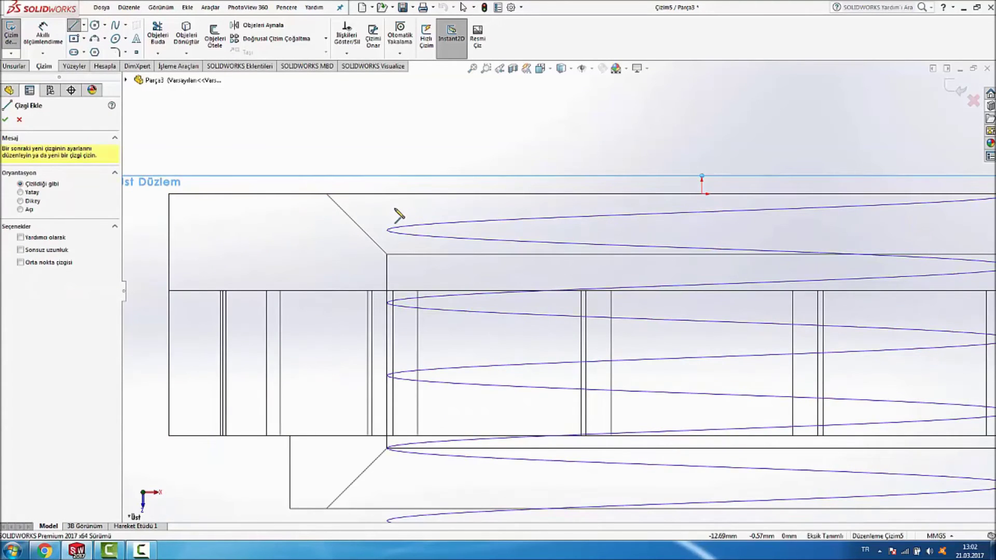
{"action": "left_click", "coordinate": [407, 194]}
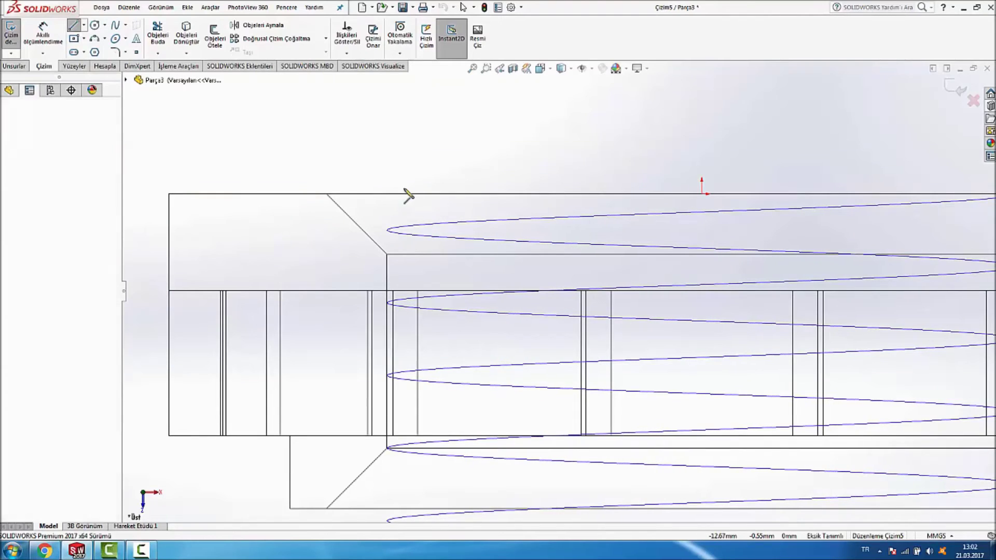
{"action": "left_click", "coordinate": [448, 150]}
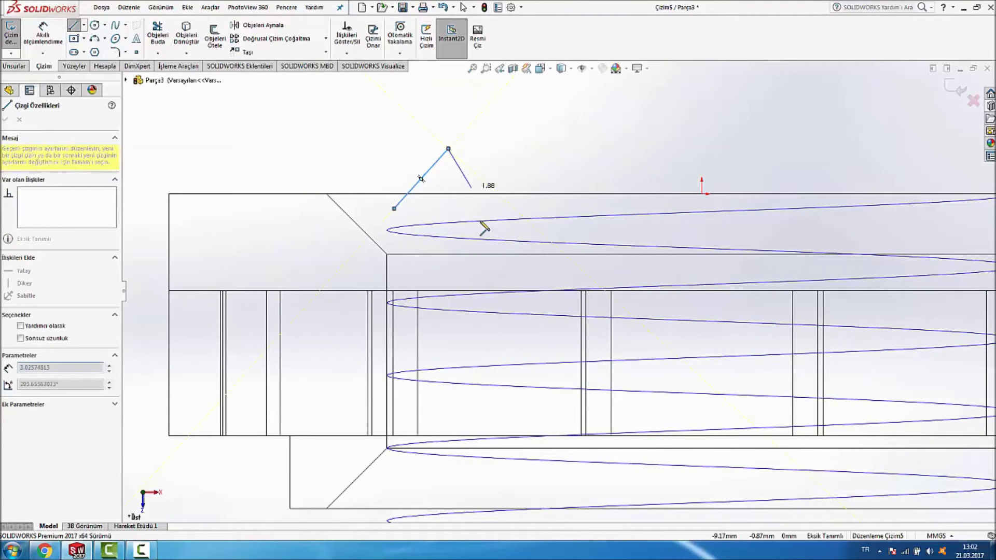
{"action": "left_click", "coordinate": [448, 229]}
{"action": "left_click", "coordinate": [394, 209]}
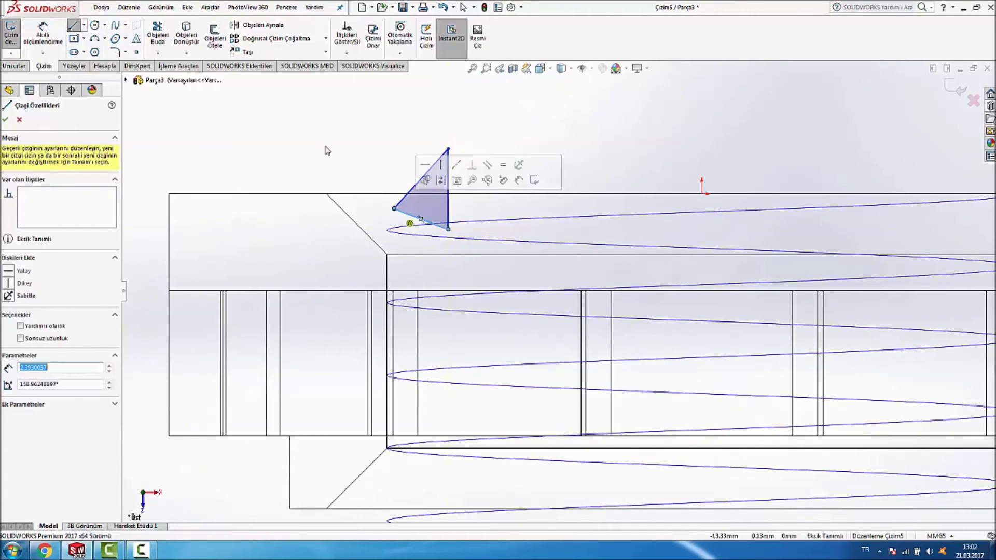
Step: Dimension the triangle's vertical side to 2.2
{"action": "left_click", "coordinate": [43, 34]}
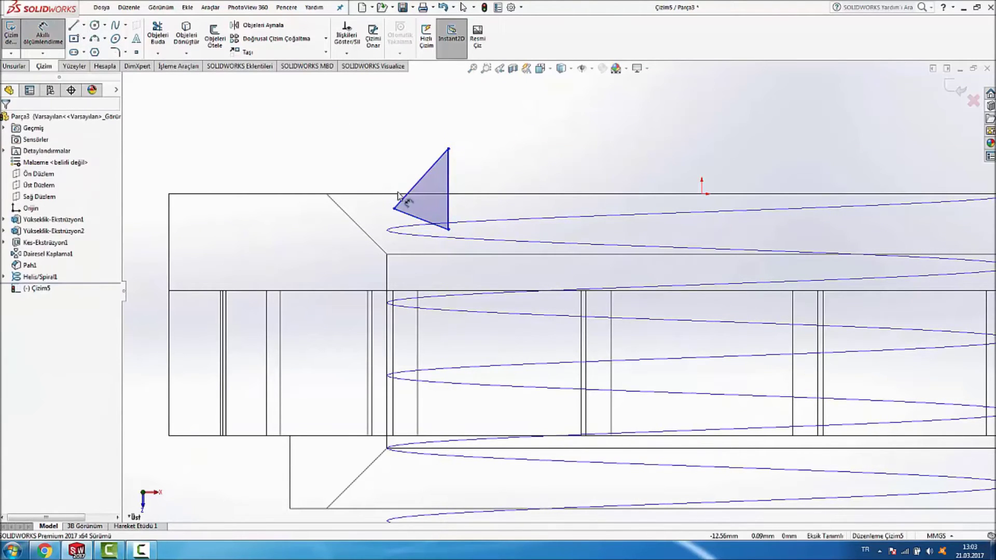
{"action": "left_click", "coordinate": [448, 213]}
{"action": "left_click", "coordinate": [480, 210]}
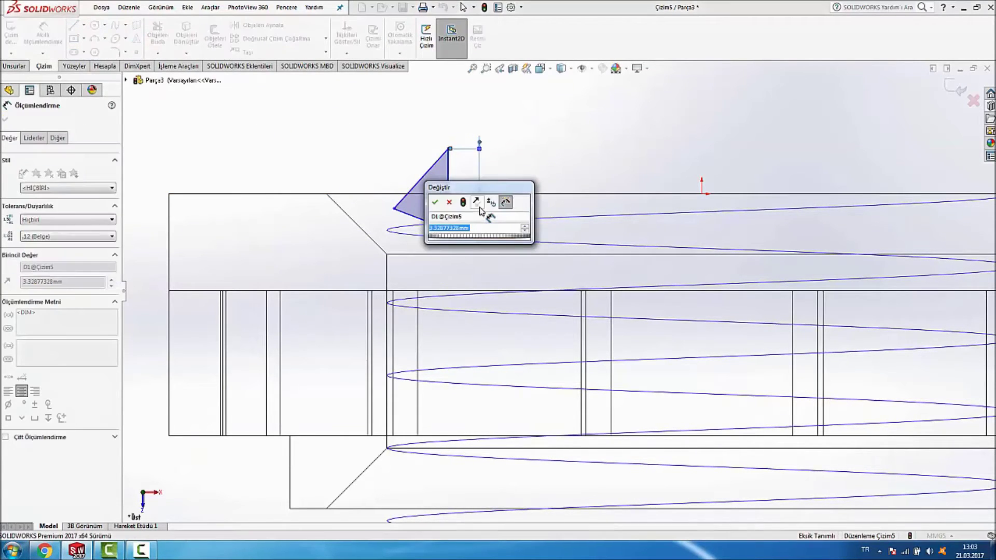
{"action": "type", "text": "2.2"}
{"action": "key", "text": "Return"}
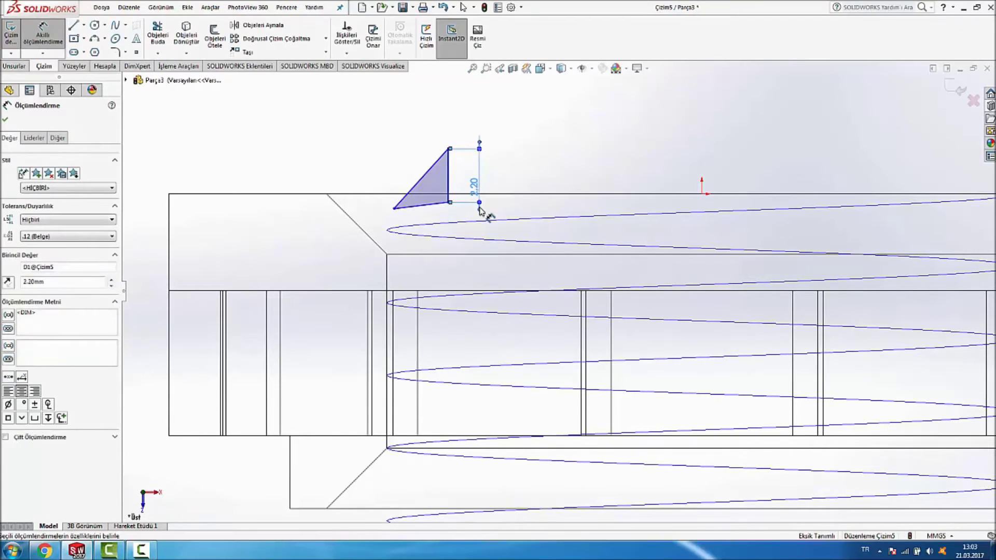
Step: Add the 1.10 offset and 2.30 width dimensions to the triangle
{"action": "left_click", "coordinate": [395, 208]}
{"action": "left_click", "coordinate": [448, 149]}
{"action": "left_click", "coordinate": [461, 210]}
{"action": "type", "text": "1,1,2"}
{"action": "key", "text": "Return"}
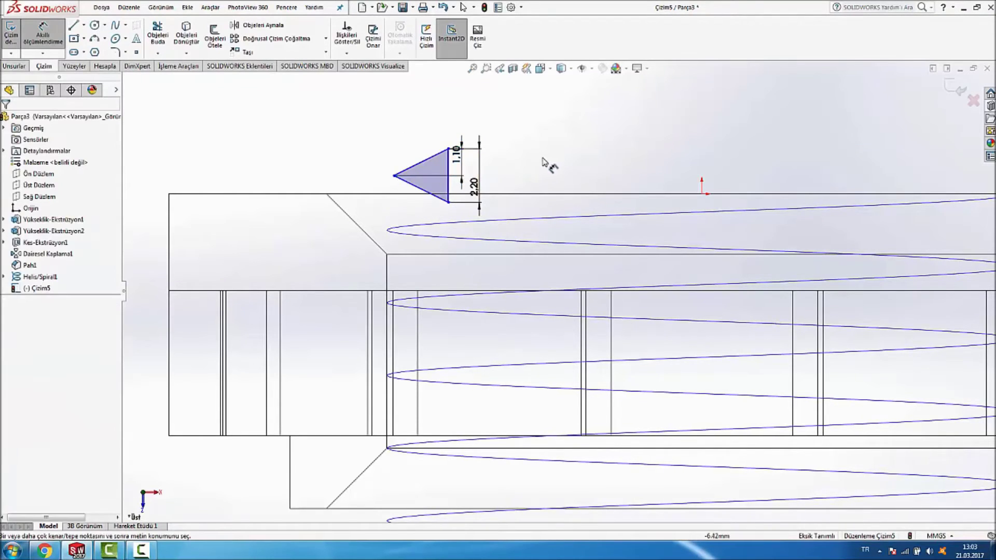
{"action": "scroll", "coordinate": [546, 154], "scroll_direction": "down", "scroll_amount": 1}
{"action": "left_click", "coordinate": [429, 197]}
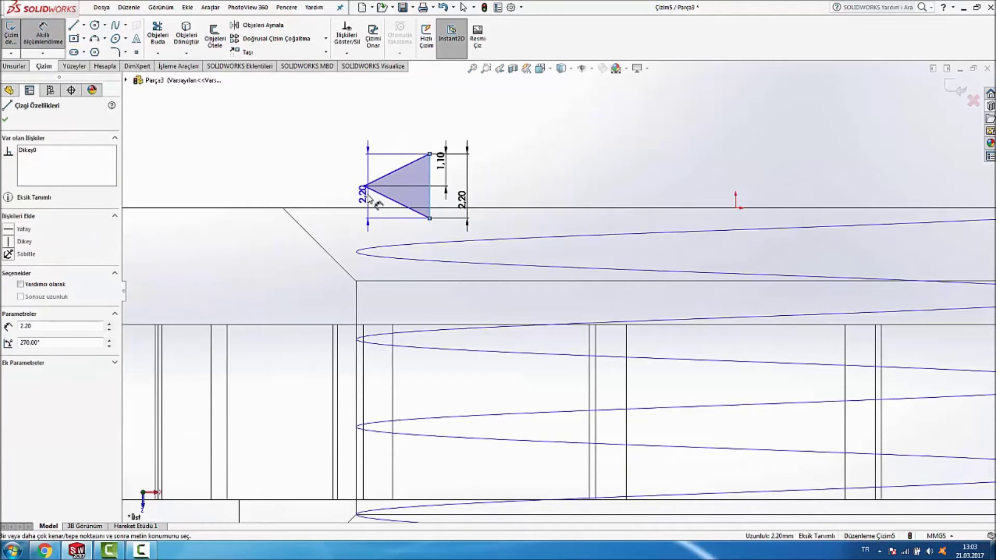
{"action": "left_click", "coordinate": [365, 186]}
{"action": "left_click", "coordinate": [385, 127]}
{"action": "type", "text": "2.3"}
{"action": "key", "text": "Return"}
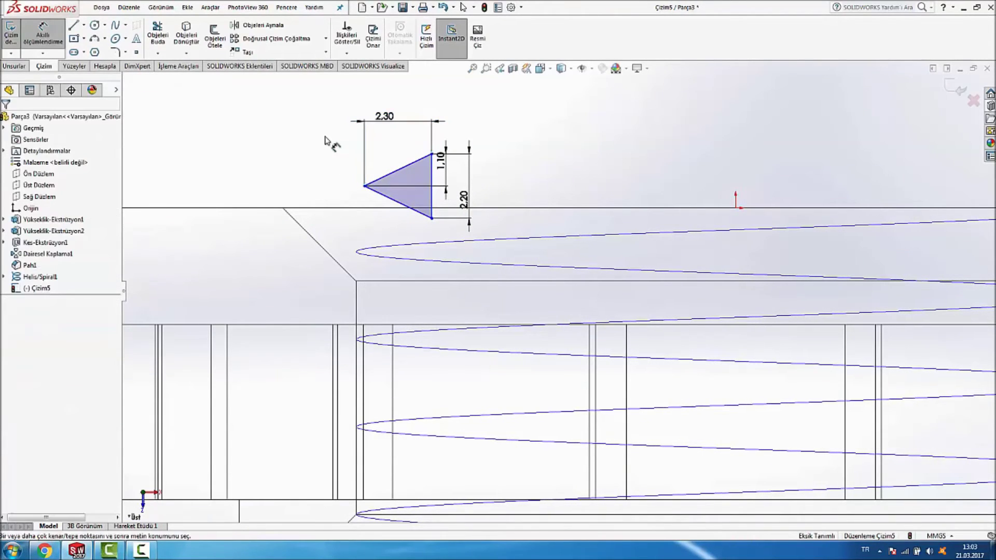
Step: Make the vertical side collinear with the nut's edge and the left vertex coincident with its top edge
{"action": "left_click", "coordinate": [434, 183]}
{"action": "key", "text": "Escape"}
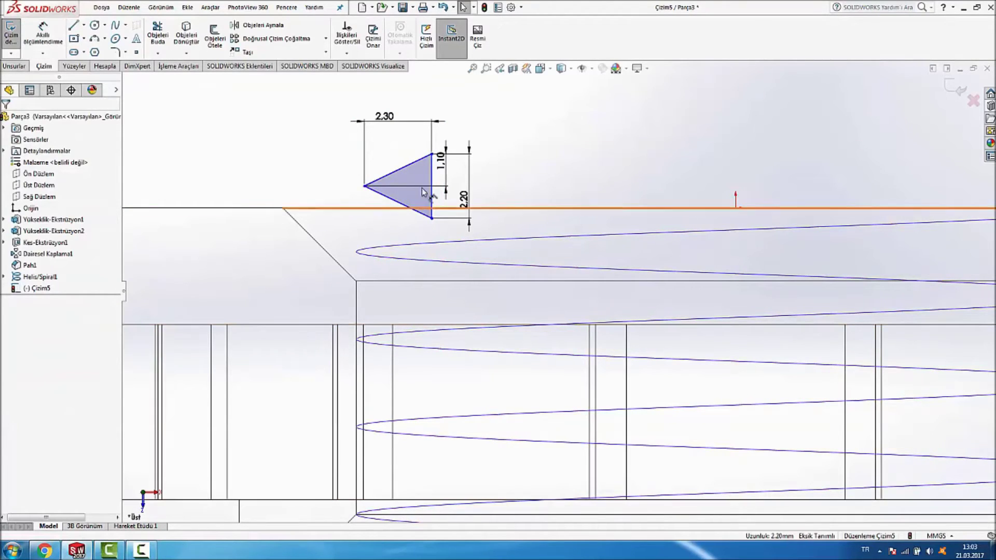
{"action": "left_click", "coordinate": [431, 185]}
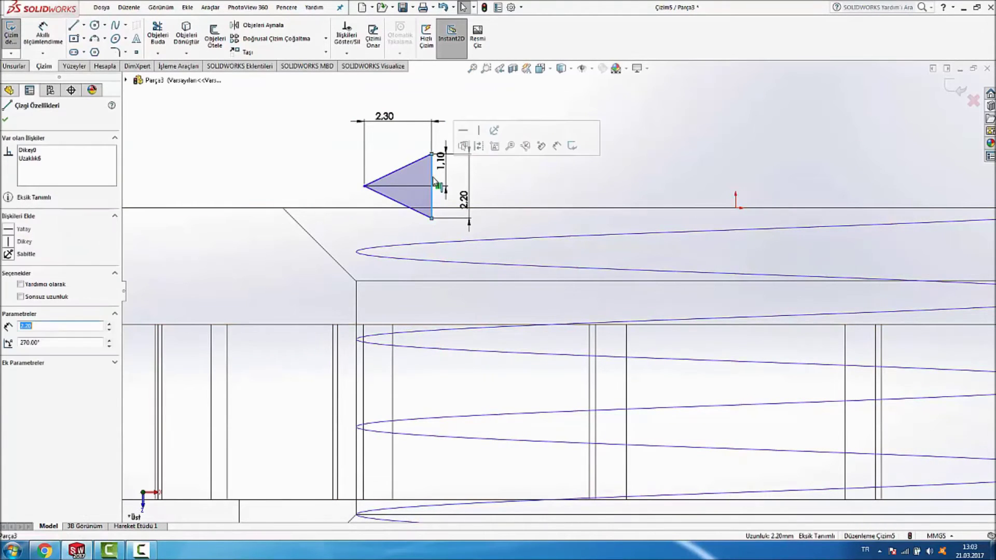
{"action": "left_click", "coordinate": [357, 307], "text": "ctrl"}
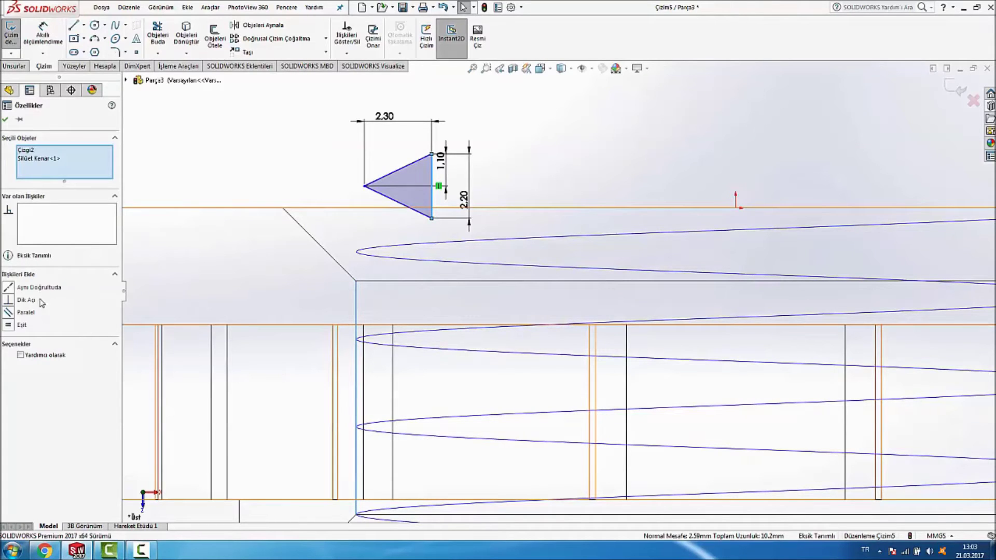
{"action": "left_click", "coordinate": [9, 288]}
{"action": "left_click", "coordinate": [513, 104]}
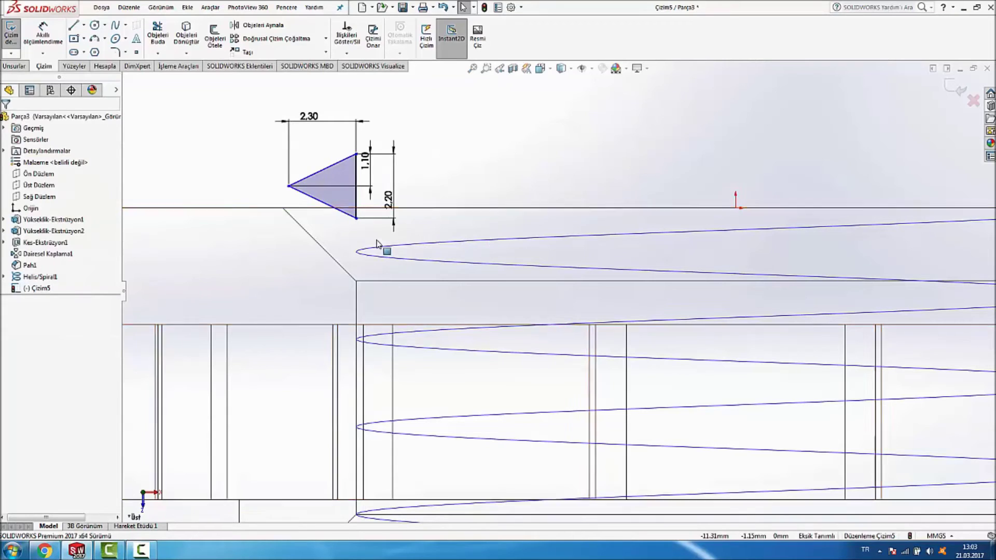
{"action": "left_click", "coordinate": [288, 188]}
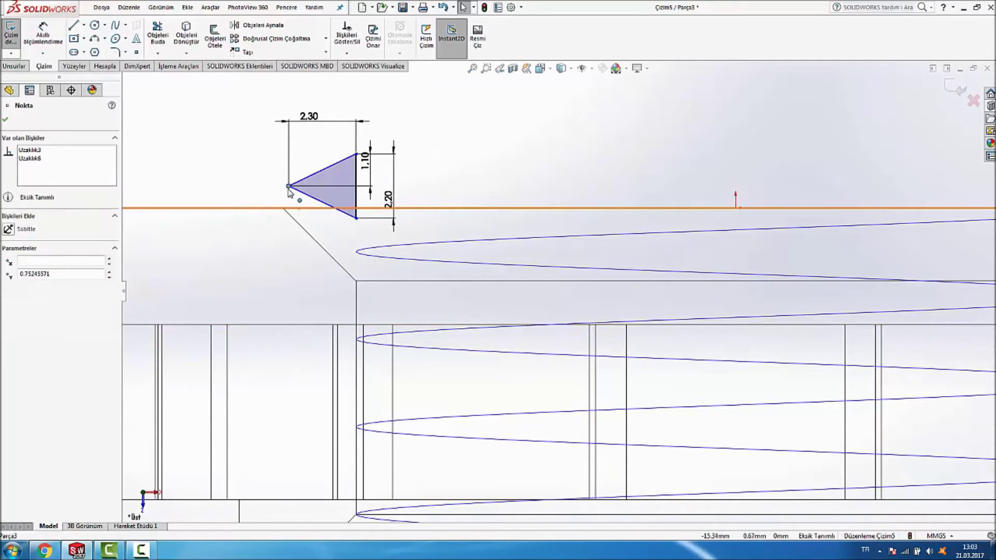
{"action": "left_click", "coordinate": [247, 210], "text": "ctrl"}
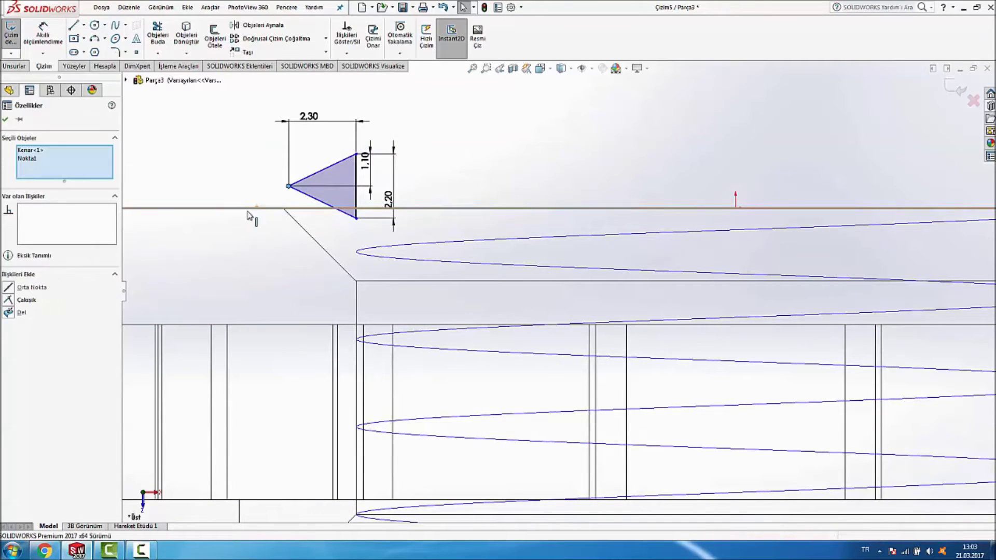
{"action": "left_click", "coordinate": [8, 301]}
{"action": "left_click", "coordinate": [558, 122]}
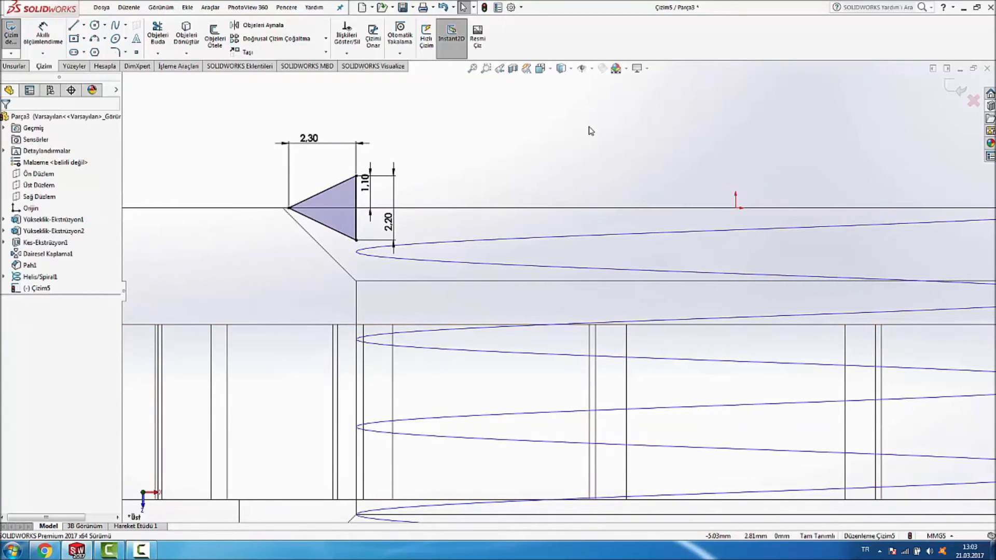
Step: Exit the fully defined Çizim5 sketch and switch to isometric view
{"action": "key", "text": "f"}
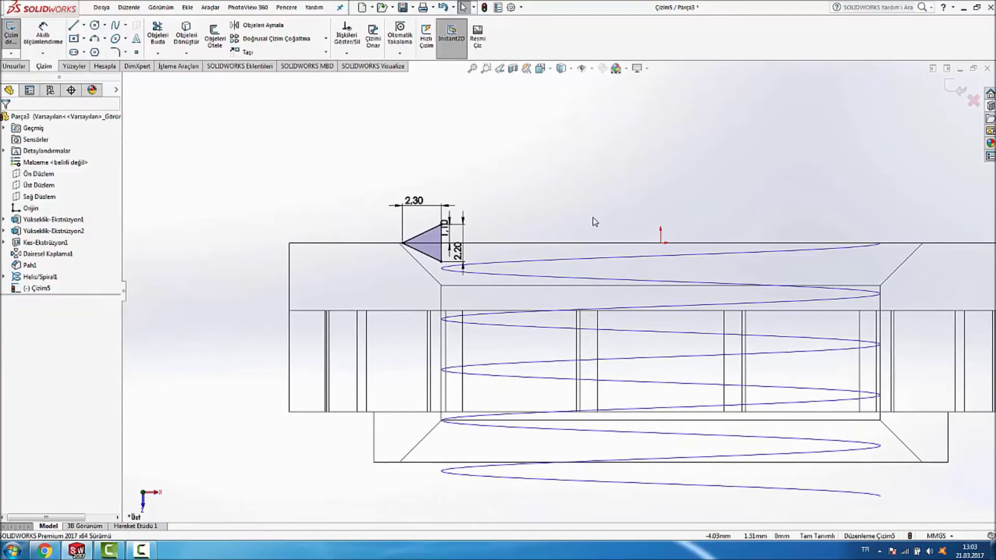
{"action": "left_click", "coordinate": [956, 91]}
{"action": "key", "text": "ctrl+7"}
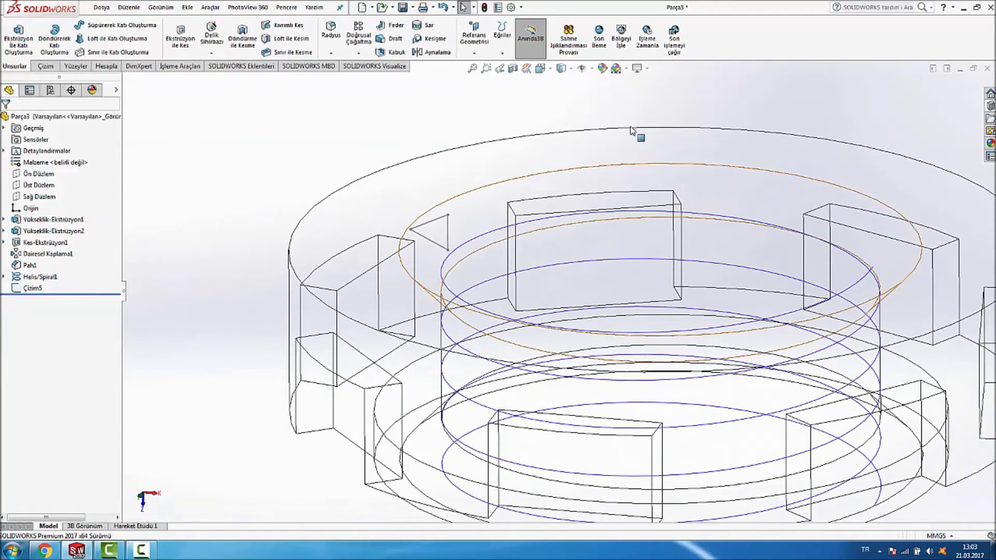
Step: Set the display style to Shaded With Edges
{"action": "left_click", "coordinate": [570, 68]}
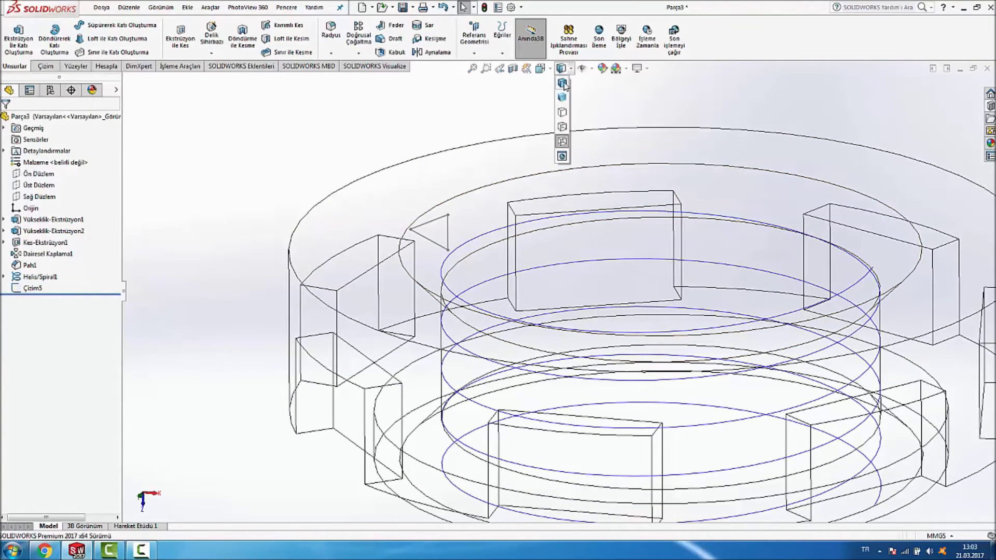
{"action": "left_click", "coordinate": [562, 84]}
{"action": "scroll", "coordinate": [457, 143], "scroll_direction": "up", "scroll_amount": 2}
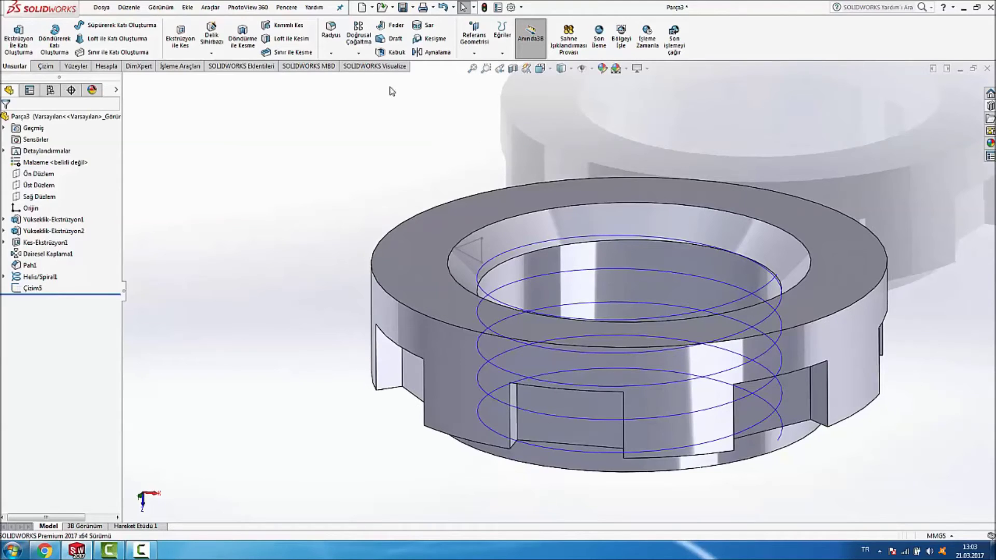
Step: Start a swept cut of the Çizim5 profile along the Helis/Spiral1 path
{"action": "left_click", "coordinate": [280, 25]}
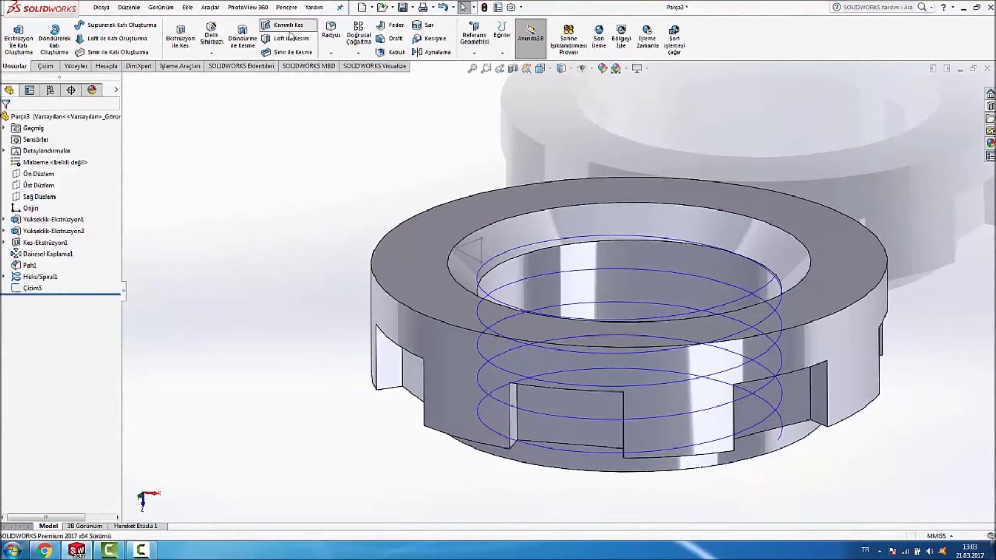
{"action": "left_click", "coordinate": [520, 247]}
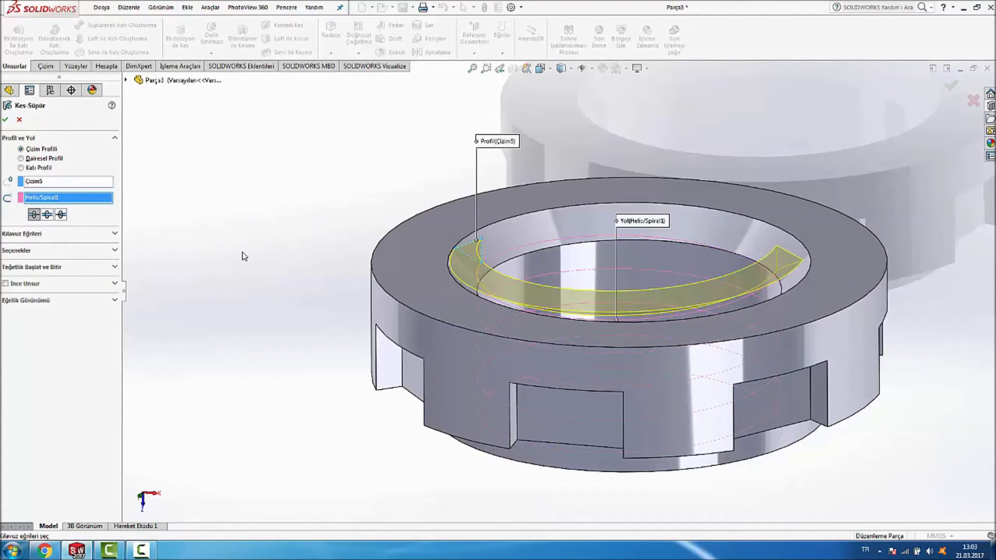
{"action": "middle_click_drag", "start_coordinate": [245, 236], "coordinate": [245, 273]}
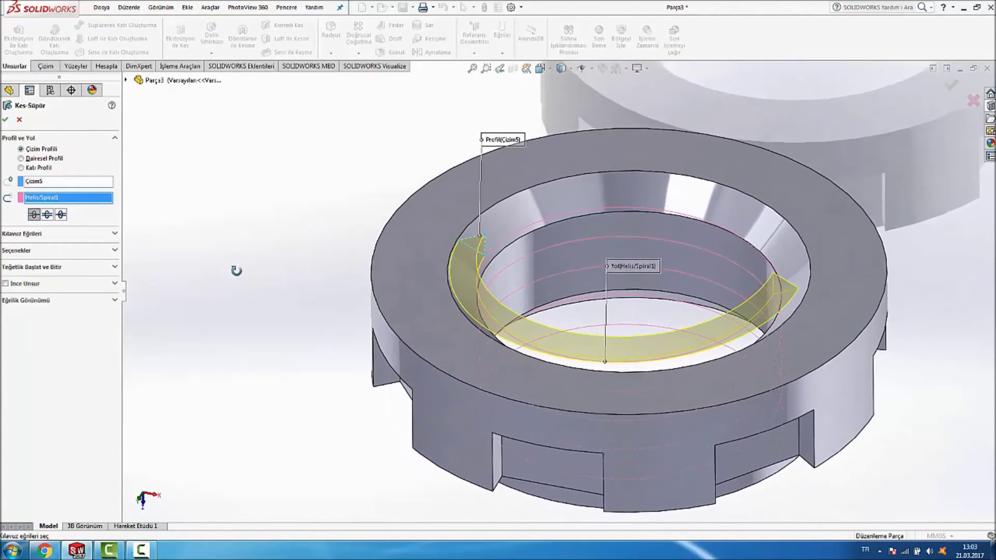
{"action": "scroll", "coordinate": [888, 157], "scroll_direction": "up", "scroll_amount": 2}
{"action": "left_click", "coordinate": [950, 85]}
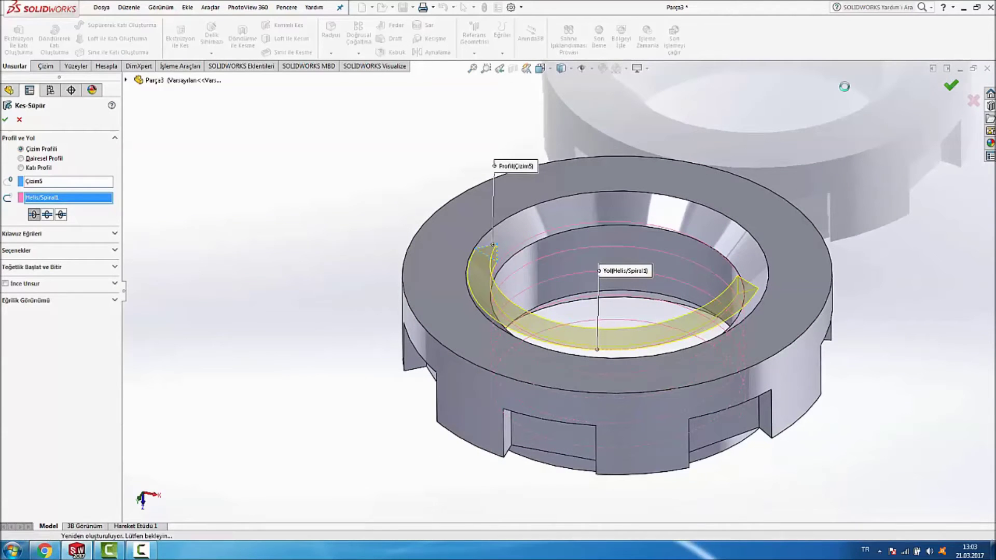
{"action": "mouse_move", "coordinate": [212, 202]}
{"action": "middle_mouse_down"}
{"action": "mouse_move", "coordinate": [203, 188]}
{"action": "mouse_move", "coordinate": [222, 155]}
{"action": "mouse_move", "coordinate": [208, 194]}
{"action": "middle_mouse_up"}
{"action": "middle_click_drag", "start_coordinate": [191, 175], "coordinate": [206, 172]}
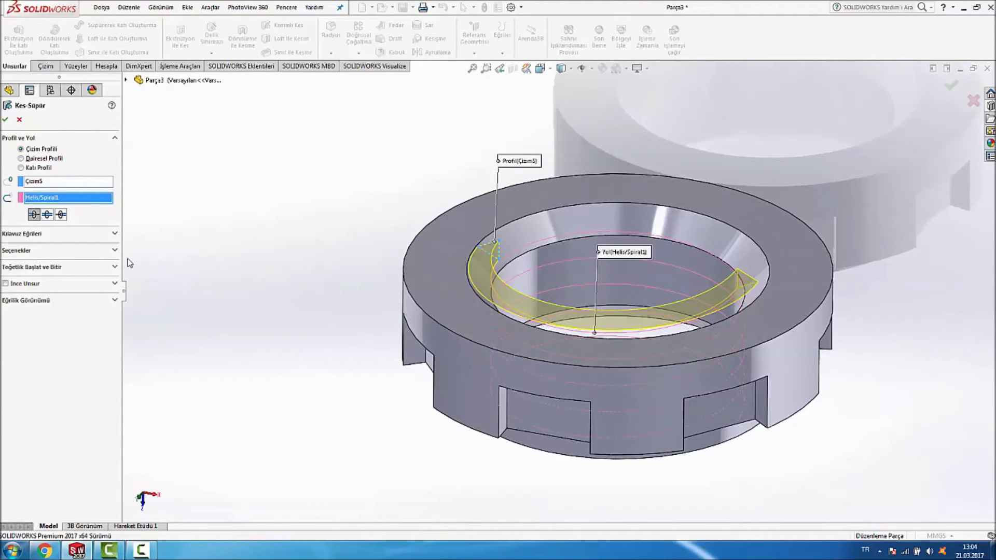
Step: Keep Yolu Takip Et orientation, extend the sweep along the full helix, and confirm the thread cut
{"action": "left_click", "coordinate": [102, 251]}
{"action": "left_click", "coordinate": [94, 271]}
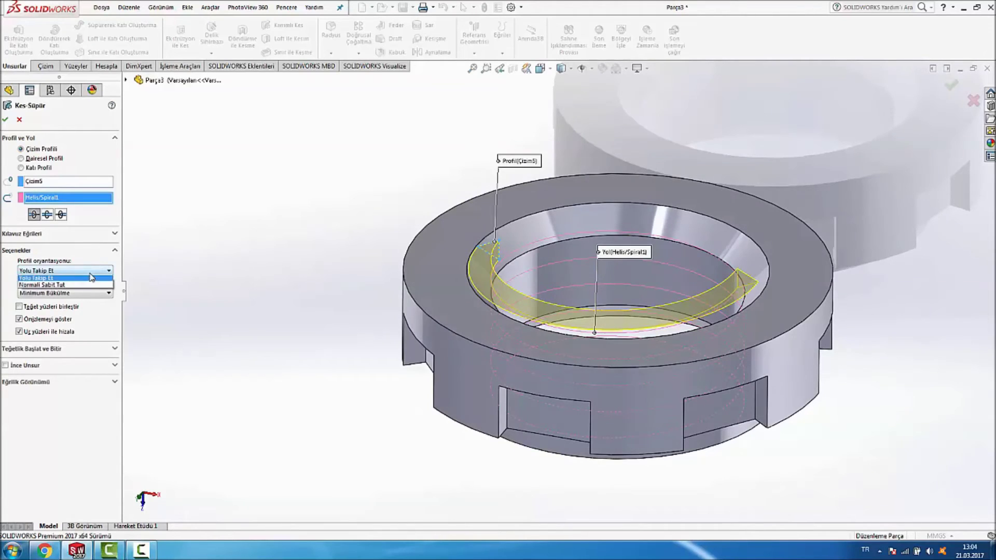
{"action": "left_click", "coordinate": [93, 275]}
{"action": "left_click", "coordinate": [48, 220]}
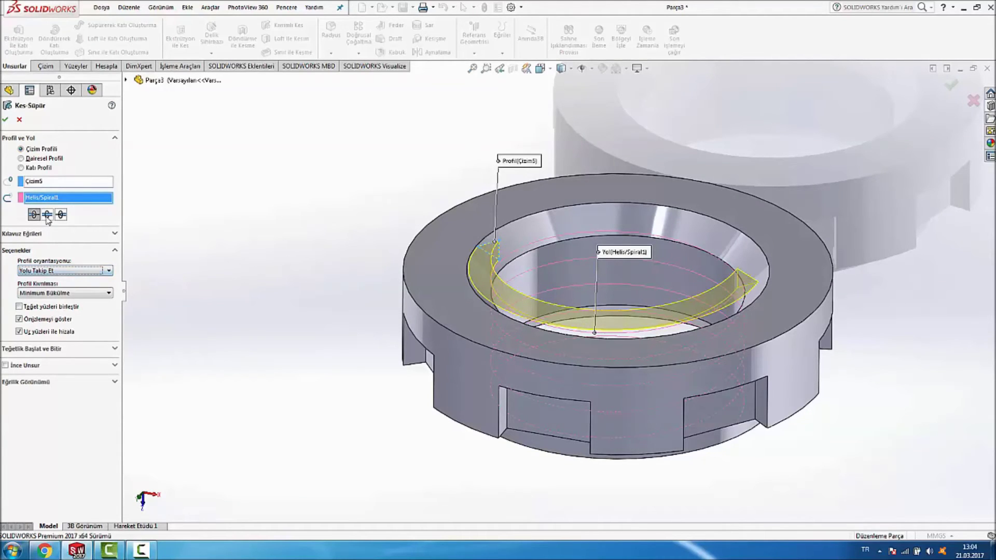
{"action": "left_click", "coordinate": [59, 215]}
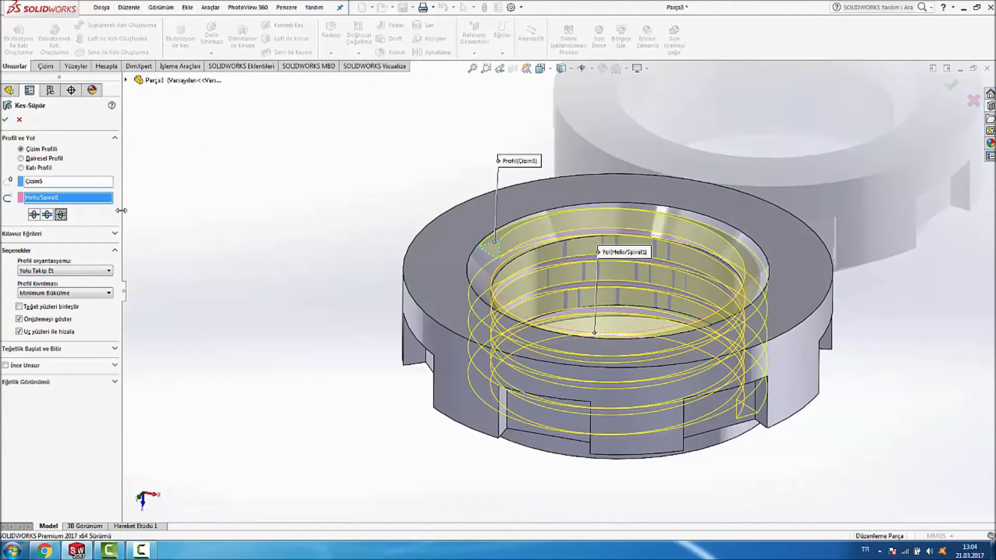
{"action": "middle_click_drag", "start_coordinate": [220, 193], "coordinate": [61, 218]}
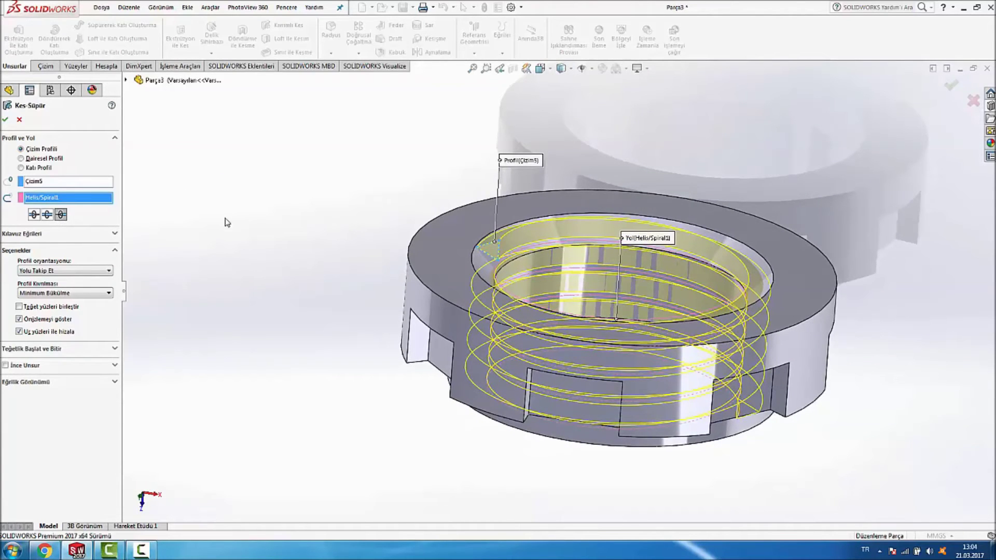
{"action": "left_click", "coordinate": [6, 120]}
Step: Hide the helix curve on the threaded nut
{"action": "mouse_move", "coordinate": [307, 214]}
{"action": "middle_mouse_down"}
{"action": "mouse_move", "coordinate": [264, 211]}
{"action": "mouse_move", "coordinate": [338, 222]}
{"action": "mouse_move", "coordinate": [400, 149]}
{"action": "mouse_move", "coordinate": [383, 149]}
{"action": "mouse_move", "coordinate": [413, 138]}
{"action": "mouse_move", "coordinate": [406, 157]}
{"action": "middle_mouse_up"}
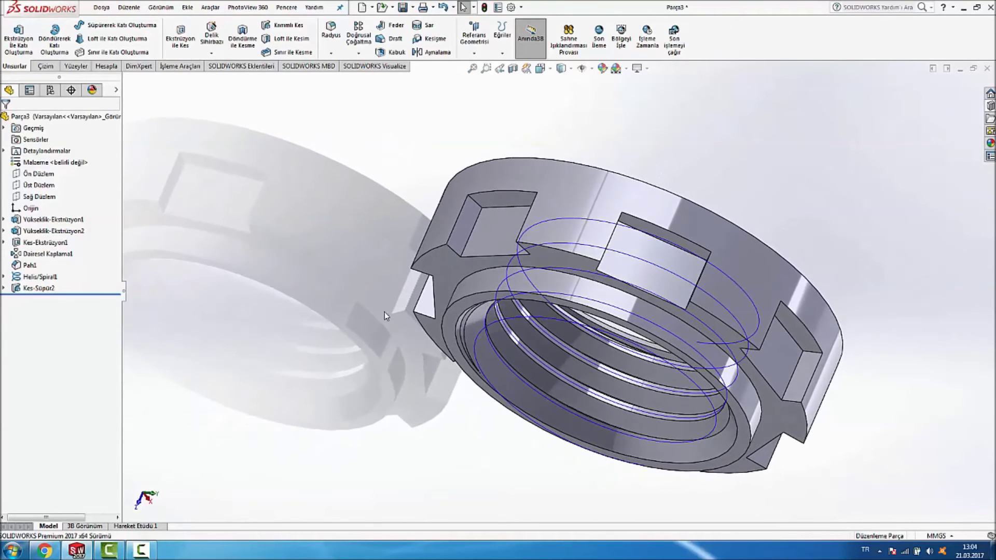
{"action": "right_click", "coordinate": [501, 327]}
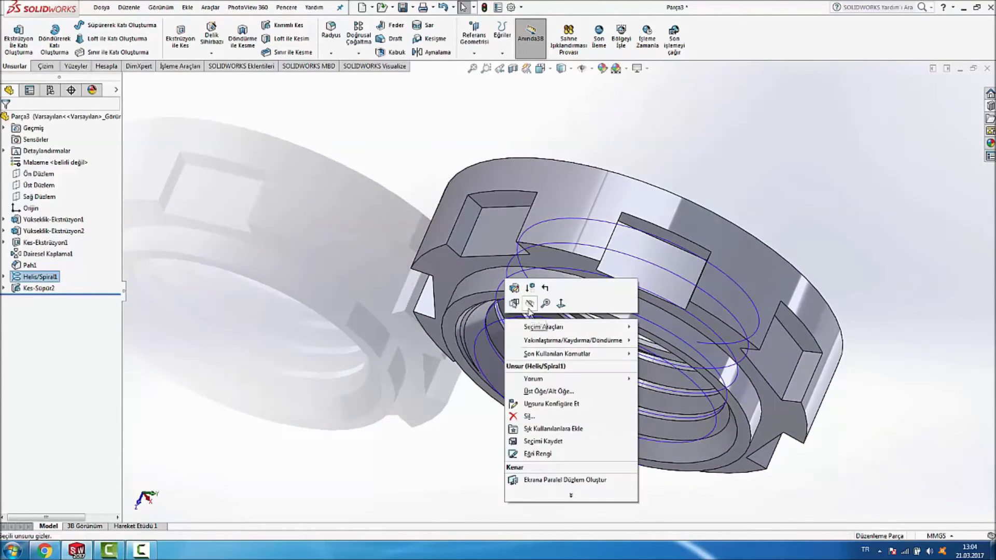
{"action": "mouse_move", "coordinate": [800, 180]}
{"action": "middle_mouse_down"}
{"action": "mouse_move", "coordinate": [585, 151]}
{"action": "mouse_move", "coordinate": [641, 141]}
{"action": "middle_mouse_up"}
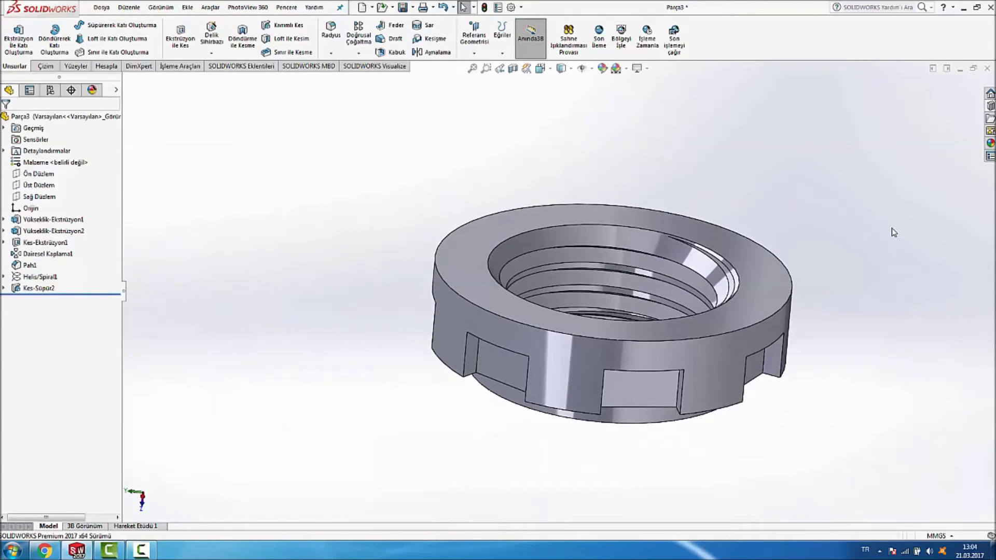
Step: Save the nut as Parça3.SLDPRT and close the part
{"action": "mouse_move", "coordinate": [878, 200]}
{"action": "middle_mouse_down"}
{"action": "mouse_move", "coordinate": [816, 178]}
{"action": "mouse_move", "coordinate": [762, 244]}
{"action": "mouse_move", "coordinate": [796, 285]}
{"action": "mouse_move", "coordinate": [842, 281]}
{"action": "mouse_move", "coordinate": [903, 160]}
{"action": "middle_mouse_up"}
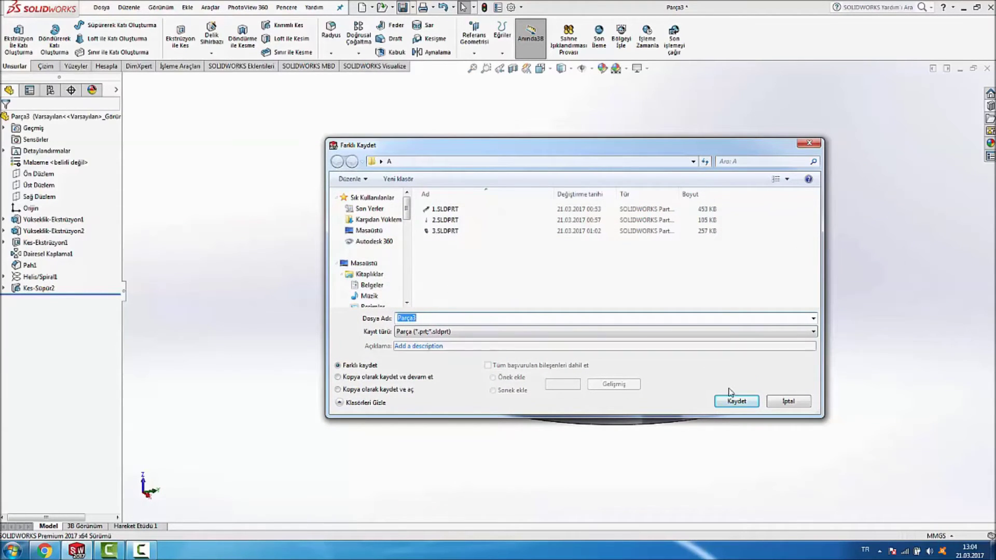
{"action": "left_click", "coordinate": [736, 401]}
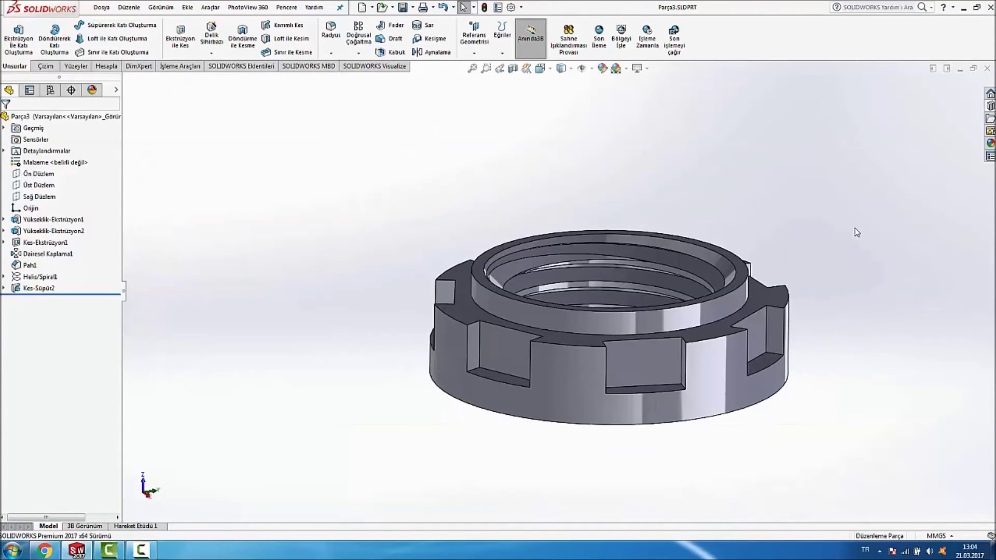
{"action": "middle_click_drag", "start_coordinate": [863, 223], "coordinate": [889, 254]}
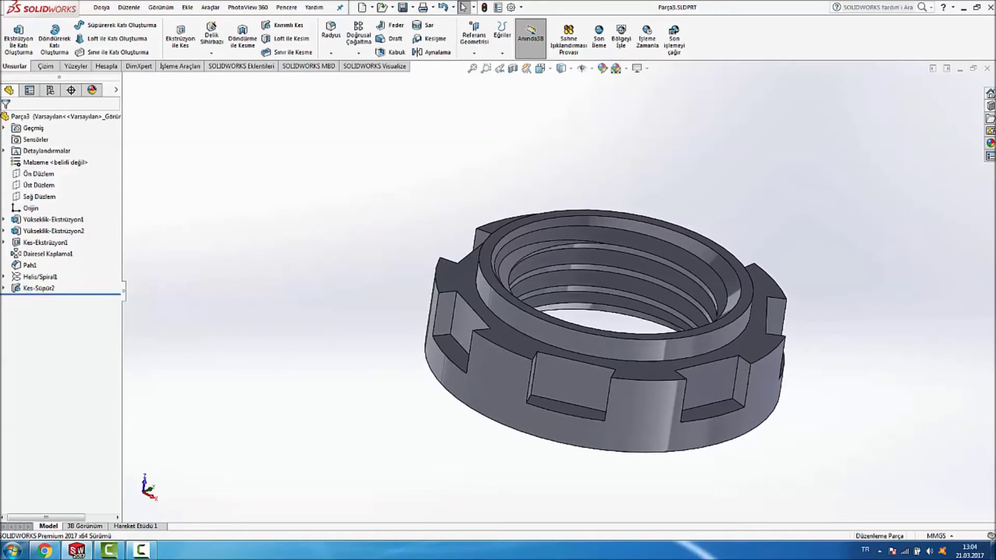
{"action": "left_click", "coordinate": [986, 69]}
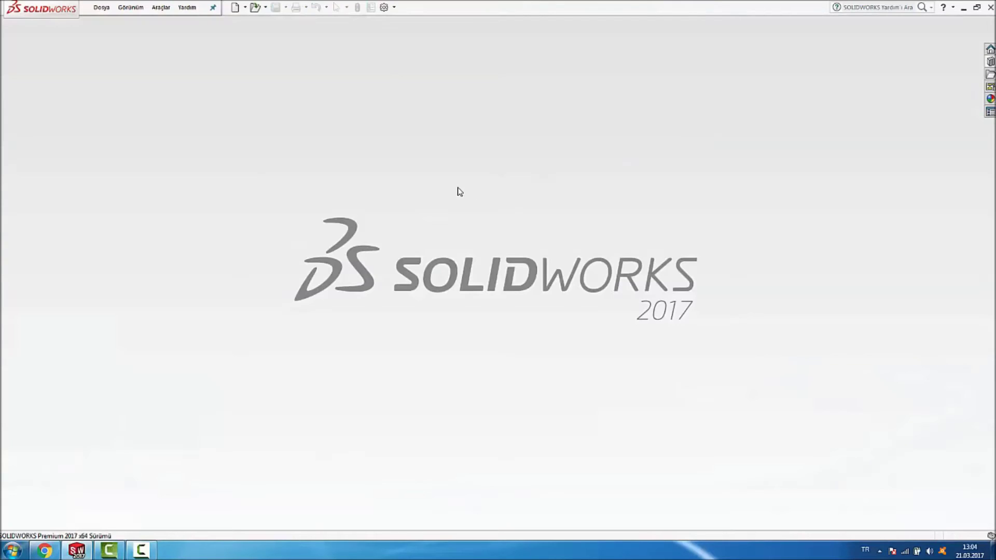
Step: Create a new assembly document
{"action": "left_click", "coordinate": [235, 9]}
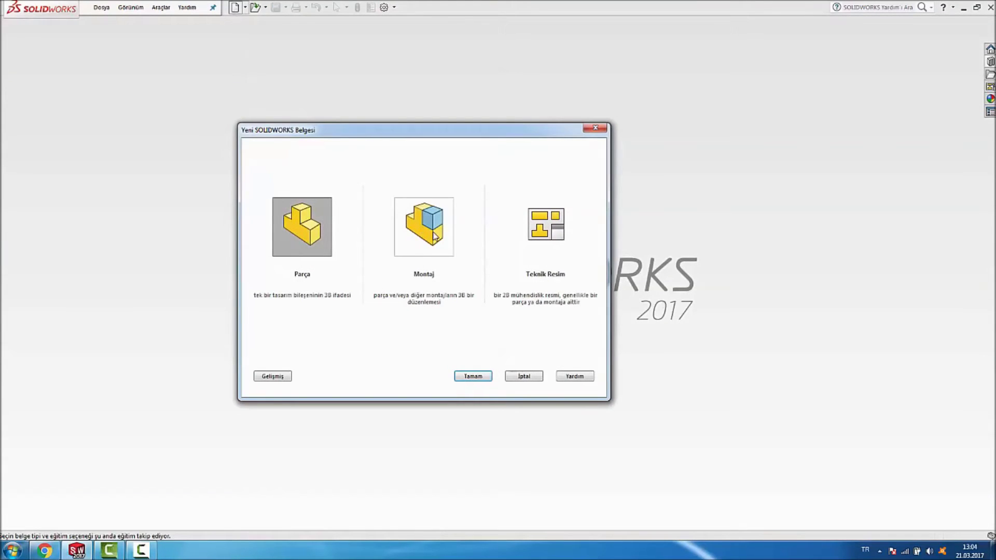
{"action": "left_click", "coordinate": [431, 229]}
{"action": "double_click", "coordinate": [432, 230]}
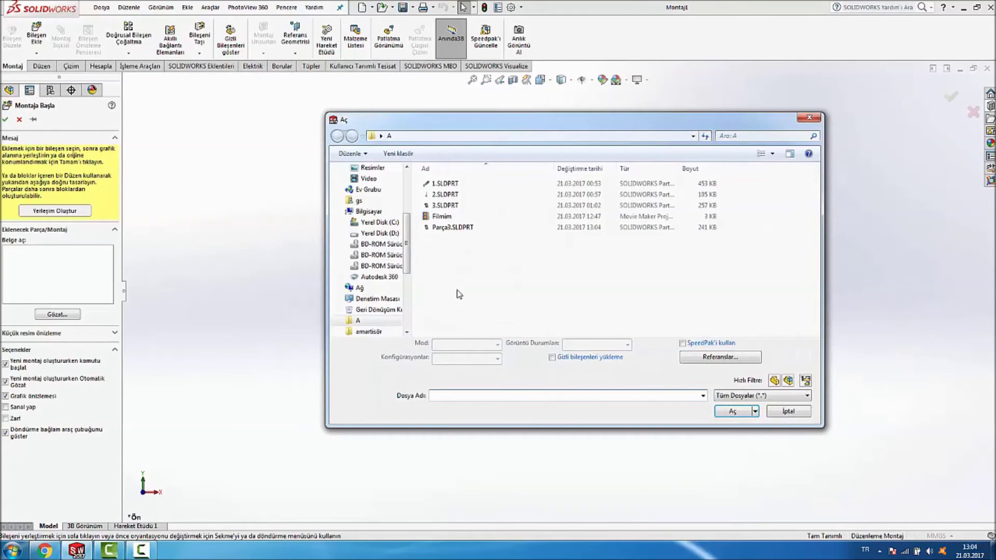
Step: Place the threaded shaft 1.SLDPRT as the assembly's first component
{"action": "left_click", "coordinate": [450, 183]}
{"action": "left_click", "coordinate": [727, 406]}
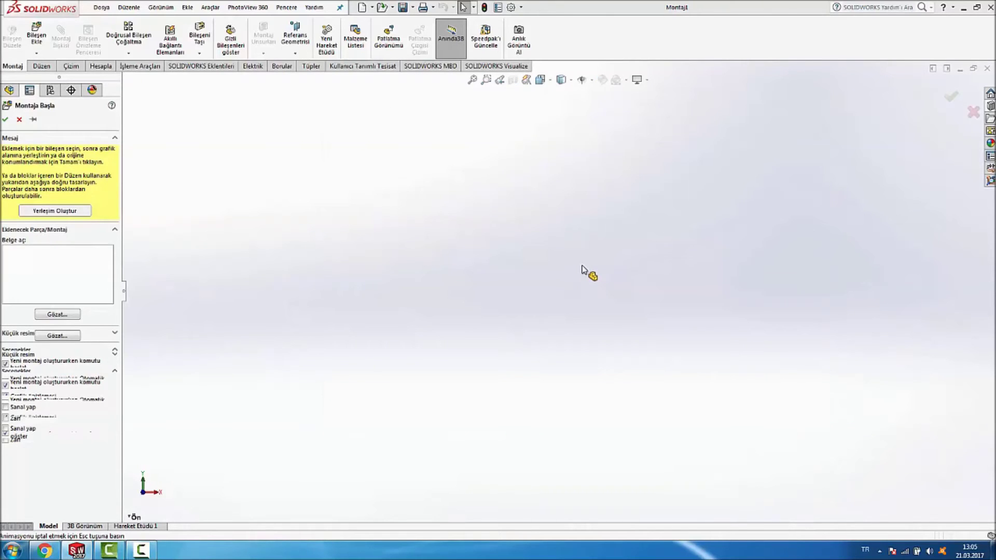
{"action": "left_click", "coordinate": [674, 161]}
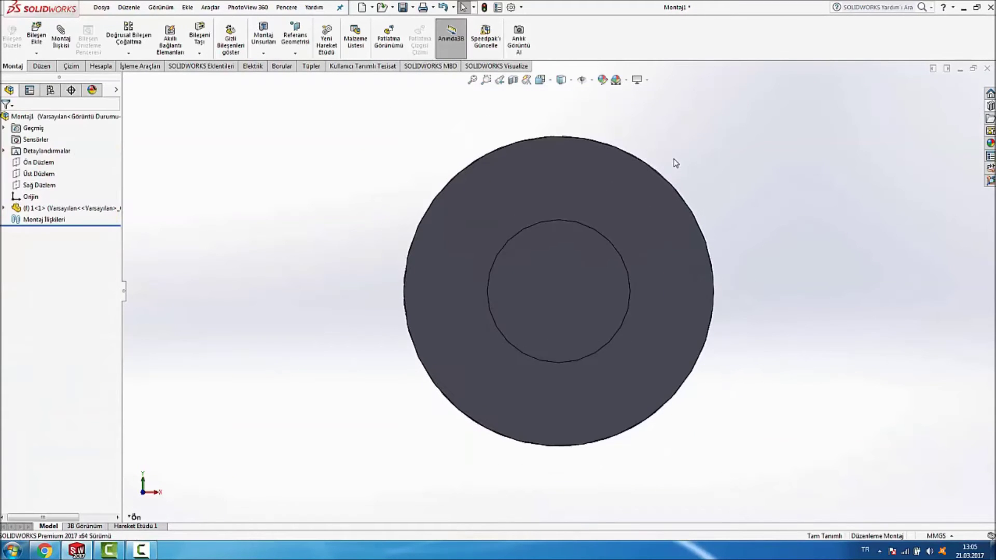
{"action": "middle_click_drag", "start_coordinate": [659, 142], "coordinate": [634, 261]}
{"action": "key", "text": "f"}
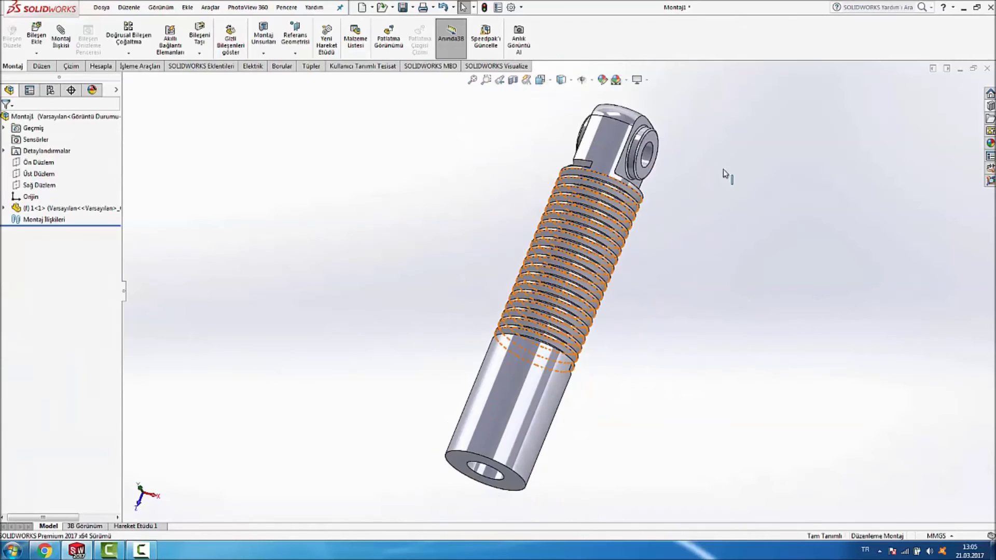
{"action": "middle_click_drag", "start_coordinate": [727, 174], "coordinate": [544, 143]}
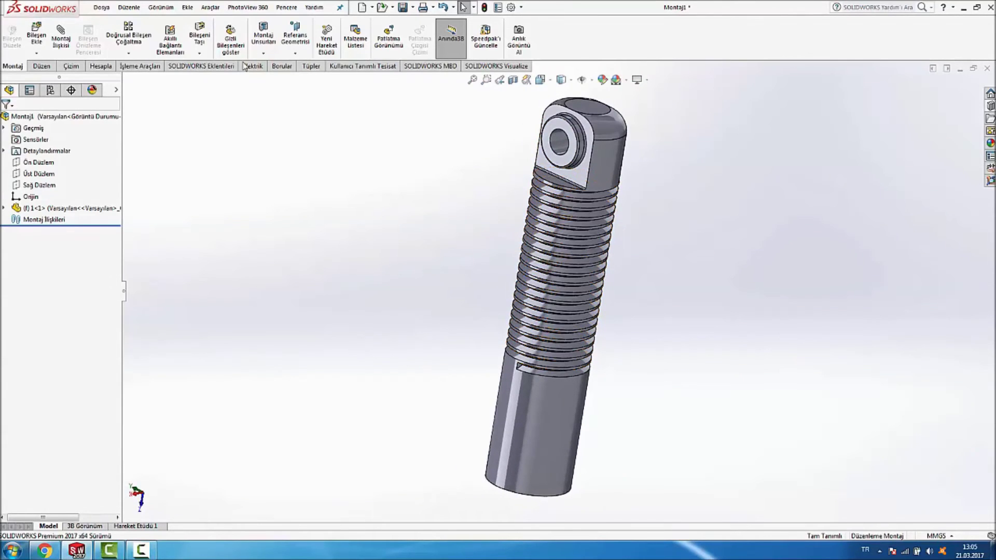
{"action": "left_click", "coordinate": [36, 35]}
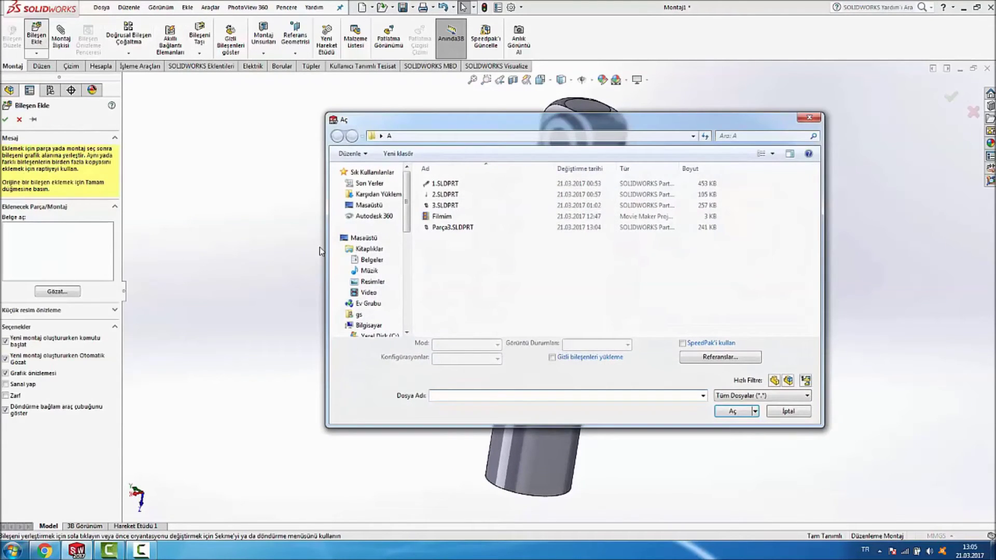
Step: Insert 2.SLDPRT and the nut Parça3.SLDPRT into Montaj1
{"action": "left_click", "coordinate": [461, 196]}
{"action": "left_click", "coordinate": [469, 227], "text": "ctrl"}
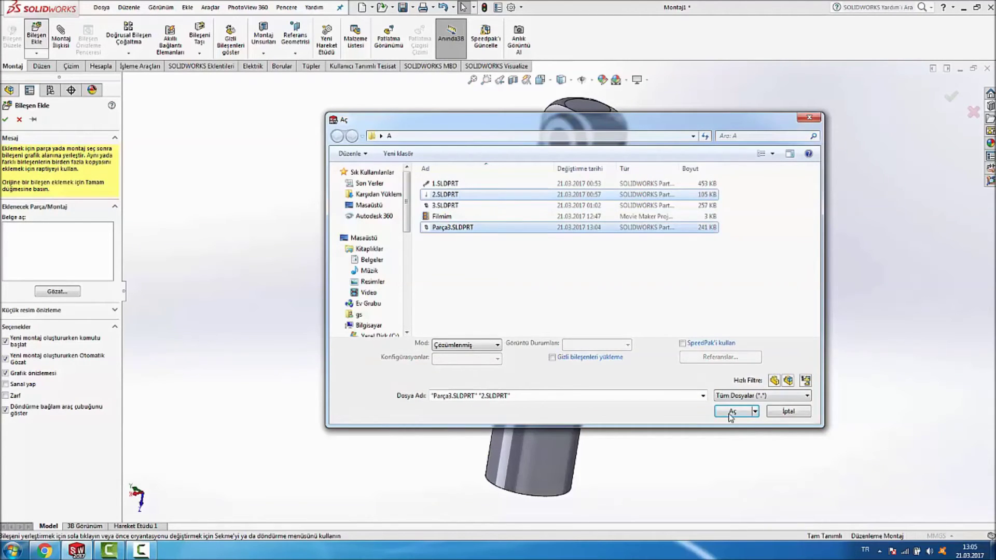
{"action": "left_click", "coordinate": [731, 411]}
{"action": "left_click", "coordinate": [319, 217]}
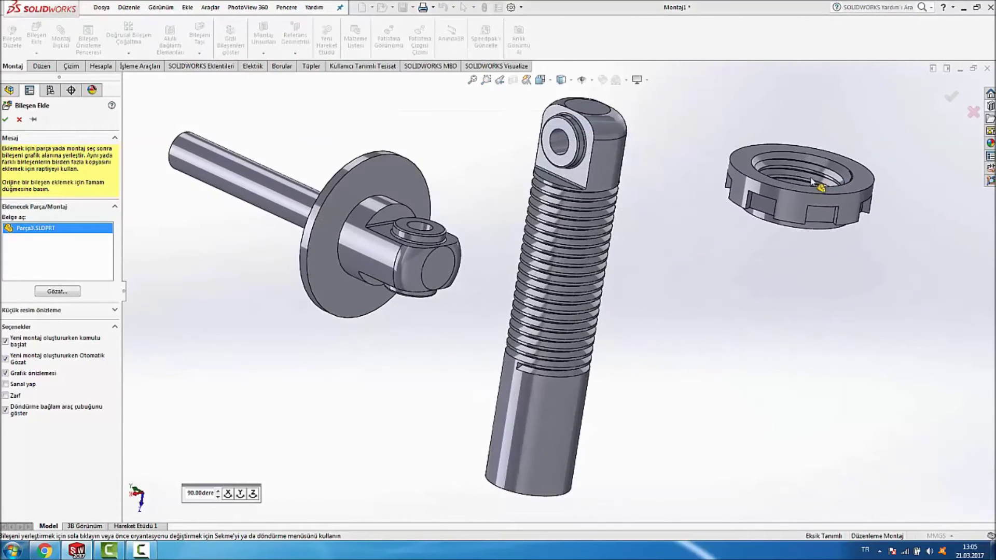
{"action": "left_click", "coordinate": [812, 184]}
{"action": "key", "text": "f"}
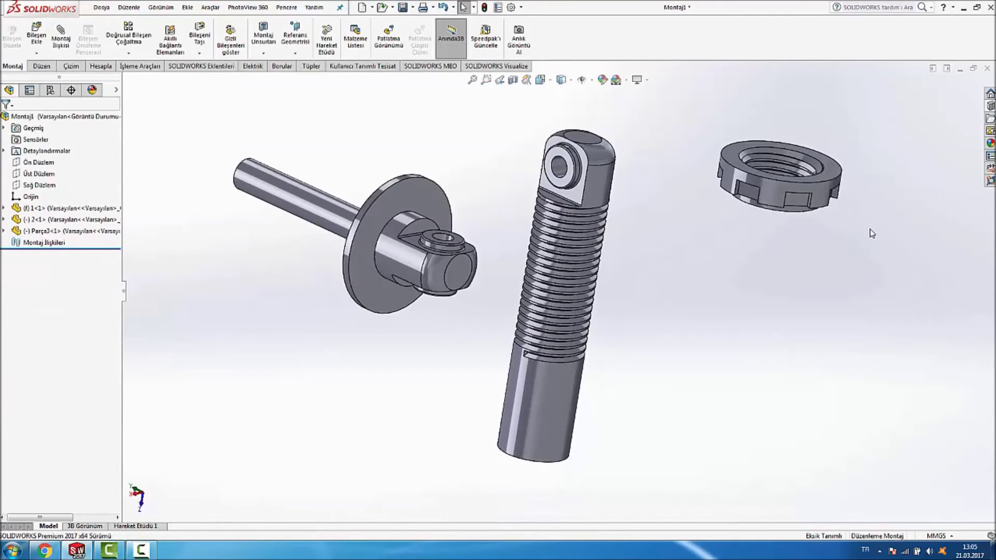
{"action": "scroll", "coordinate": [737, 255], "scroll_direction": "down", "scroll_amount": 2}
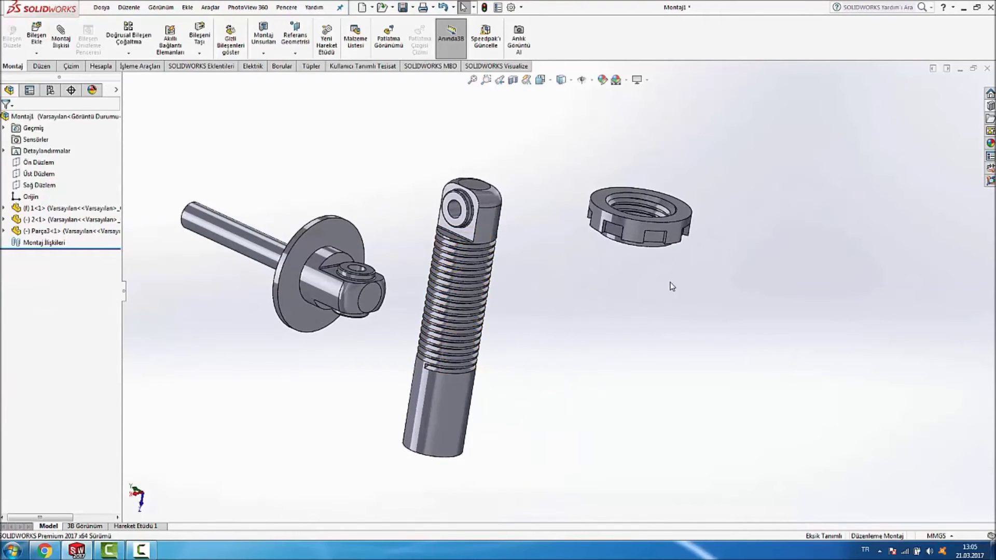
Step: Rotate the nut to a new orientation with Rotate Component
{"action": "left_click", "coordinate": [199, 53]}
{"action": "left_click", "coordinate": [207, 77]}
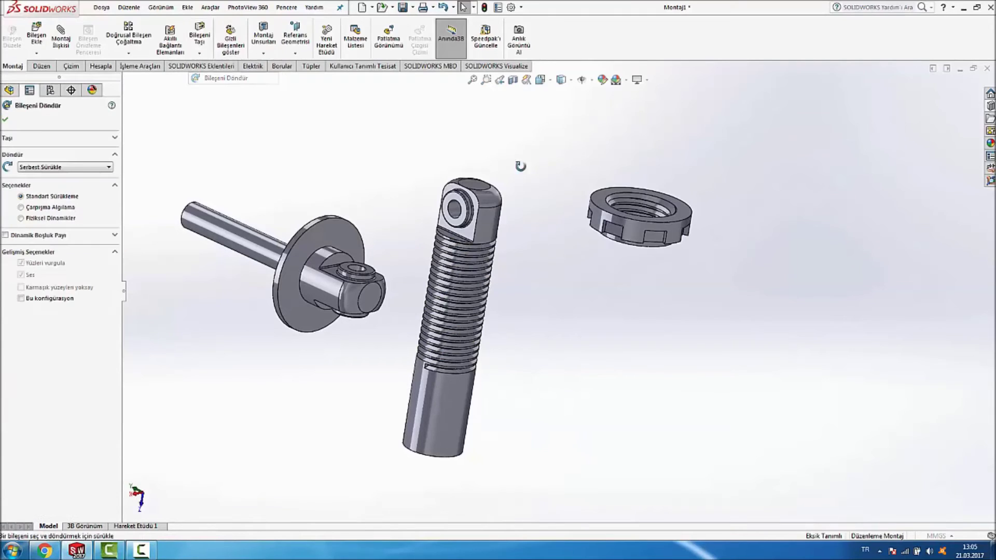
{"action": "mouse_move", "coordinate": [648, 217]}
{"action": "left_mouse_down"}
{"action": "mouse_move", "coordinate": [675, 134]}
{"action": "mouse_move", "coordinate": [631, 290]}
{"action": "mouse_move", "coordinate": [631, 115]}
{"action": "mouse_move", "coordinate": [574, 151]}
{"action": "left_mouse_up"}
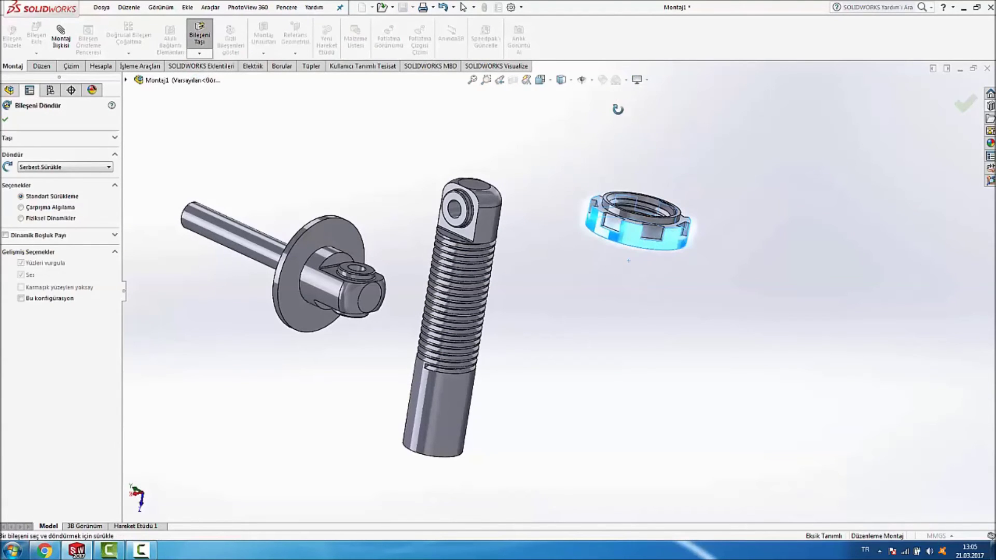
{"action": "key", "text": "Escape"}
{"action": "left_click", "coordinate": [61, 37]}
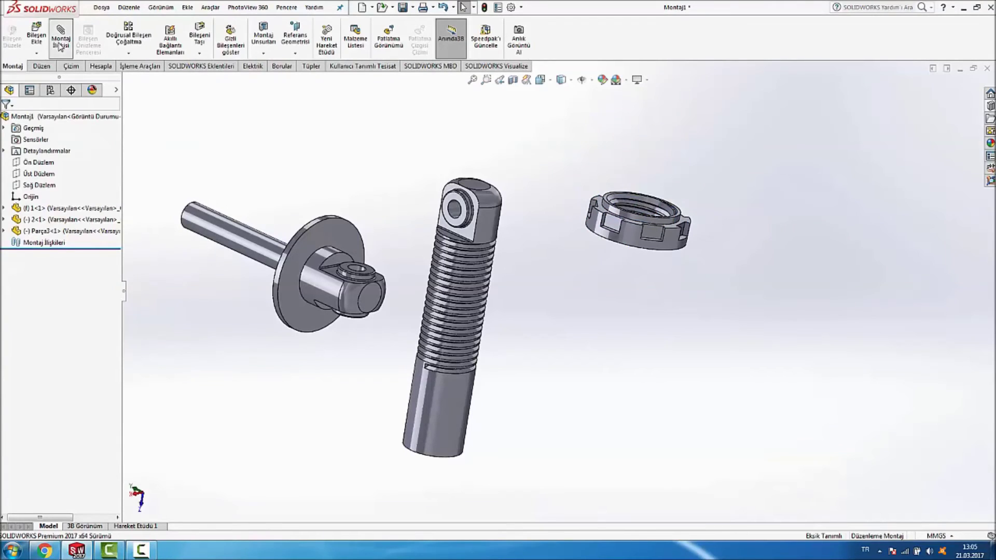
Step: Mate the 2.SLDPRT shaft concentric with the threaded body and slide it down the axis
{"action": "left_click", "coordinate": [246, 234]}
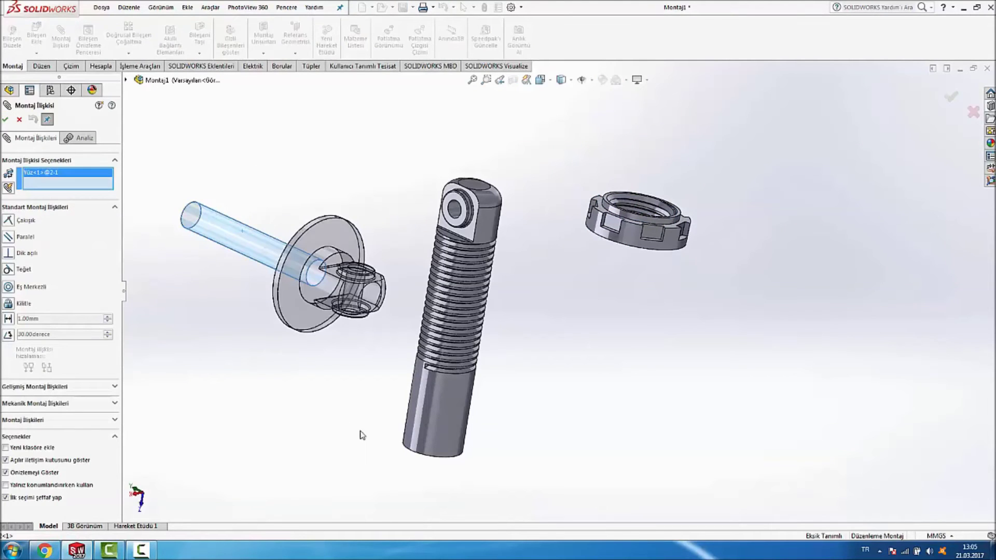
{"action": "left_click", "coordinate": [434, 426]}
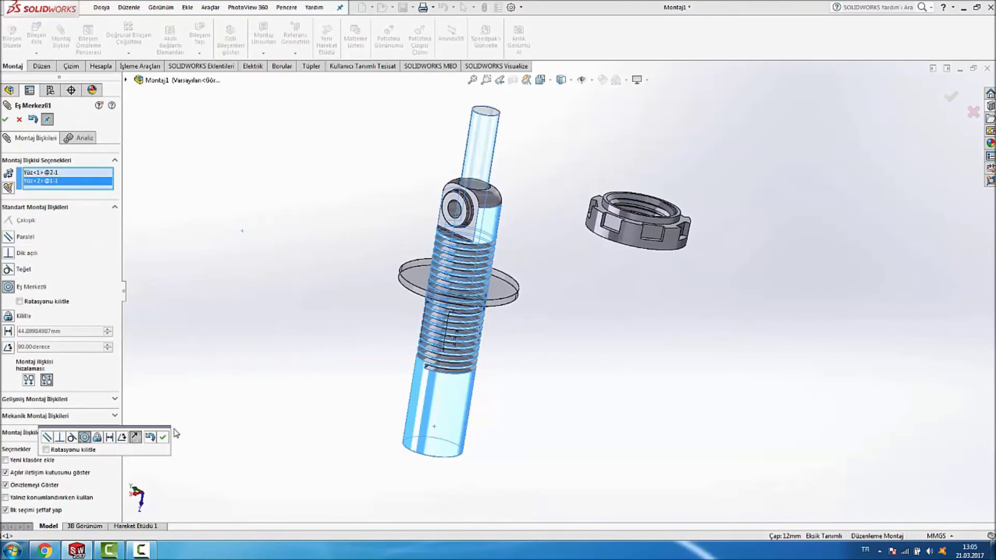
{"action": "left_click", "coordinate": [162, 440]}
{"action": "mouse_move", "coordinate": [477, 156]}
{"action": "left_mouse_down"}
{"action": "mouse_move", "coordinate": [441, 373]}
{"action": "mouse_move", "coordinate": [519, 358]}
{"action": "left_mouse_up"}
{"action": "scroll", "coordinate": [590, 340], "scroll_direction": "up", "scroll_amount": 3}
{"action": "scroll", "coordinate": [574, 276], "scroll_direction": "down", "scroll_amount": 2}
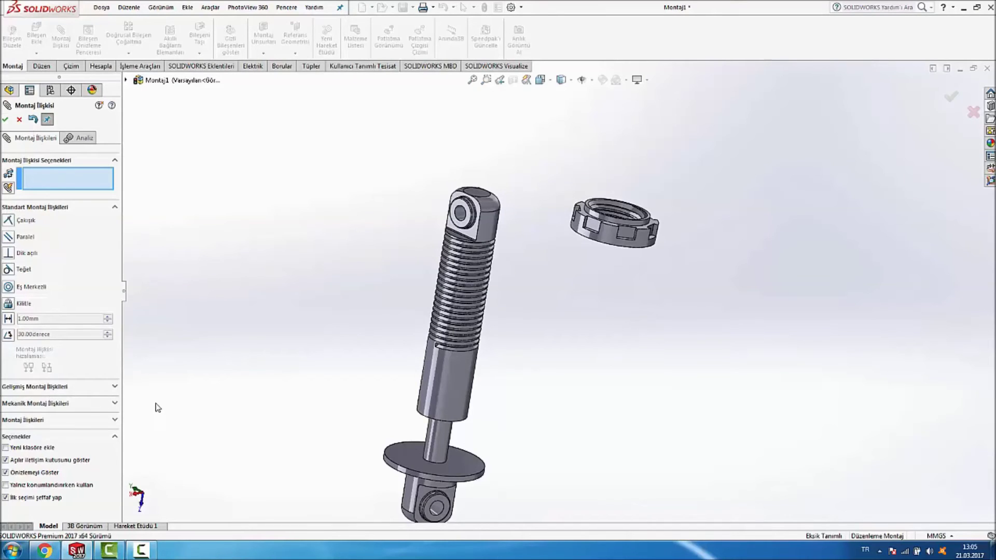
Step: Choose a Screw mechanical mate and select the threaded body's thread face
{"action": "left_click", "coordinate": [84, 404]}
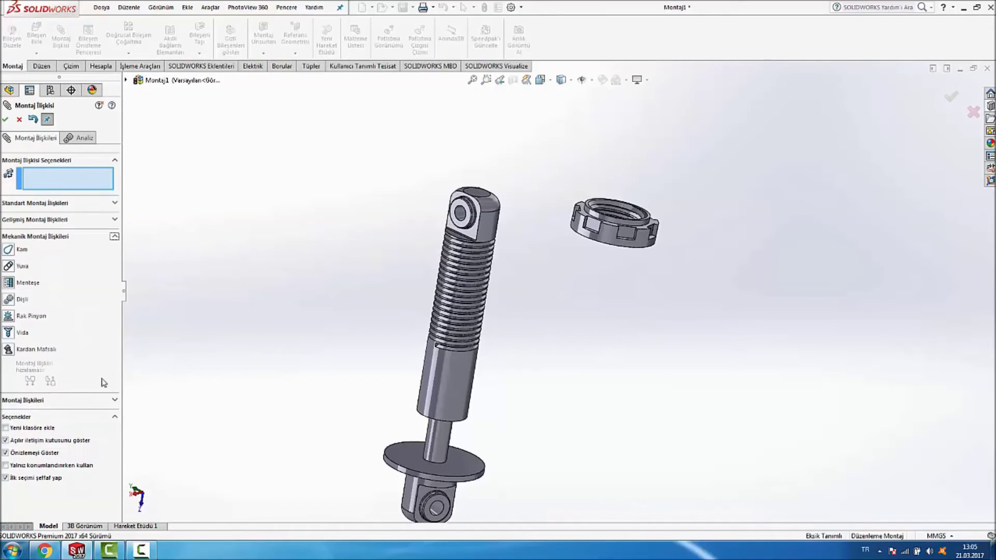
{"action": "left_click", "coordinate": [9, 333]}
{"action": "scroll", "coordinate": [534, 280], "scroll_direction": "down", "scroll_amount": 2}
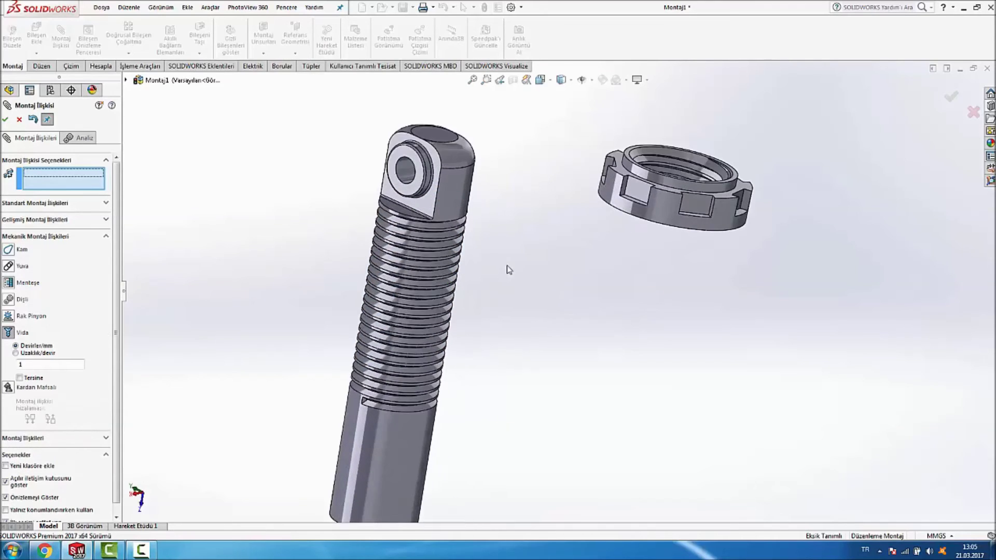
{"action": "scroll", "coordinate": [506, 265], "scroll_direction": "down", "scroll_amount": 3}
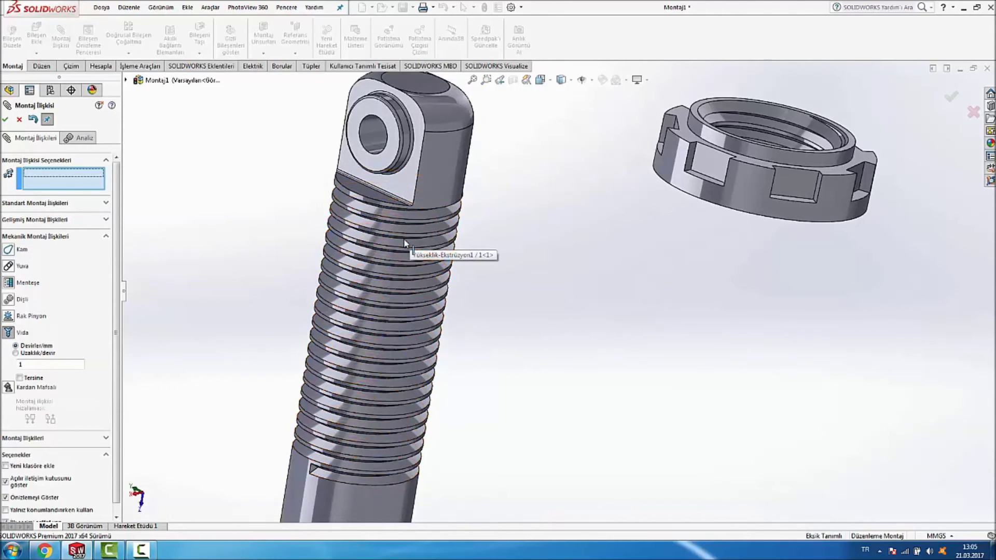
{"action": "scroll", "coordinate": [476, 234], "scroll_direction": "down", "scroll_amount": 3}
{"action": "scroll", "coordinate": [476, 234], "scroll_direction": "down", "scroll_amount": 2}
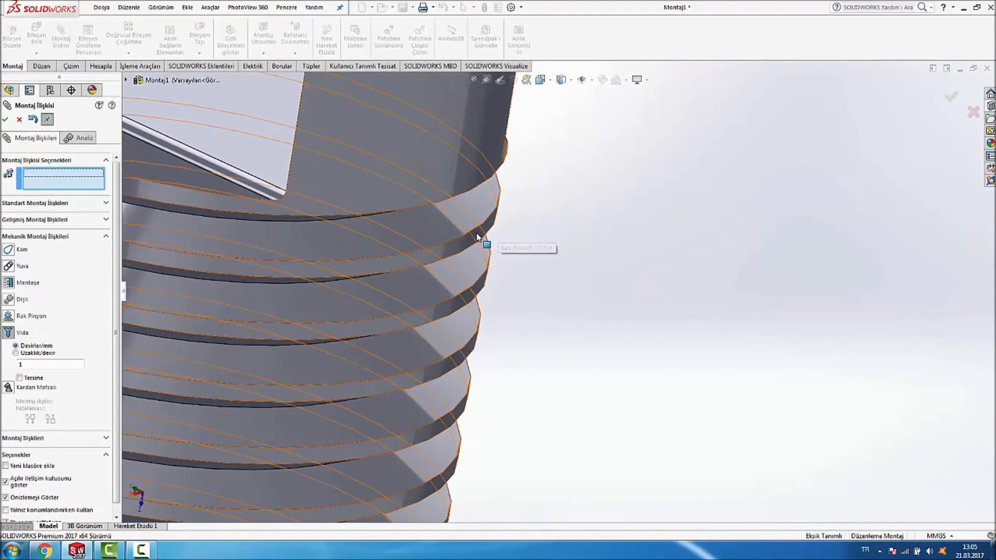
{"action": "left_click", "coordinate": [481, 236]}
Step: Select the nut's inner thread face and accept the Vida1 screw mate
{"action": "scroll", "coordinate": [563, 232], "scroll_direction": "up", "scroll_amount": 3}
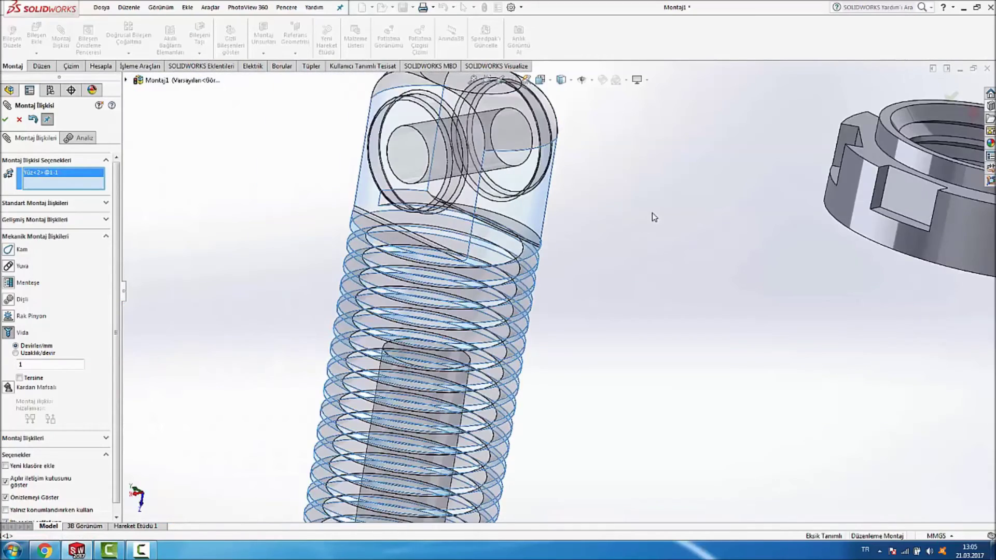
{"action": "scroll", "coordinate": [649, 215], "scroll_direction": "up", "scroll_amount": 2}
{"action": "scroll", "coordinate": [838, 178], "scroll_direction": "down", "scroll_amount": 3}
{"action": "scroll", "coordinate": [683, 202], "scroll_direction": "down", "scroll_amount": 2}
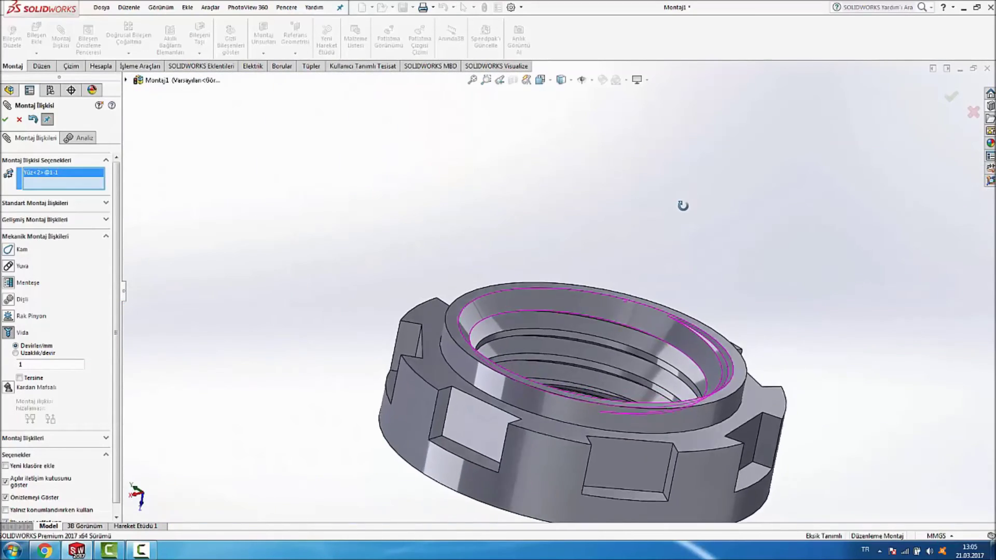
{"action": "scroll", "coordinate": [674, 340], "scroll_direction": "down", "scroll_amount": 1}
{"action": "scroll", "coordinate": [674, 338], "scroll_direction": "down", "scroll_amount": 2}
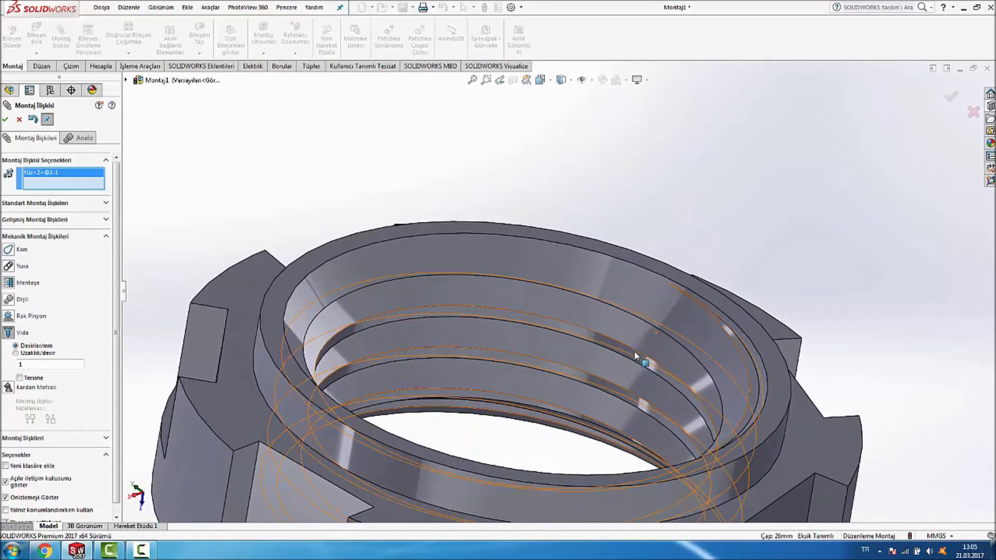
{"action": "left_click", "coordinate": [604, 343]}
{"action": "scroll", "coordinate": [462, 244], "scroll_direction": "up", "scroll_amount": 3}
{"action": "scroll", "coordinate": [361, 269], "scroll_direction": "up", "scroll_amount": 2}
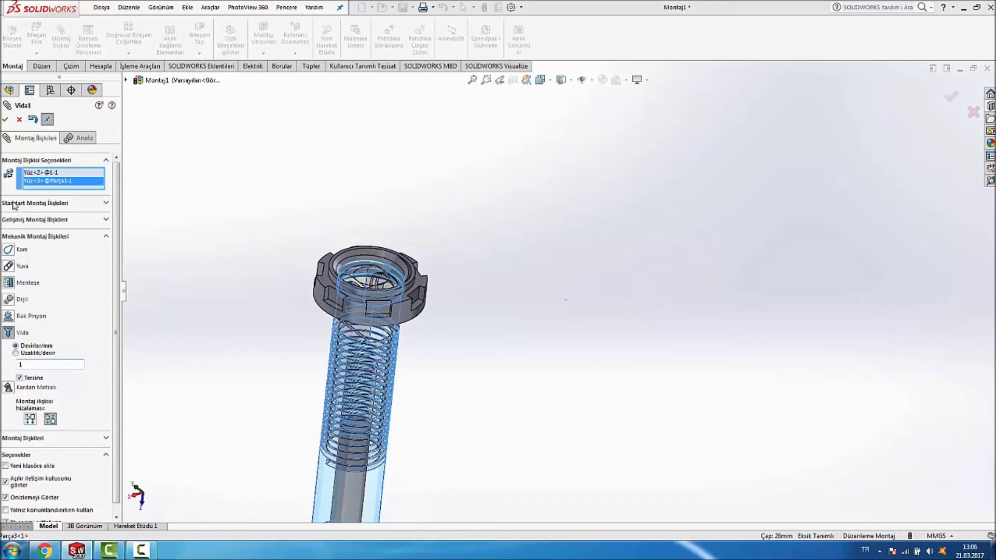
{"action": "left_click", "coordinate": [5, 120]}
{"action": "scroll", "coordinate": [518, 174], "scroll_direction": "up", "scroll_amount": 2}
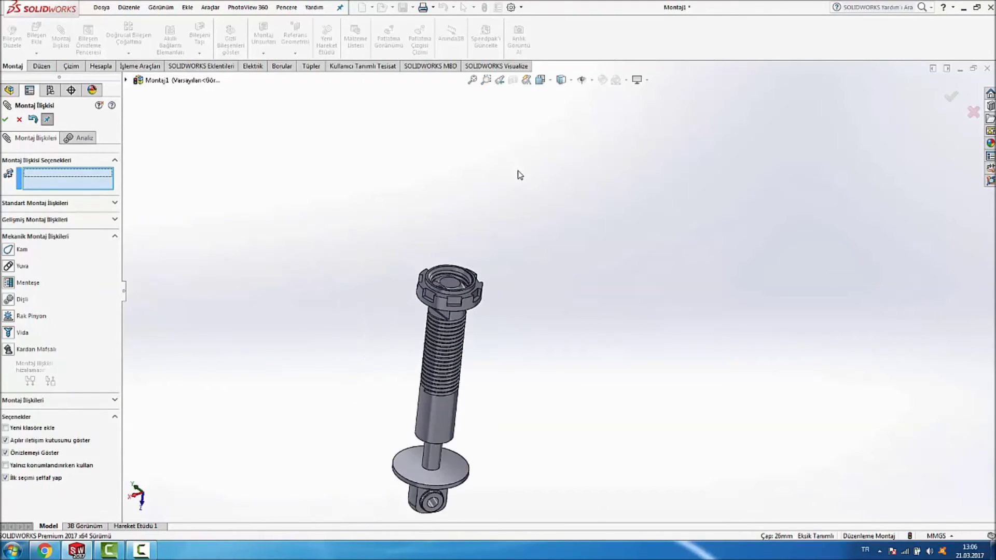
{"action": "left_click", "coordinate": [5, 120]}
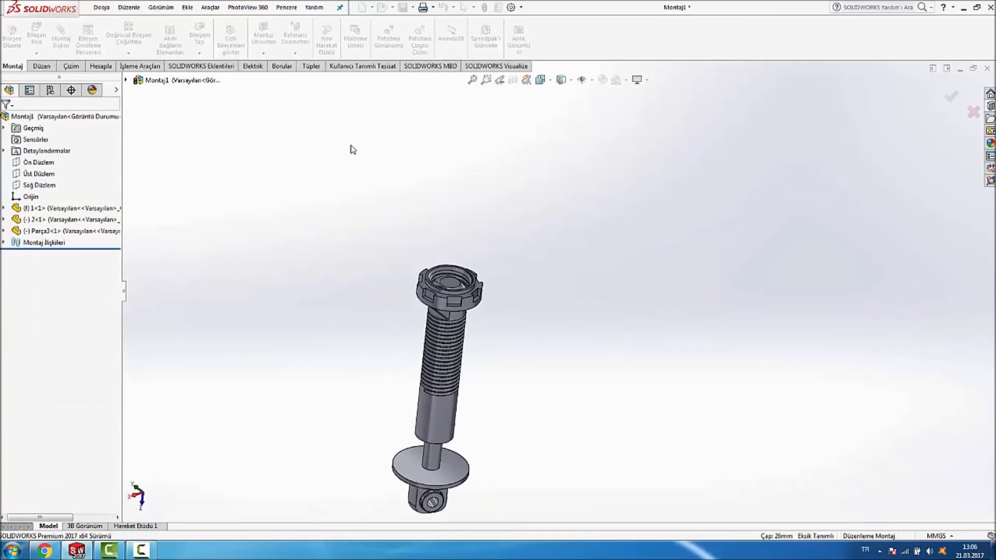
Step: Spin the nut along the thread to test the screw mate
{"action": "mouse_move", "coordinate": [578, 242]}
{"action": "middle_mouse_down"}
{"action": "mouse_move", "coordinate": [652, 392]}
{"action": "mouse_move", "coordinate": [602, 390]}
{"action": "mouse_move", "coordinate": [493, 416]}
{"action": "mouse_move", "coordinate": [352, 385]}
{"action": "middle_mouse_up"}
{"action": "mouse_move", "coordinate": [353, 384]}
{"action": "left_mouse_down"}
{"action": "mouse_move", "coordinate": [312, 429]}
{"action": "mouse_move", "coordinate": [337, 416]}
{"action": "mouse_move", "coordinate": [348, 457]}
{"action": "mouse_move", "coordinate": [659, 438]}
{"action": "mouse_move", "coordinate": [604, 309]}
{"action": "left_mouse_up"}
{"action": "left_click_drag", "start_coordinate": [603, 308], "coordinate": [498, 543]}
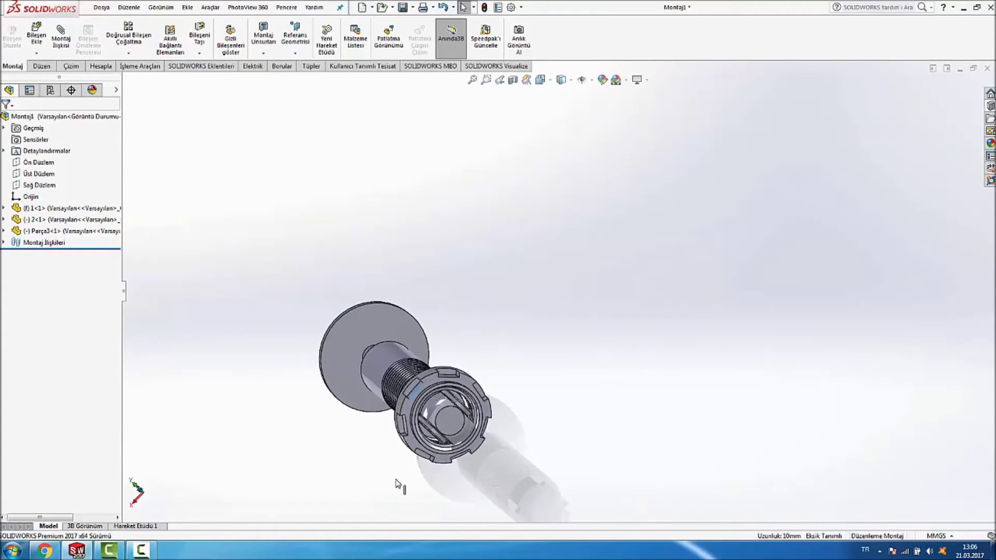
Step: Orbit the assembly so the bolt stands upright with the nut on top
{"action": "middle_click_drag", "start_coordinate": [592, 394], "coordinate": [595, 110]}
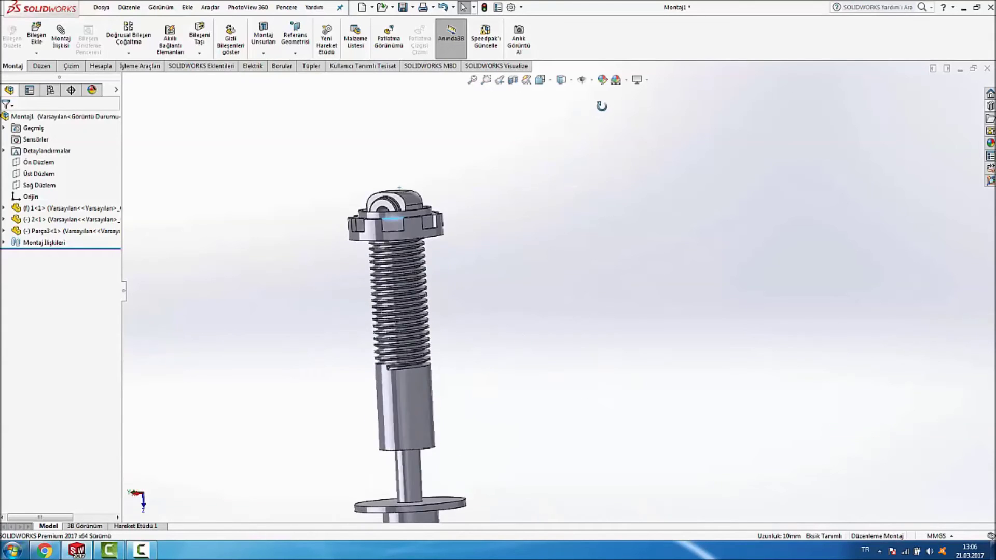
{"action": "mouse_move", "coordinate": [615, 151]}
{"action": "middle_mouse_down"}
{"action": "mouse_move", "coordinate": [698, 413]}
{"action": "mouse_move", "coordinate": [567, 403]}
{"action": "middle_mouse_up"}
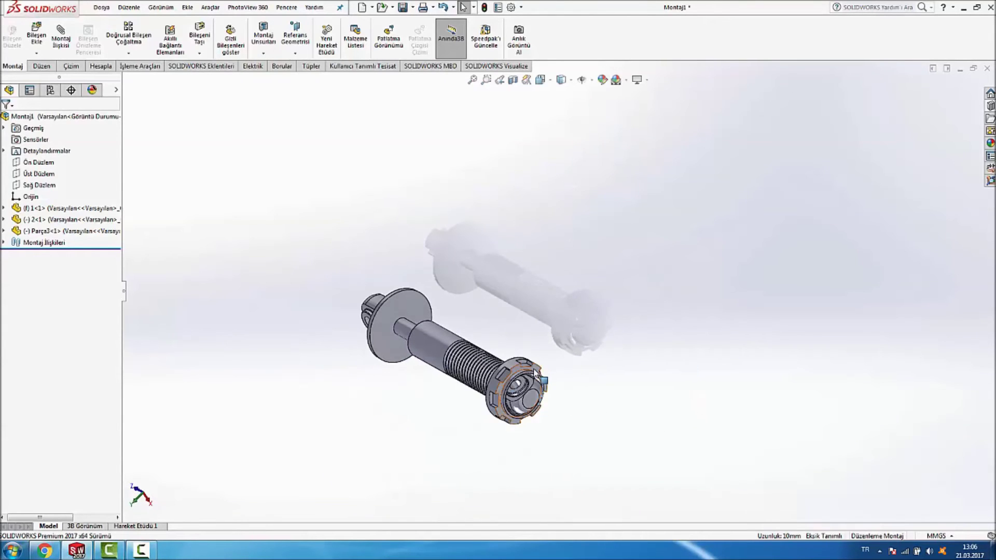
{"action": "left_click", "coordinate": [535, 372]}
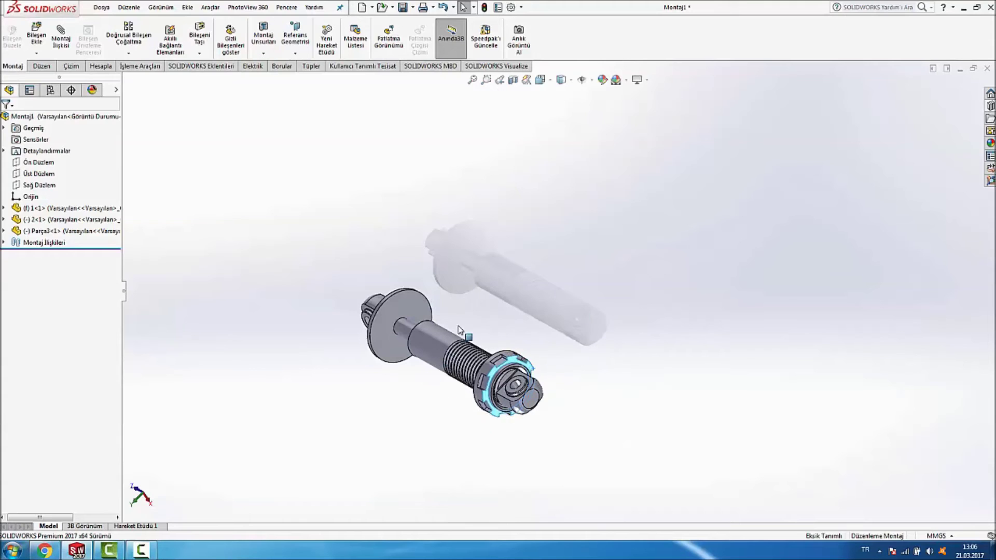
{"action": "mouse_move", "coordinate": [738, 362]}
{"action": "middle_mouse_down"}
{"action": "mouse_move", "coordinate": [665, 77]}
{"action": "mouse_move", "coordinate": [789, 114]}
{"action": "mouse_move", "coordinate": [590, 436]}
{"action": "middle_mouse_up"}
{"action": "mouse_move", "coordinate": [512, 352]}
{"action": "middle_mouse_down"}
{"action": "mouse_move", "coordinate": [582, 307]}
{"action": "mouse_move", "coordinate": [533, 216]}
{"action": "mouse_move", "coordinate": [467, 192]}
{"action": "mouse_move", "coordinate": [397, 184]}
{"action": "middle_mouse_up"}
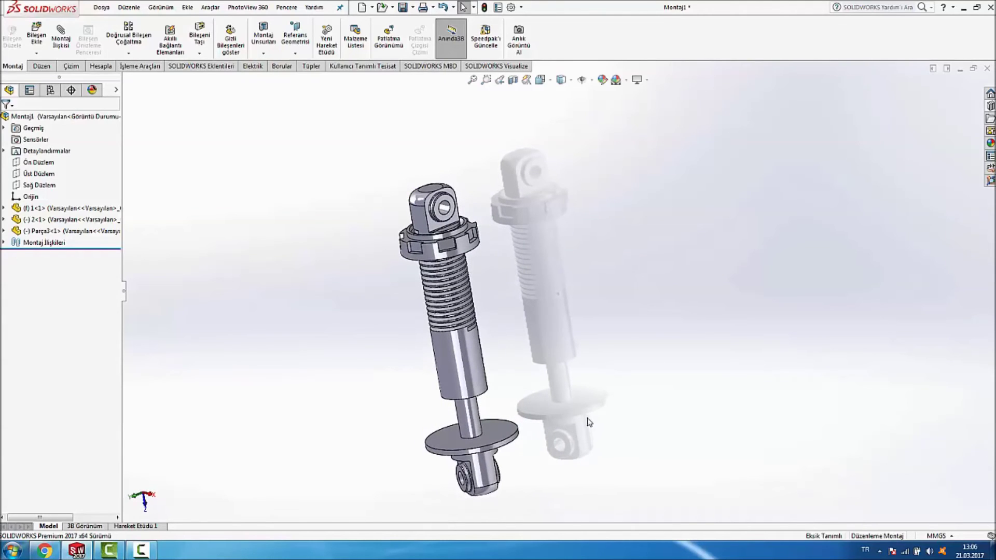
{"action": "middle_click_drag", "start_coordinate": [611, 289], "coordinate": [638, 280]}
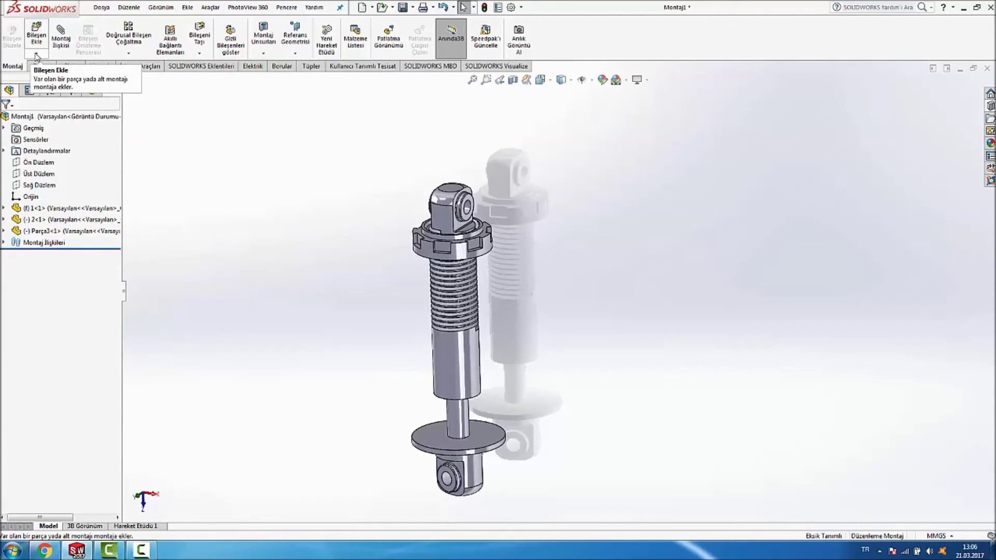
Step: Insert new part Parça4 and sketch it on component 1<1>'s Top Plane
{"action": "left_click", "coordinate": [37, 53]}
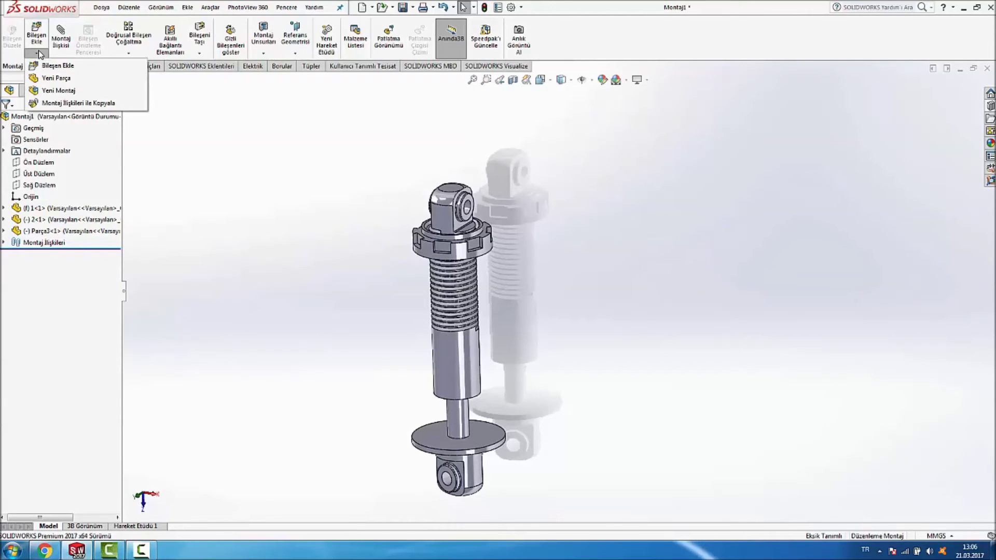
{"action": "left_click", "coordinate": [65, 81]}
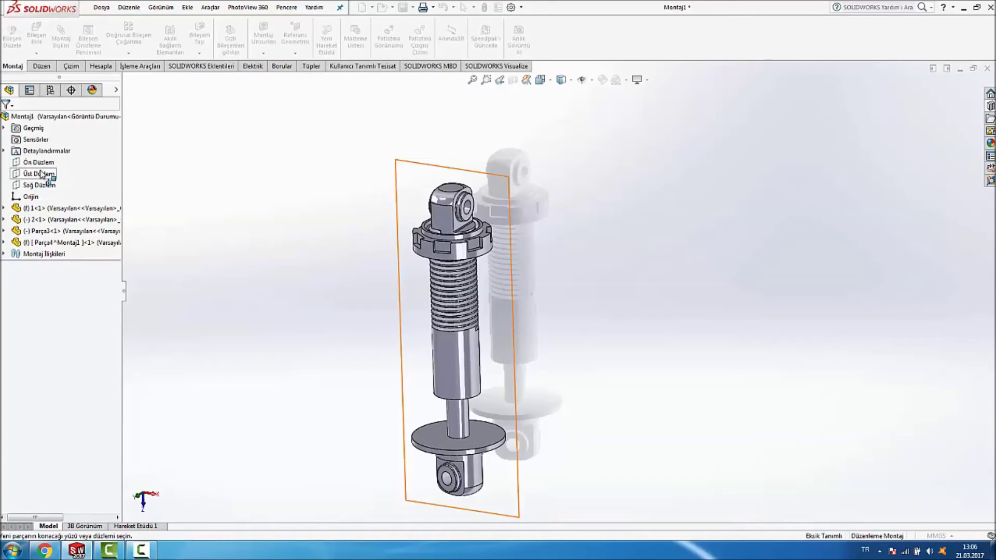
{"action": "left_click", "coordinate": [3, 208]}
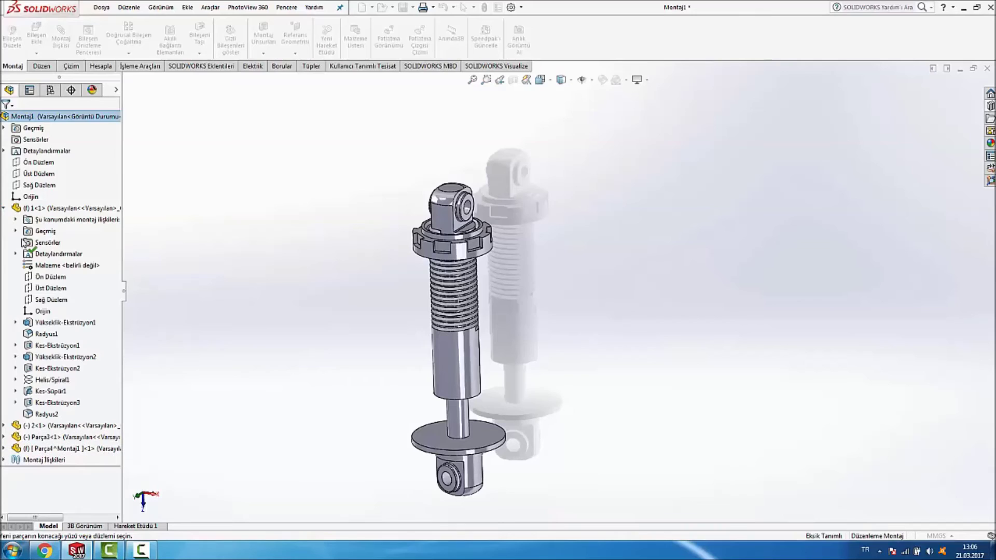
{"action": "left_click", "coordinate": [52, 292]}
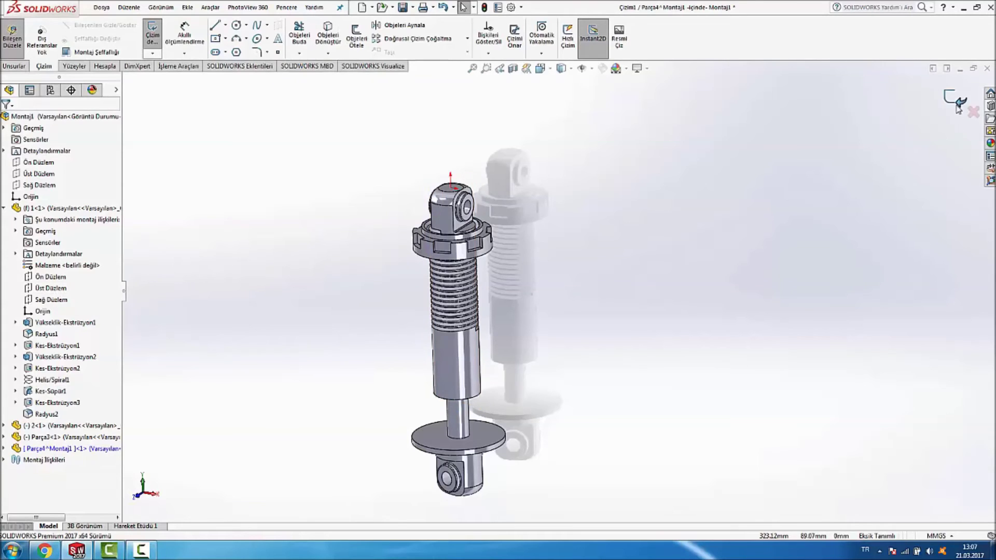
Step: Draw a 110.25 mm vertical axis line from the flange to the bolt head, then exit Çizim1
{"action": "key", "text": "space"}
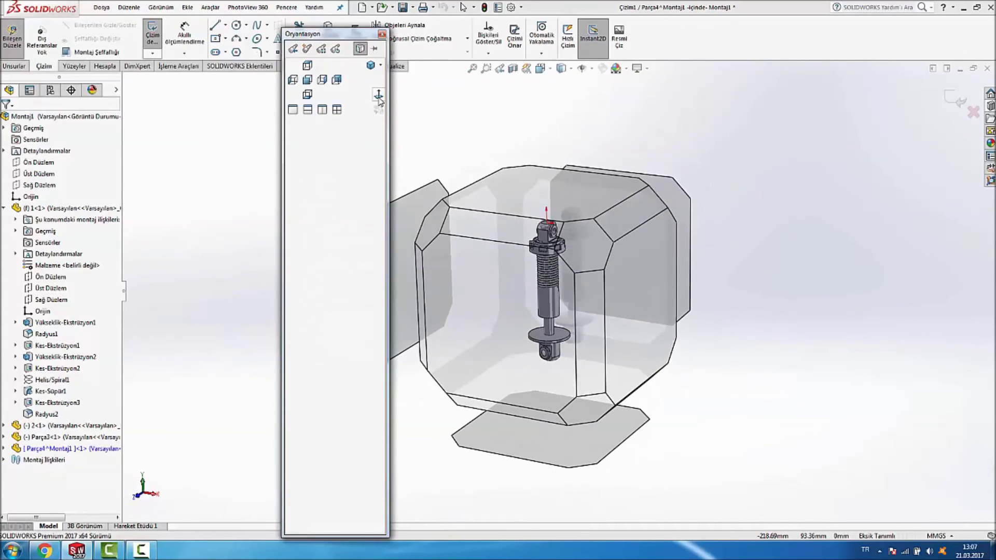
{"action": "left_click", "coordinate": [378, 96]}
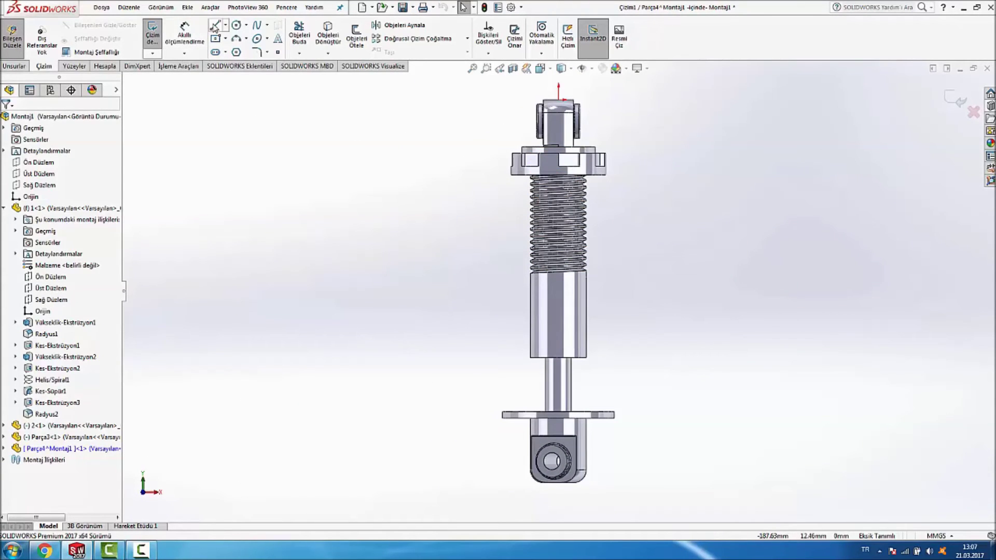
{"action": "left_click", "coordinate": [214, 26]}
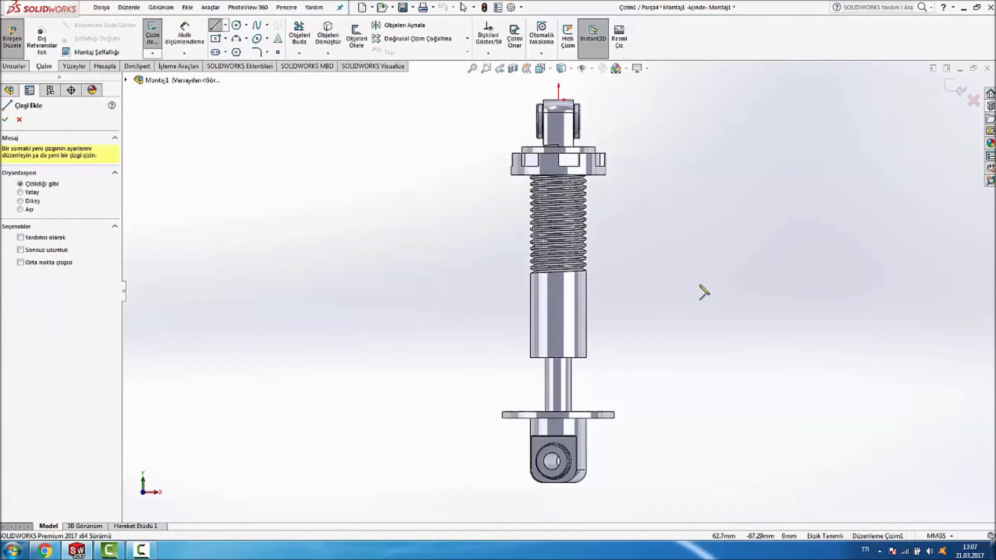
{"action": "left_click", "coordinate": [558, 411]}
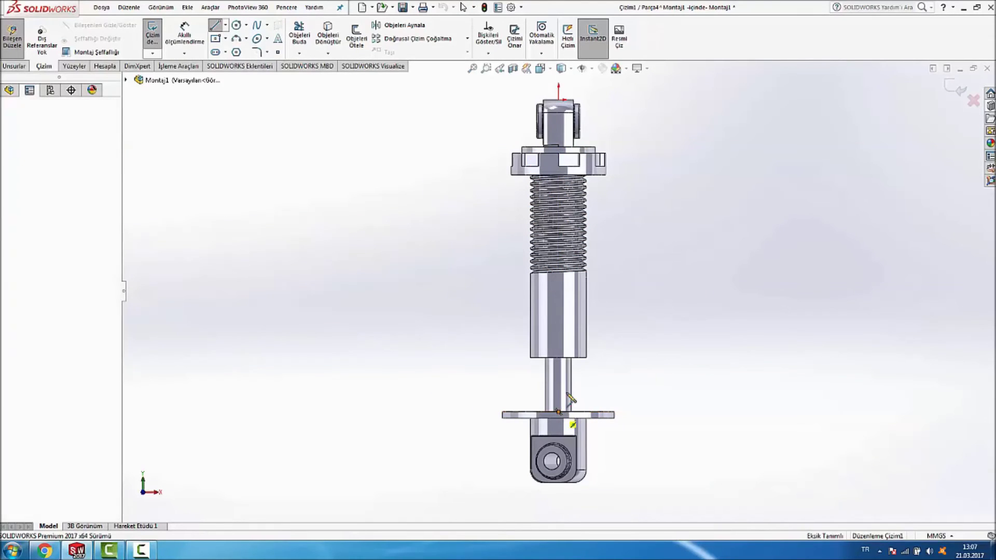
{"action": "scroll", "coordinate": [581, 236], "scroll_direction": "down", "scroll_amount": 1}
{"action": "scroll", "coordinate": [566, 218], "scroll_direction": "down", "scroll_amount": 1}
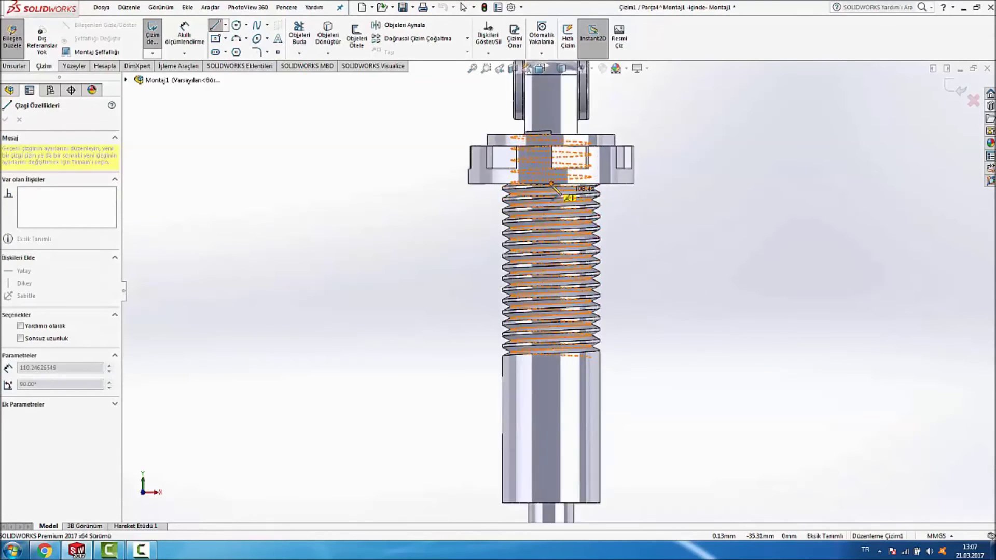
{"action": "scroll", "coordinate": [555, 207], "scroll_direction": "down", "scroll_amount": 2}
{"action": "scroll", "coordinate": [548, 204], "scroll_direction": "down", "scroll_amount": 2}
{"action": "scroll", "coordinate": [549, 204], "scroll_direction": "down", "scroll_amount": 1}
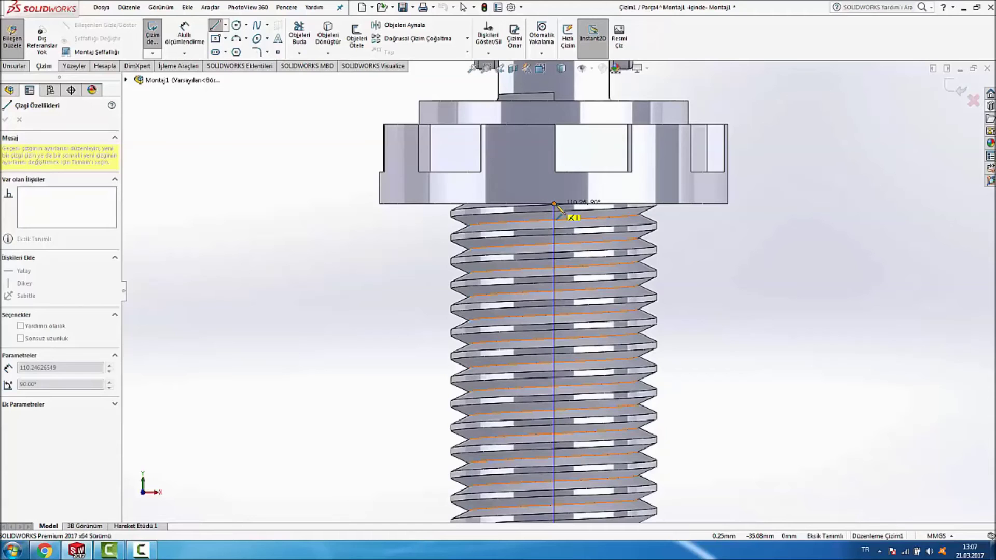
{"action": "left_click", "coordinate": [554, 204]}
{"action": "key", "text": "z"}
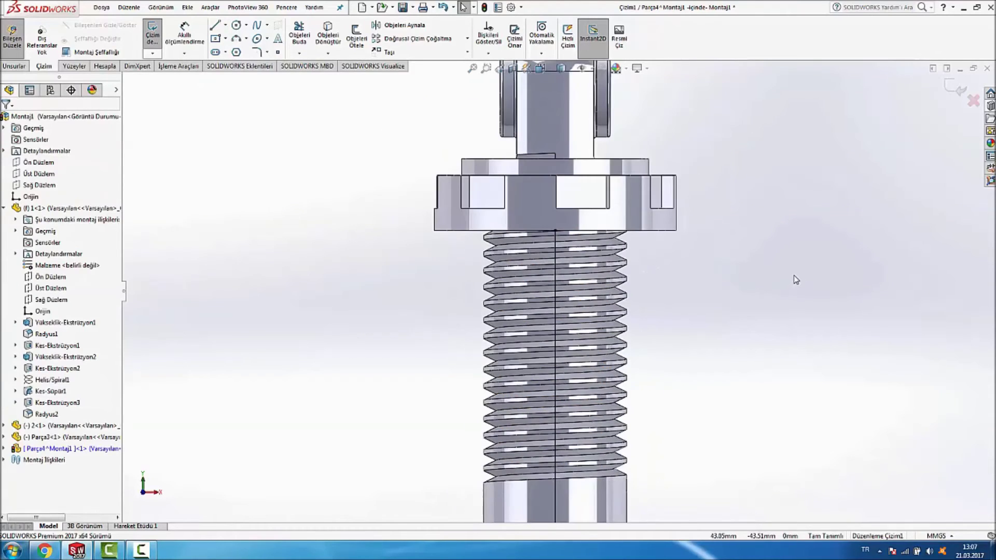
{"action": "left_click", "coordinate": [950, 84]}
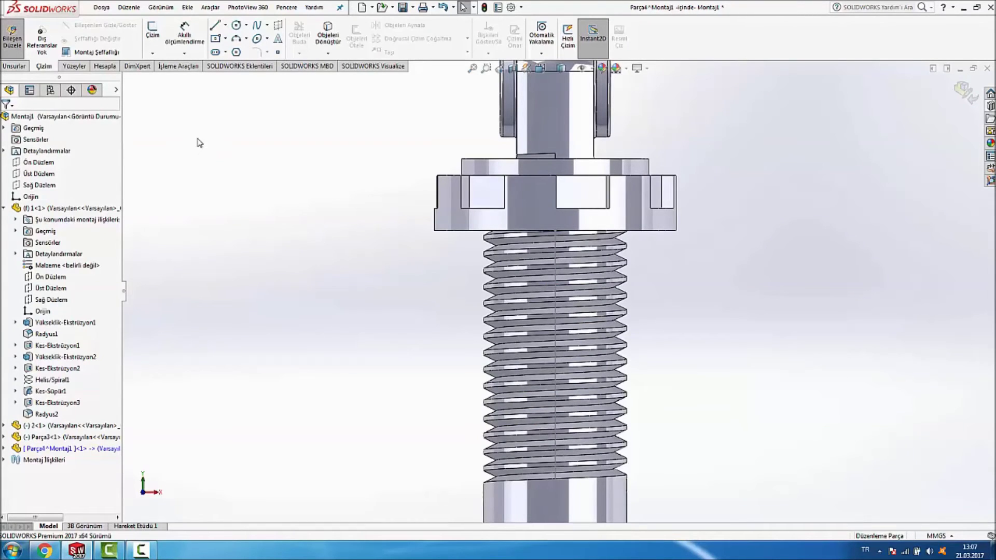
Step: Draw a circle on the Üst Düzlem top plane beside the lower flange
{"action": "left_click", "coordinate": [236, 26]}
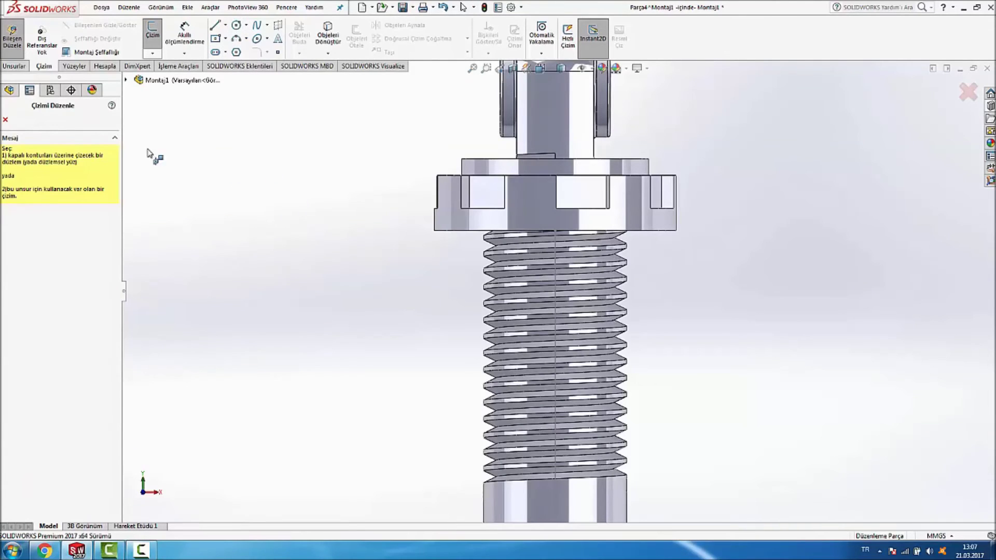
{"action": "left_click", "coordinate": [9, 90]}
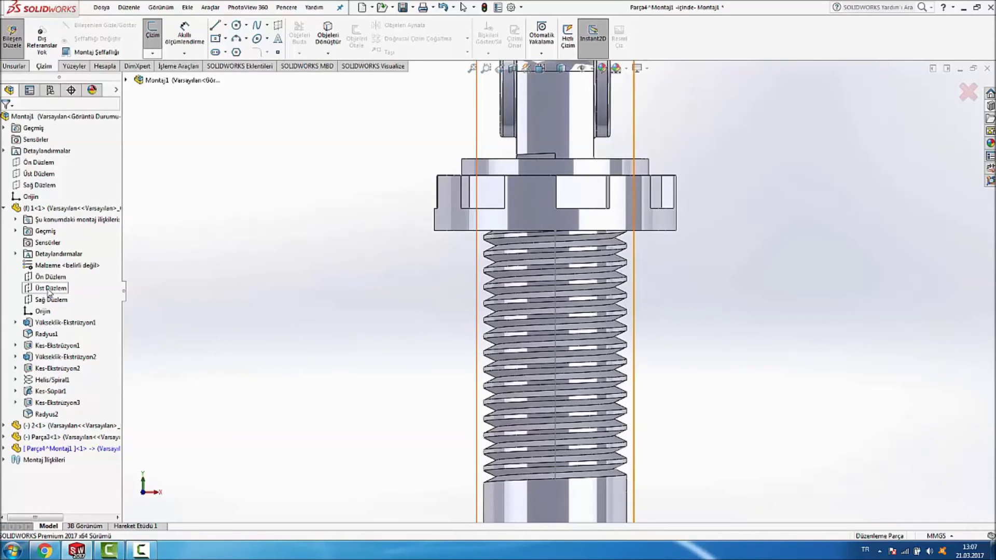
{"action": "left_click", "coordinate": [48, 289]}
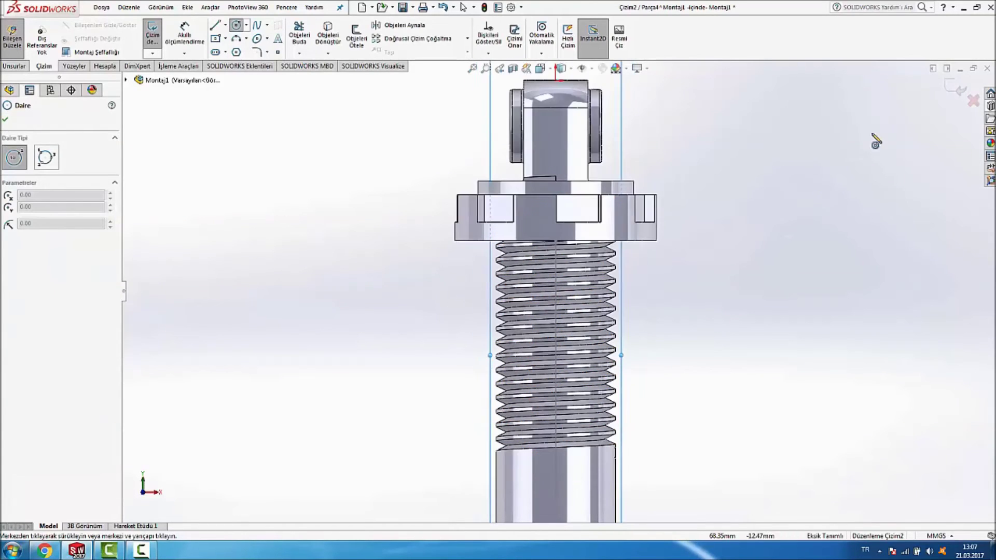
{"action": "scroll", "coordinate": [625, 443], "scroll_direction": "up", "scroll_amount": 3}
{"action": "scroll", "coordinate": [607, 442], "scroll_direction": "down", "scroll_amount": 2}
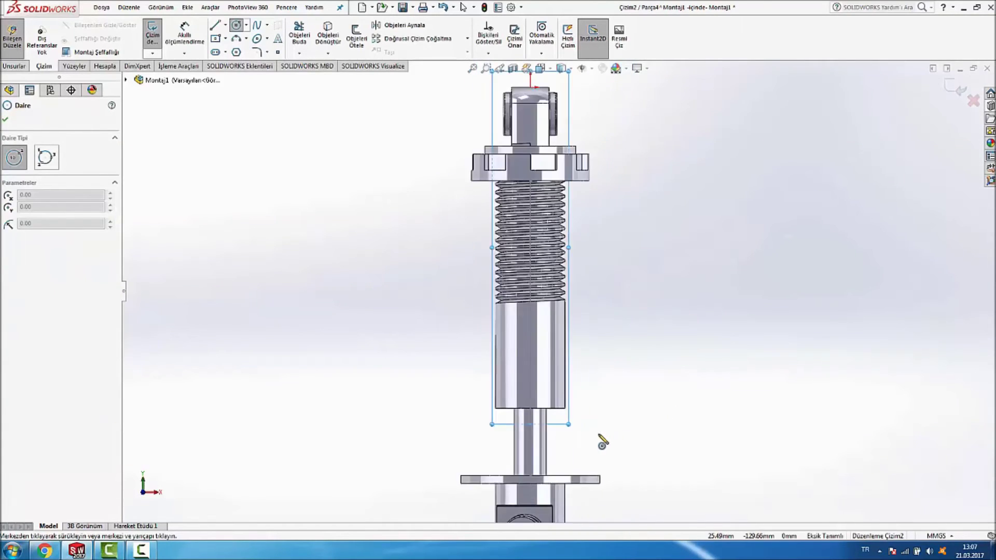
{"action": "scroll", "coordinate": [592, 462], "scroll_direction": "down", "scroll_amount": 2}
{"action": "left_click", "coordinate": [581, 478]}
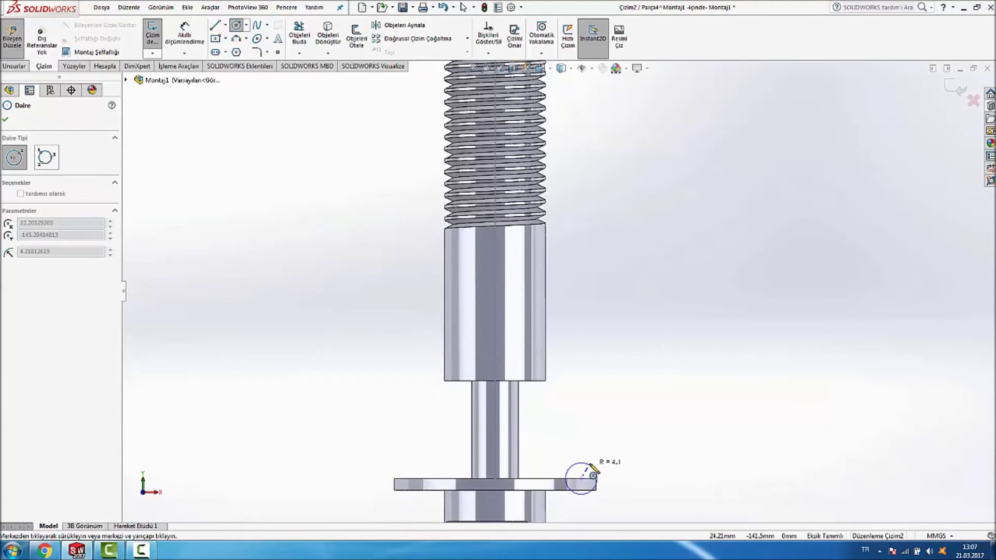
{"action": "left_click", "coordinate": [590, 462]}
Step: Dimension the circle to 8 mm diameter and 22 mm from the shaft axis, then exit the sketch
{"action": "key", "text": "d"}
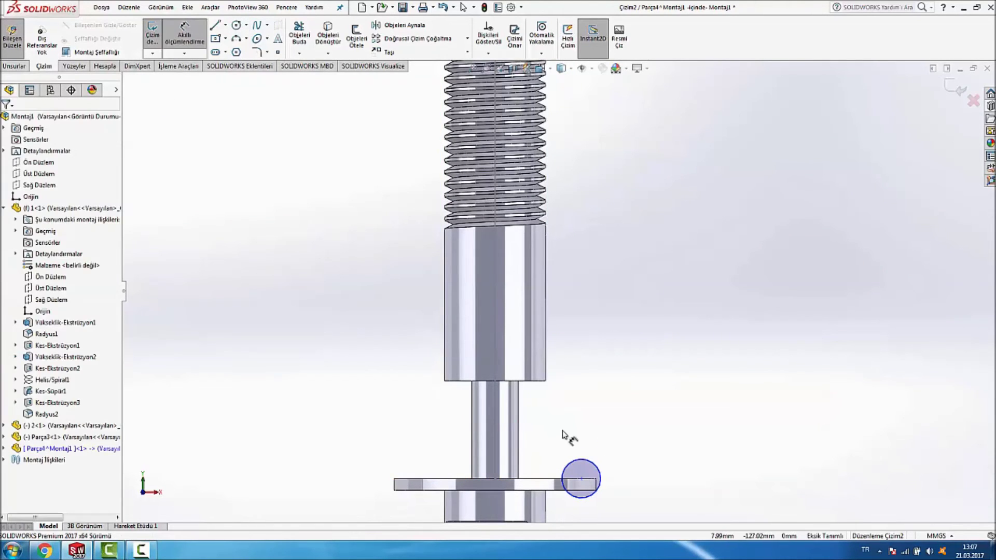
{"action": "left_click", "coordinate": [598, 466]}
{"action": "left_click", "coordinate": [646, 439]}
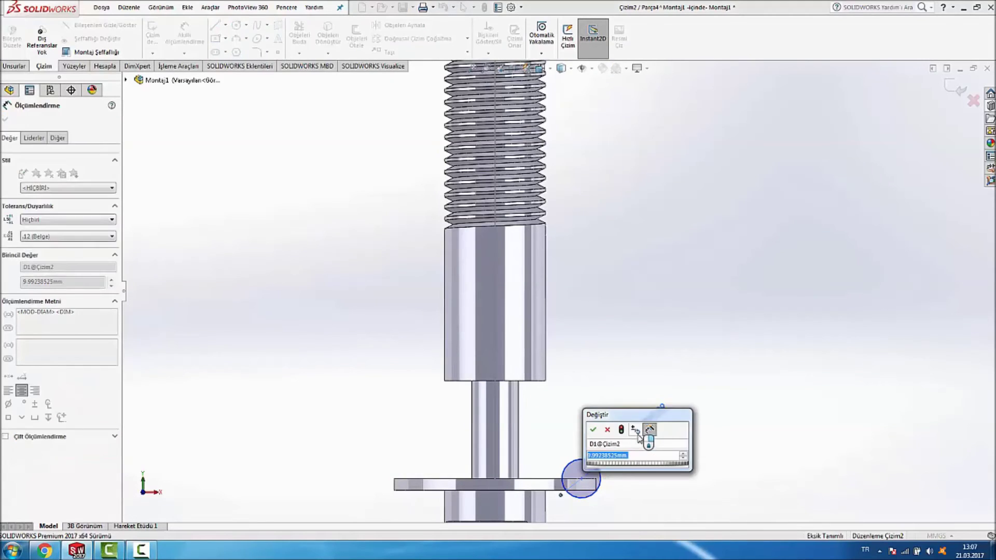
{"action": "type", "text": "8"}
{"action": "key", "text": "Return"}
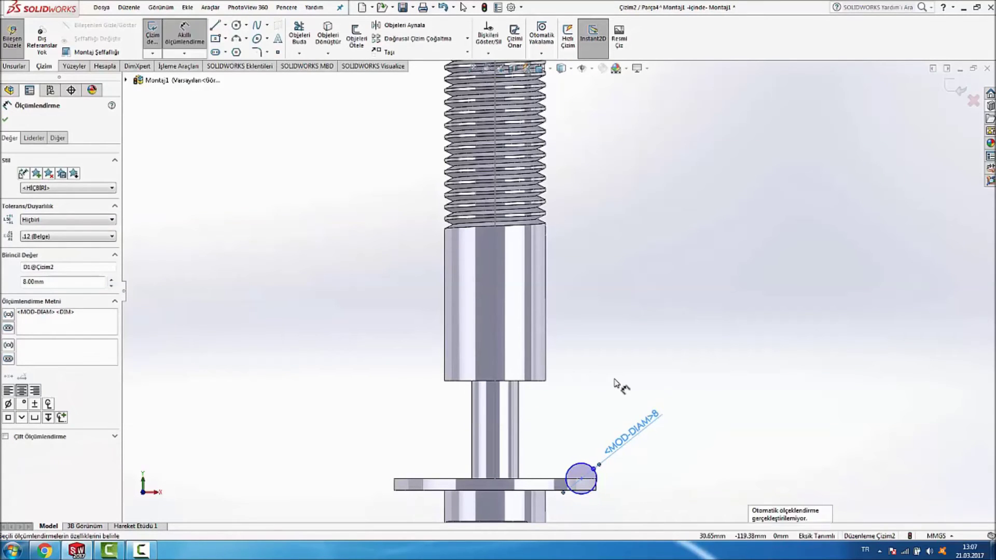
{"action": "left_click", "coordinate": [496, 473]}
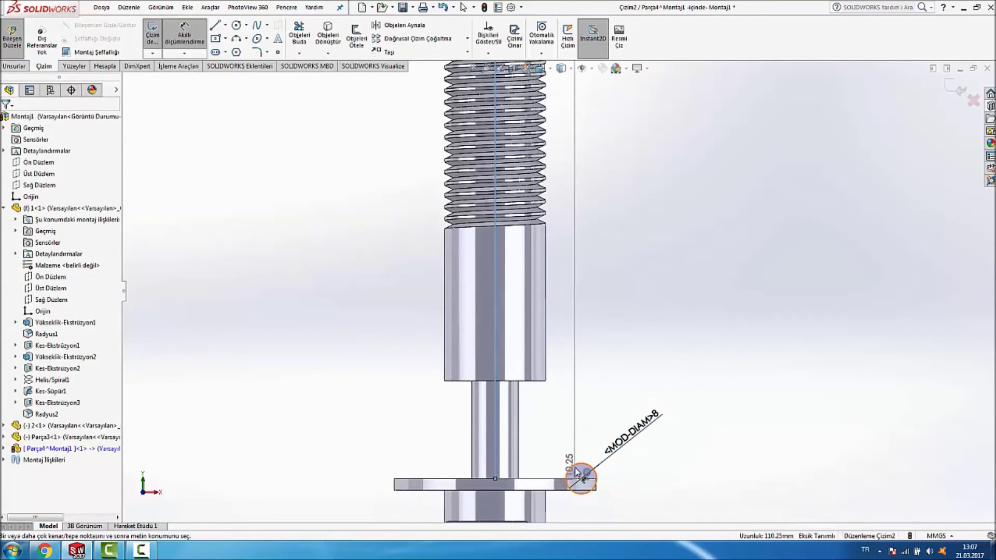
{"action": "left_click", "coordinate": [576, 464]}
{"action": "left_click", "coordinate": [560, 431]}
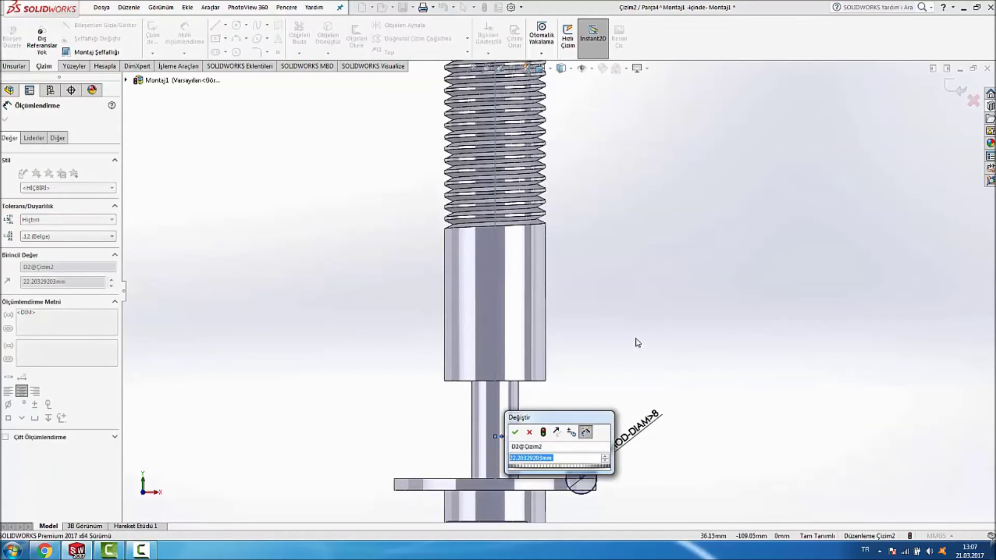
{"action": "type", "text": "22"}
{"action": "key", "text": "Return"}
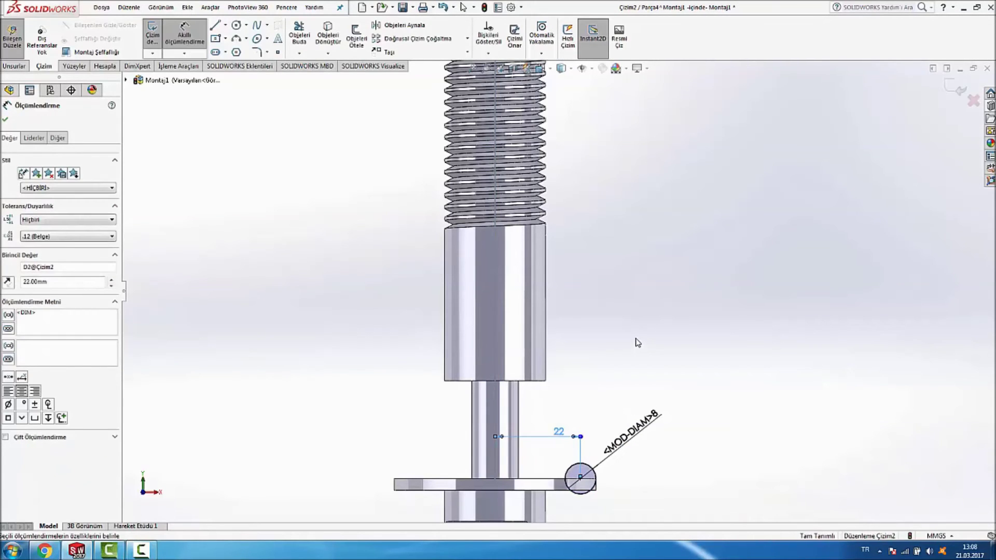
{"action": "scroll", "coordinate": [648, 335], "scroll_direction": "up", "scroll_amount": 3}
{"action": "scroll", "coordinate": [634, 322], "scroll_direction": "down", "scroll_amount": 2}
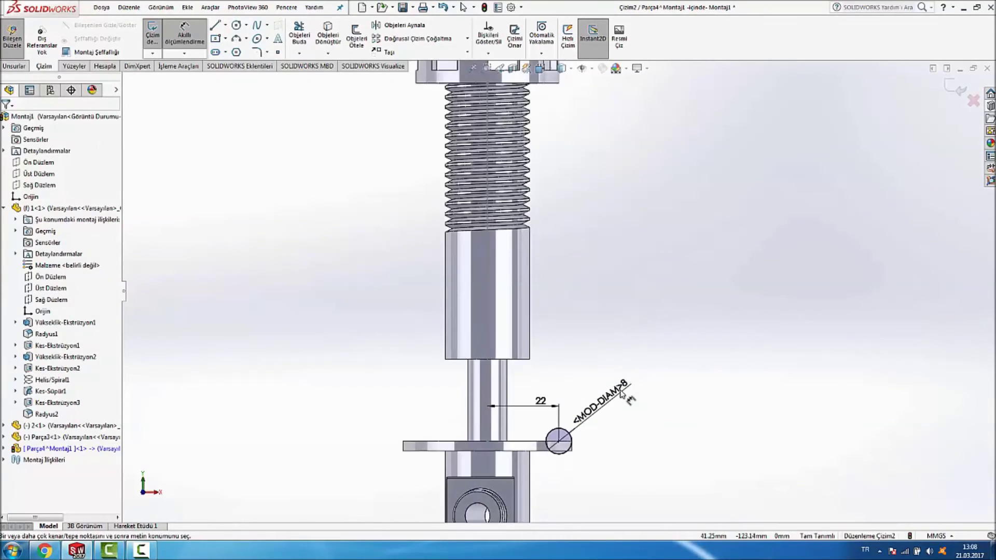
{"action": "left_click", "coordinate": [956, 89]}
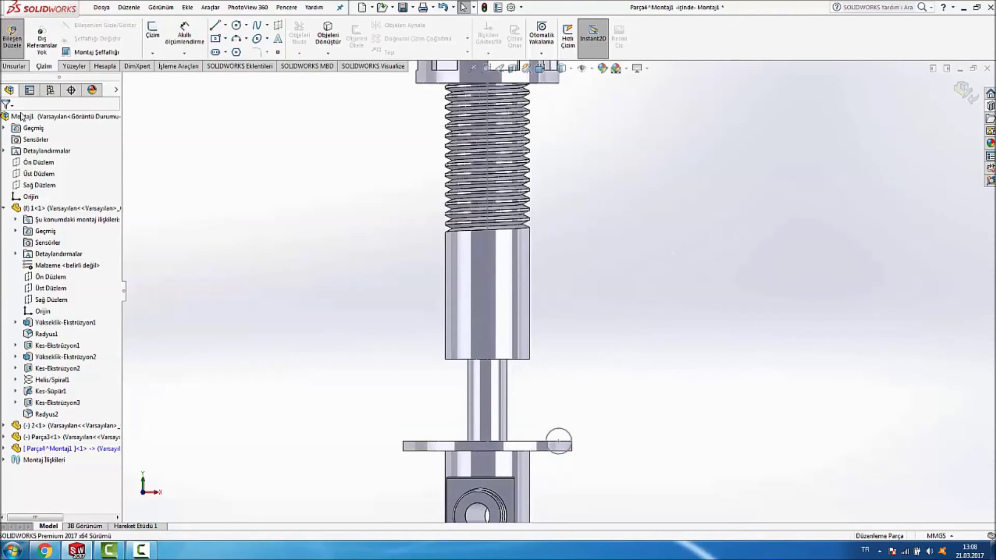
{"action": "left_click", "coordinate": [14, 66]}
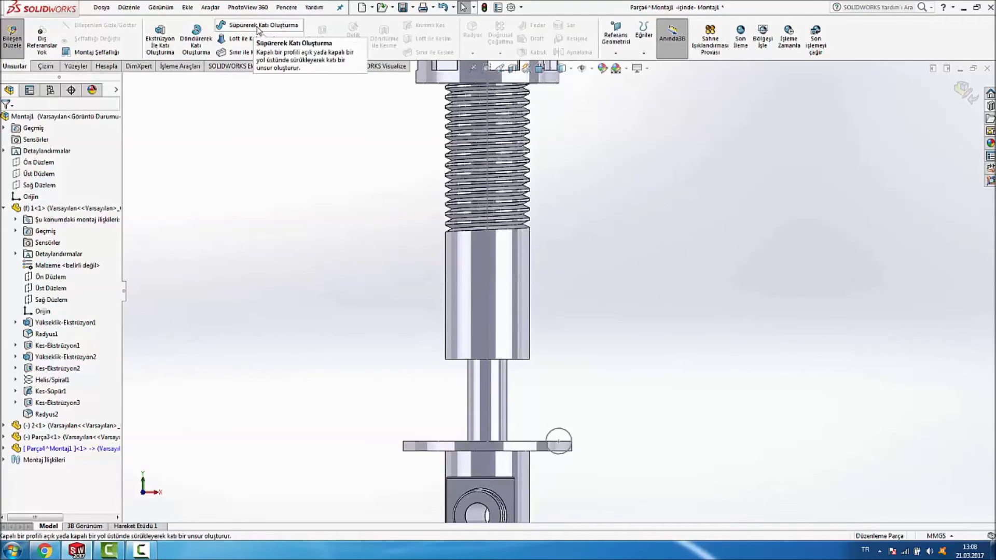
Step: Start a swept boss with profile Çizim2 and path Çizim1
{"action": "left_click", "coordinate": [258, 27]}
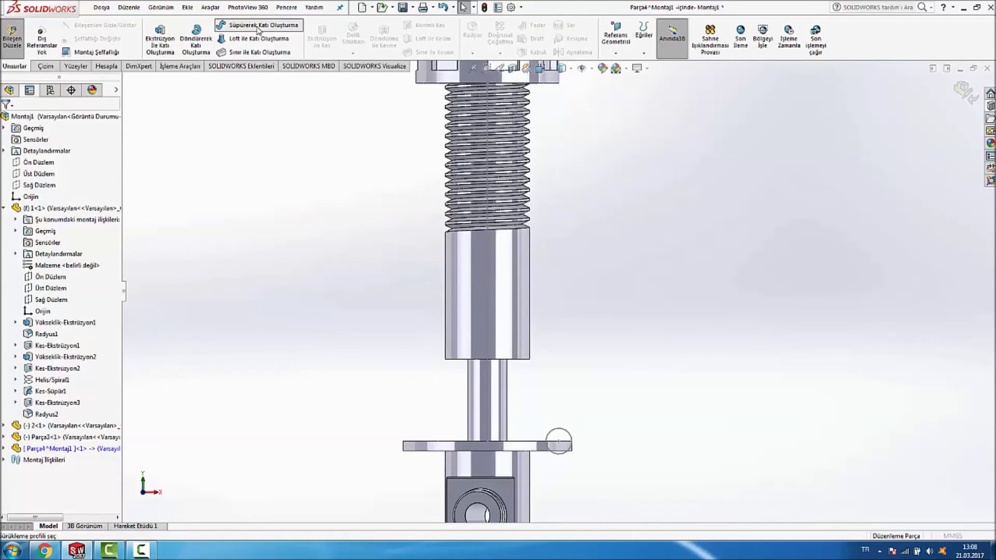
{"action": "left_click", "coordinate": [565, 431]}
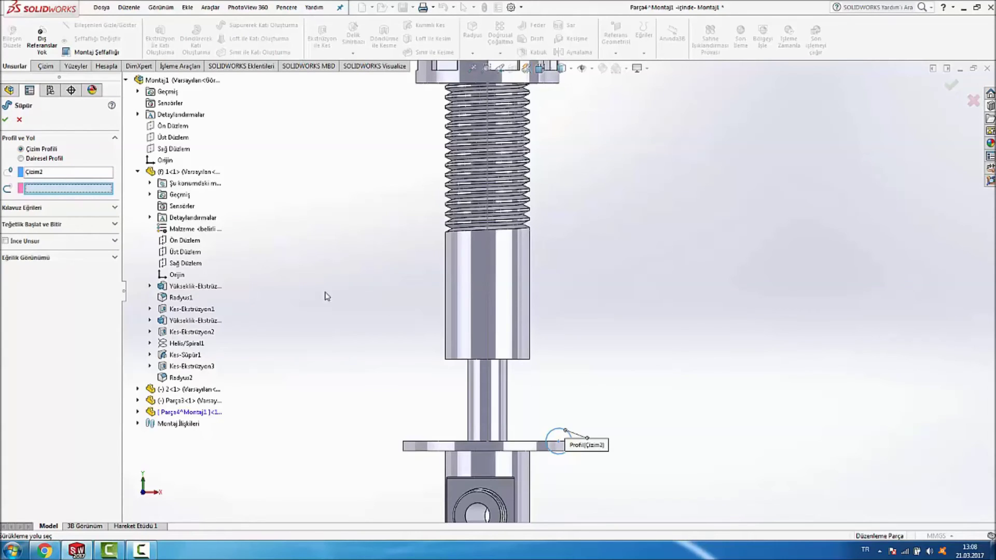
{"action": "left_click", "coordinate": [487, 300]}
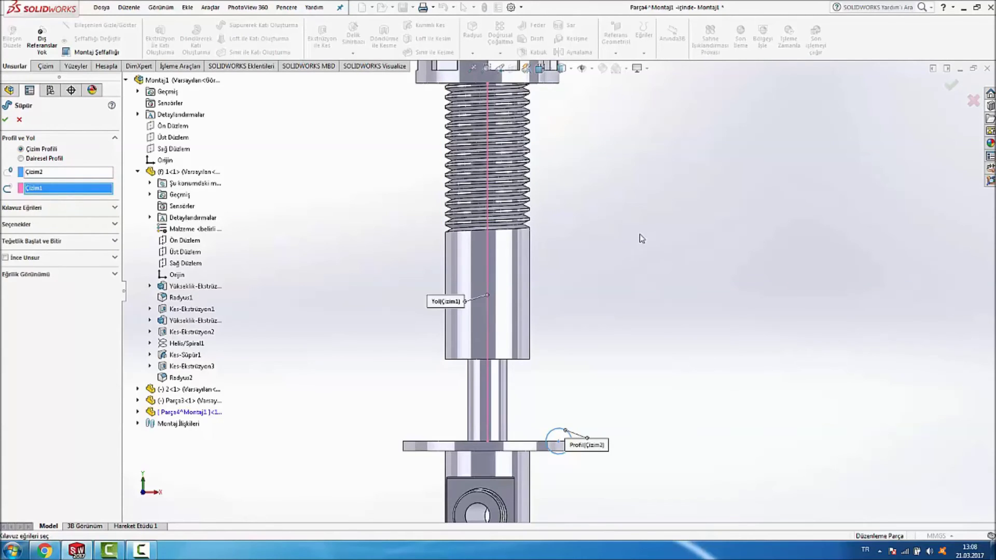
{"action": "scroll", "coordinate": [675, 228], "scroll_direction": "up", "scroll_amount": 5}
{"action": "scroll", "coordinate": [685, 218], "scroll_direction": "down", "scroll_amount": 2}
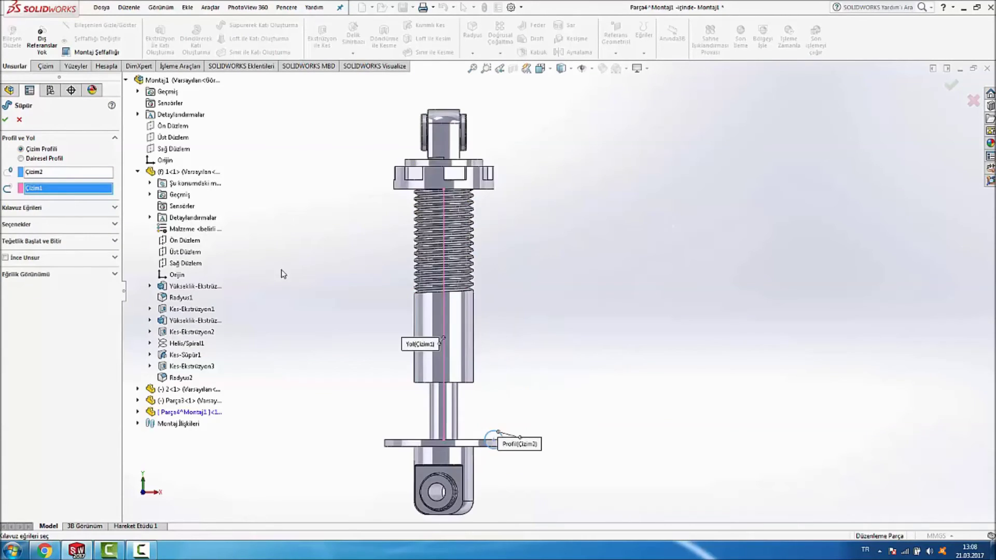
Step: Set the sweep to Normali Sabit Tut with a 5-revolution twist and create it
{"action": "left_click", "coordinate": [87, 227]}
{"action": "left_click", "coordinate": [94, 245]}
{"action": "left_click", "coordinate": [77, 257]}
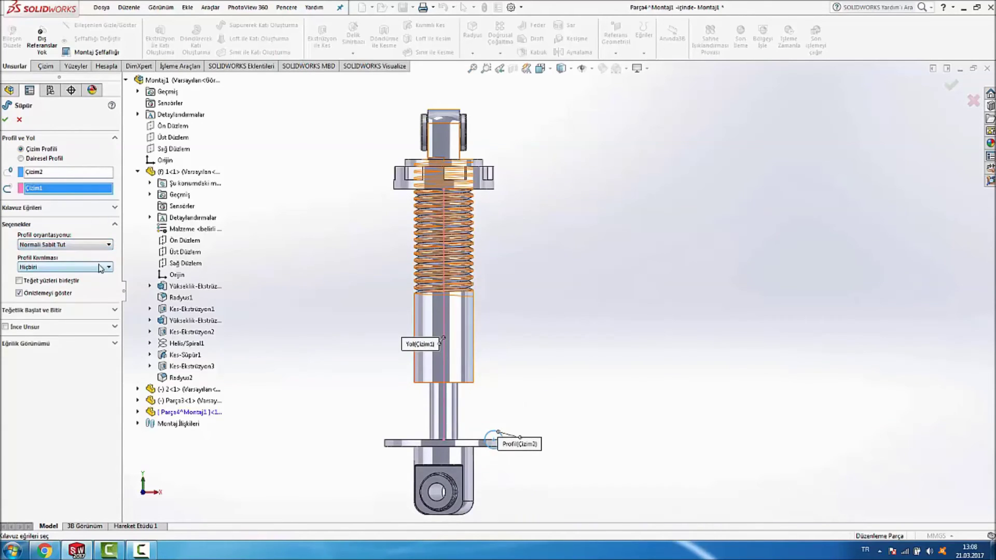
{"action": "left_click", "coordinate": [101, 267]}
{"action": "left_click", "coordinate": [77, 284]}
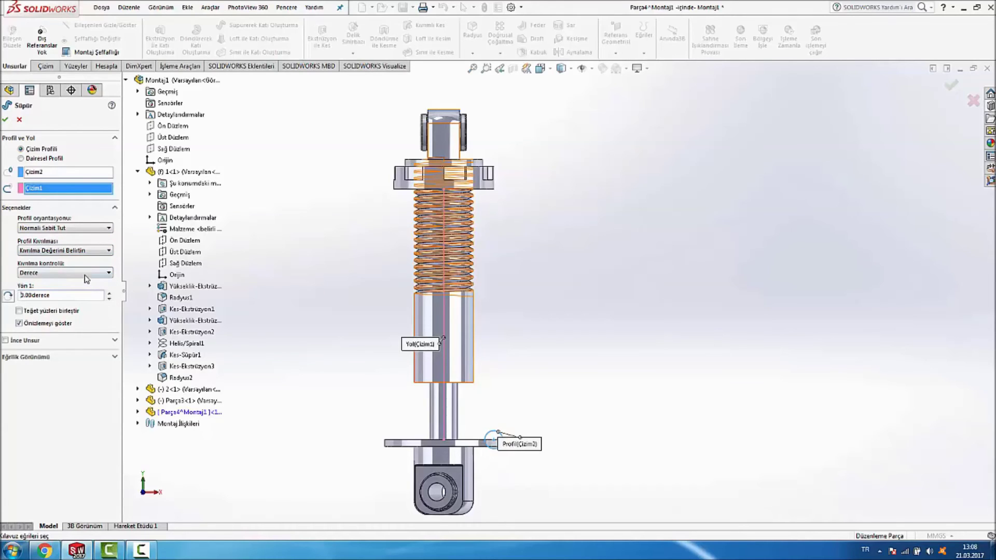
{"action": "left_click", "coordinate": [86, 274]}
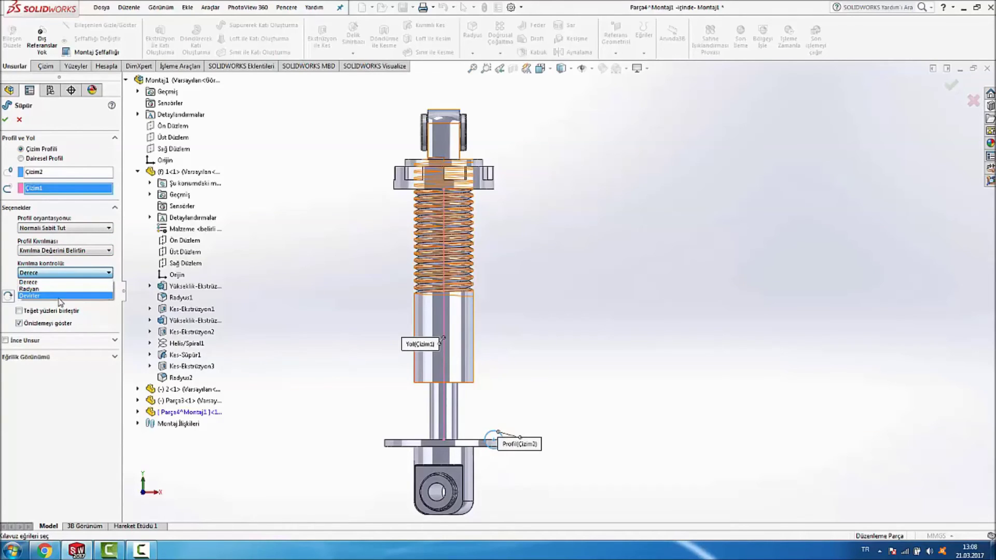
{"action": "left_click", "coordinate": [62, 296]}
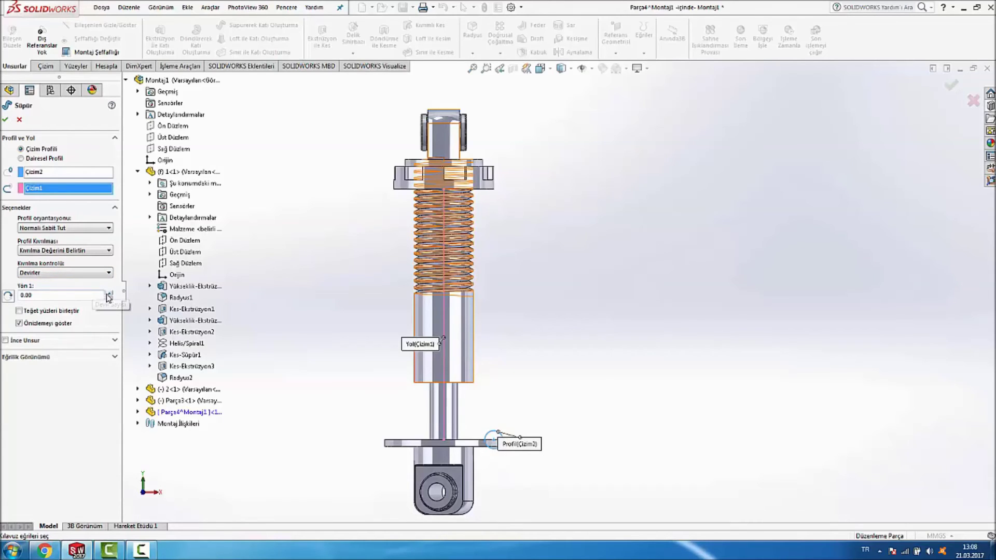
{"action": "left_click", "coordinate": [107, 293]}
{"action": "left_click", "coordinate": [105, 294]}
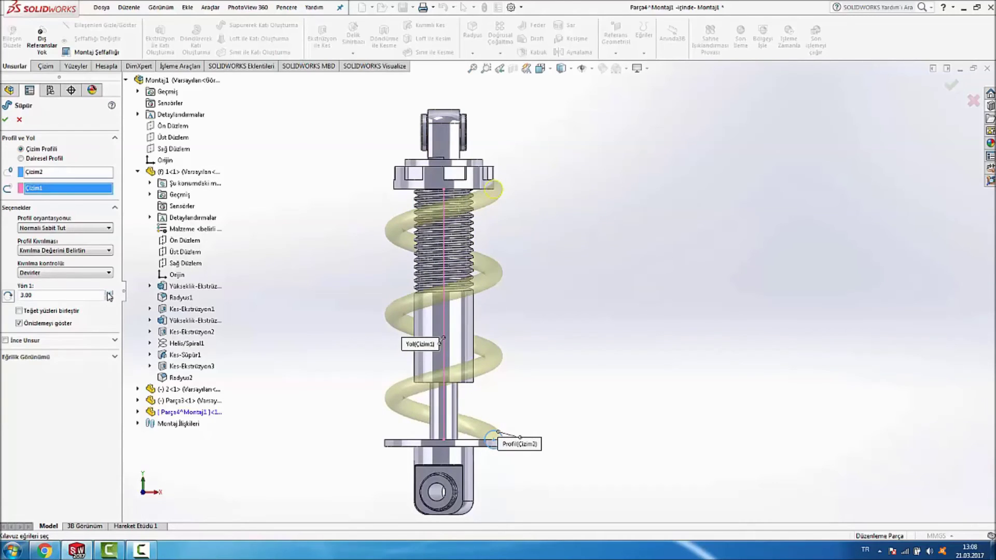
{"action": "left_click", "coordinate": [108, 294]}
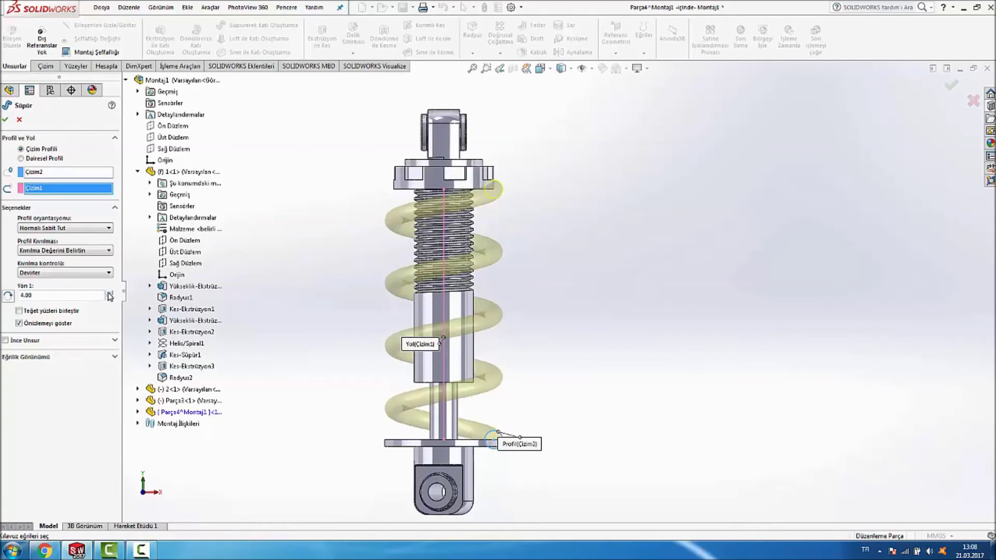
{"action": "left_click", "coordinate": [108, 293]}
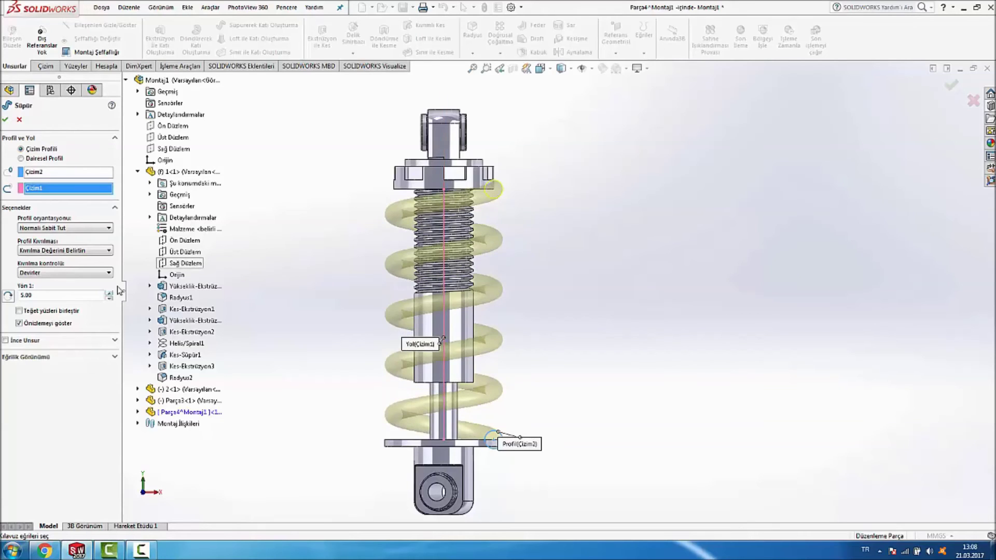
{"action": "left_click", "coordinate": [5, 122]}
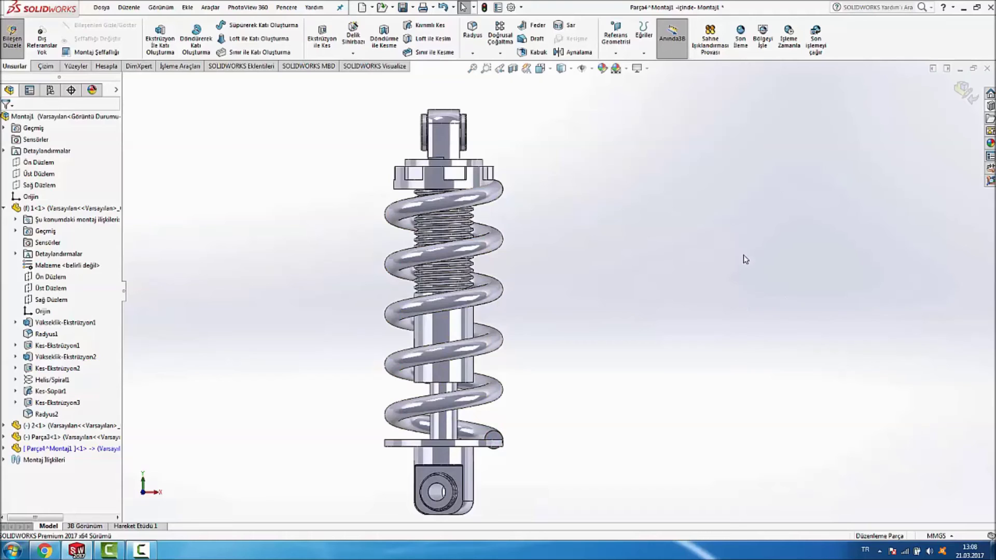
Step: Draw a corner rectangle on the Üst Düzlem top plane spanning over the spring
{"action": "left_click", "coordinate": [43, 67]}
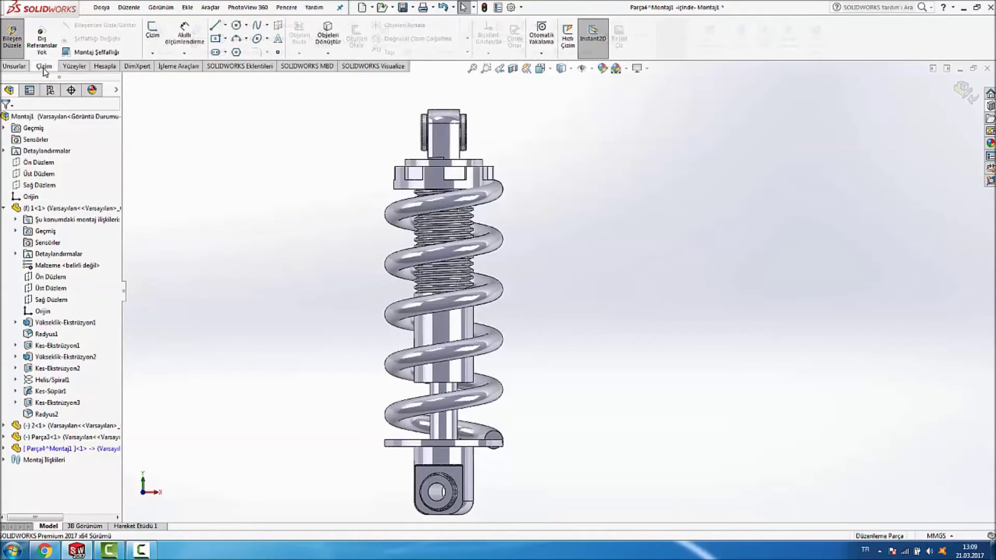
{"action": "left_click", "coordinate": [225, 38]}
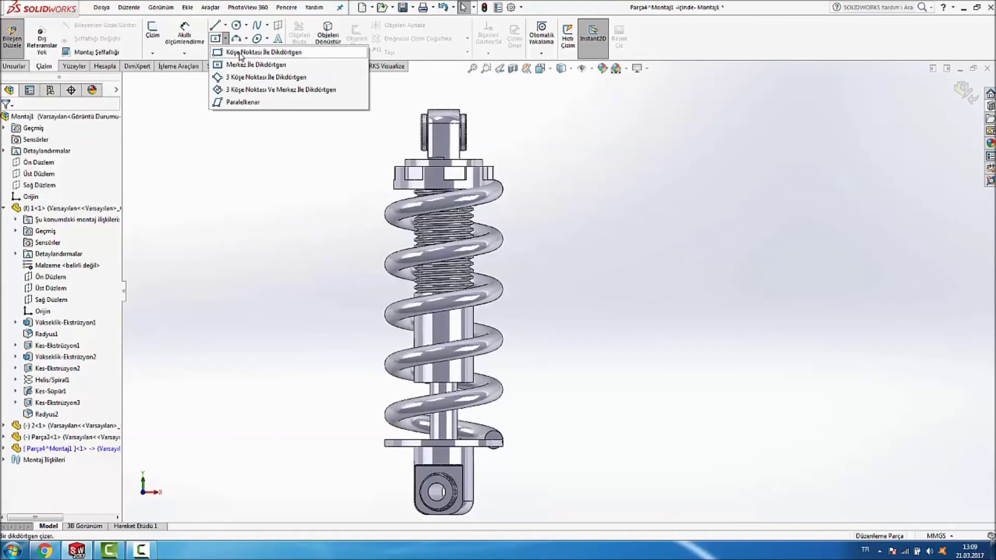
{"action": "left_click", "coordinate": [240, 53]}
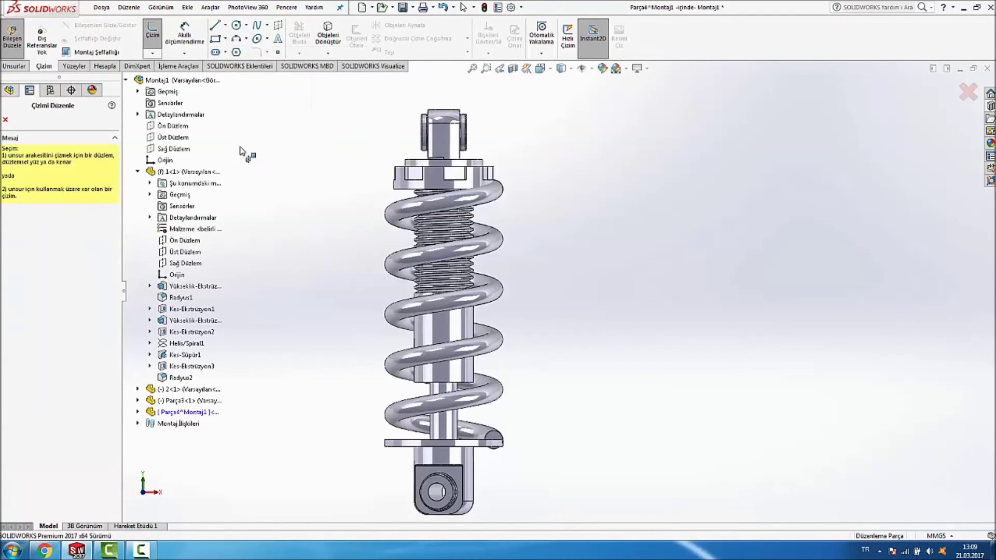
{"action": "left_click", "coordinate": [9, 91]}
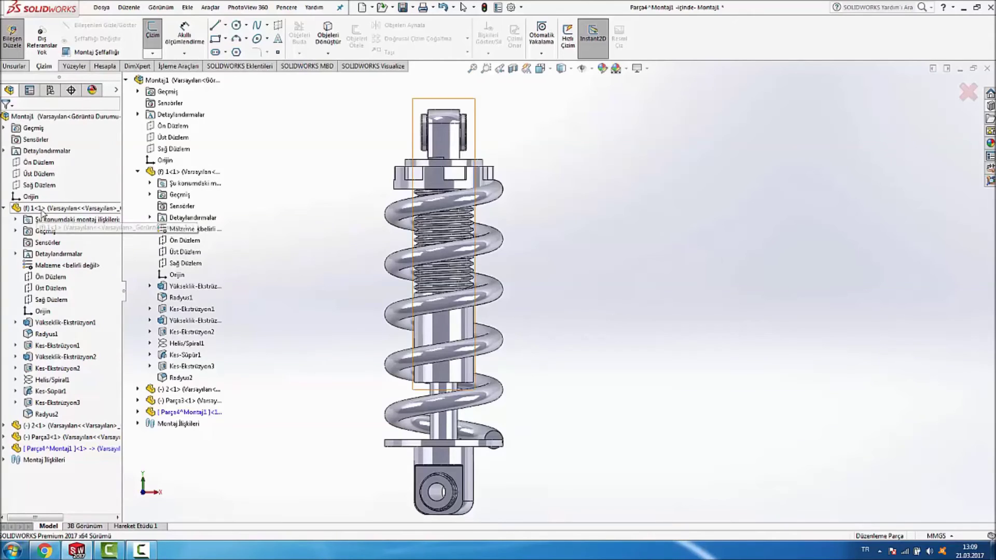
{"action": "left_click", "coordinate": [41, 289]}
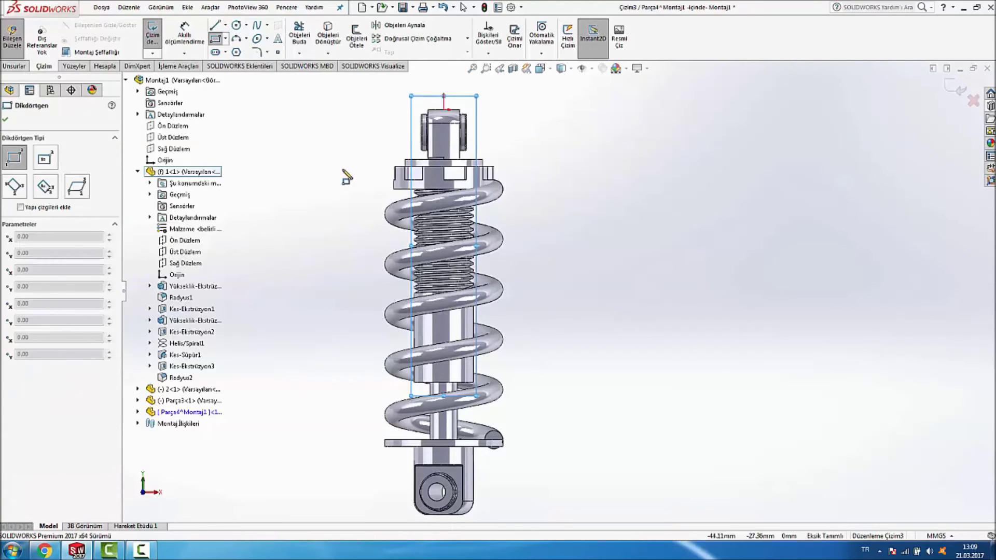
{"action": "left_click", "coordinate": [315, 195]}
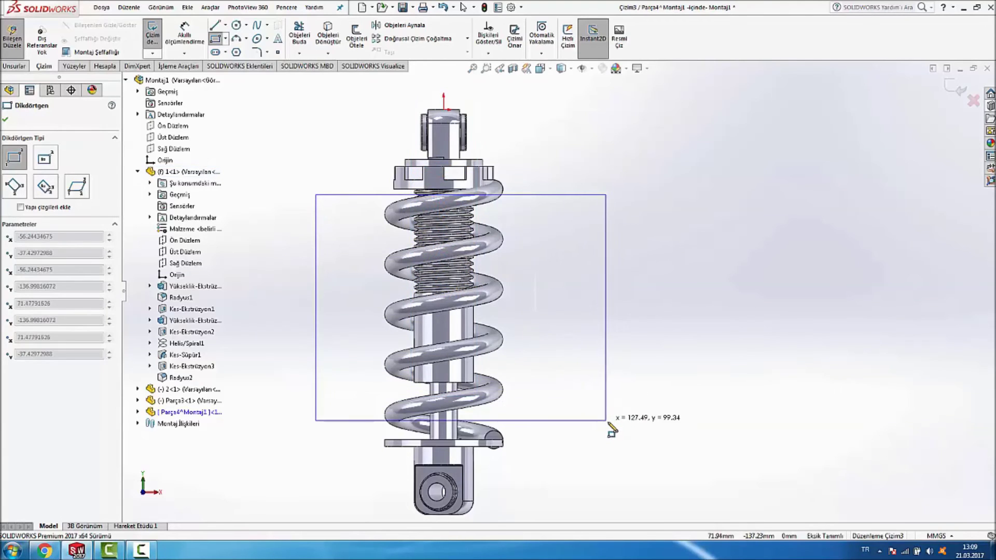
{"action": "left_click", "coordinate": [608, 422]}
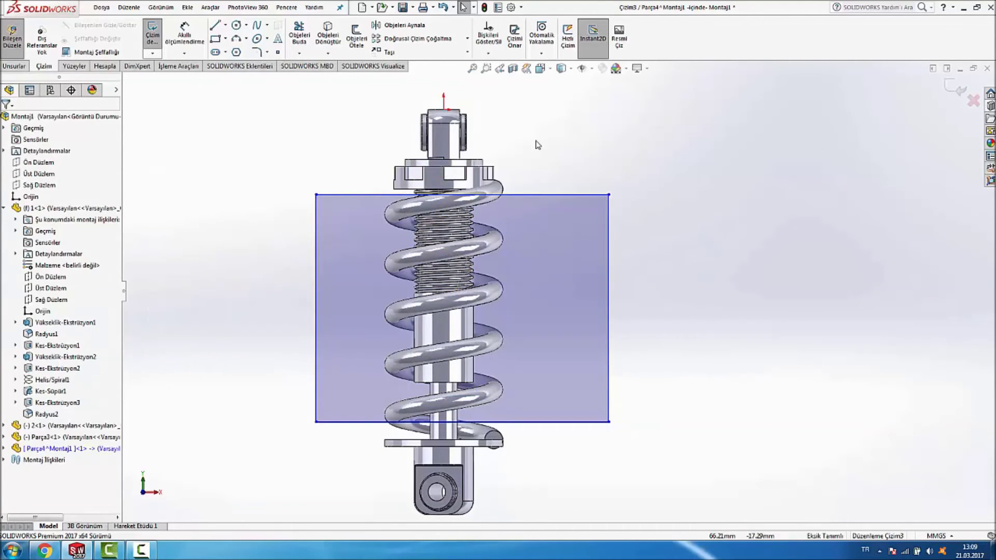
{"action": "scroll", "coordinate": [470, 196], "scroll_direction": "down", "scroll_amount": 2}
{"action": "scroll", "coordinate": [342, 220], "scroll_direction": "down", "scroll_amount": 2}
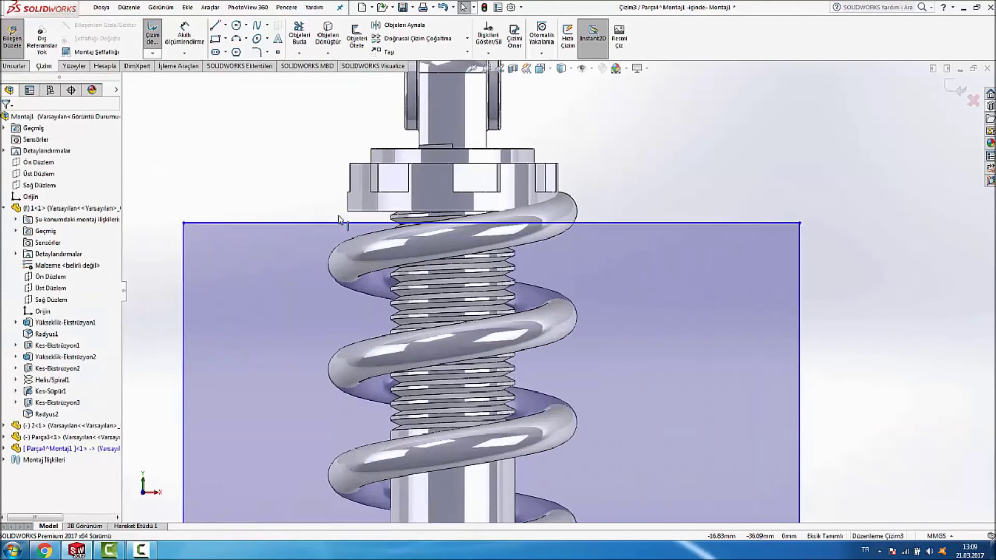
Step: Try a collinear relation between the rectangle lines and the nut edge, then undo it
{"action": "double_click", "coordinate": [287, 224]}
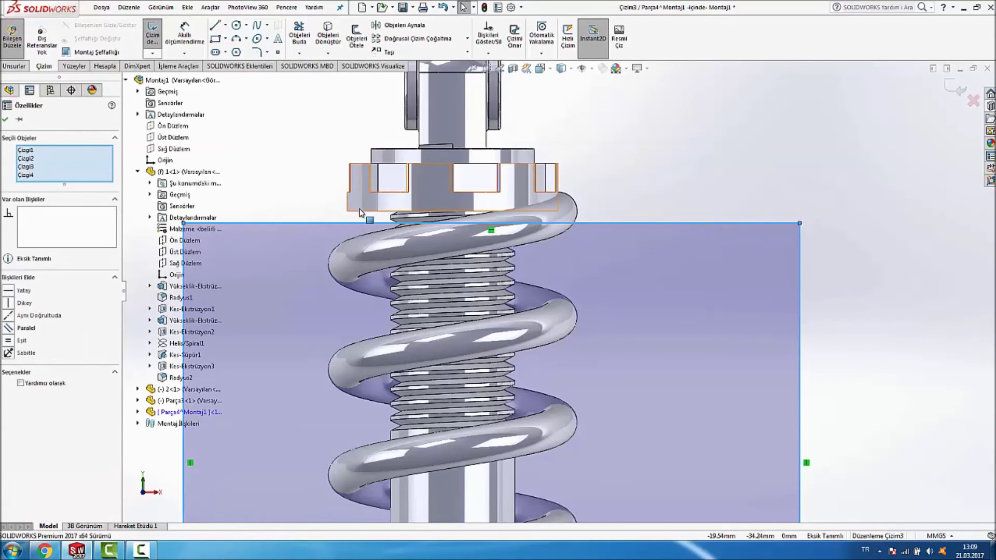
{"action": "left_click", "coordinate": [376, 213], "text": "ctrl"}
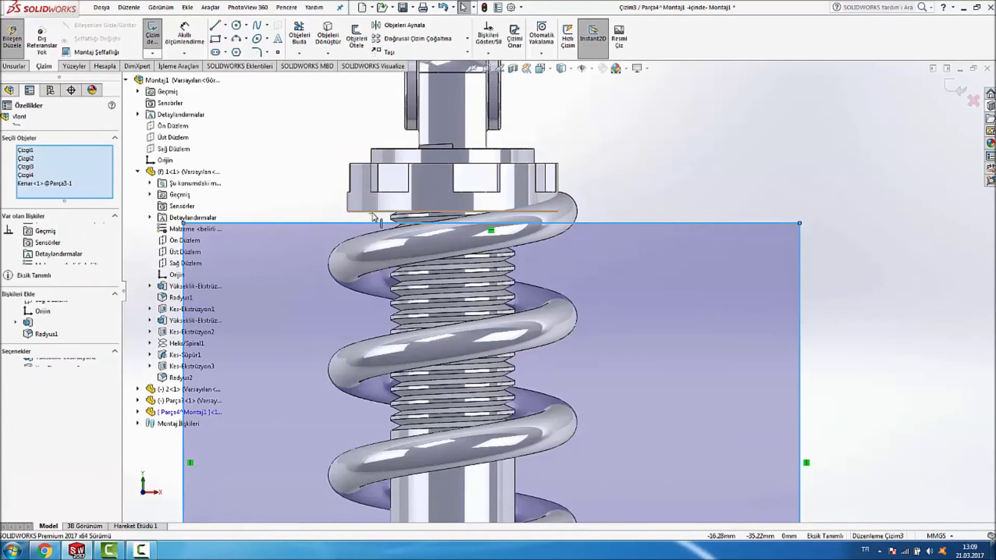
{"action": "left_click", "coordinate": [13, 312]}
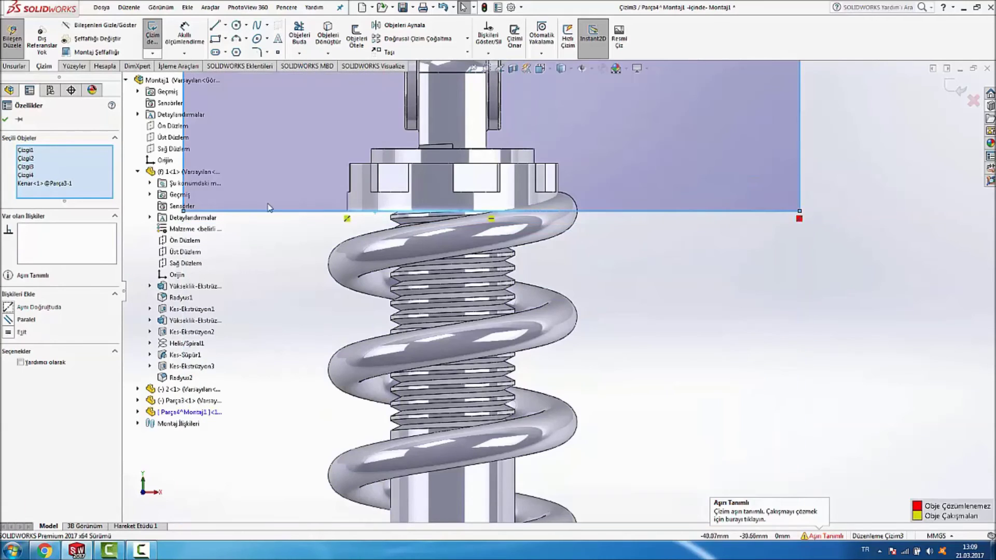
{"action": "scroll", "coordinate": [637, 254], "scroll_direction": "up", "scroll_amount": 3}
{"action": "scroll", "coordinate": [746, 288], "scroll_direction": "up", "scroll_amount": 2}
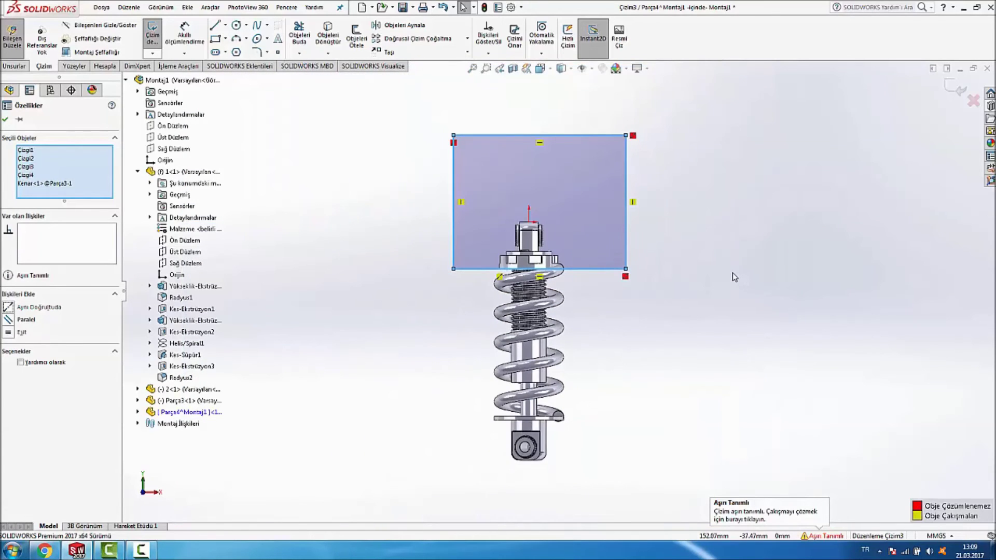
{"action": "key", "text": "ctrl+z"}
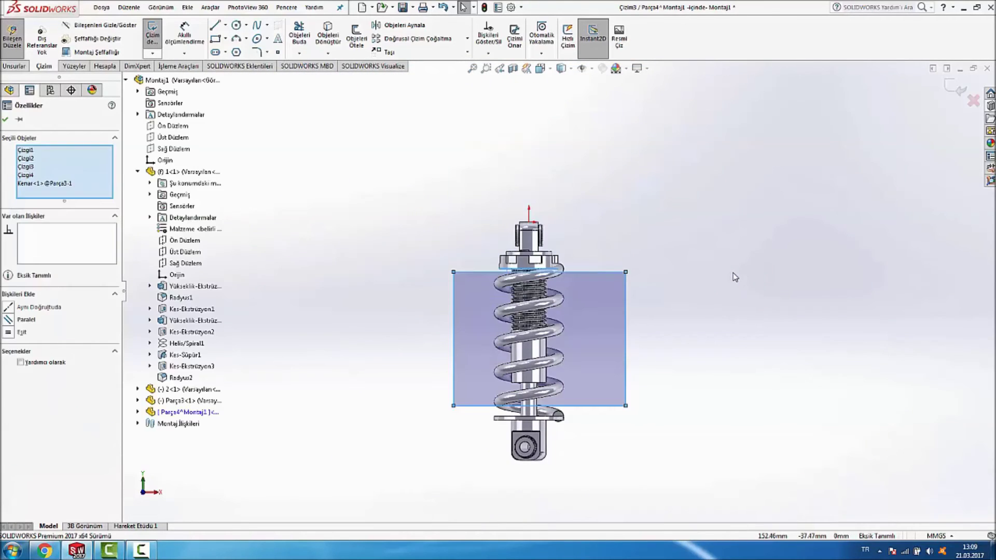
{"action": "key", "text": "Escape"}
{"action": "scroll", "coordinate": [679, 402], "scroll_direction": "down", "scroll_amount": 2}
{"action": "scroll", "coordinate": [585, 419], "scroll_direction": "down", "scroll_amount": 1}
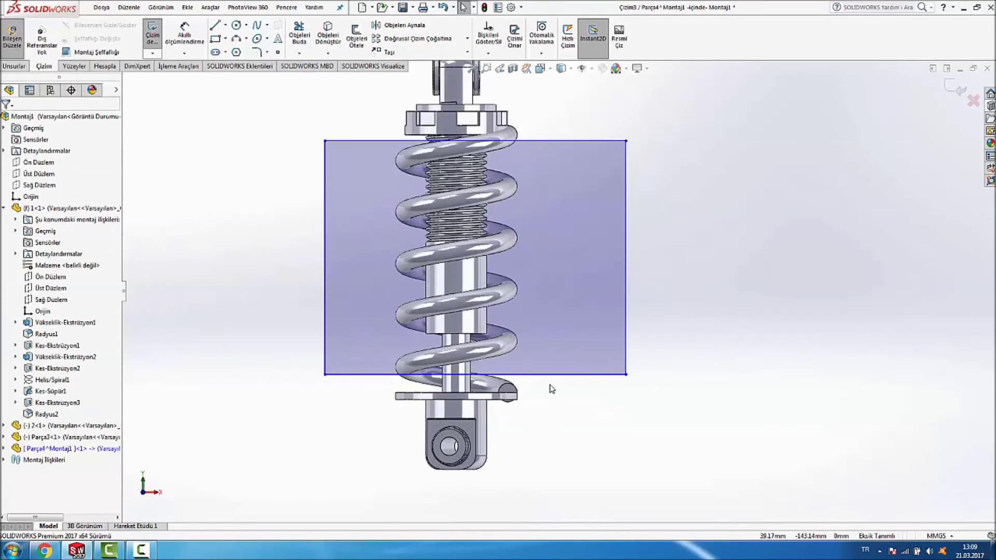
Step: Make the rectangle's bottom edge collinear with the lower plate edge
{"action": "left_click", "coordinate": [562, 375]}
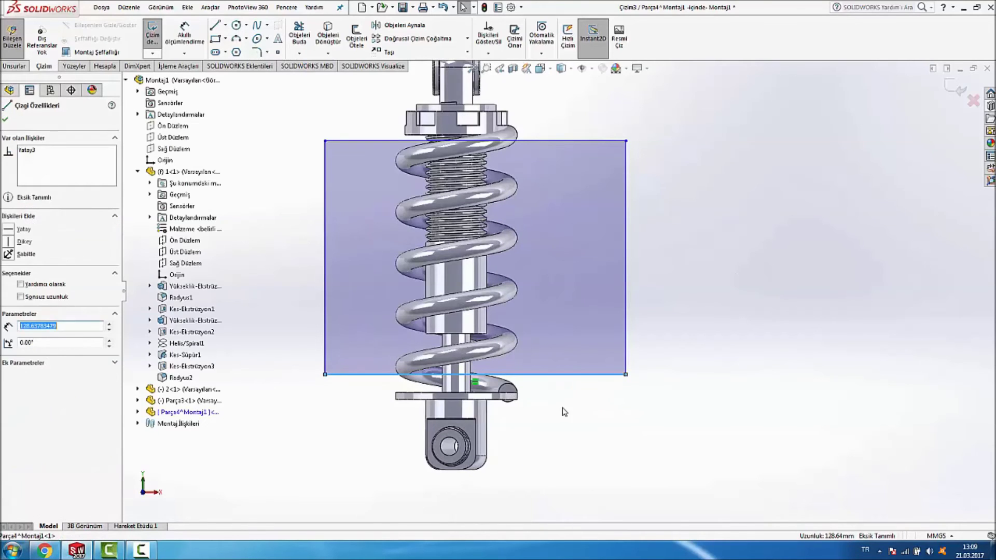
{"action": "left_click", "coordinate": [407, 397], "text": "ctrl"}
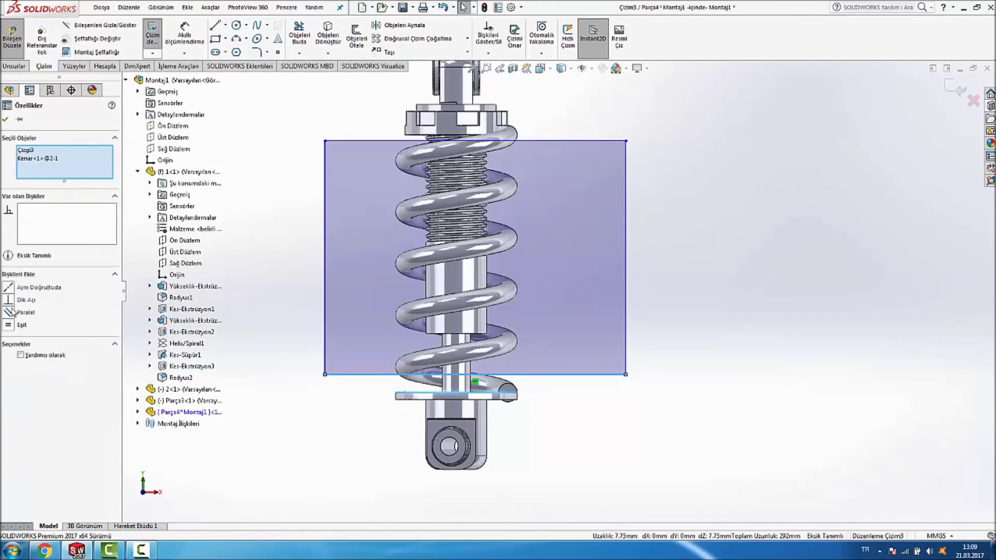
{"action": "left_click", "coordinate": [8, 287]}
{"action": "left_click", "coordinate": [333, 147]}
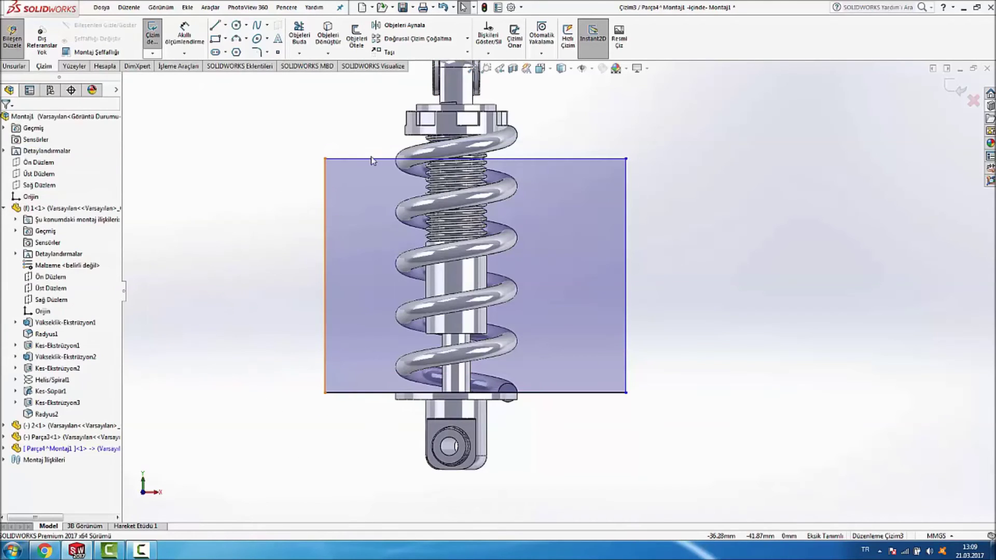
Step: Make the rectangle's top edge collinear with the nut edge and view the model isometrically
{"action": "left_click", "coordinate": [373, 158]}
{"action": "left_click", "coordinate": [415, 138], "text": "ctrl"}
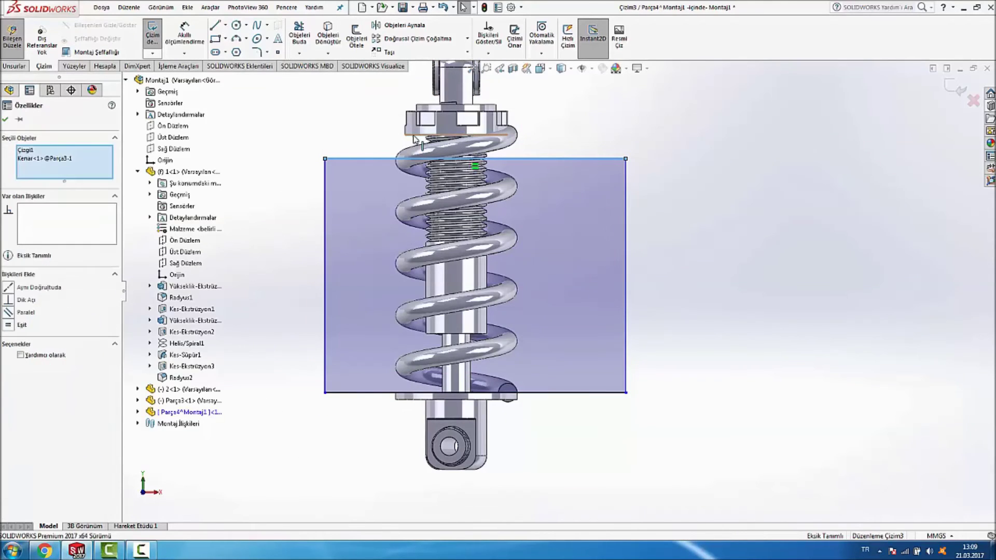
{"action": "left_click", "coordinate": [13, 288]}
{"action": "left_click", "coordinate": [785, 214]}
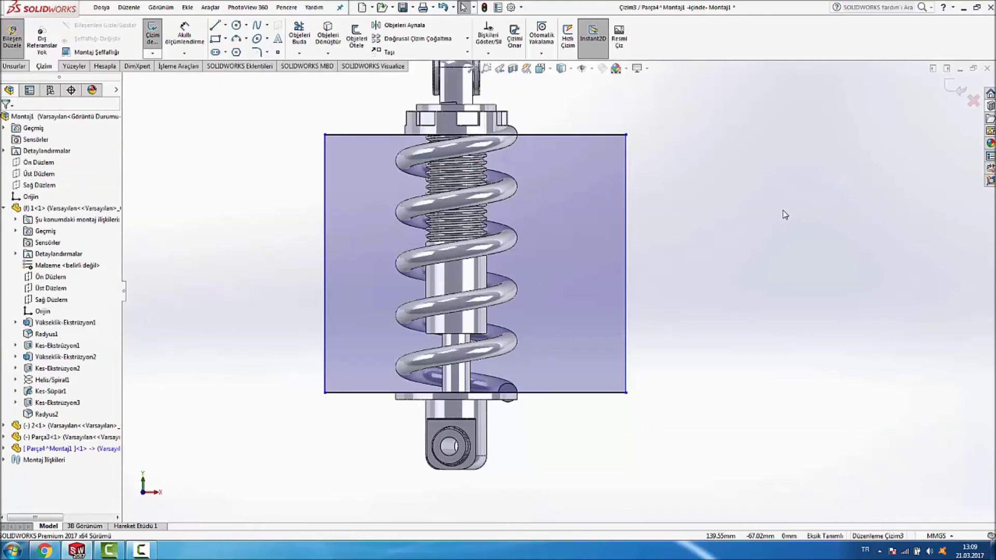
{"action": "key", "text": "f"}
{"action": "key", "text": "ctrl+7"}
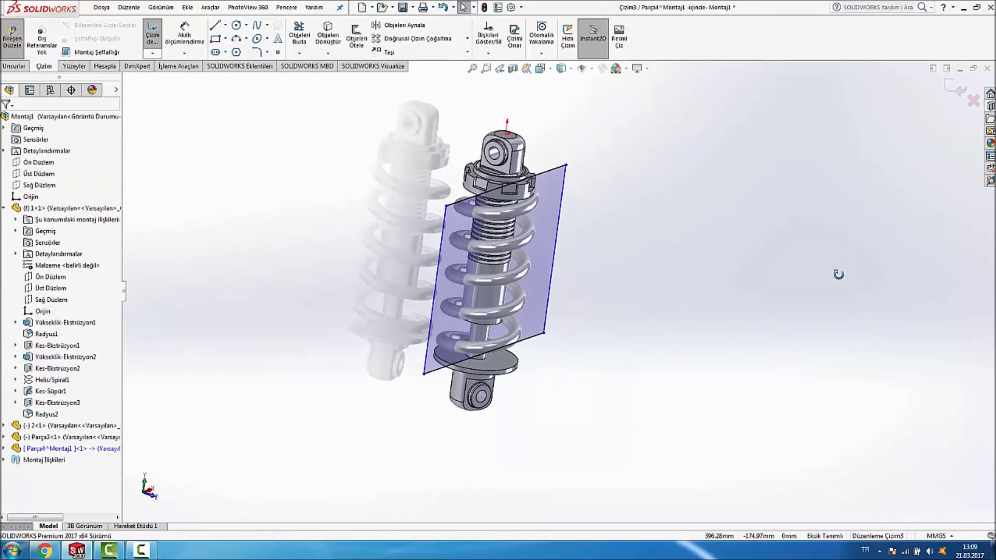
Step: Cut-extrude the rectangle 200 mm Mid Plane with Flip side to cut enabled
{"action": "left_click", "coordinate": [14, 66]}
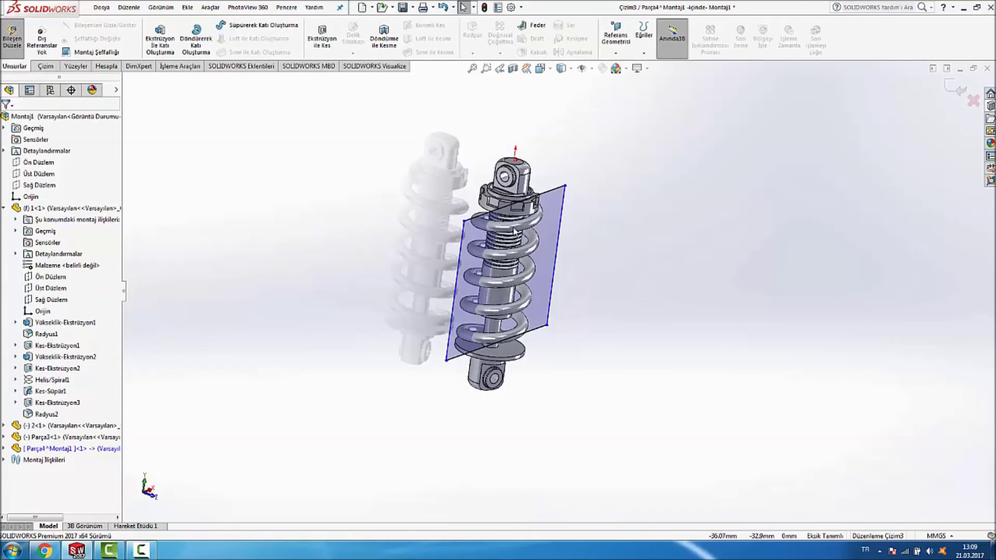
{"action": "left_click", "coordinate": [322, 38]}
{"action": "left_click", "coordinate": [38, 182]}
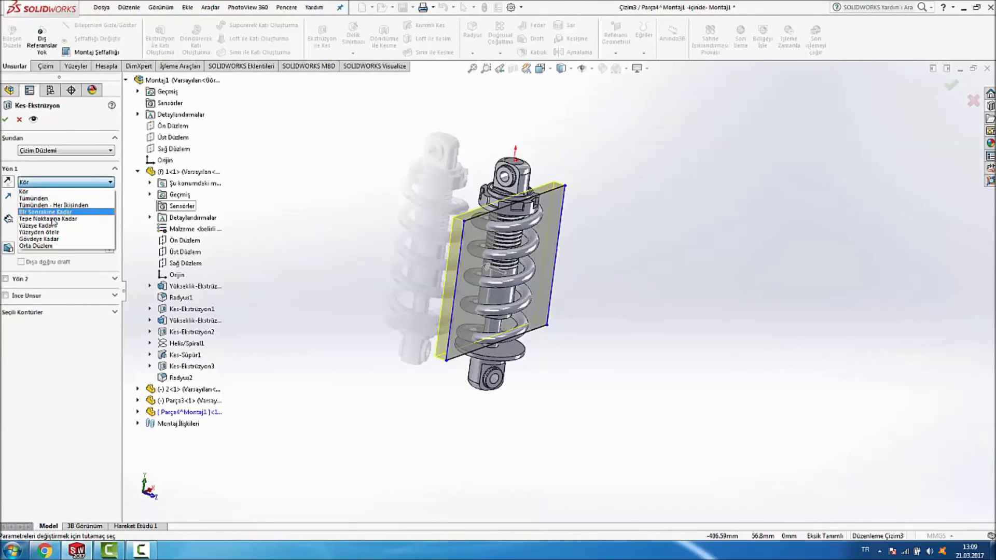
{"action": "left_click", "coordinate": [57, 247]}
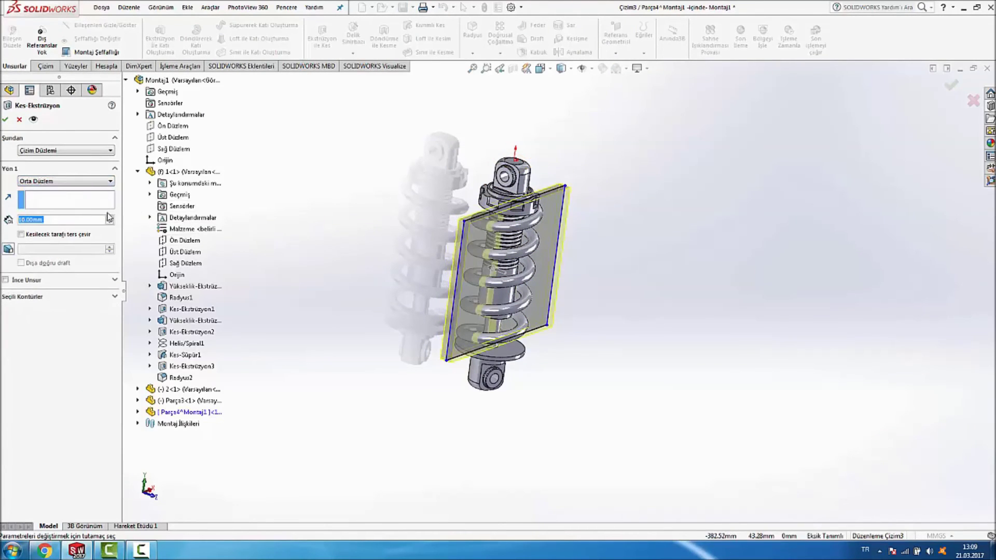
{"action": "type", "text": "200"}
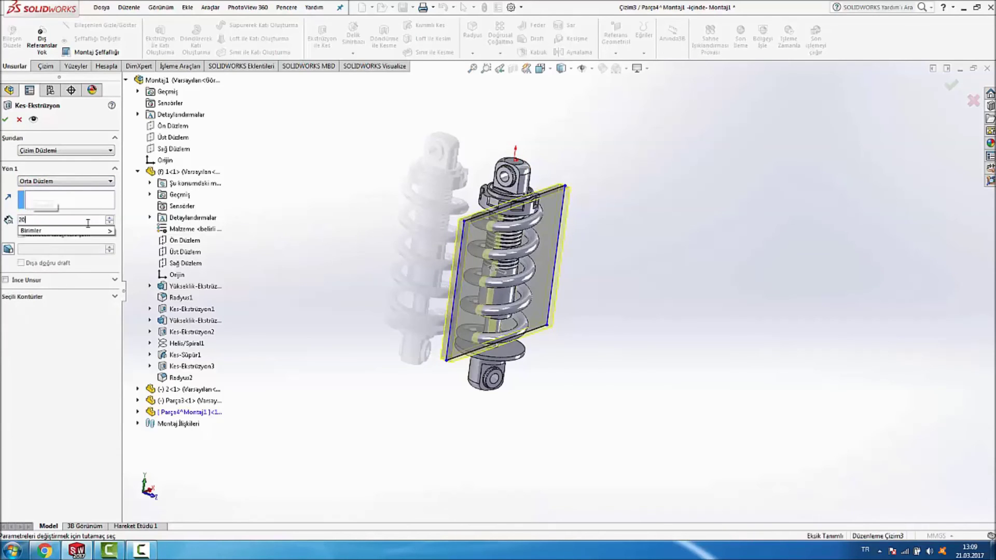
{"action": "key", "text": "Return"}
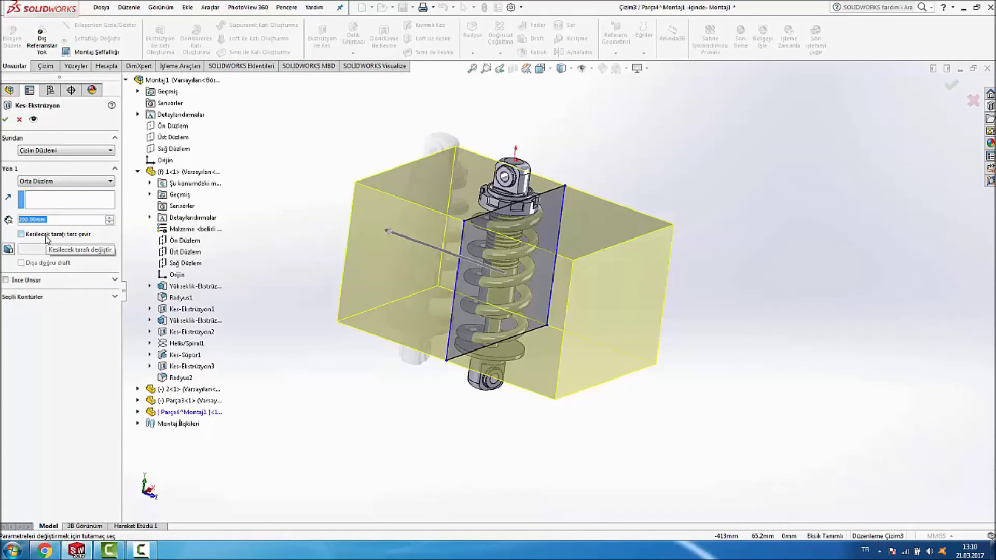
{"action": "left_click", "coordinate": [47, 236]}
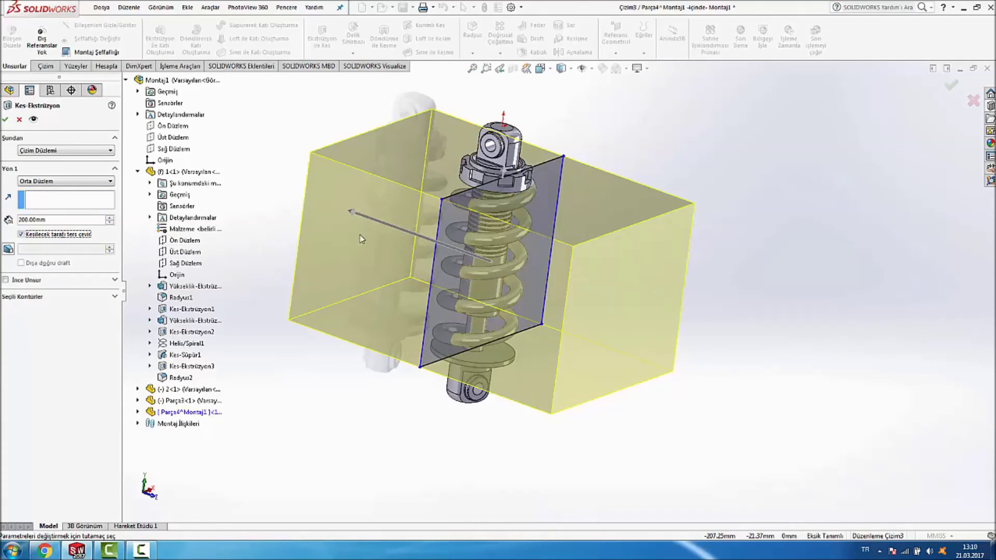
{"action": "left_click", "coordinate": [6, 121]}
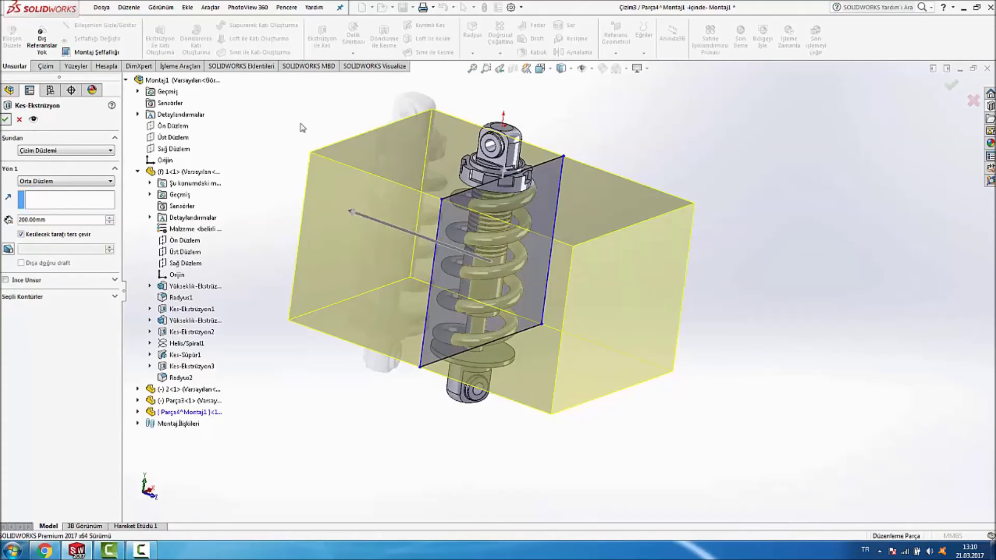
Step: Inspect the trimmed spring ends, then exit Edit Component back to Montaj1
{"action": "scroll", "coordinate": [514, 234], "scroll_direction": "down", "scroll_amount": 2}
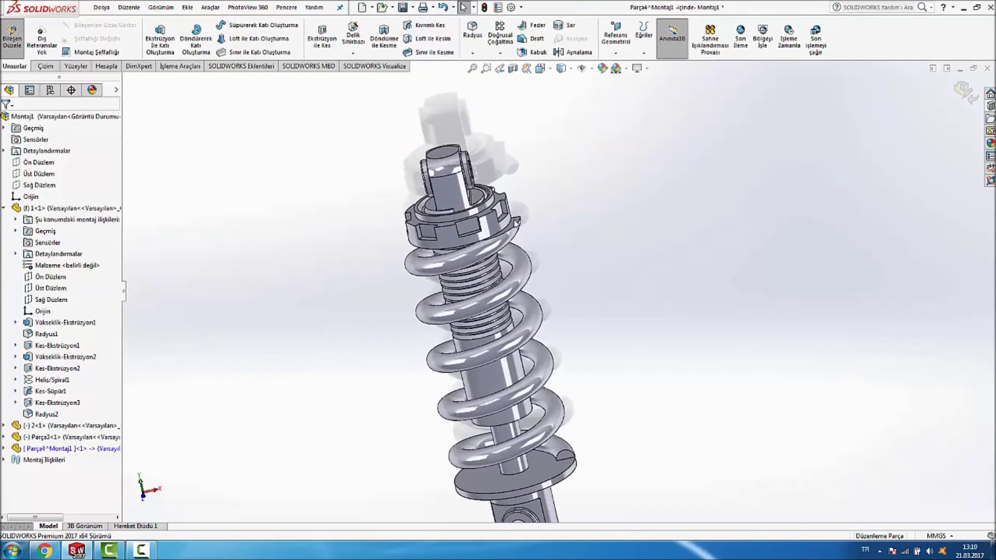
{"action": "scroll", "coordinate": [513, 233], "scroll_direction": "down", "scroll_amount": 2}
{"action": "scroll", "coordinate": [545, 239], "scroll_direction": "down", "scroll_amount": 2}
{"action": "scroll", "coordinate": [555, 236], "scroll_direction": "down", "scroll_amount": 3}
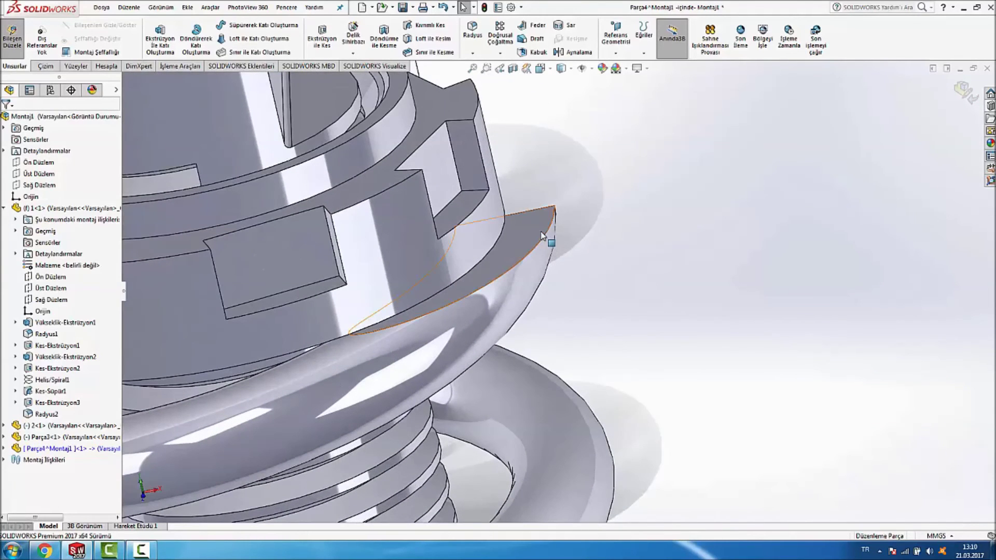
{"action": "left_click", "coordinate": [524, 220]}
{"action": "scroll", "coordinate": [633, 252], "scroll_direction": "up", "scroll_amount": 4}
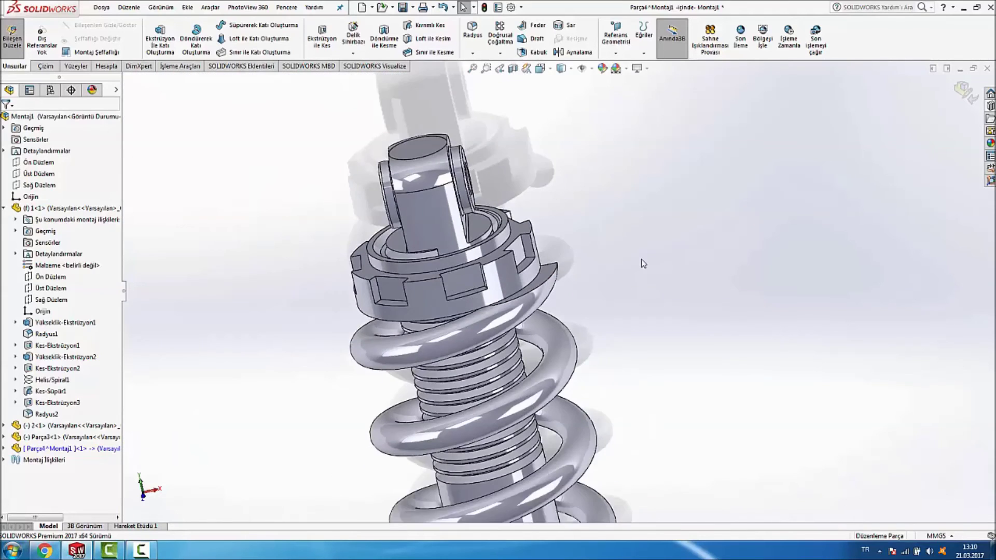
{"action": "scroll", "coordinate": [648, 249], "scroll_direction": "up", "scroll_amount": 2}
{"action": "mouse_move", "coordinate": [693, 228]}
{"action": "middle_mouse_down"}
{"action": "mouse_move", "coordinate": [690, 271]}
{"action": "mouse_move", "coordinate": [725, 272]}
{"action": "middle_mouse_up"}
{"action": "scroll", "coordinate": [704, 286], "scroll_direction": "up", "scroll_amount": 2}
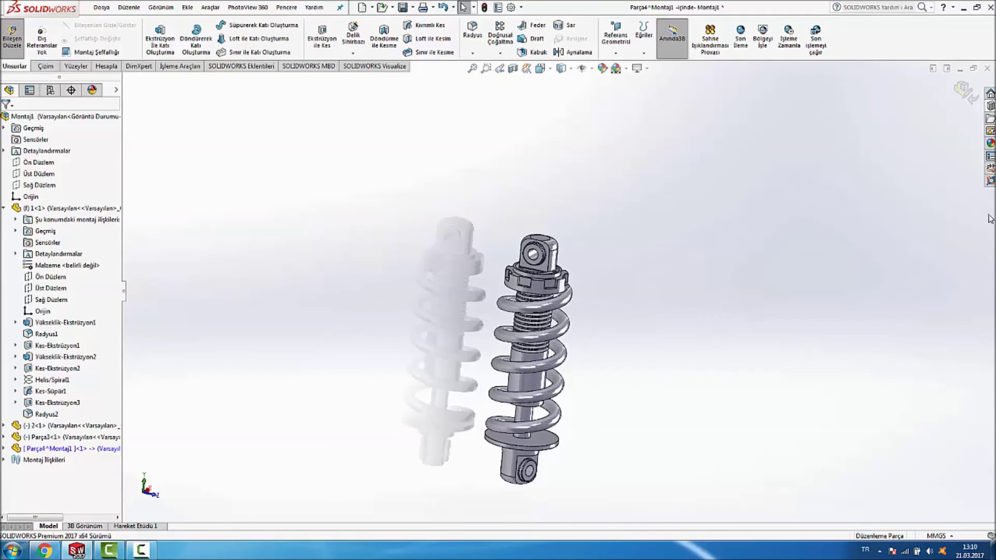
{"action": "left_click", "coordinate": [966, 92]}
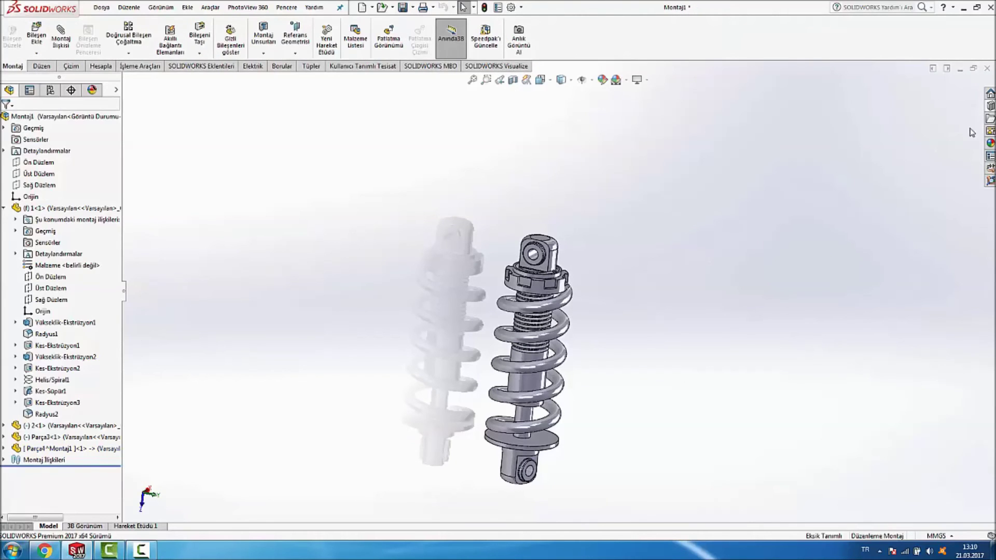
Step: Apply the polished brass metal appearance to the coil spring part
{"action": "left_click", "coordinate": [991, 144]}
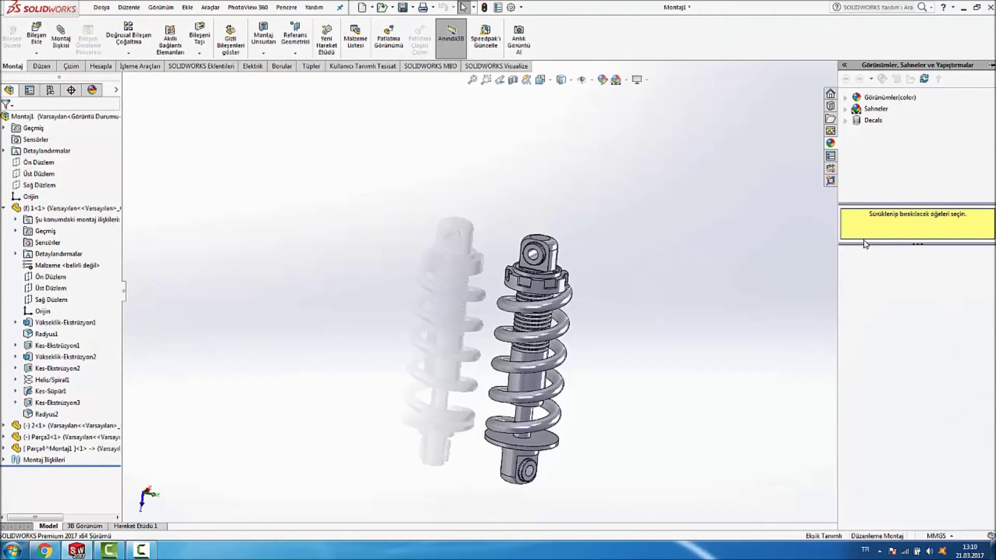
{"action": "left_click", "coordinate": [846, 98]}
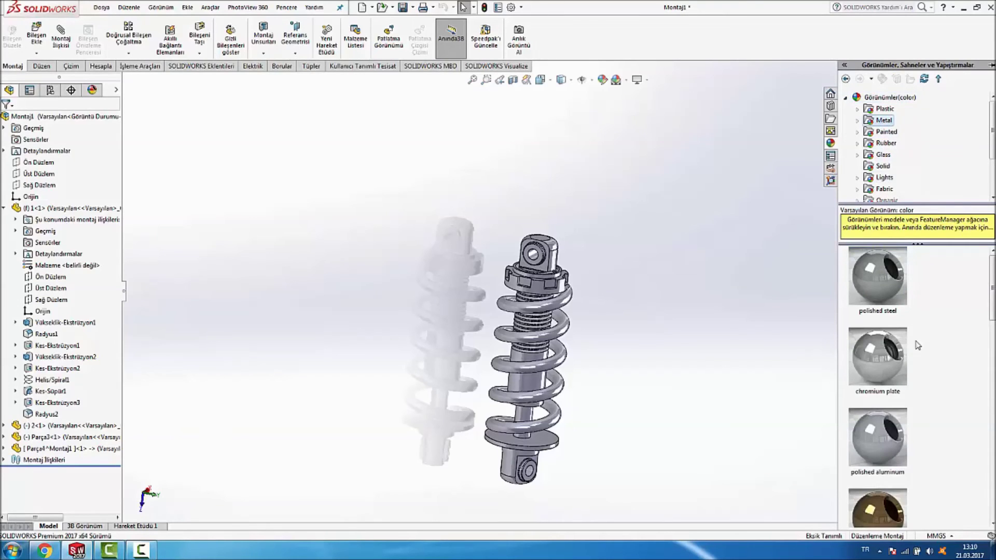
{"action": "scroll", "coordinate": [897, 484], "scroll_direction": "down", "scroll_amount": 3}
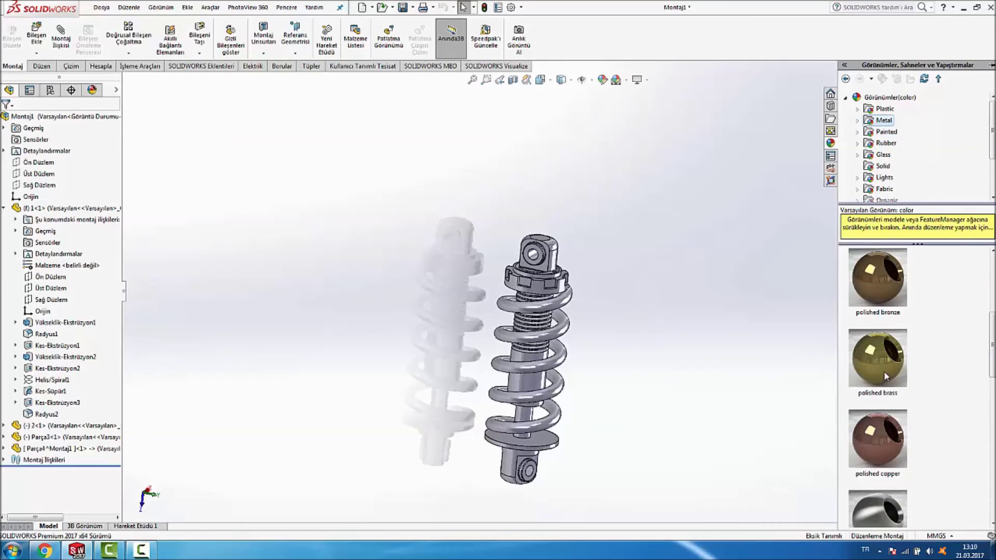
{"action": "left_click_drag", "start_coordinate": [882, 366], "coordinate": [562, 332]}
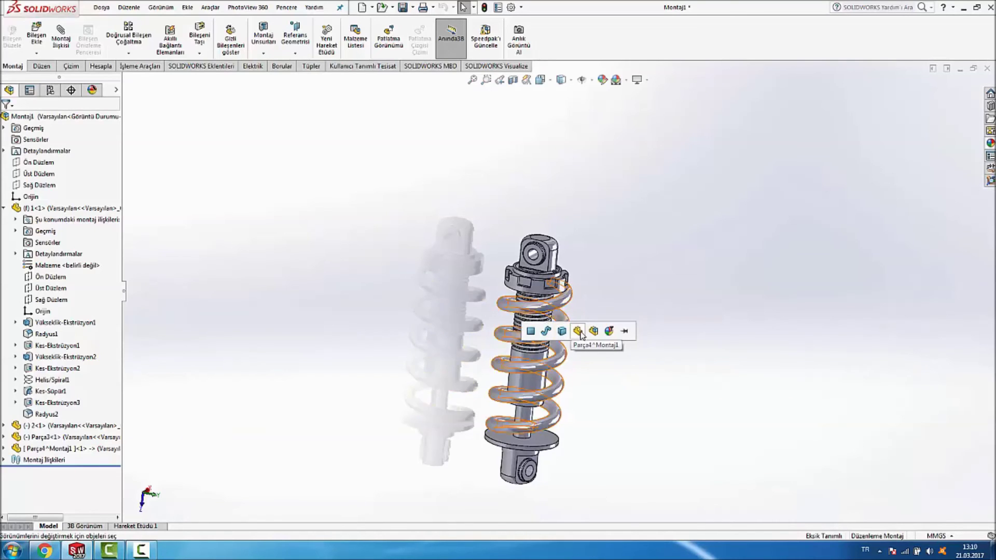
{"action": "left_click", "coordinate": [579, 331]}
Step: Apply the polished steel appearance to the lower washer
{"action": "scroll", "coordinate": [579, 403], "scroll_direction": "down", "scroll_amount": 2}
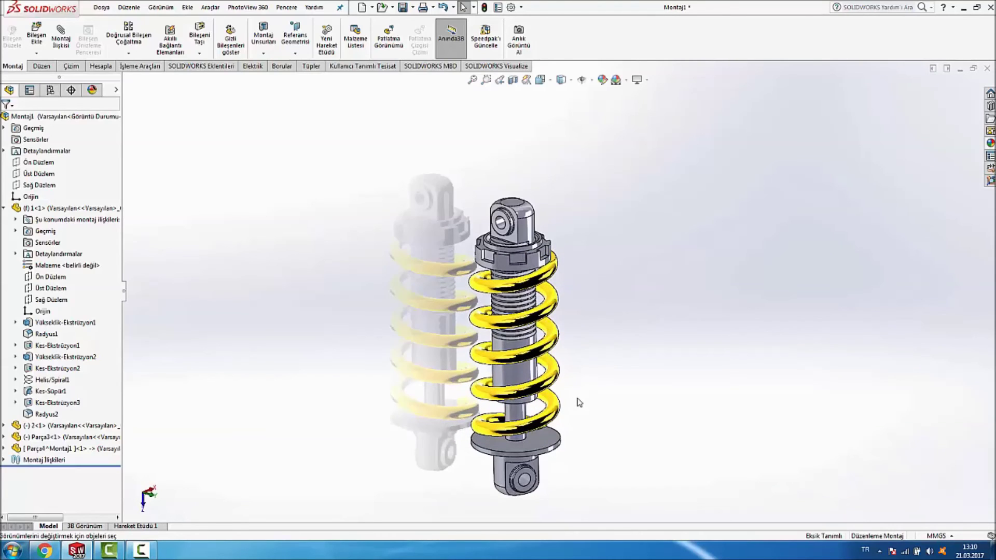
{"action": "left_click", "coordinate": [988, 144]}
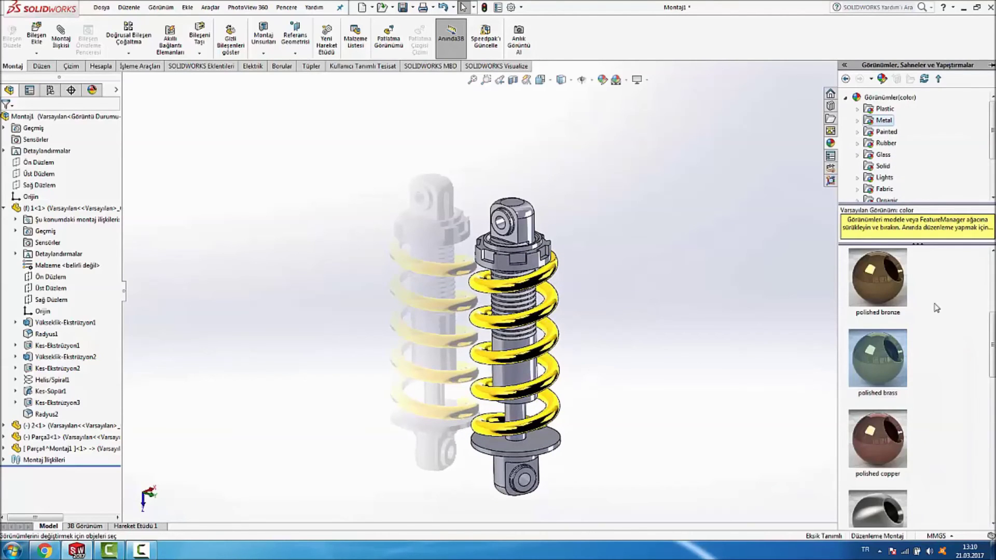
{"action": "scroll", "coordinate": [931, 319], "scroll_direction": "up", "scroll_amount": 3}
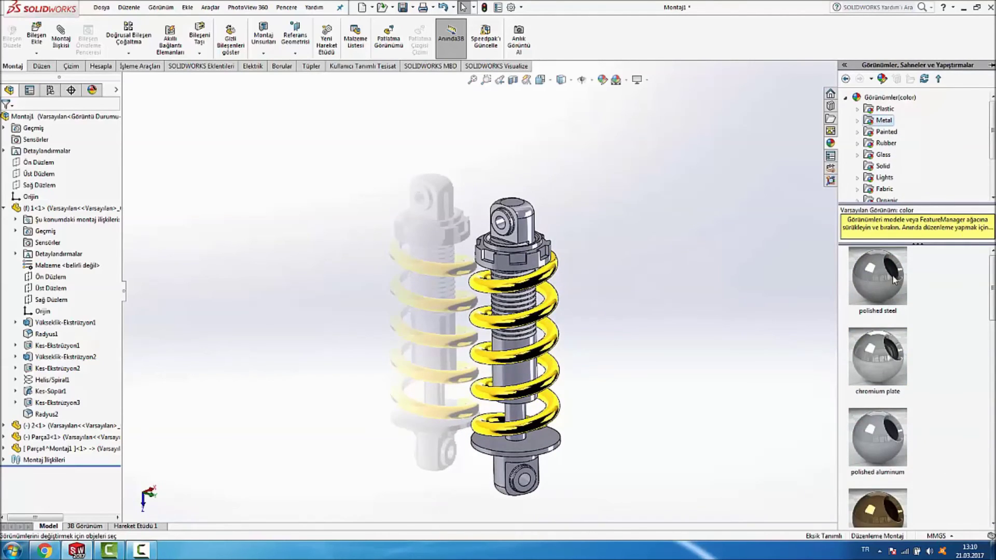
{"action": "left_click_drag", "start_coordinate": [876, 283], "coordinate": [667, 424]}
{"action": "left_click", "coordinate": [520, 441]}
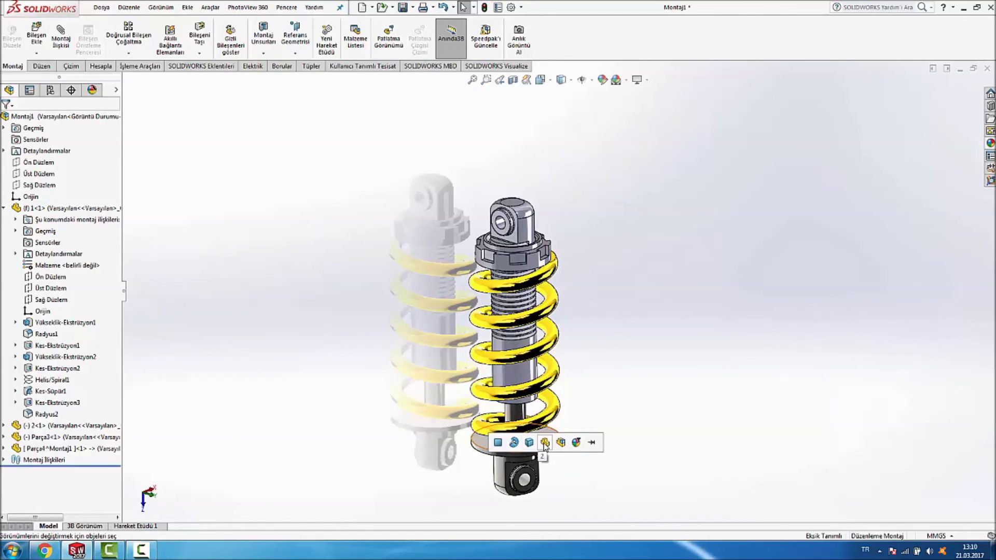
Step: Apply a burnished lead appearance to the top eyelet
{"action": "left_click", "coordinate": [697, 383]}
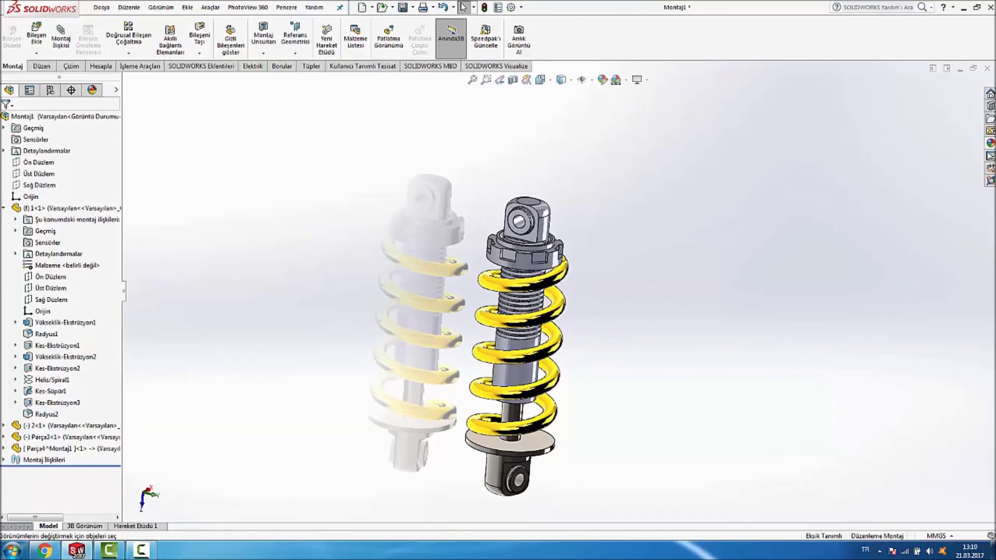
{"action": "left_click", "coordinate": [990, 143]}
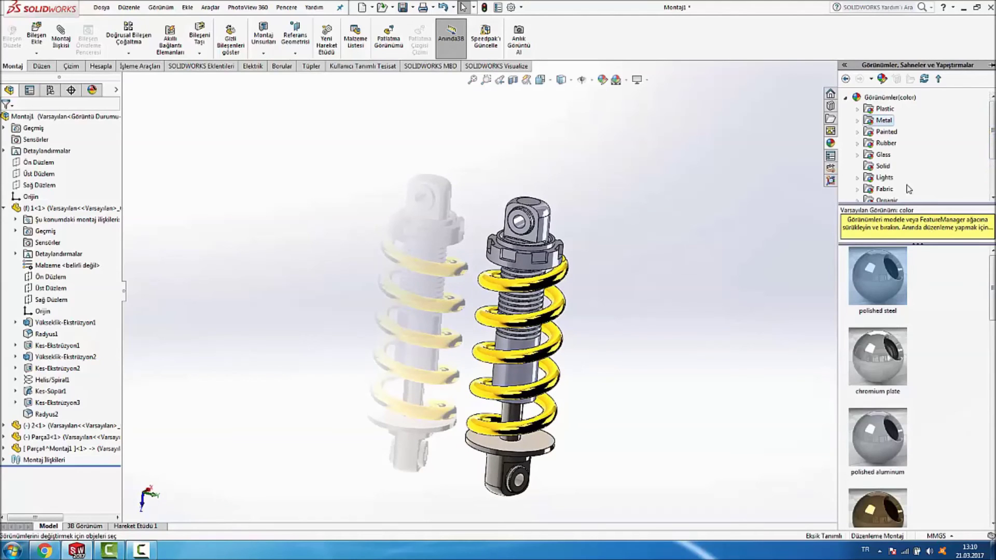
{"action": "left_click", "coordinate": [885, 134]}
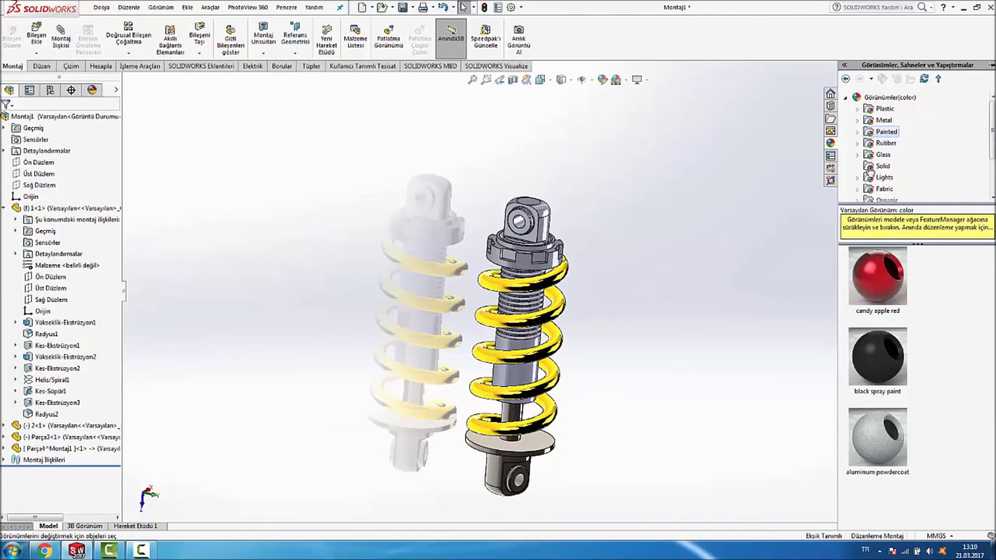
{"action": "left_click", "coordinate": [859, 122]}
{"action": "left_click", "coordinate": [896, 122]}
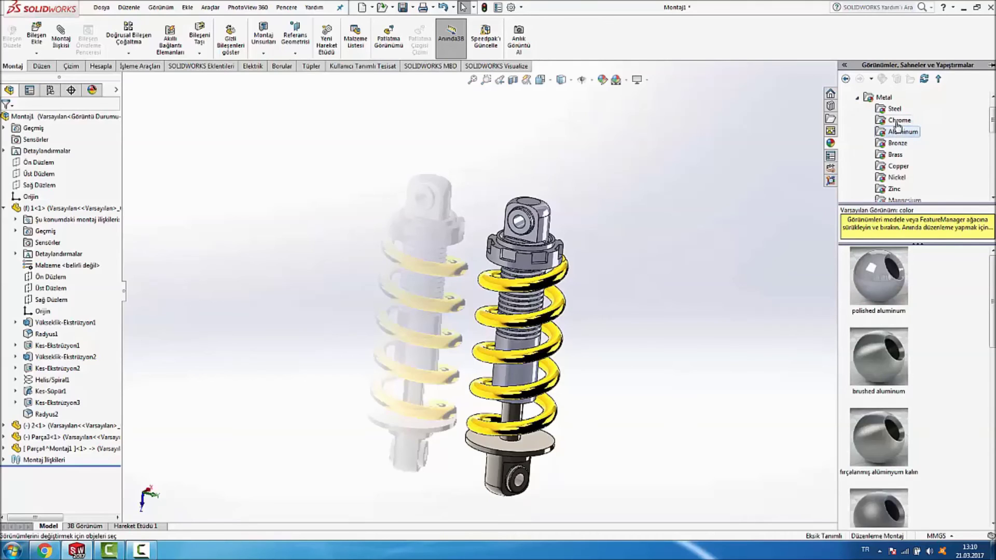
{"action": "left_click", "coordinate": [897, 143]}
{"action": "scroll", "coordinate": [908, 182], "scroll_direction": "down", "scroll_amount": 4}
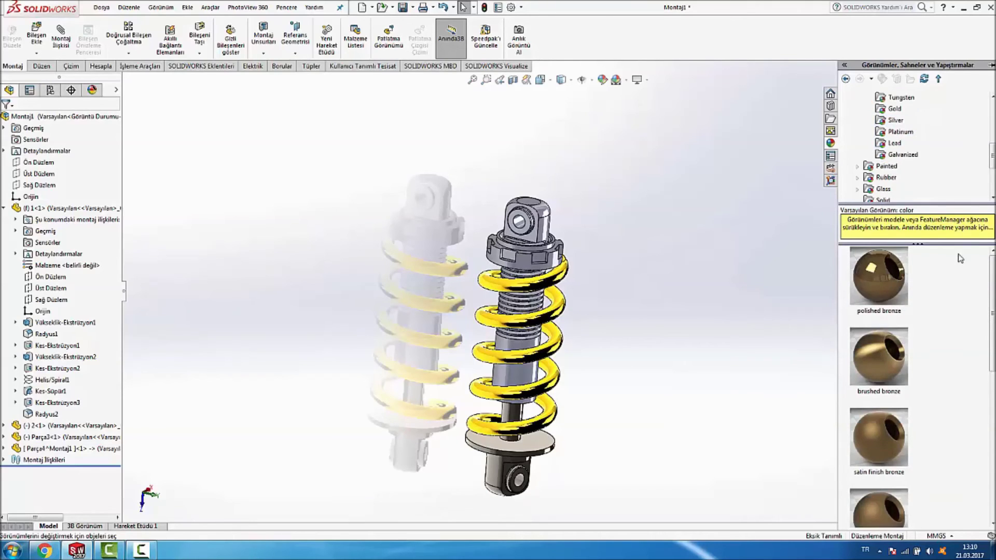
{"action": "scroll", "coordinate": [959, 330], "scroll_direction": "down", "scroll_amount": 2}
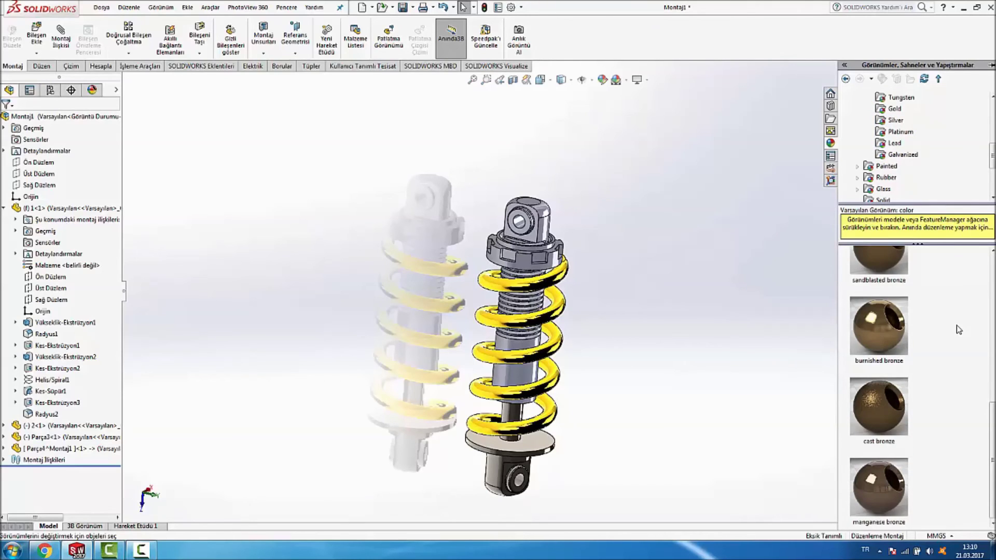
{"action": "left_click", "coordinate": [892, 144]}
{"action": "scroll", "coordinate": [951, 346], "scroll_direction": "down", "scroll_amount": 1}
{"action": "left_click_drag", "start_coordinate": [891, 405], "coordinate": [545, 212]}
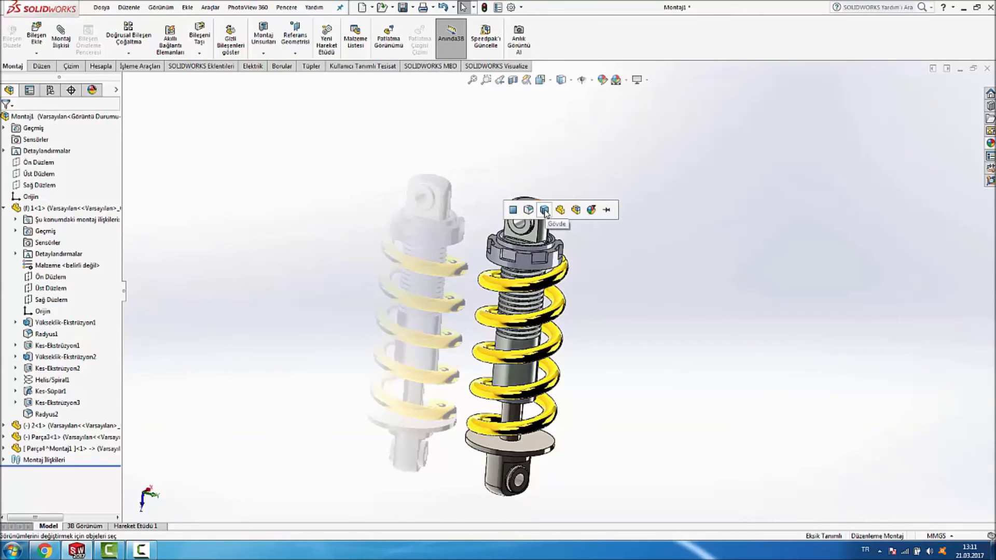
{"action": "left_click", "coordinate": [575, 210]}
Step: Paint the shock absorber body with black spray paint
{"action": "left_click", "coordinate": [991, 144]}
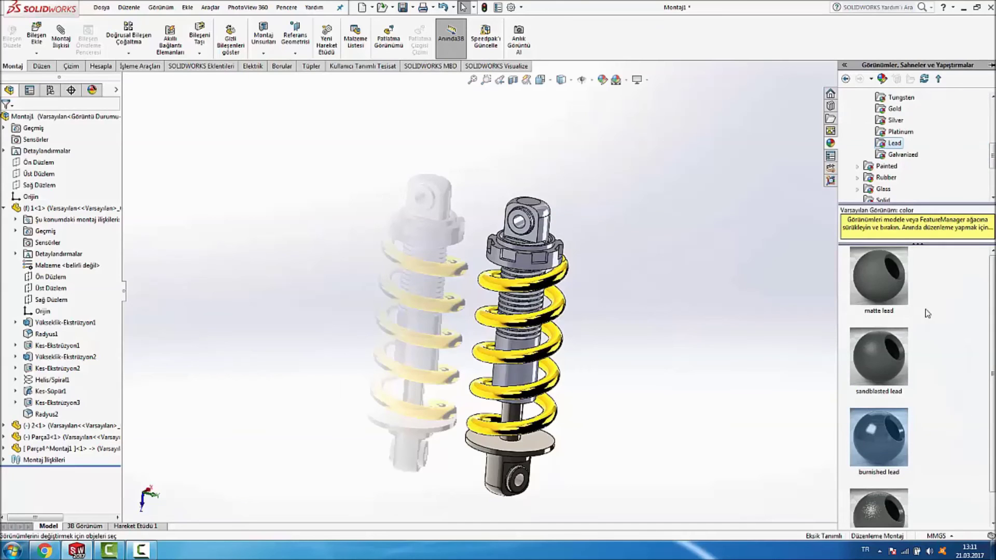
{"action": "left_click", "coordinate": [897, 133]}
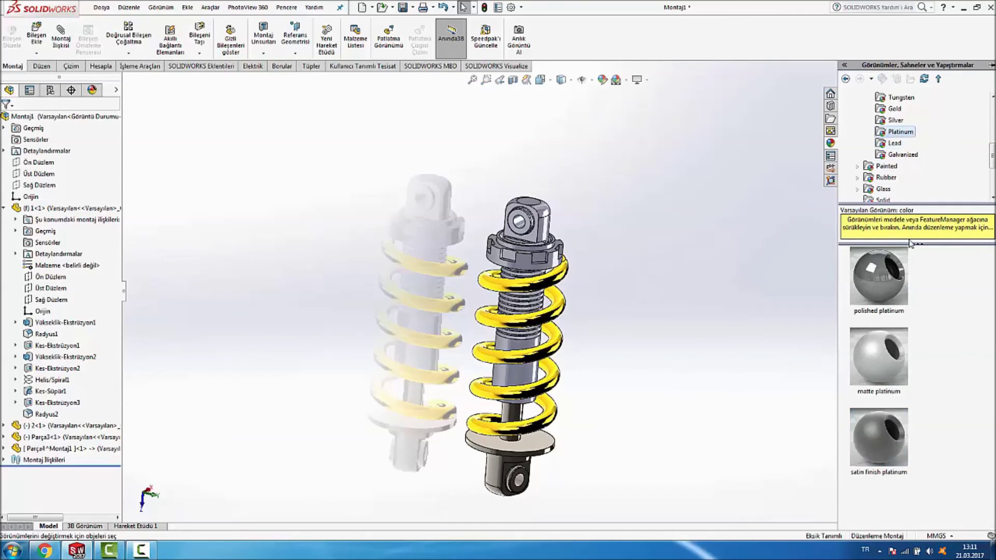
{"action": "left_click", "coordinate": [898, 120]}
{"action": "left_click", "coordinate": [895, 110]}
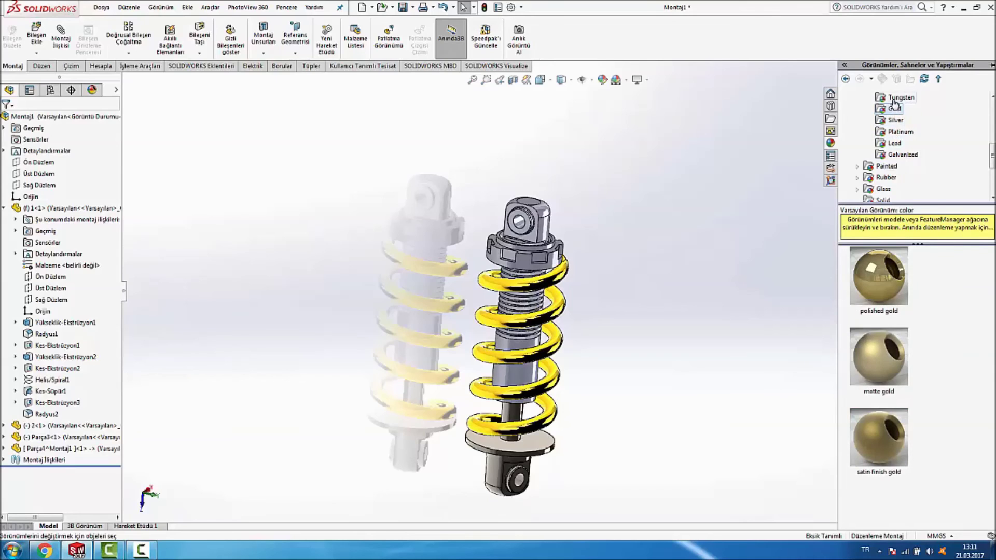
{"action": "left_click", "coordinate": [894, 99]}
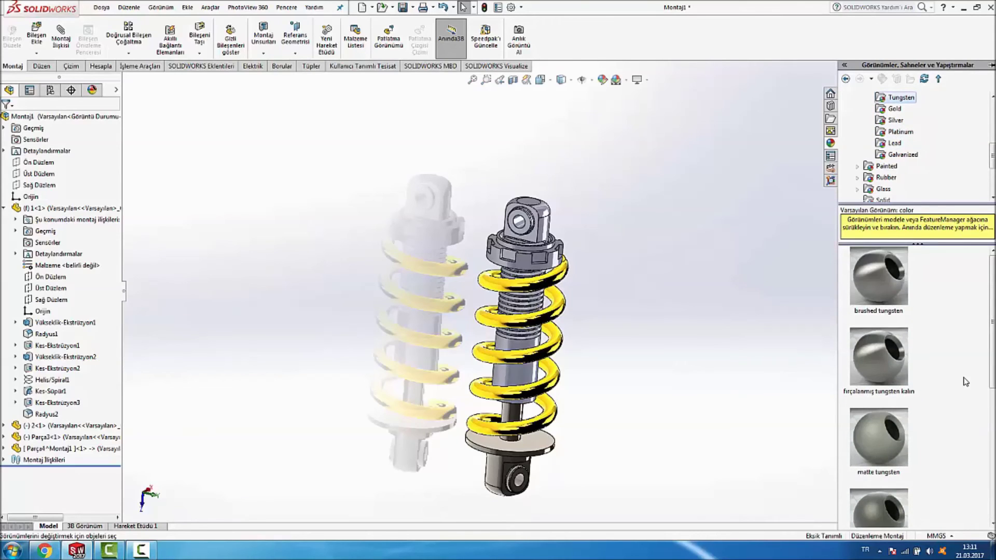
{"action": "scroll", "coordinate": [891, 157], "scroll_direction": "up", "scroll_amount": 3}
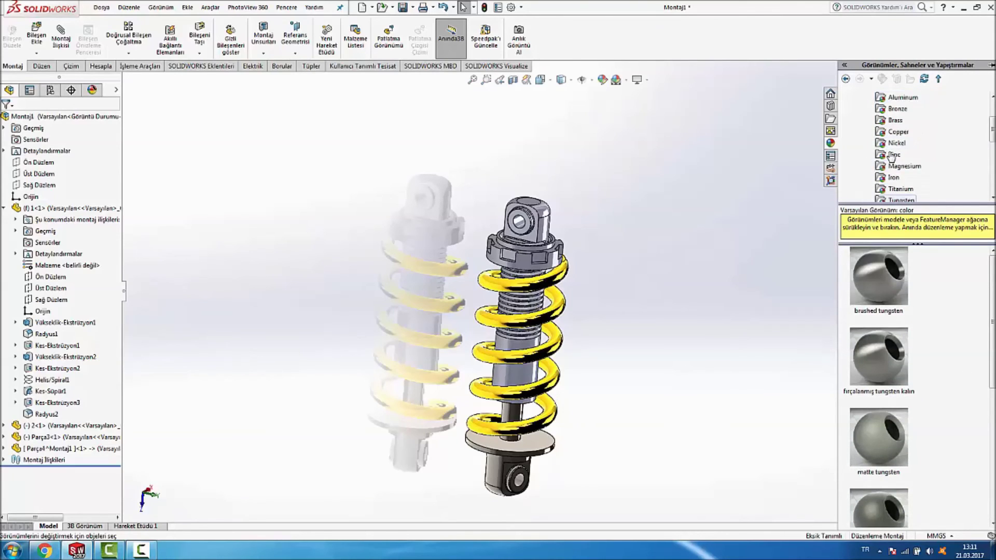
{"action": "left_click", "coordinate": [890, 110]}
{"action": "left_click", "coordinate": [896, 100]}
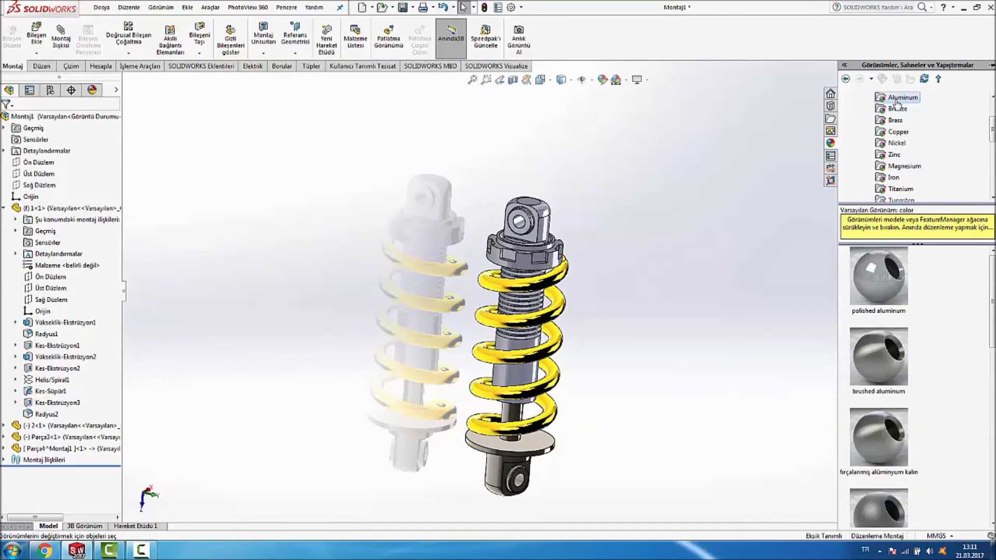
{"action": "left_click", "coordinate": [894, 123]}
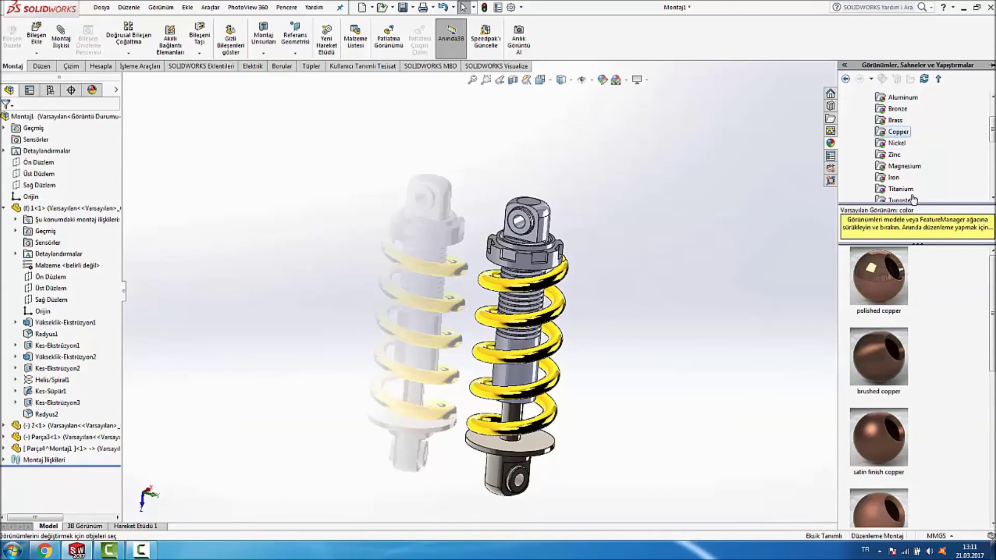
{"action": "left_click", "coordinate": [897, 144]}
{"action": "scroll", "coordinate": [894, 155], "scroll_direction": "down", "scroll_amount": 2}
{"action": "scroll", "coordinate": [892, 161], "scroll_direction": "down", "scroll_amount": 1}
{"action": "scroll", "coordinate": [891, 164], "scroll_direction": "down", "scroll_amount": 1}
{"action": "scroll", "coordinate": [891, 163], "scroll_direction": "up", "scroll_amount": 3}
{"action": "left_click", "coordinate": [896, 167]}
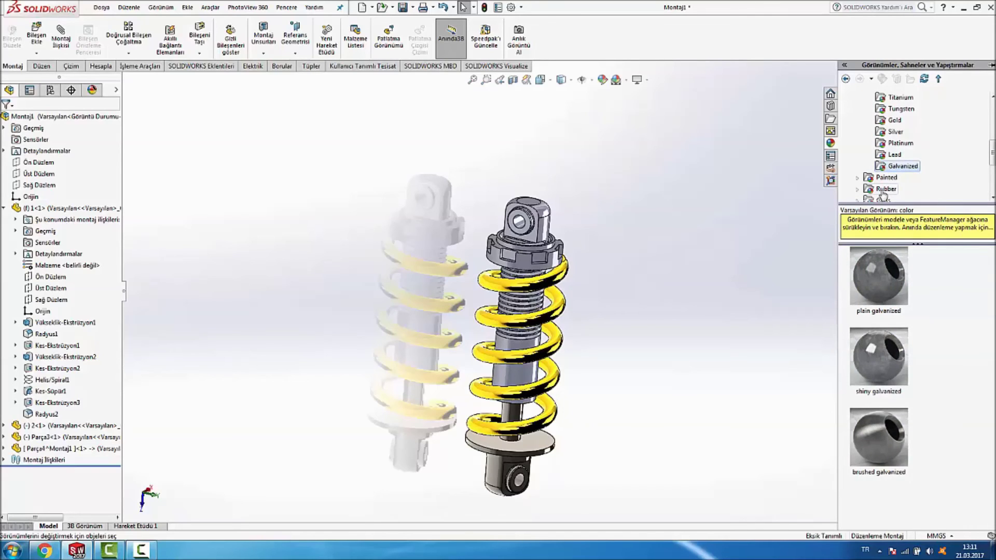
{"action": "left_click", "coordinate": [885, 178]}
{"action": "left_click_drag", "start_coordinate": [880, 357], "coordinate": [533, 334]}
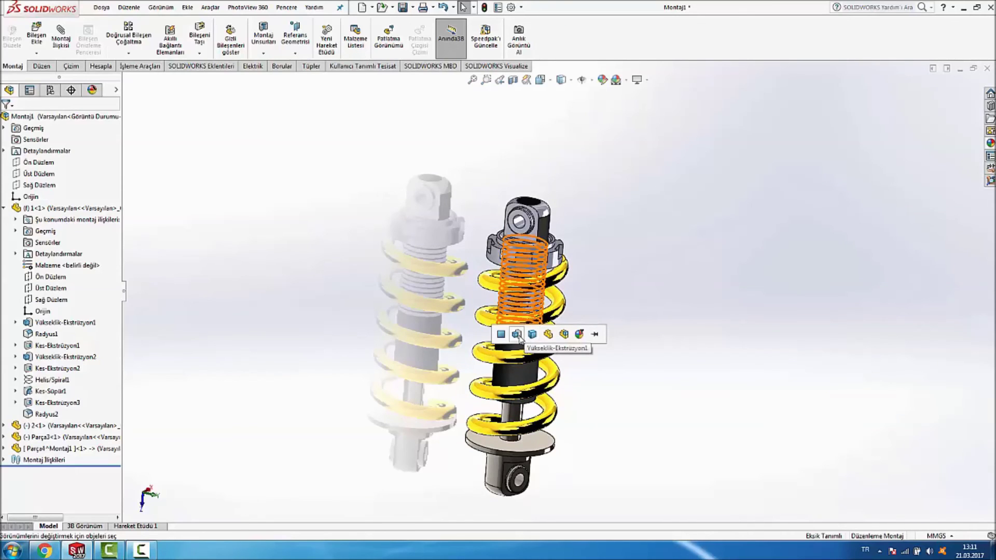
{"action": "left_click", "coordinate": [518, 334]}
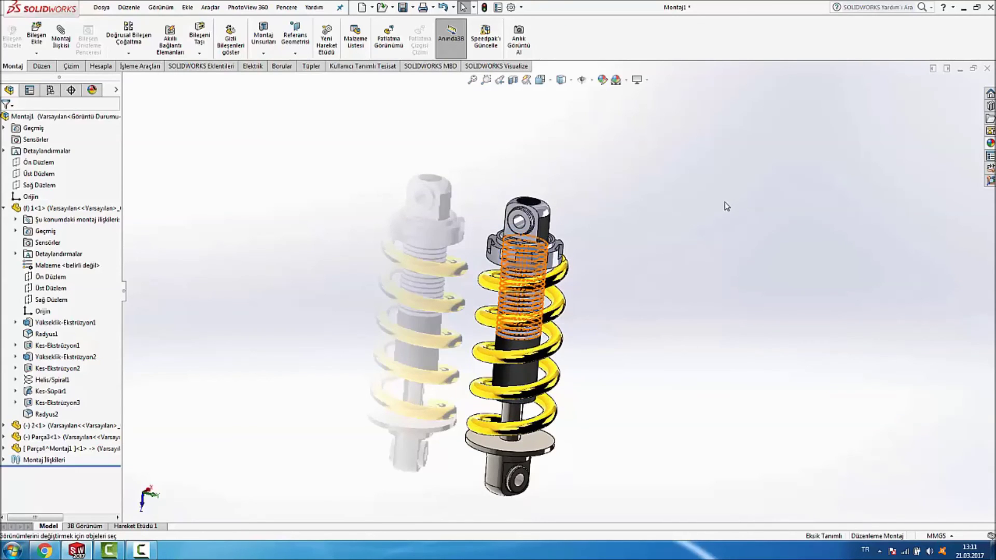
Step: Apply the same black paint to the threaded shaft and fit the assembly in view
{"action": "mouse_move", "coordinate": [664, 245]}
{"action": "middle_mouse_down"}
{"action": "mouse_move", "coordinate": [687, 250]}
{"action": "mouse_move", "coordinate": [618, 218]}
{"action": "middle_mouse_up"}
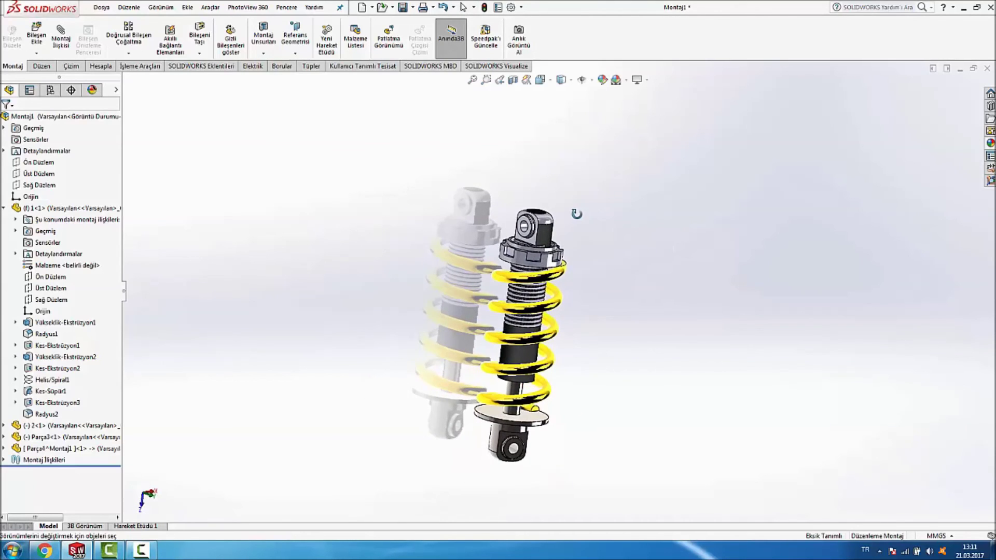
{"action": "scroll", "coordinate": [602, 338], "scroll_direction": "down", "scroll_amount": 2}
{"action": "scroll", "coordinate": [592, 290], "scroll_direction": "down", "scroll_amount": 3}
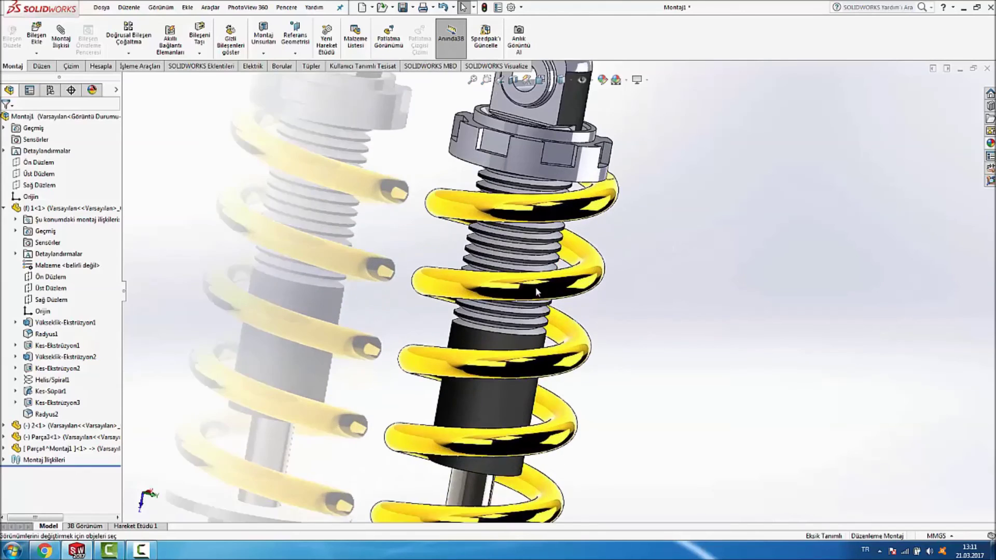
{"action": "scroll", "coordinate": [585, 269], "scroll_direction": "down", "scroll_amount": 3}
{"action": "left_click", "coordinate": [990, 143]}
{"action": "left_click_drag", "start_coordinate": [887, 332], "coordinate": [506, 238]}
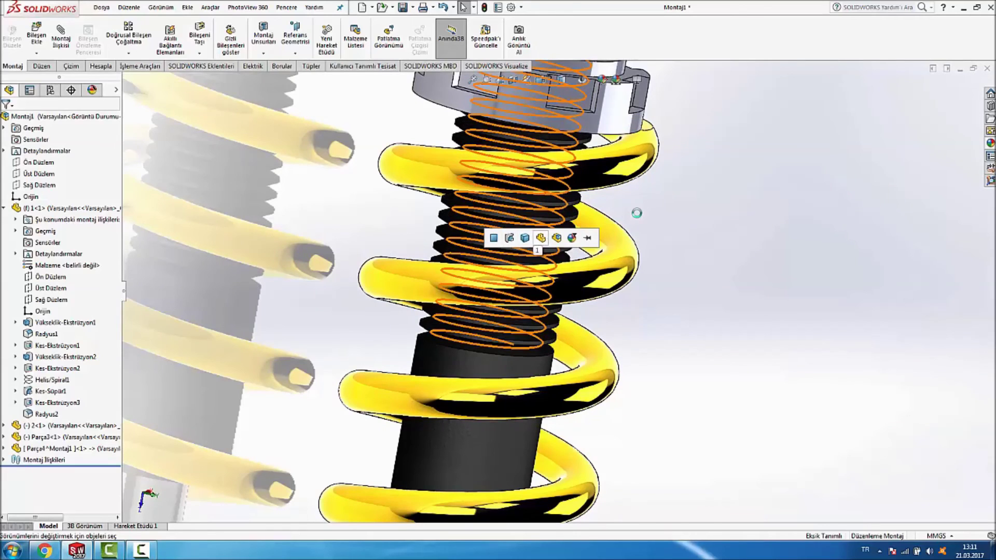
{"action": "key", "text": "f"}
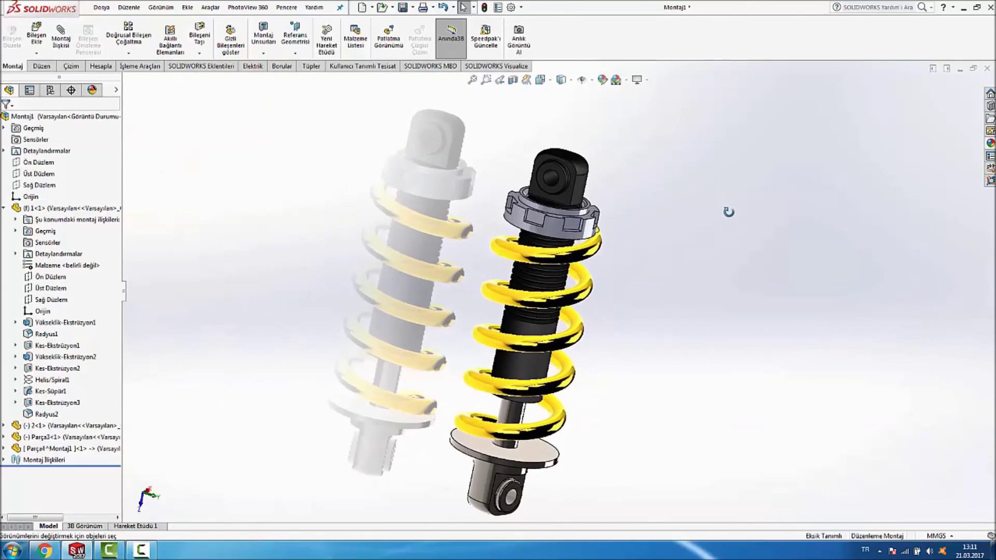
Step: Give the top collar a grey metal appearance
{"action": "left_click", "coordinate": [990, 143]}
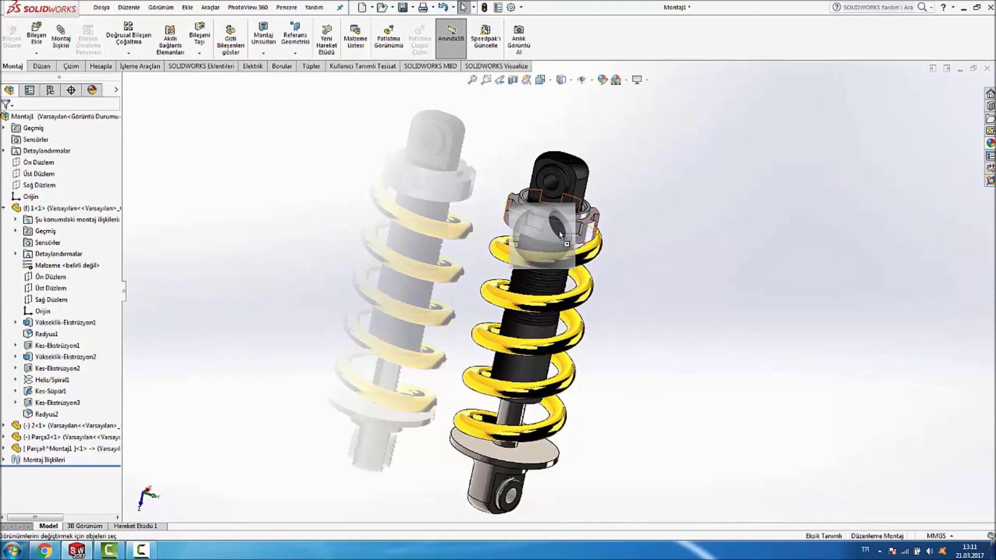
{"action": "left_click_drag", "start_coordinate": [893, 440], "coordinate": [553, 216]}
{"action": "left_click", "coordinate": [574, 232]}
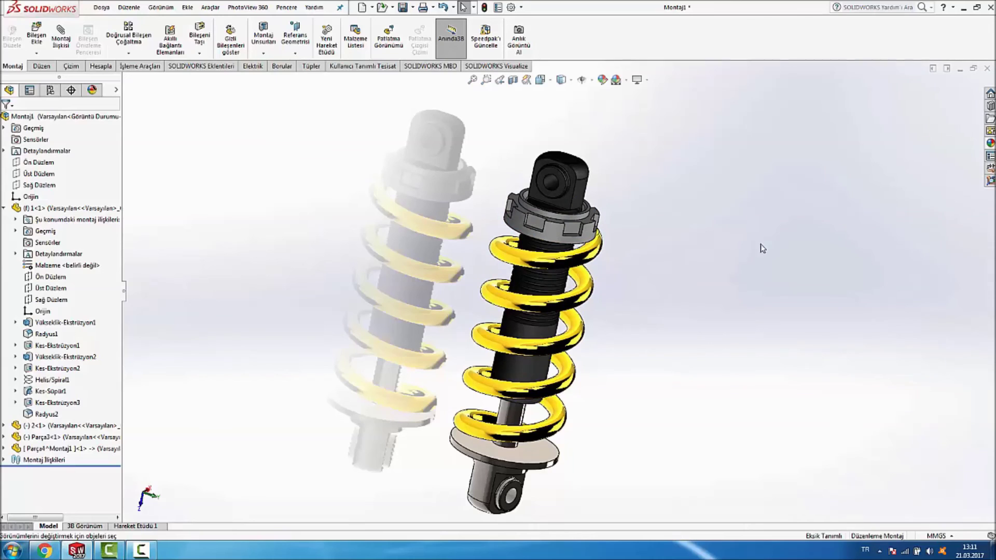
Step: Apply polished aluminum from Metal > Aluminum to the whole nut part
{"action": "left_click", "coordinate": [990, 143]}
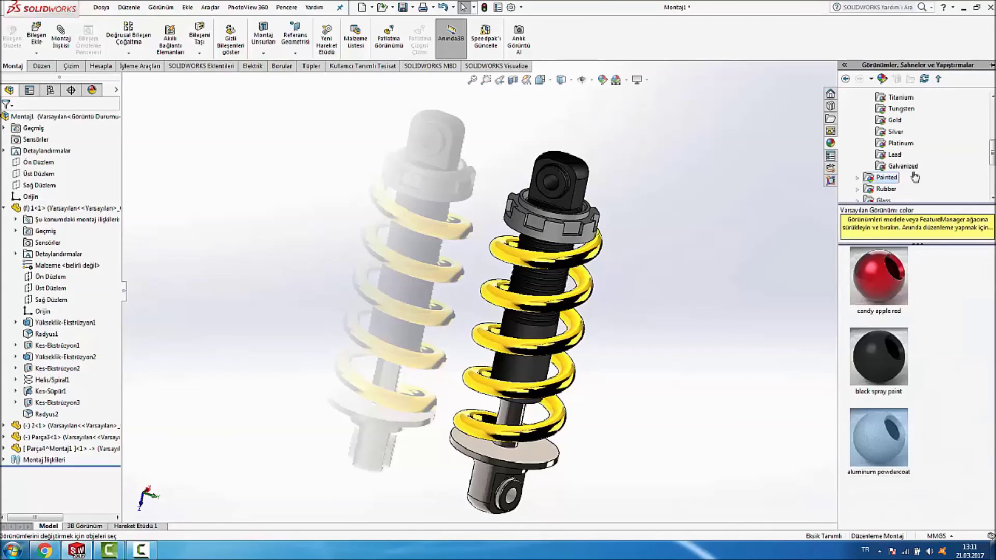
{"action": "left_click", "coordinate": [896, 98]}
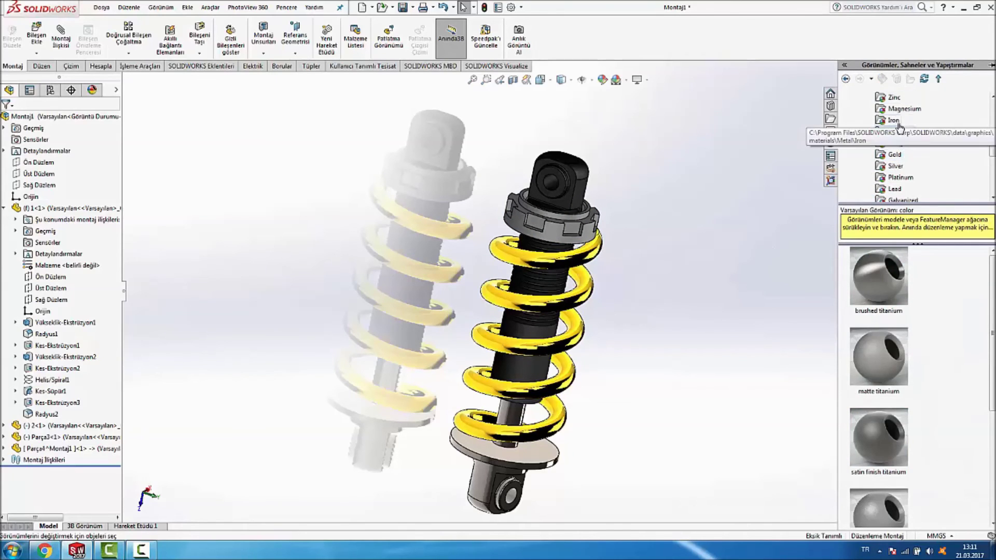
{"action": "scroll", "coordinate": [899, 124], "scroll_direction": "up", "scroll_amount": 3}
{"action": "left_click", "coordinate": [903, 143]}
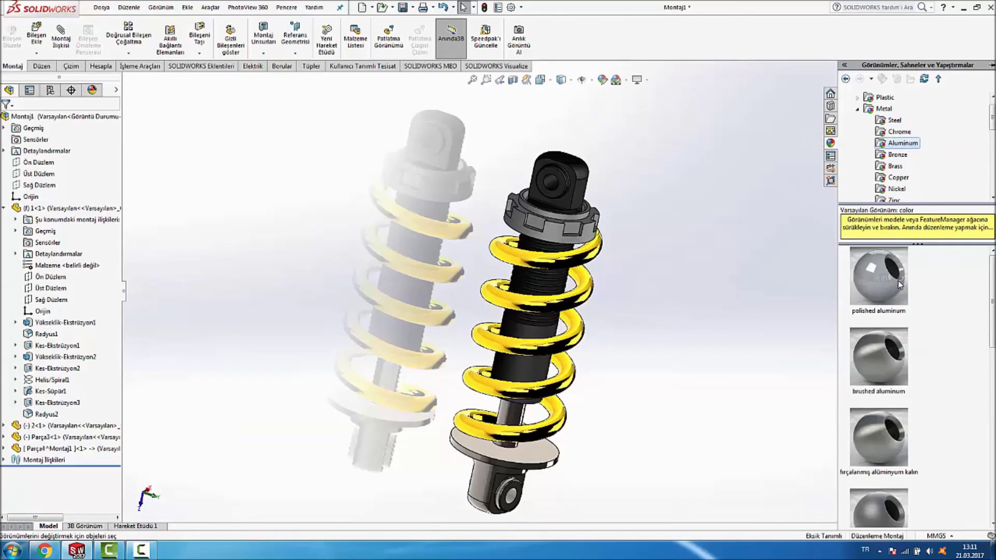
{"action": "left_click_drag", "start_coordinate": [900, 279], "coordinate": [557, 213]}
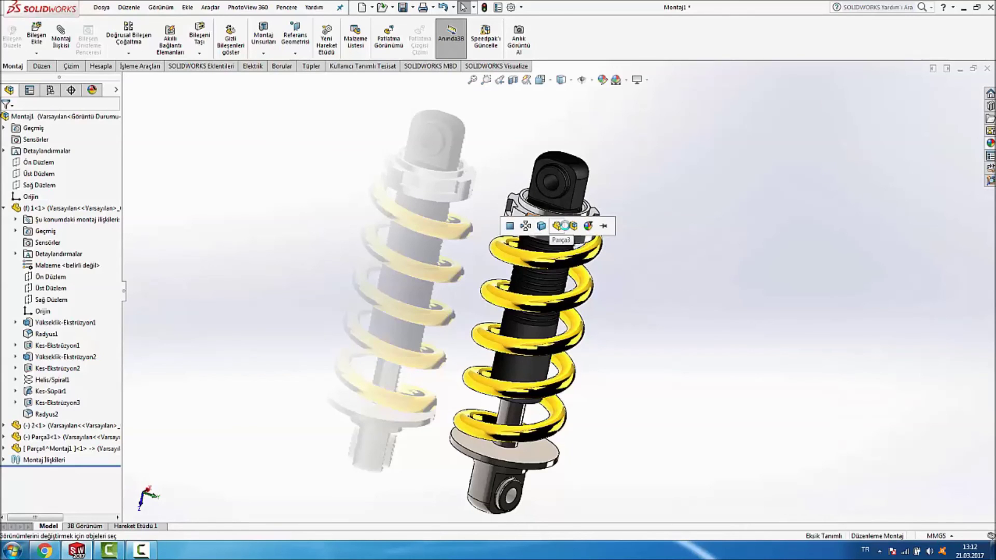
{"action": "left_click", "coordinate": [563, 228]}
Step: Orbit the shock absorber into a horizontal three-quarter view
{"action": "middle_click_drag", "start_coordinate": [700, 223], "coordinate": [632, 171]}
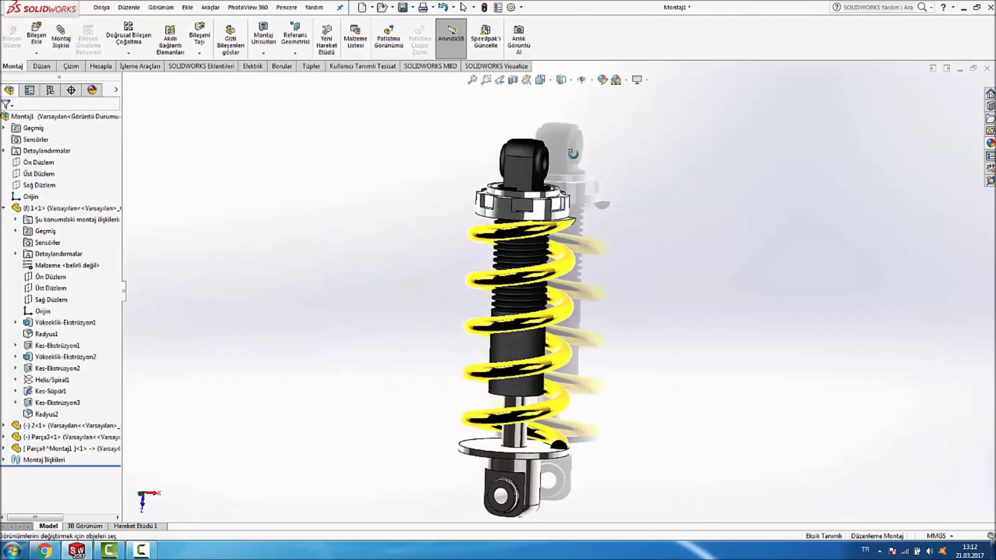
{"action": "middle_click_drag", "start_coordinate": [632, 171], "coordinate": [618, 173]}
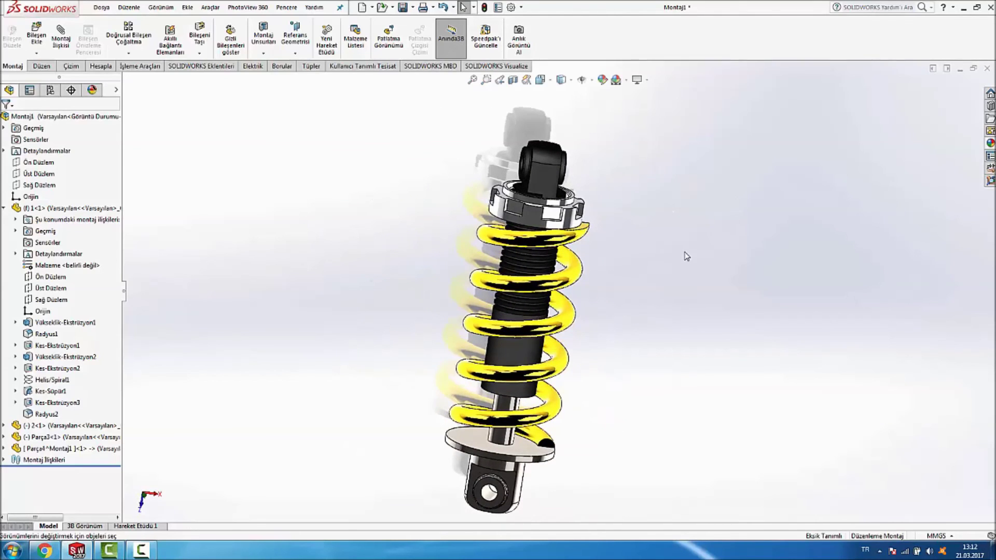
{"action": "middle_click_drag", "start_coordinate": [685, 233], "coordinate": [743, 375]}
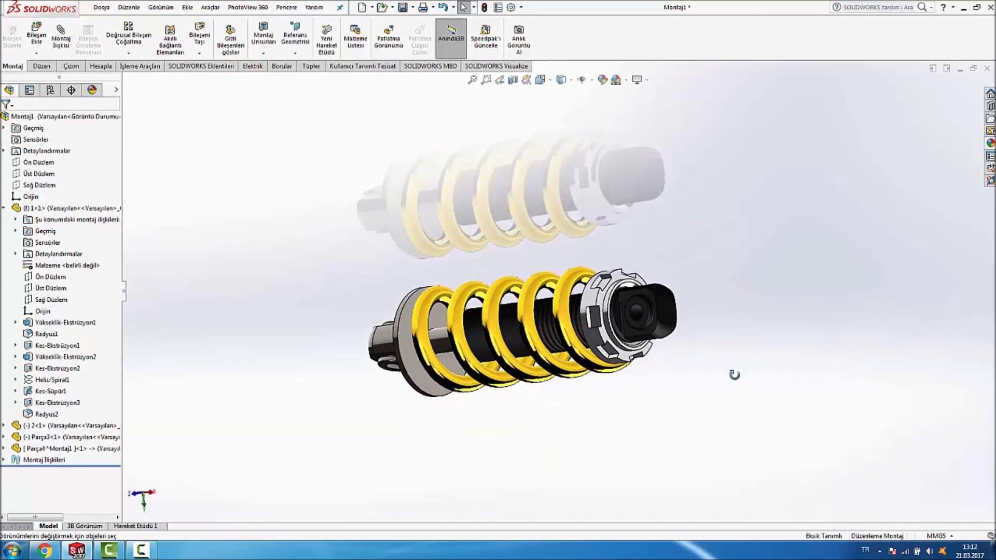
{"action": "left_click_drag", "start_coordinate": [606, 298], "coordinate": [669, 426]}
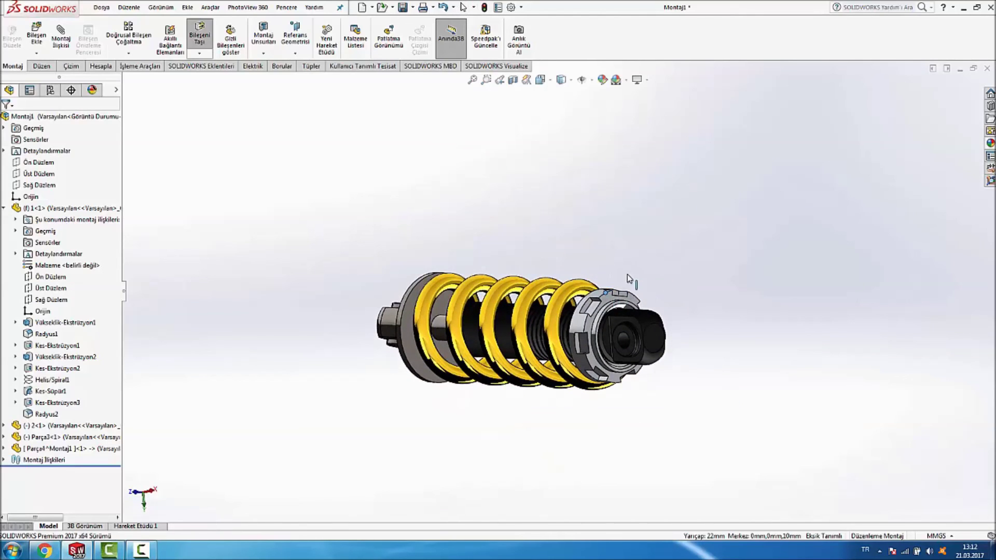
{"action": "key", "text": "Escape"}
{"action": "middle_click_drag", "start_coordinate": [671, 240], "coordinate": [587, 322]}
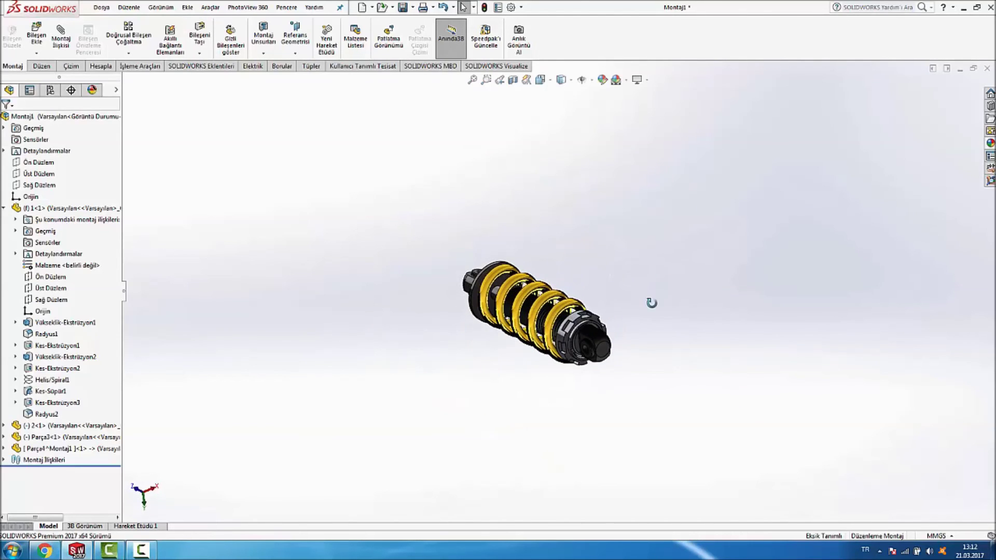
Step: Spin the Parça3 nut ring around the shaft axis and rebuild the assembly
{"action": "left_click", "coordinate": [581, 322]}
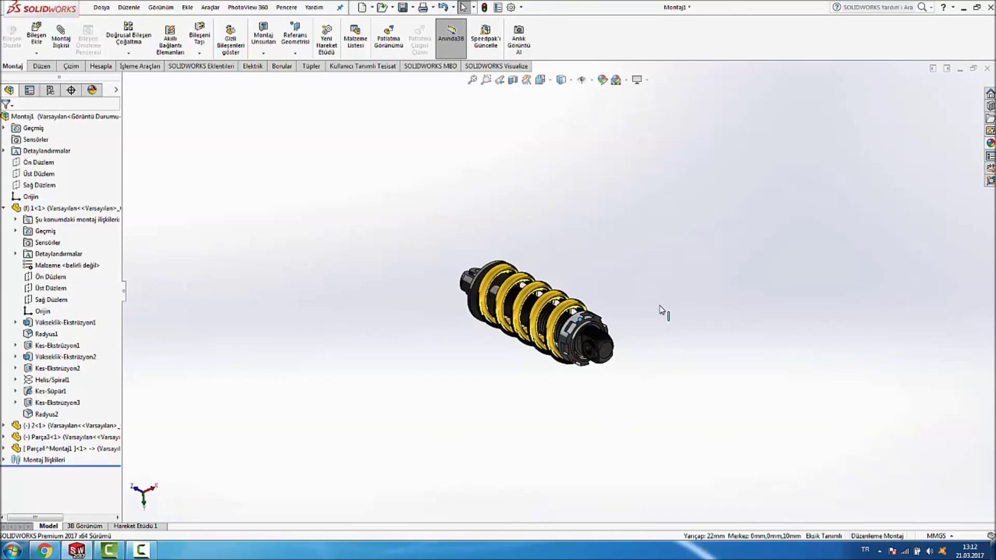
{"action": "scroll", "coordinate": [622, 322], "scroll_direction": "down", "scroll_amount": 1}
{"action": "scroll", "coordinate": [596, 311], "scroll_direction": "down", "scroll_amount": 2}
{"action": "scroll", "coordinate": [577, 307], "scroll_direction": "down", "scroll_amount": 3}
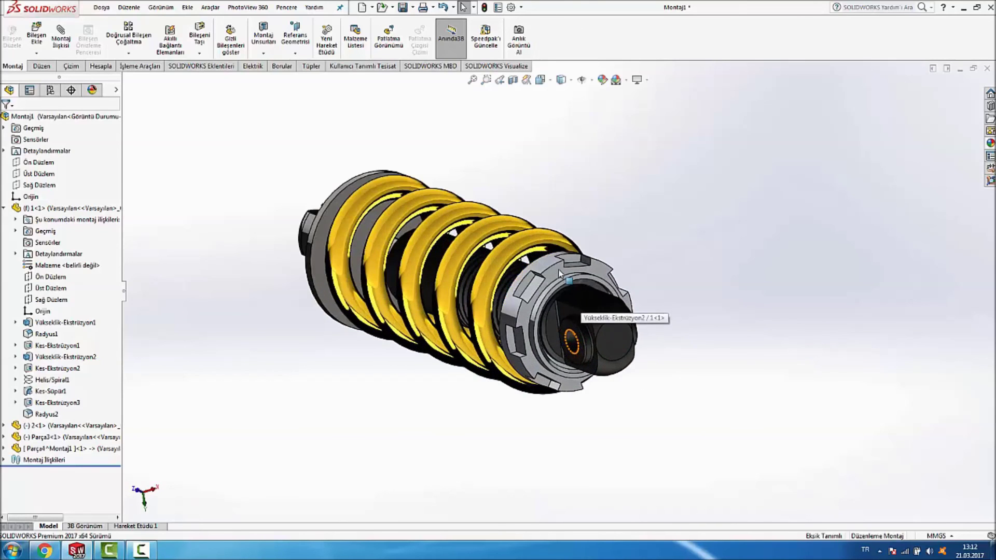
{"action": "left_click", "coordinate": [560, 273]}
{"action": "mouse_move", "coordinate": [656, 265]}
{"action": "left_mouse_down"}
{"action": "mouse_move", "coordinate": [355, 251]}
{"action": "mouse_move", "coordinate": [531, 337]}
{"action": "mouse_move", "coordinate": [698, 314]}
{"action": "mouse_move", "coordinate": [755, 349]}
{"action": "mouse_move", "coordinate": [674, 392]}
{"action": "mouse_move", "coordinate": [643, 384]}
{"action": "mouse_move", "coordinate": [602, 331]}
{"action": "left_mouse_up"}
{"action": "left_click", "coordinate": [779, 306]}
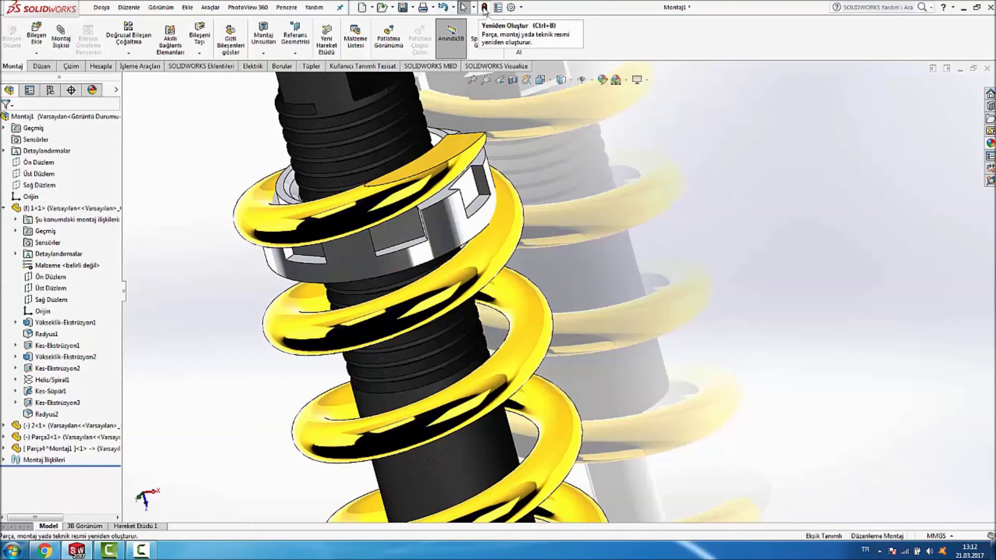
{"action": "left_click", "coordinate": [484, 7]}
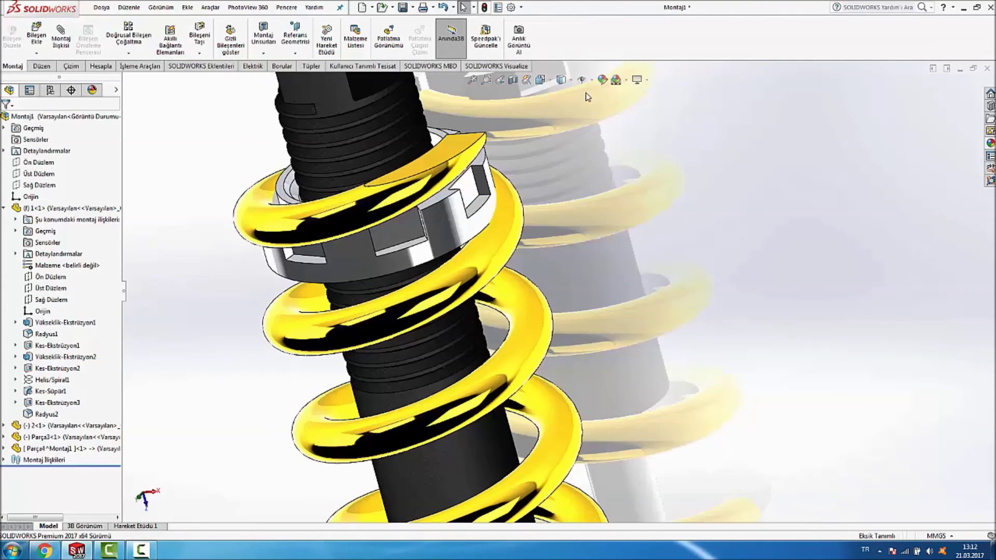
Step: Rotate the nut in place on the threaded shaft
{"action": "scroll", "coordinate": [558, 226], "scroll_direction": "up", "scroll_amount": 5}
{"action": "mouse_move", "coordinate": [578, 194]}
{"action": "middle_mouse_down"}
{"action": "mouse_move", "coordinate": [634, 155]}
{"action": "mouse_move", "coordinate": [707, 426]}
{"action": "middle_mouse_up"}
{"action": "scroll", "coordinate": [564, 278], "scroll_direction": "down", "scroll_amount": 3}
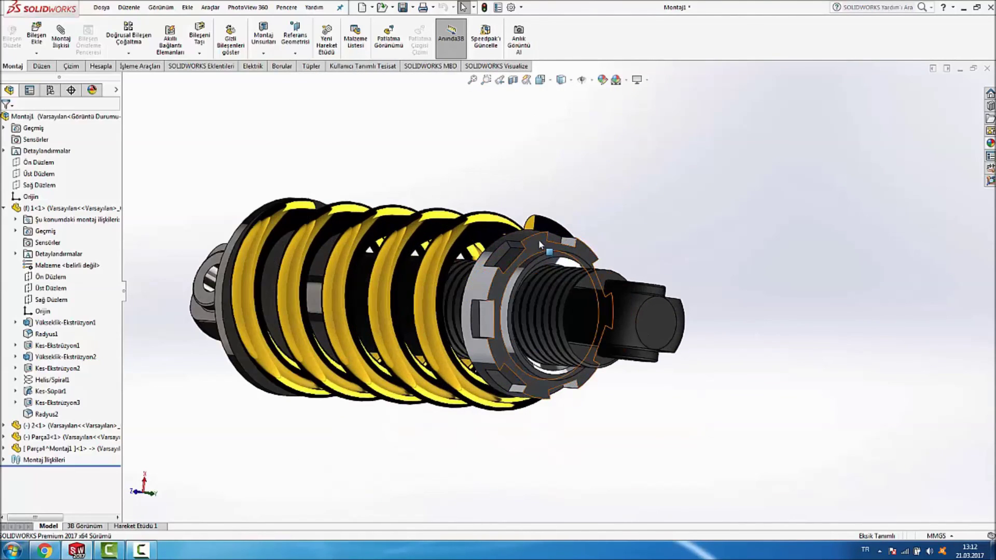
{"action": "mouse_move", "coordinate": [541, 241]}
{"action": "left_mouse_down"}
{"action": "mouse_move", "coordinate": [570, 425]}
{"action": "mouse_move", "coordinate": [795, 260]}
{"action": "mouse_move", "coordinate": [596, 407]}
{"action": "mouse_move", "coordinate": [511, 133]}
{"action": "mouse_move", "coordinate": [725, 320]}
{"action": "mouse_move", "coordinate": [694, 418]}
{"action": "mouse_move", "coordinate": [599, 178]}
{"action": "left_mouse_up"}
{"action": "key", "text": "Escape"}
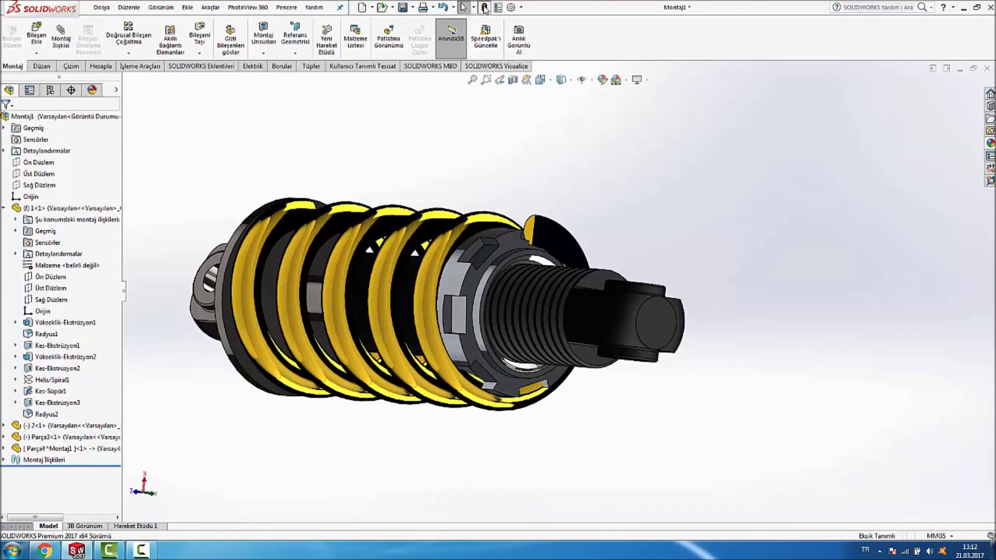
Step: Screw the nut up the thread above the spring, then zoom to fit
{"action": "left_click", "coordinate": [484, 9]}
{"action": "mouse_move", "coordinate": [561, 154]}
{"action": "middle_mouse_down"}
{"action": "mouse_move", "coordinate": [727, 218]}
{"action": "mouse_move", "coordinate": [674, 242]}
{"action": "middle_mouse_up"}
{"action": "mouse_move", "coordinate": [538, 249]}
{"action": "left_mouse_down"}
{"action": "mouse_move", "coordinate": [827, 289]}
{"action": "mouse_move", "coordinate": [901, 258]}
{"action": "mouse_move", "coordinate": [582, 189]}
{"action": "mouse_move", "coordinate": [603, 444]}
{"action": "mouse_move", "coordinate": [883, 318]}
{"action": "mouse_move", "coordinate": [536, 207]}
{"action": "mouse_move", "coordinate": [600, 478]}
{"action": "mouse_move", "coordinate": [715, 202]}
{"action": "mouse_move", "coordinate": [538, 442]}
{"action": "mouse_move", "coordinate": [783, 453]}
{"action": "mouse_move", "coordinate": [496, 265]}
{"action": "mouse_move", "coordinate": [812, 363]}
{"action": "left_mouse_up"}
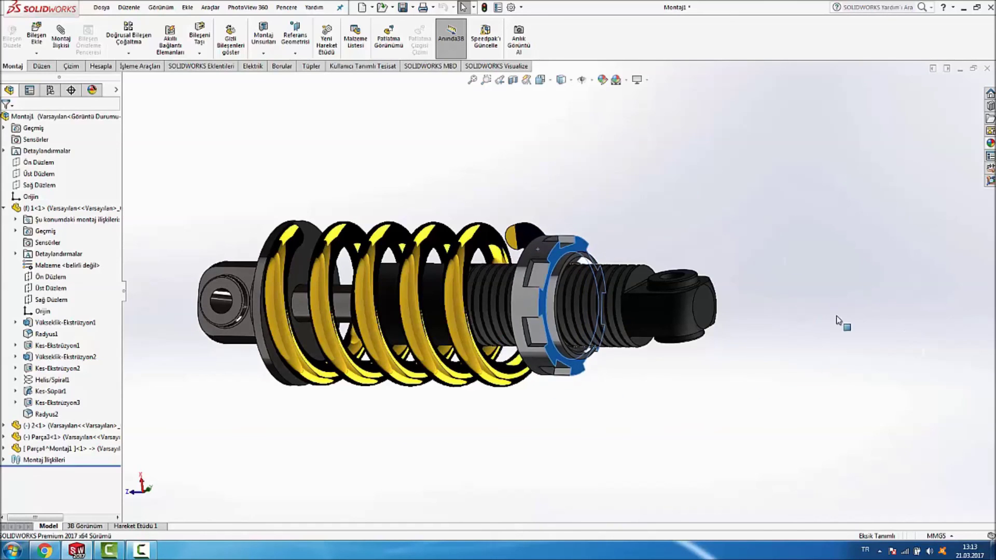
{"action": "middle_click_drag", "start_coordinate": [782, 224], "coordinate": [503, 314]}
{"action": "mouse_move", "coordinate": [507, 283]}
{"action": "left_mouse_down"}
{"action": "mouse_move", "coordinate": [663, 414]}
{"action": "mouse_move", "coordinate": [697, 330]}
{"action": "mouse_move", "coordinate": [363, 364]}
{"action": "mouse_move", "coordinate": [458, 497]}
{"action": "mouse_move", "coordinate": [526, 361]}
{"action": "mouse_move", "coordinate": [302, 415]}
{"action": "mouse_move", "coordinate": [399, 257]}
{"action": "mouse_move", "coordinate": [533, 367]}
{"action": "mouse_move", "coordinate": [513, 313]}
{"action": "mouse_move", "coordinate": [456, 462]}
{"action": "mouse_move", "coordinate": [644, 335]}
{"action": "mouse_move", "coordinate": [450, 282]}
{"action": "mouse_move", "coordinate": [564, 374]}
{"action": "mouse_move", "coordinate": [567, 466]}
{"action": "left_mouse_up"}
{"action": "middle_click_drag", "start_coordinate": [566, 466], "coordinate": [629, 210]}
{"action": "key", "text": "f"}
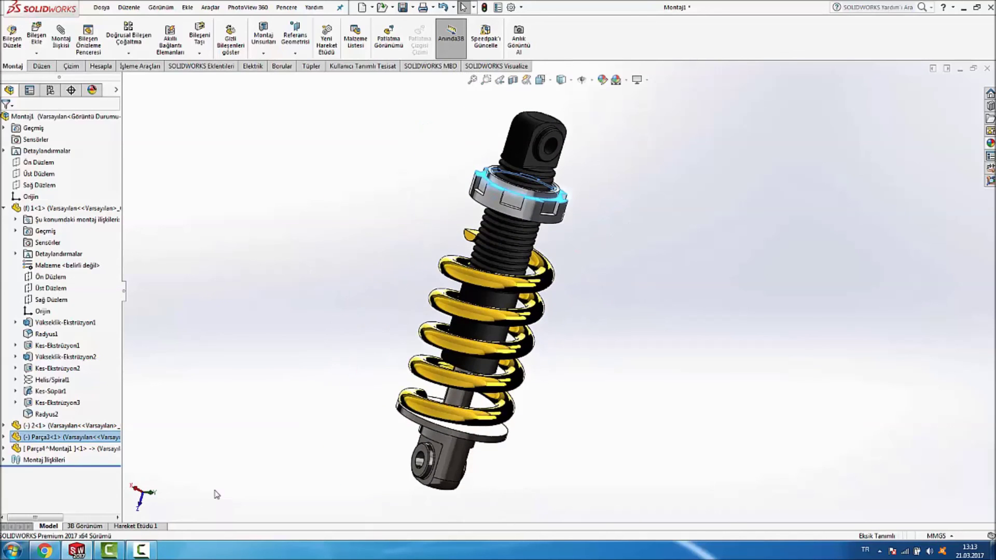
{"action": "left_click", "coordinate": [142, 526]}
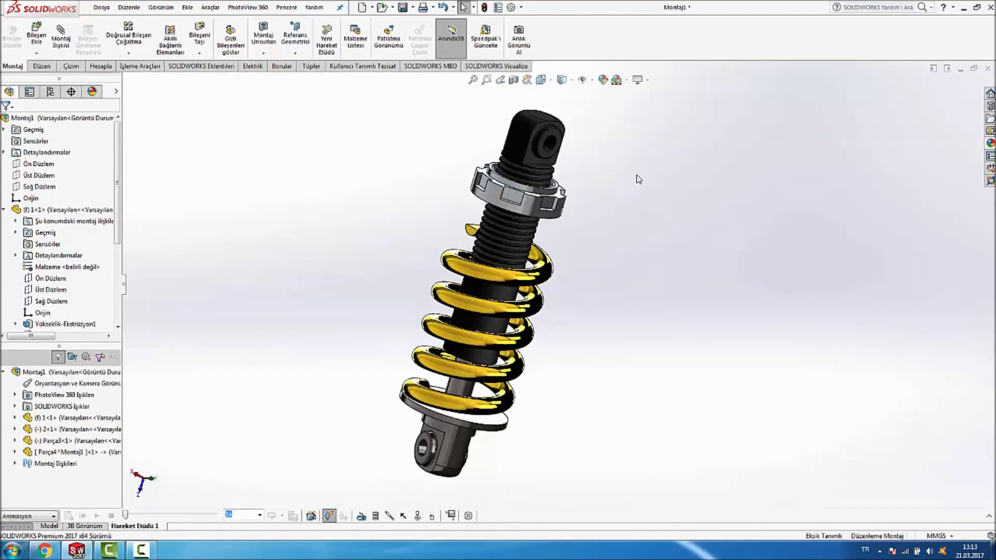
Step: Add a 300 RPM rotary motor on the Parça3 nut face in Hareket Etüdü 1
{"action": "scroll", "coordinate": [638, 179], "scroll_direction": "down", "scroll_amount": 2}
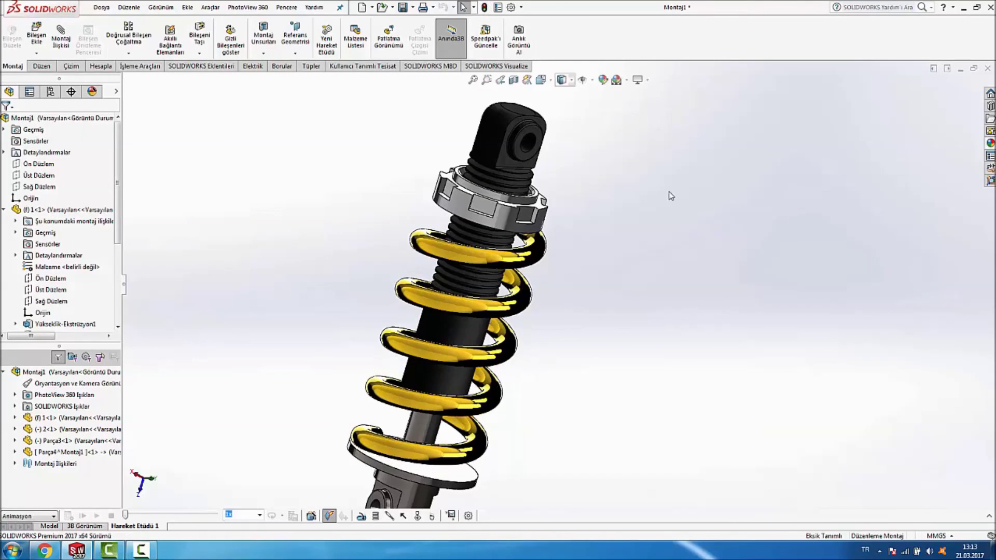
{"action": "scroll", "coordinate": [690, 269], "scroll_direction": "up", "scroll_amount": 2}
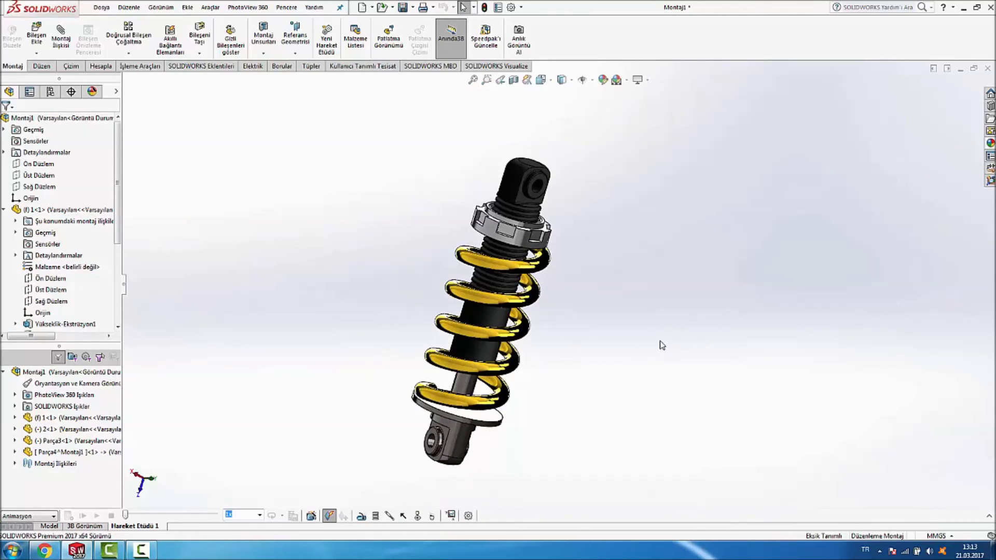
{"action": "middle_click_drag", "start_coordinate": [638, 309], "coordinate": [582, 311]}
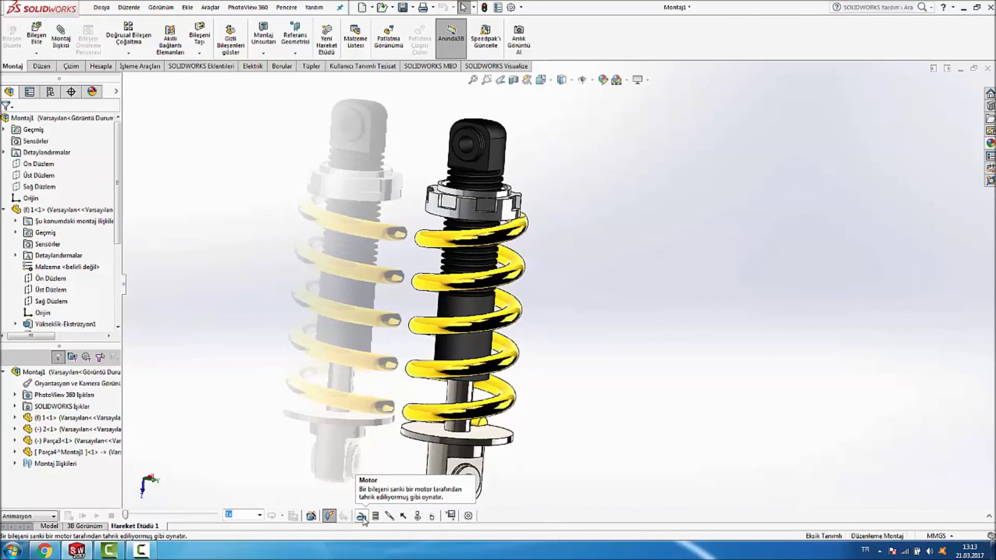
{"action": "left_click", "coordinate": [361, 516]}
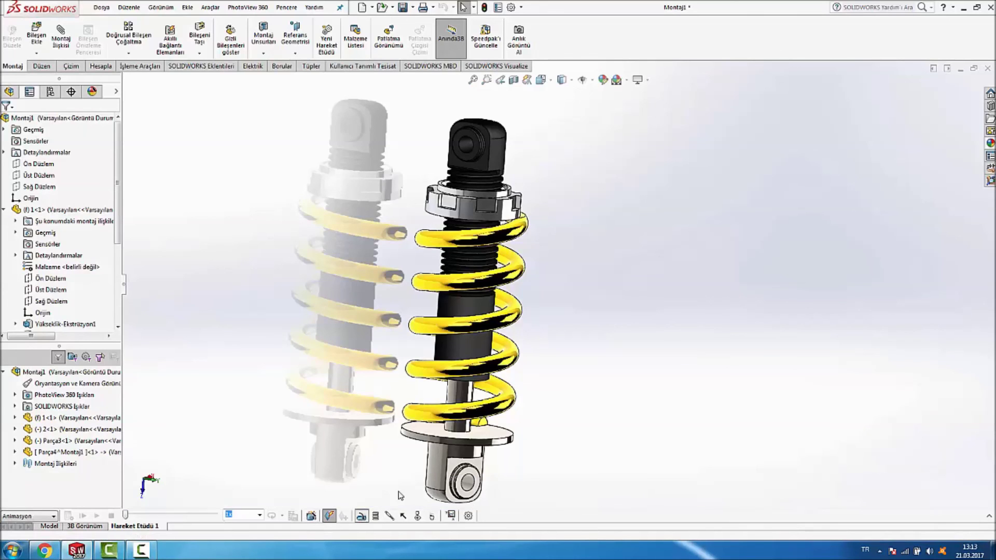
{"action": "scroll", "coordinate": [600, 243], "scroll_direction": "down", "scroll_amount": 3}
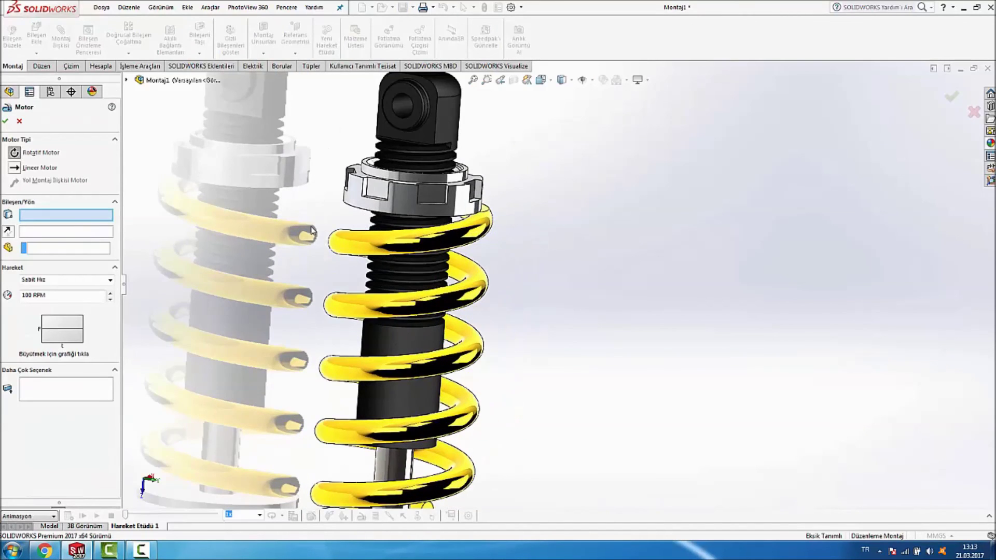
{"action": "middle_click_drag", "start_coordinate": [307, 232], "coordinate": [374, 194]}
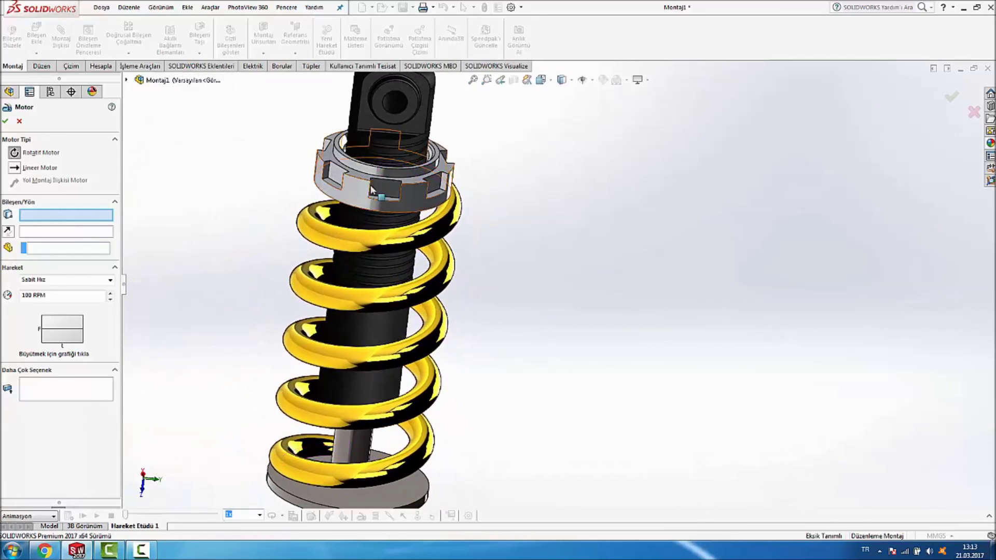
{"action": "scroll", "coordinate": [373, 194], "scroll_direction": "down", "scroll_amount": 2}
{"action": "scroll", "coordinate": [373, 194], "scroll_direction": "down", "scroll_amount": 2}
{"action": "scroll", "coordinate": [449, 166], "scroll_direction": "down", "scroll_amount": 2}
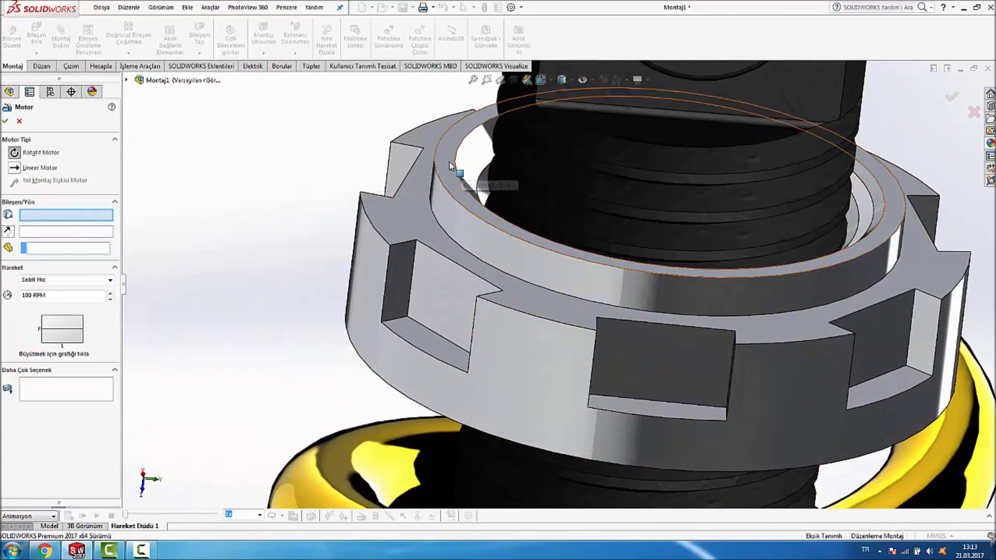
{"action": "left_click", "coordinate": [449, 166]}
{"action": "scroll", "coordinate": [321, 208], "scroll_direction": "up", "scroll_amount": 3}
{"action": "scroll", "coordinate": [355, 231], "scroll_direction": "up", "scroll_amount": 3}
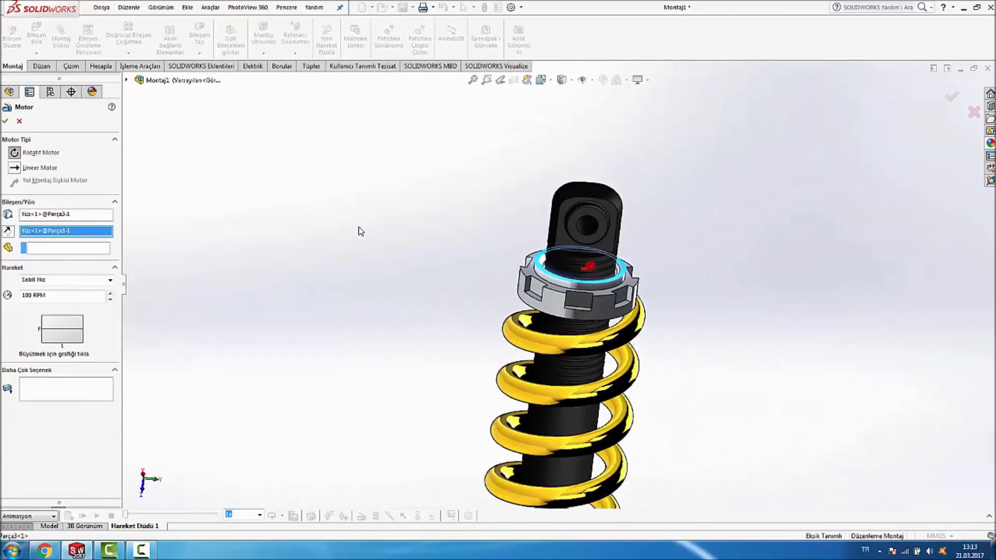
{"action": "mouse_move", "coordinate": [356, 230]}
{"action": "middle_mouse_down"}
{"action": "mouse_move", "coordinate": [664, 347]}
{"action": "mouse_move", "coordinate": [687, 324]}
{"action": "middle_mouse_up"}
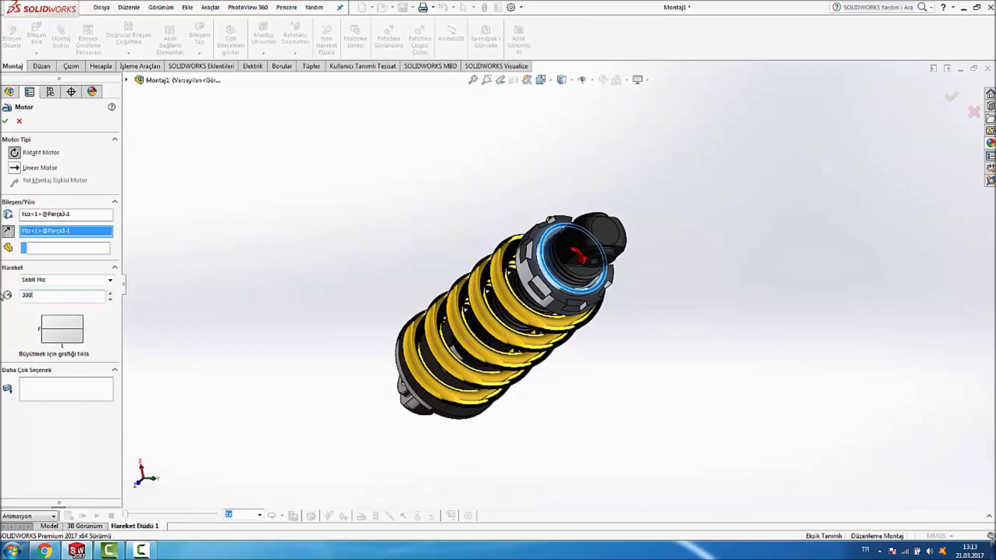
{"action": "left_click", "coordinate": [5, 121]}
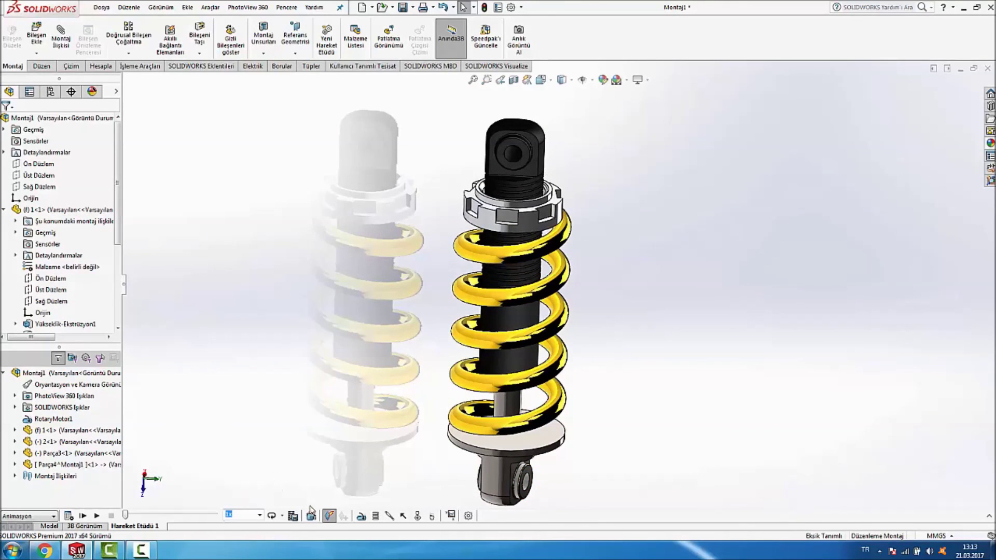
Step: Play the Hareket Etüdü 1 animation with playback set to Karşılıklı (Reciprocate)
{"action": "left_click", "coordinate": [101, 514]}
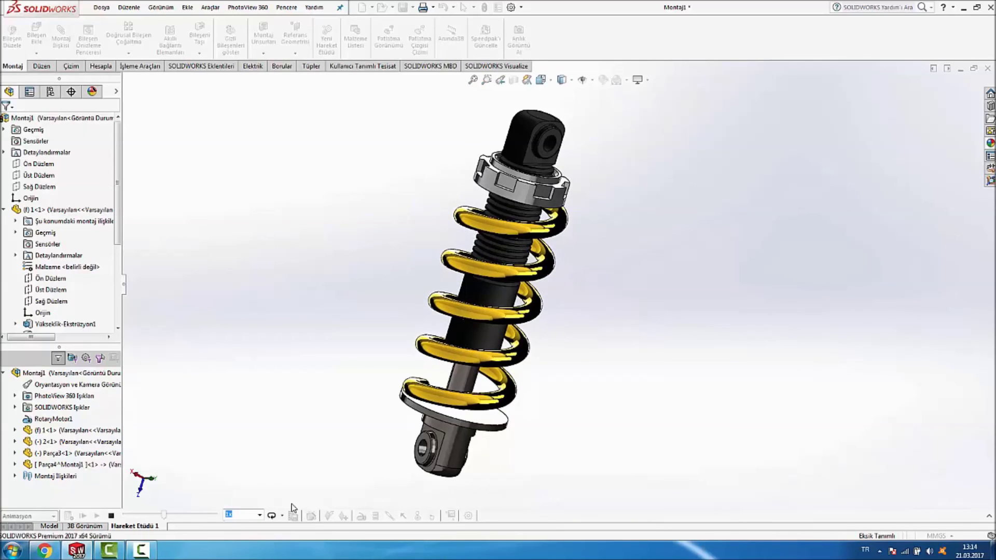
{"action": "left_click", "coordinate": [282, 516]}
{"action": "left_click", "coordinate": [291, 516]}
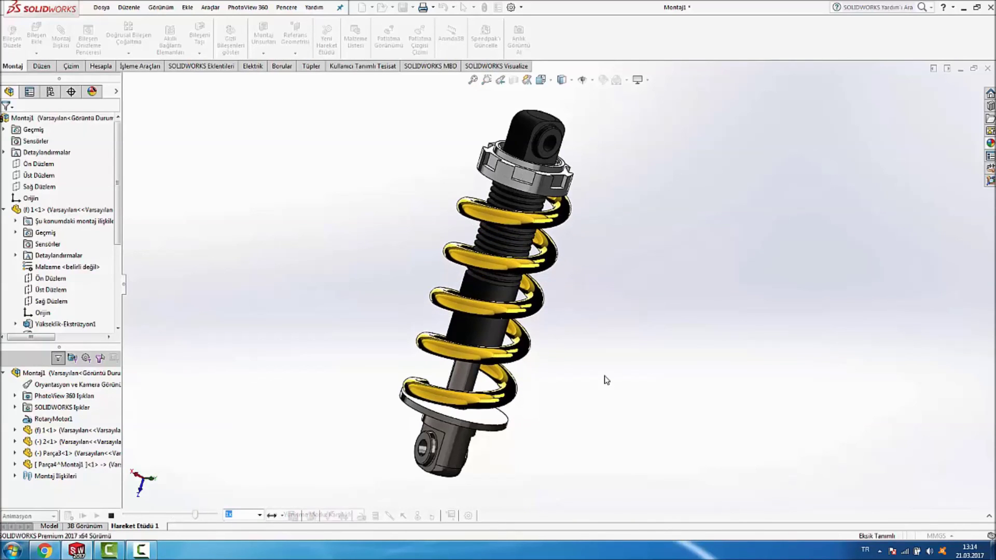